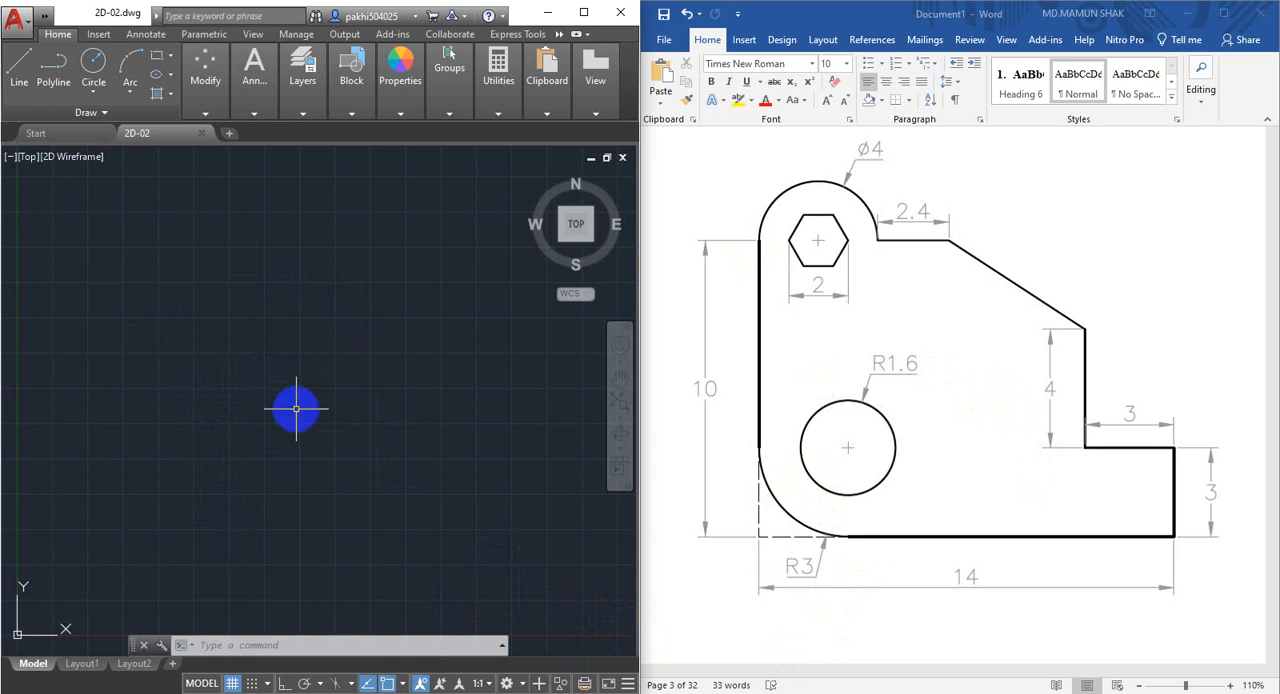
Configure the drawing units to a length precision of 0 and an insertion scale of millimetres.
text(N)
key(Return)
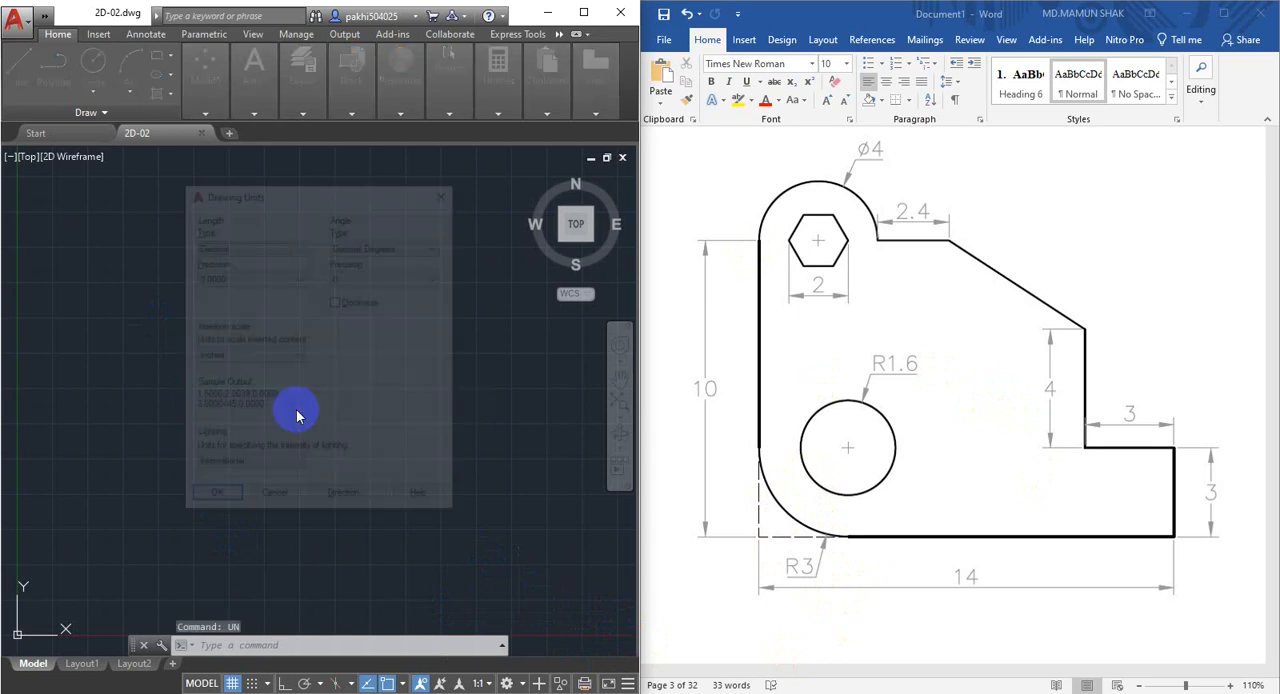
click(233, 276)
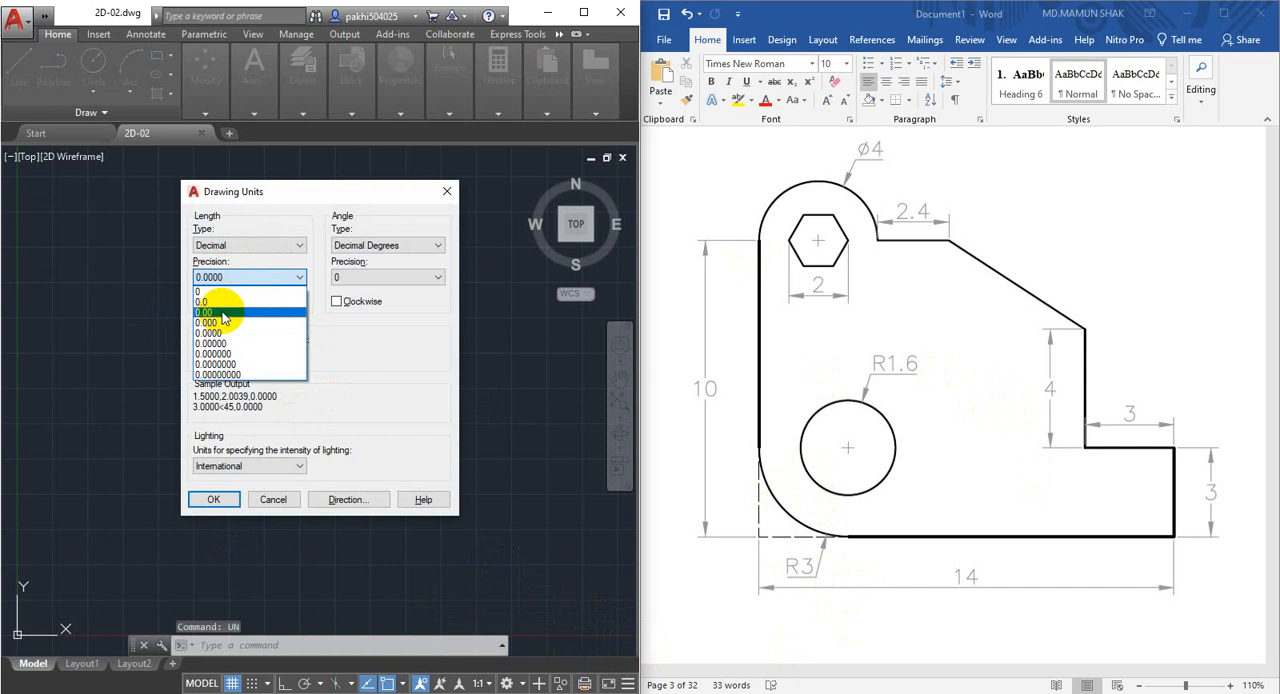
click(217, 313)
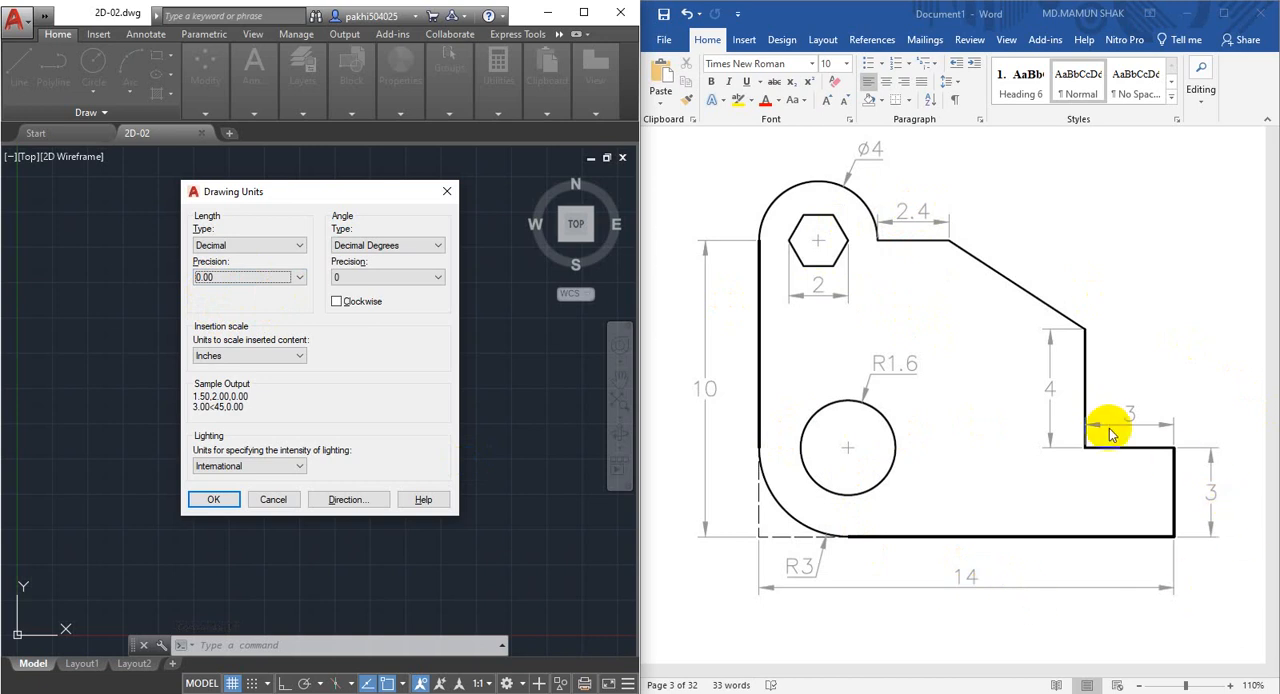
click(257, 276)
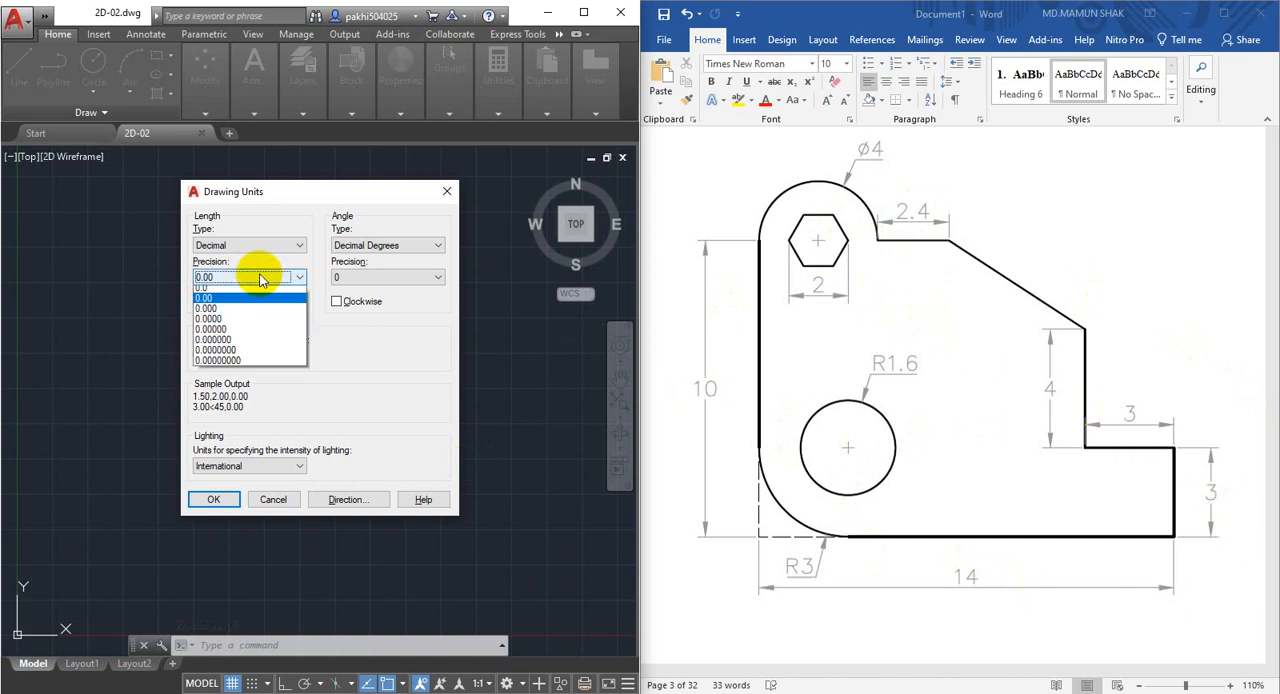
click(213, 292)
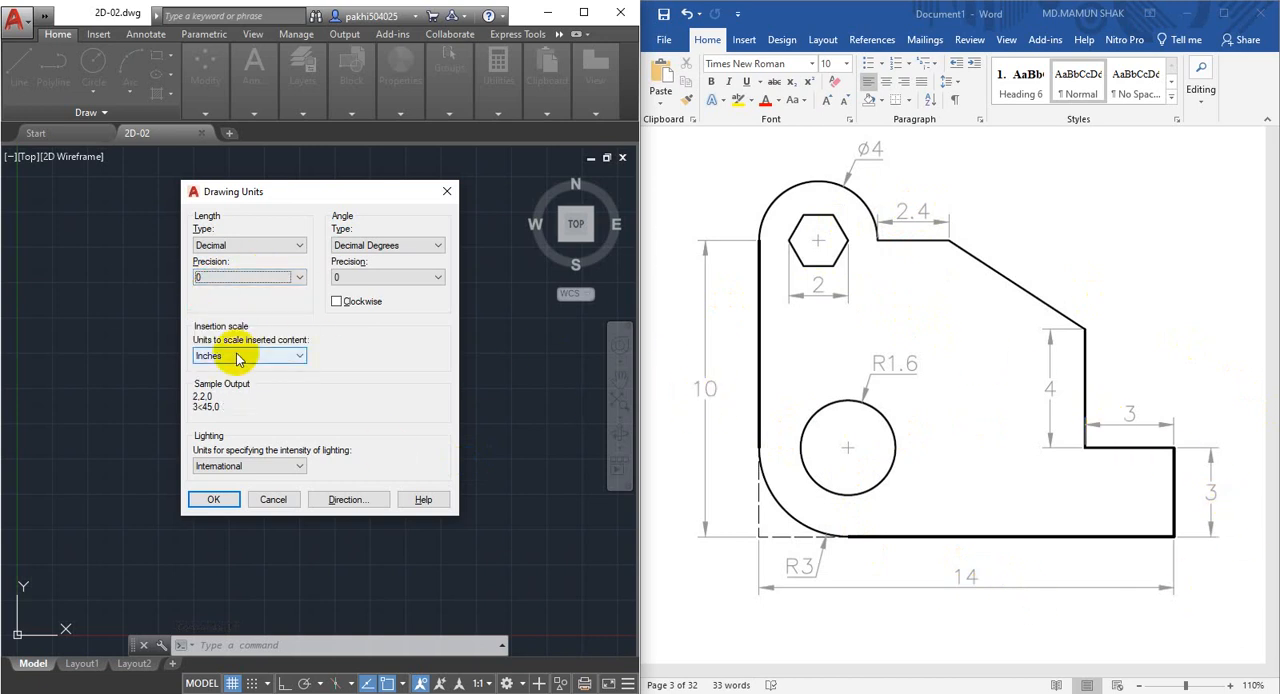
click(270, 354)
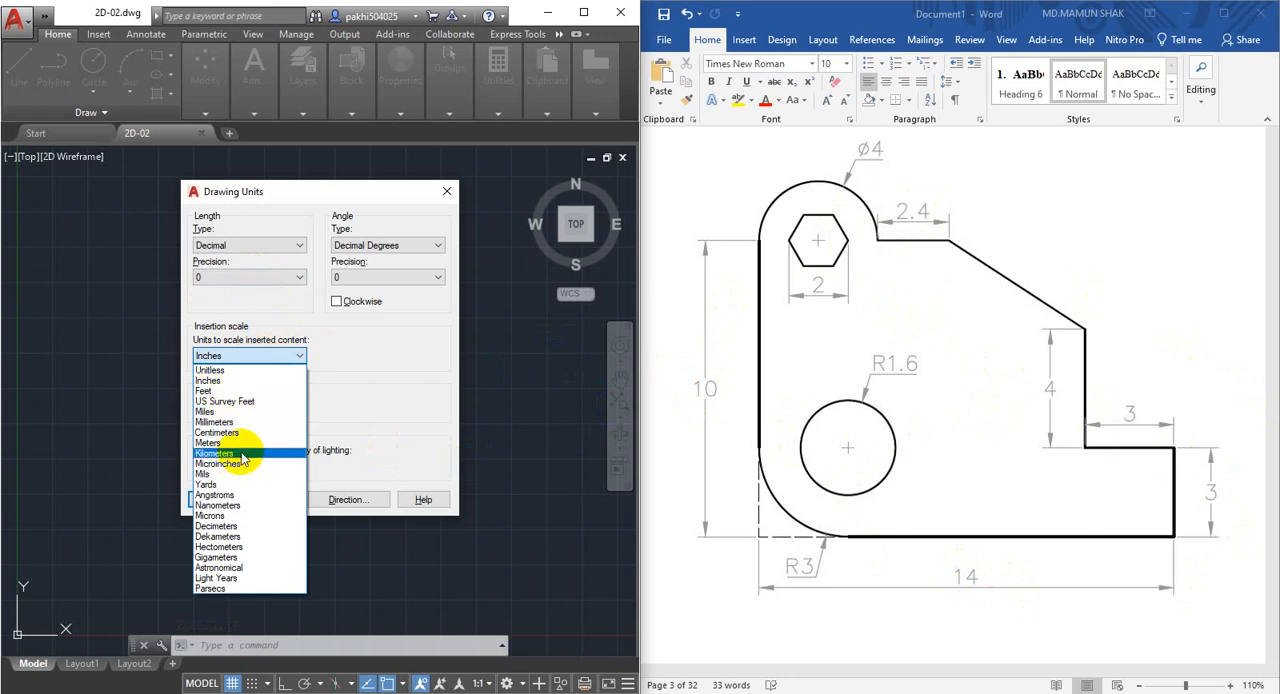
click(233, 423)
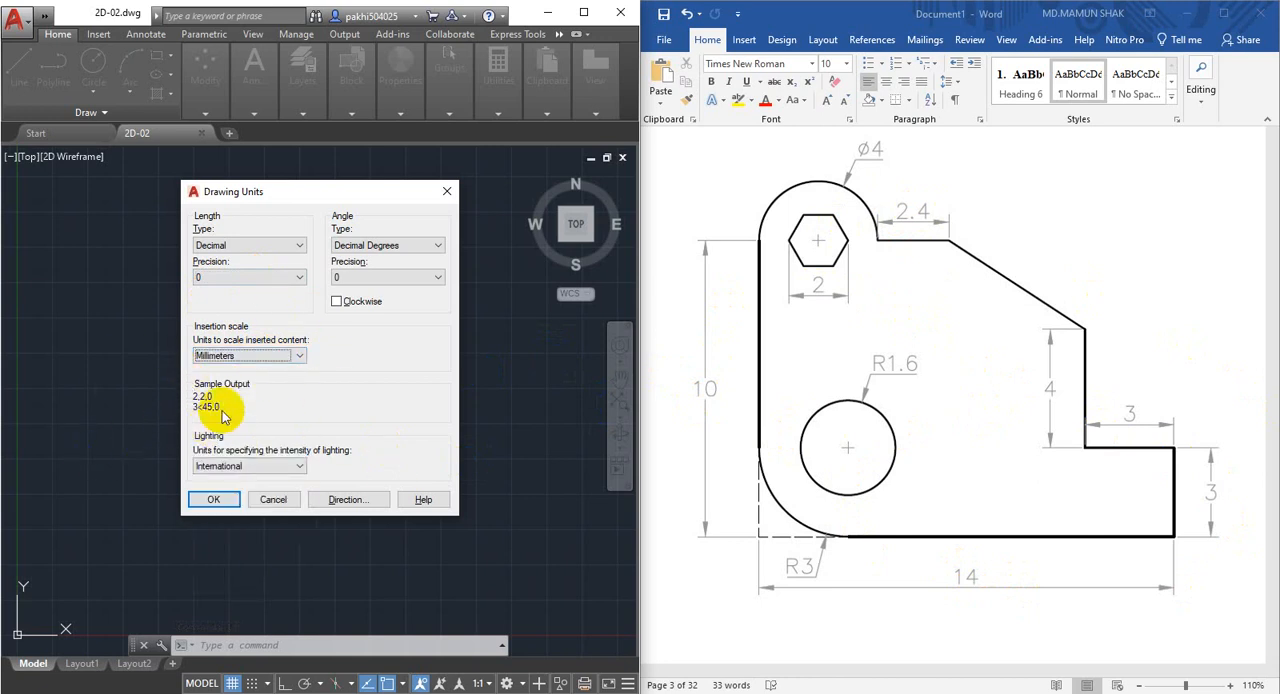
click(214, 502)
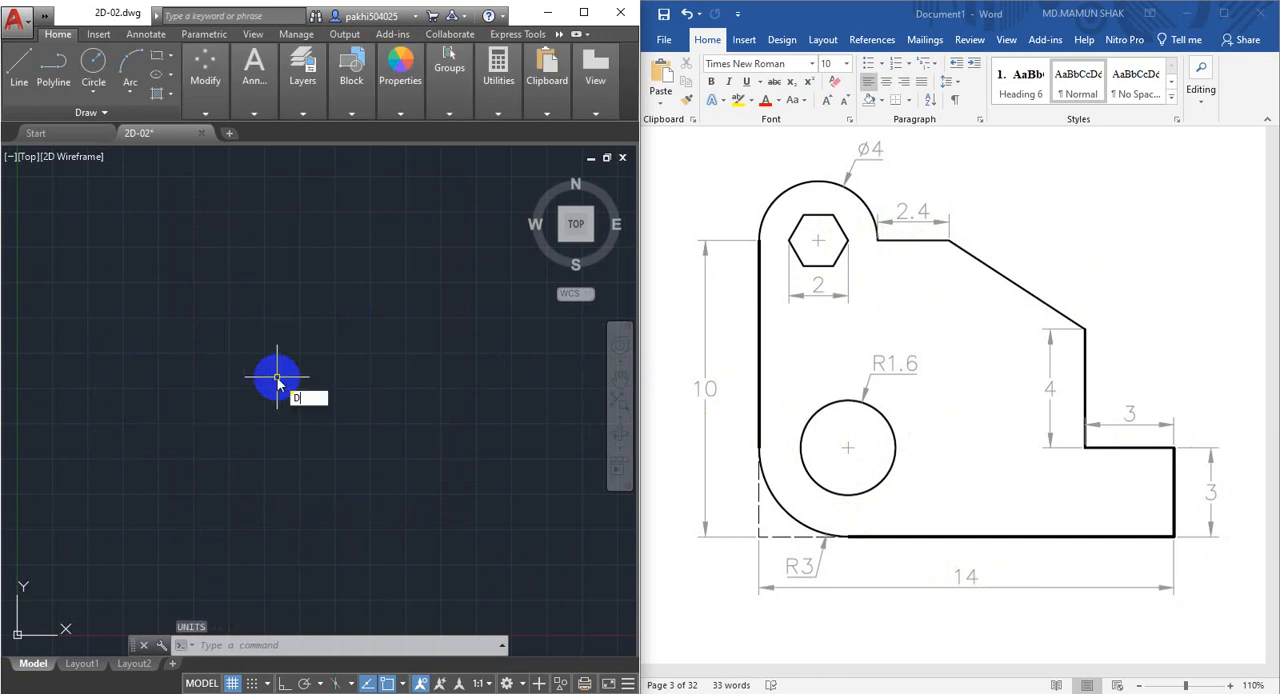
Open the Standard dimension style for modification and set its linear dimension precision to 0.
text(D)
key(Return)
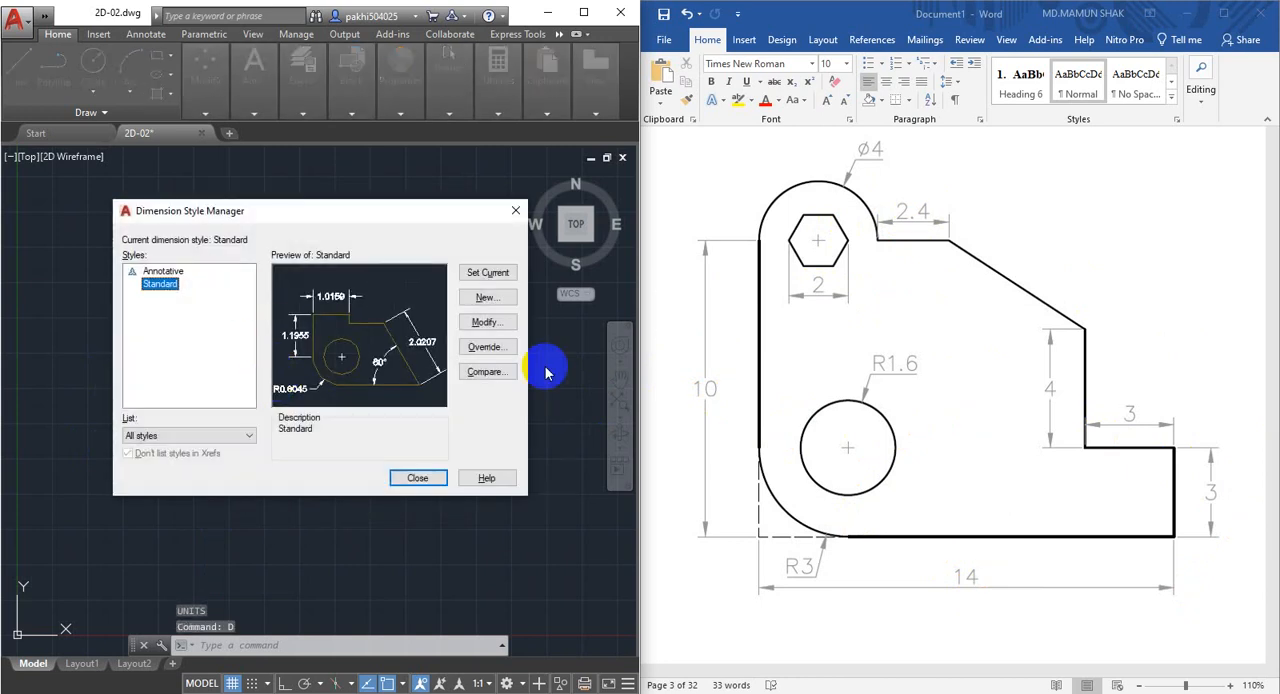
click(488, 324)
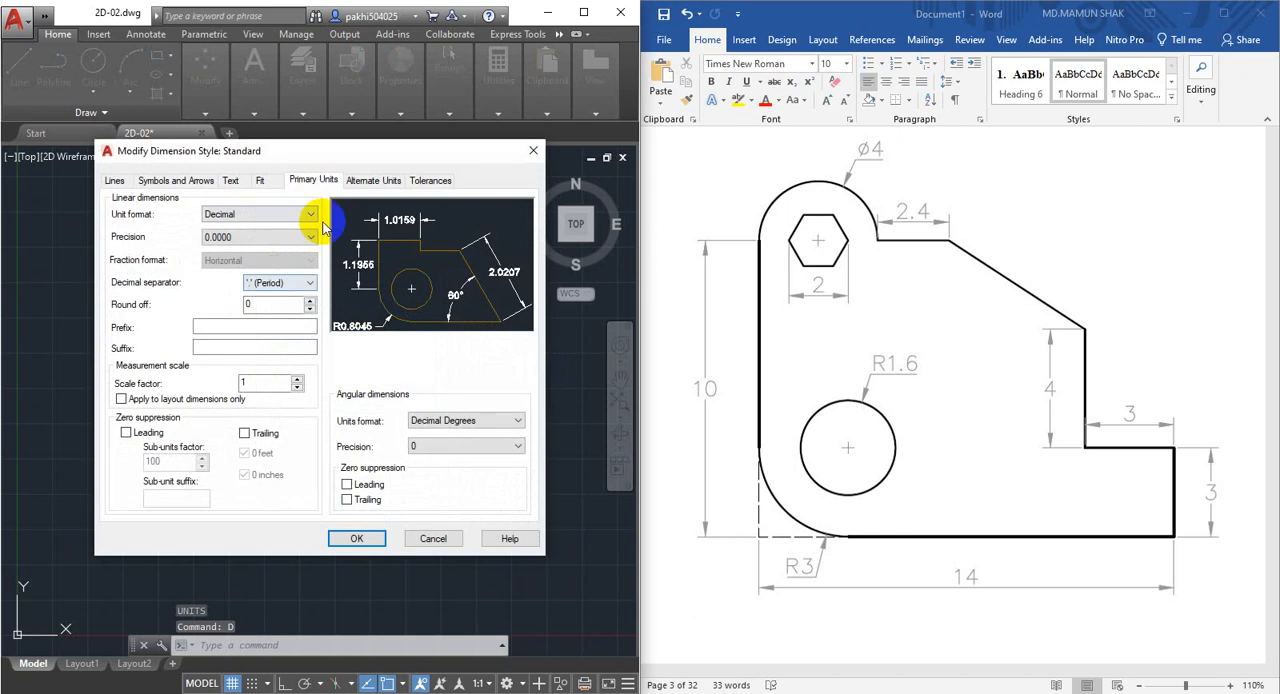
click(245, 238)
click(252, 247)
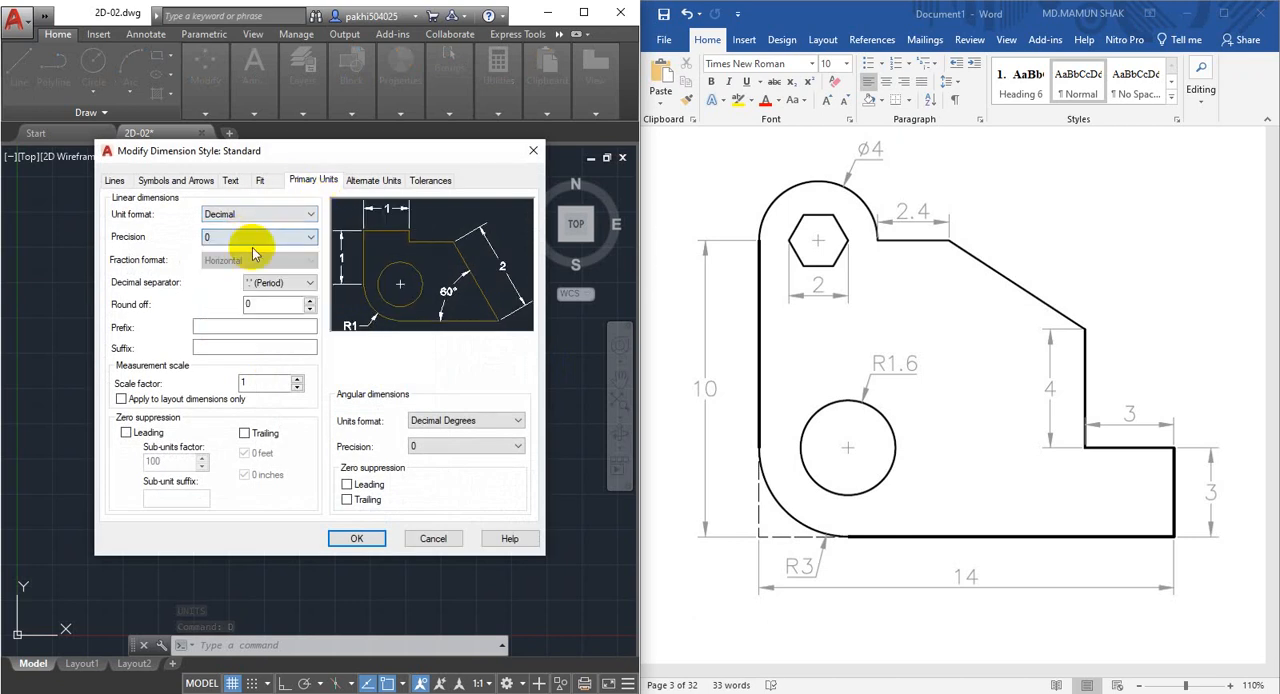
Set the height of the Standard text style used by the dimensions to 2.
click(231, 181)
click(308, 221)
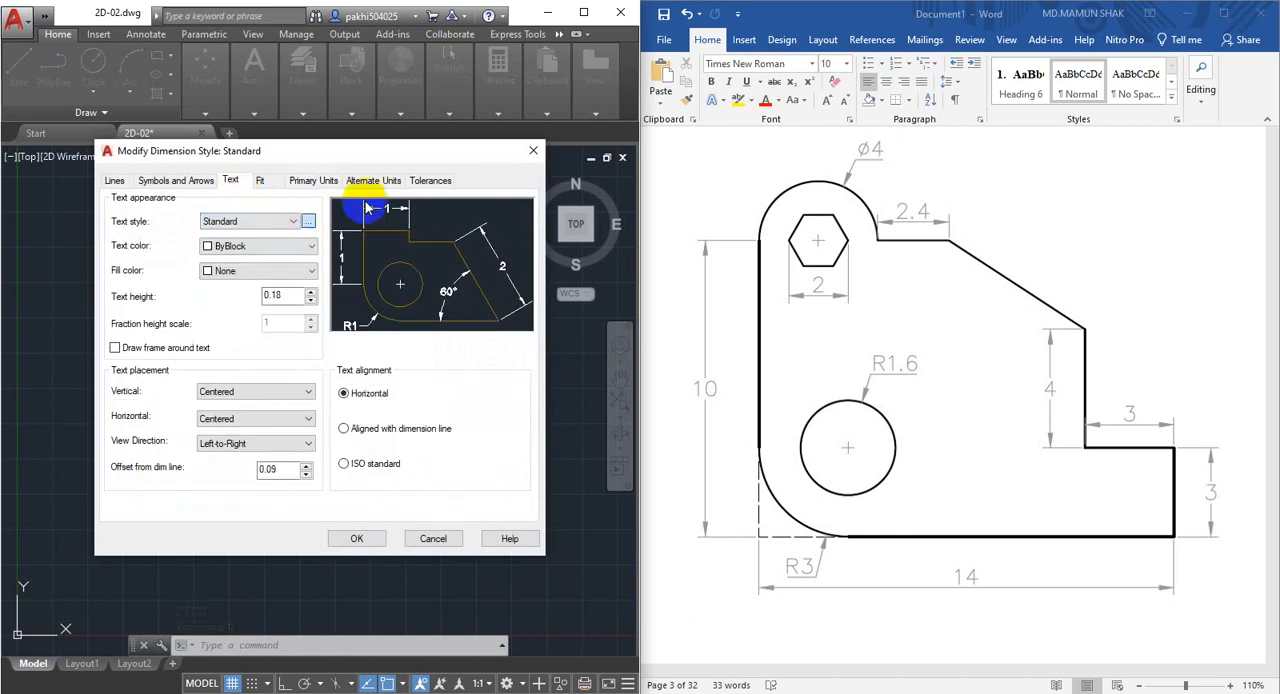
click(442, 350)
double_click(442, 350)
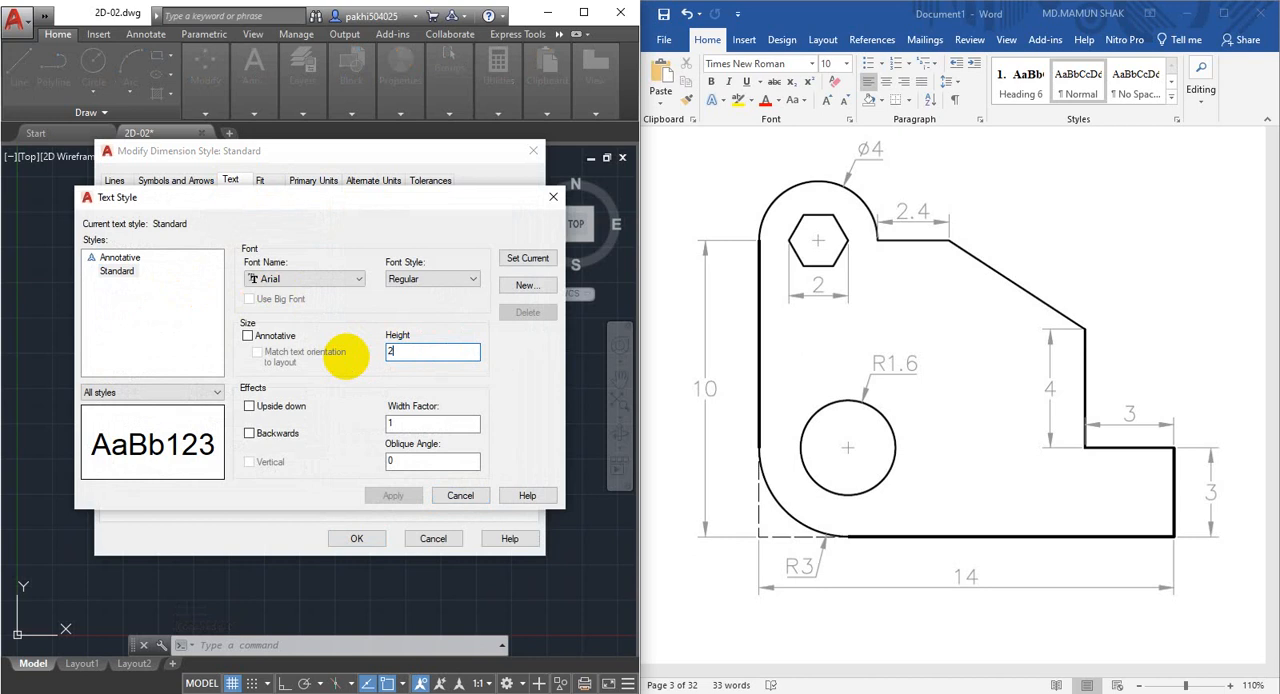
text(2)
click(393, 495)
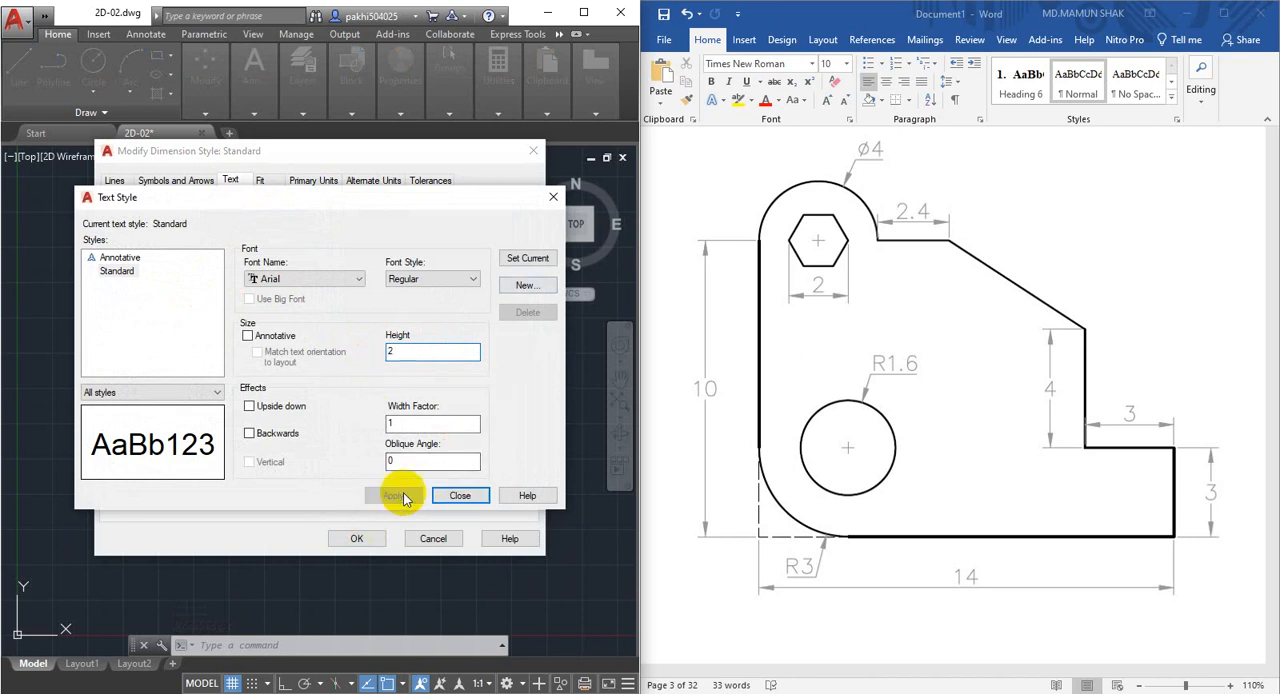
click(456, 495)
Set the dimension arrow size to 1.5 and the text alignment to ISO standard, and save the dimension style.
click(161, 180)
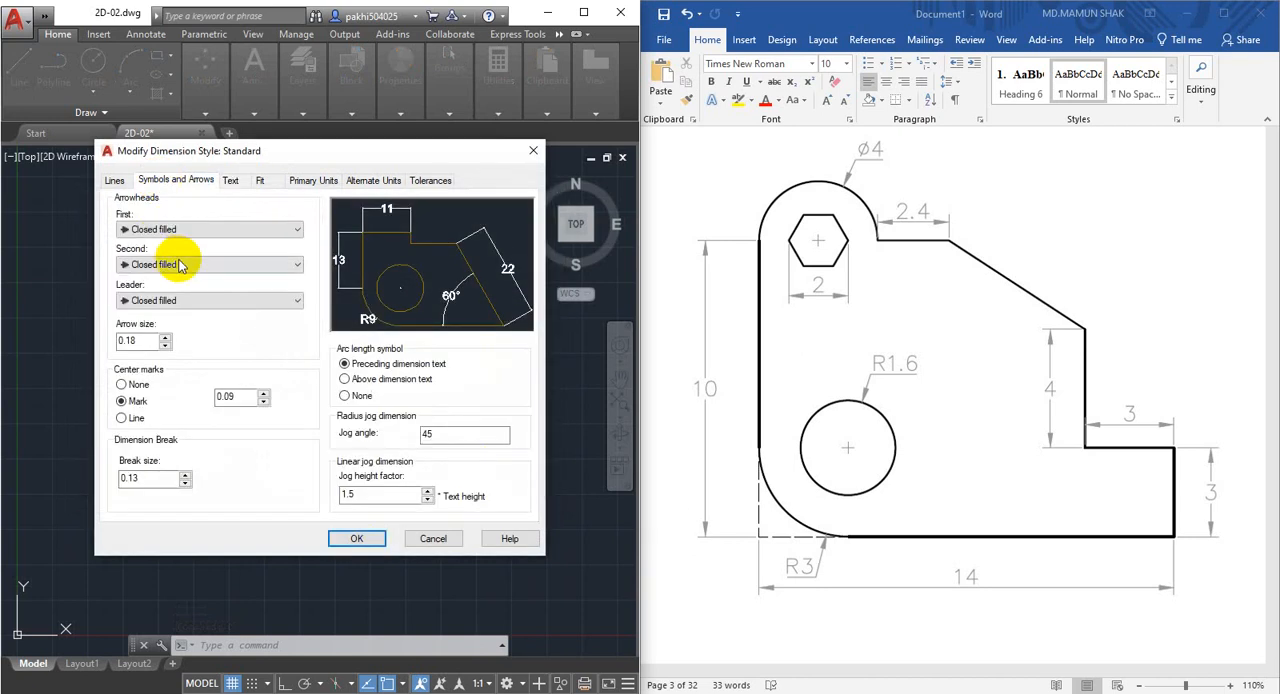
drag(143, 341, 63, 348)
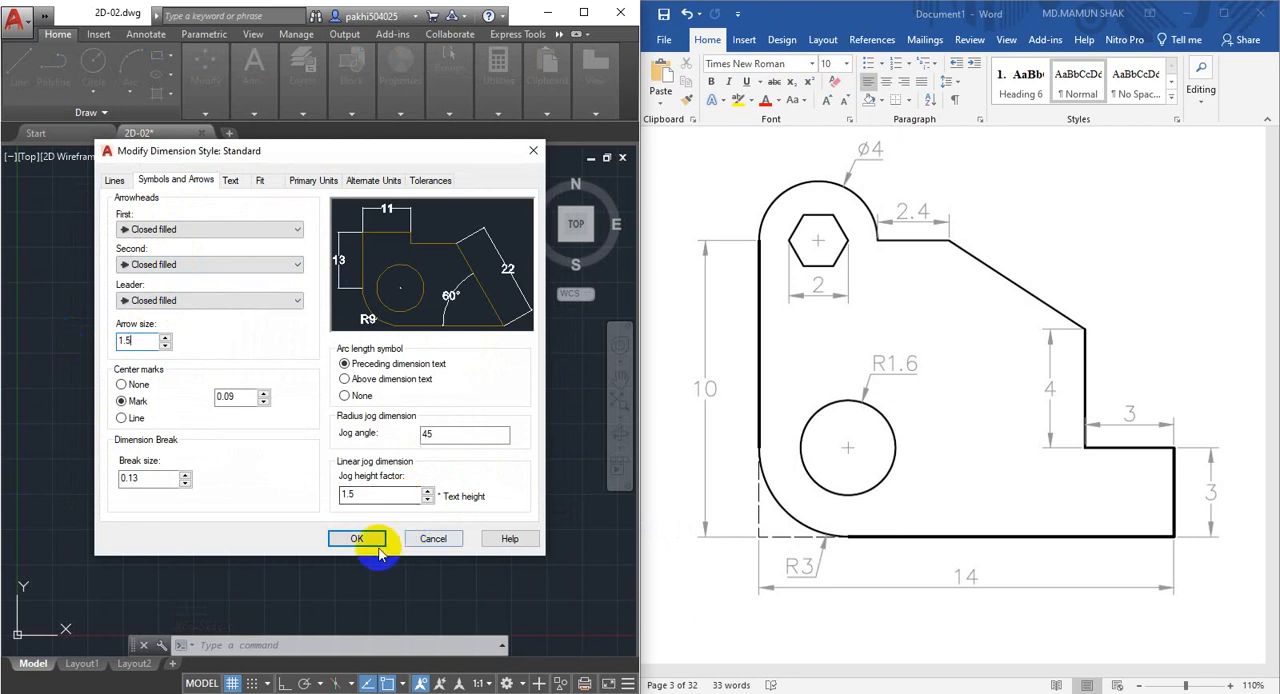
click(230, 182)
click(376, 465)
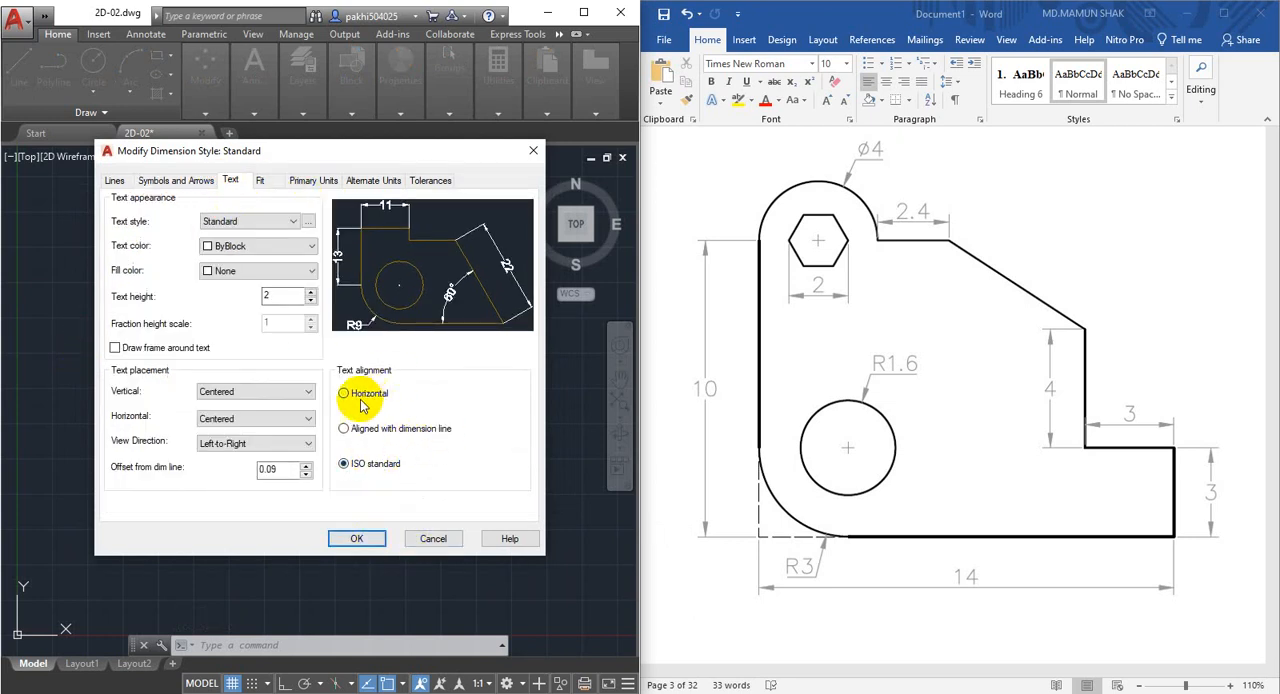
click(190, 180)
click(356, 540)
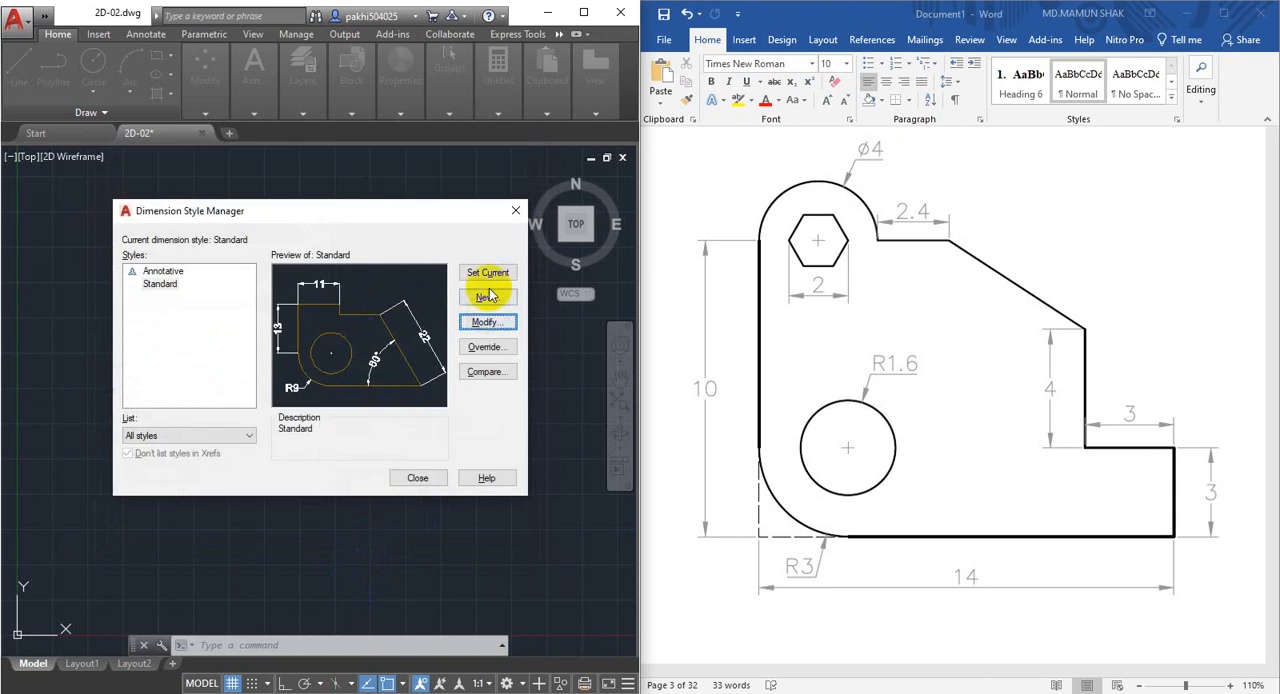
click(417, 477)
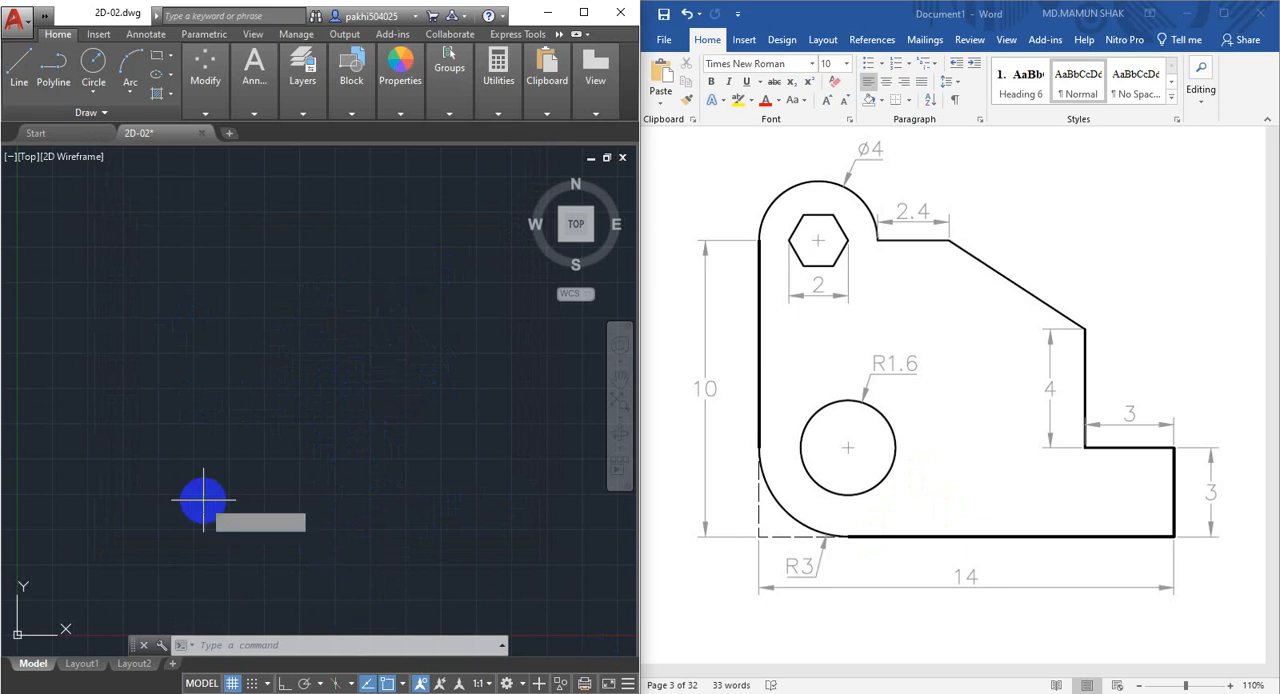
Turn on ortho mode and draw the part's horizontal base line 14 mm long to the right.
text(l)
key(Return)
click(85, 521)
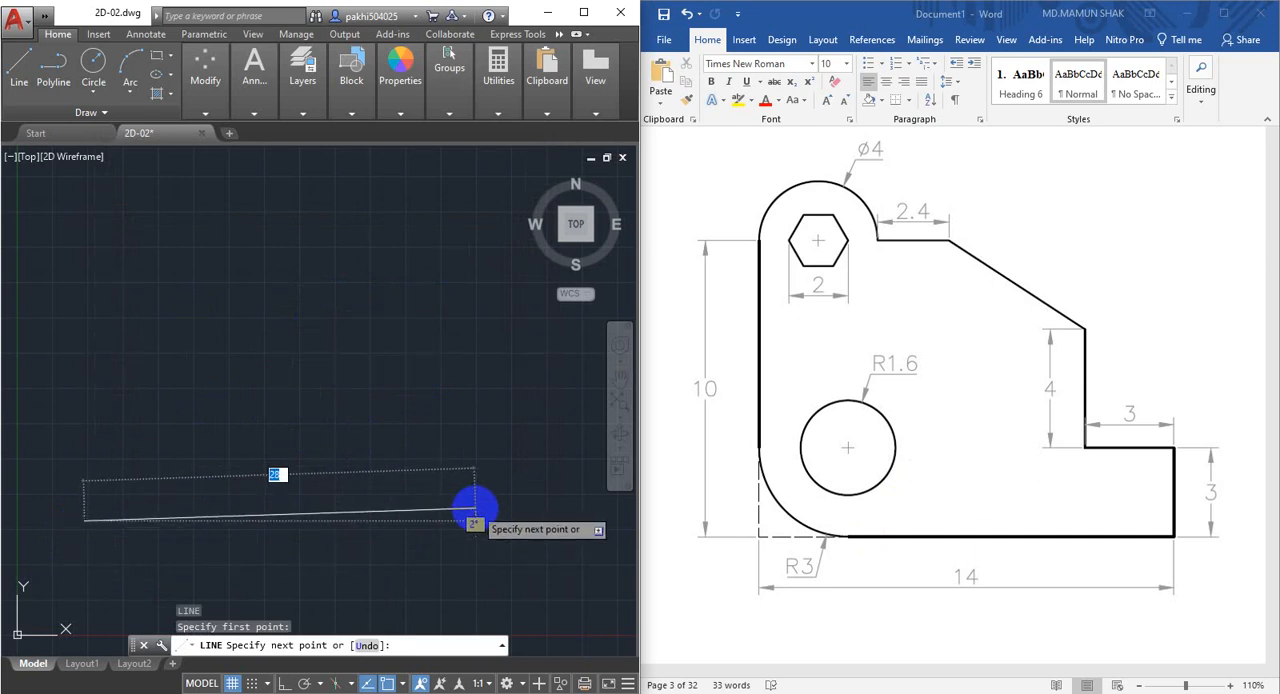
key(F8)
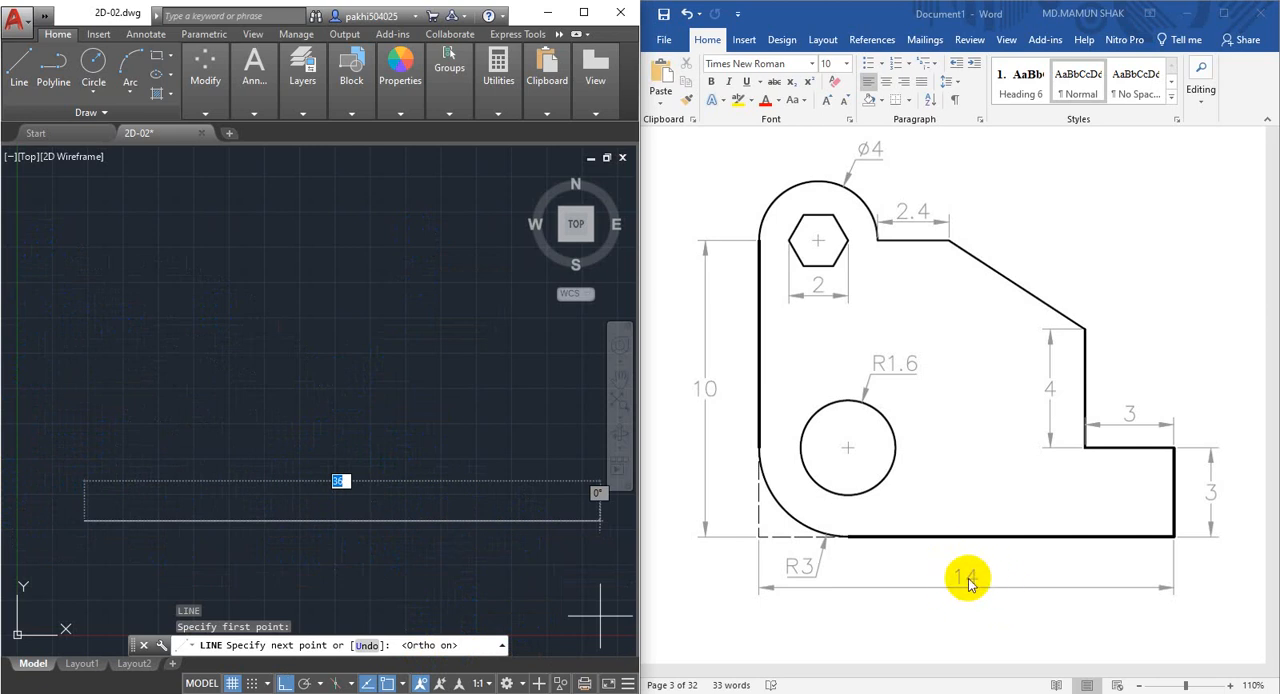
text(14)
key(Return)
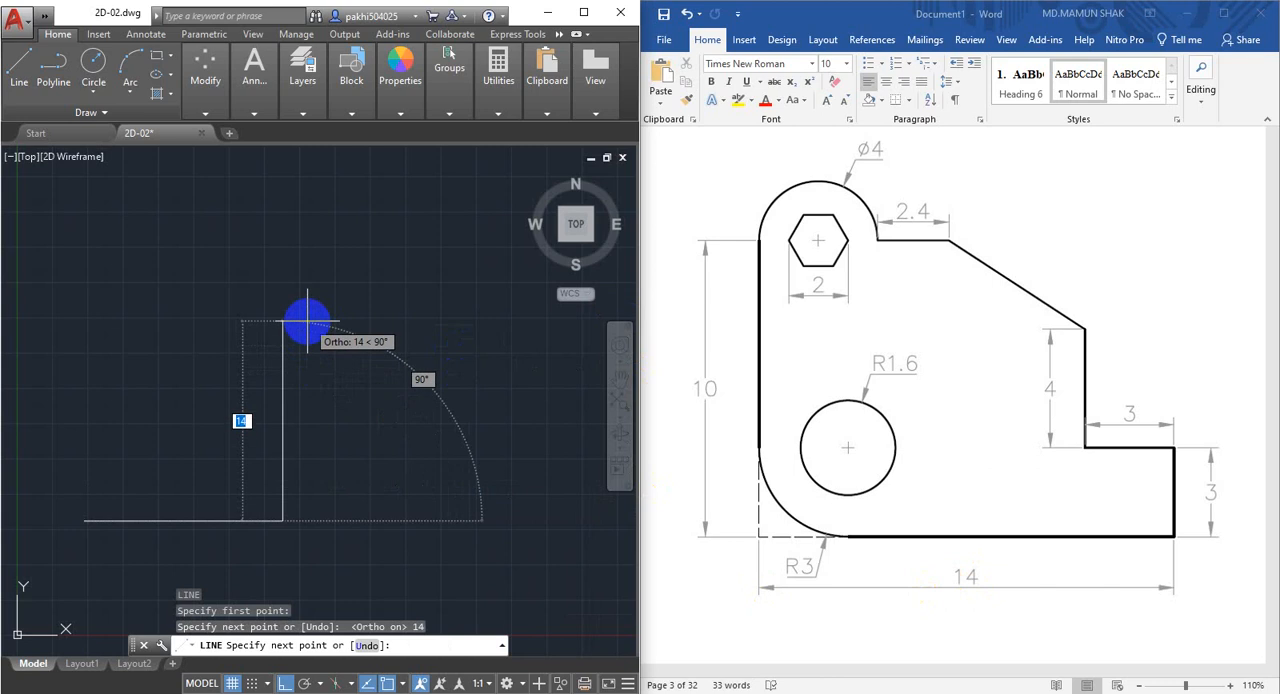
Continue the outline from the base line's right end 3 mm up, 3 mm left and 4 mm up, and end the line.
key(Return)
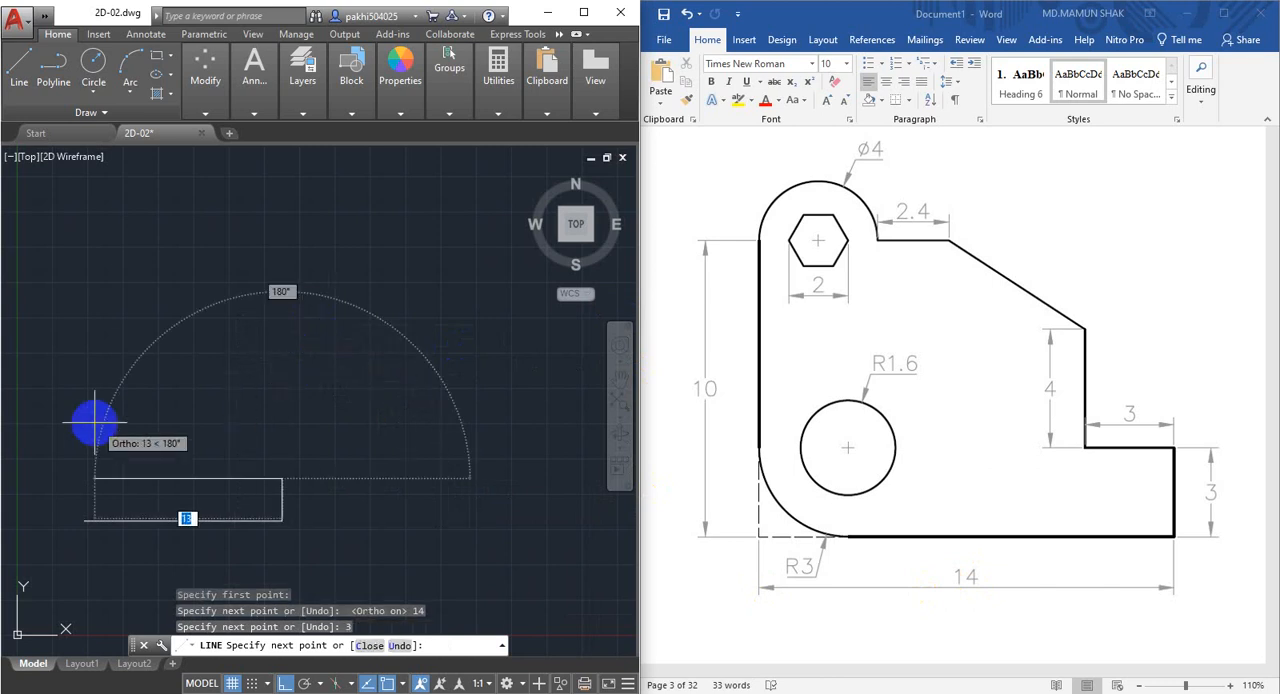
text(3)
key(Return)
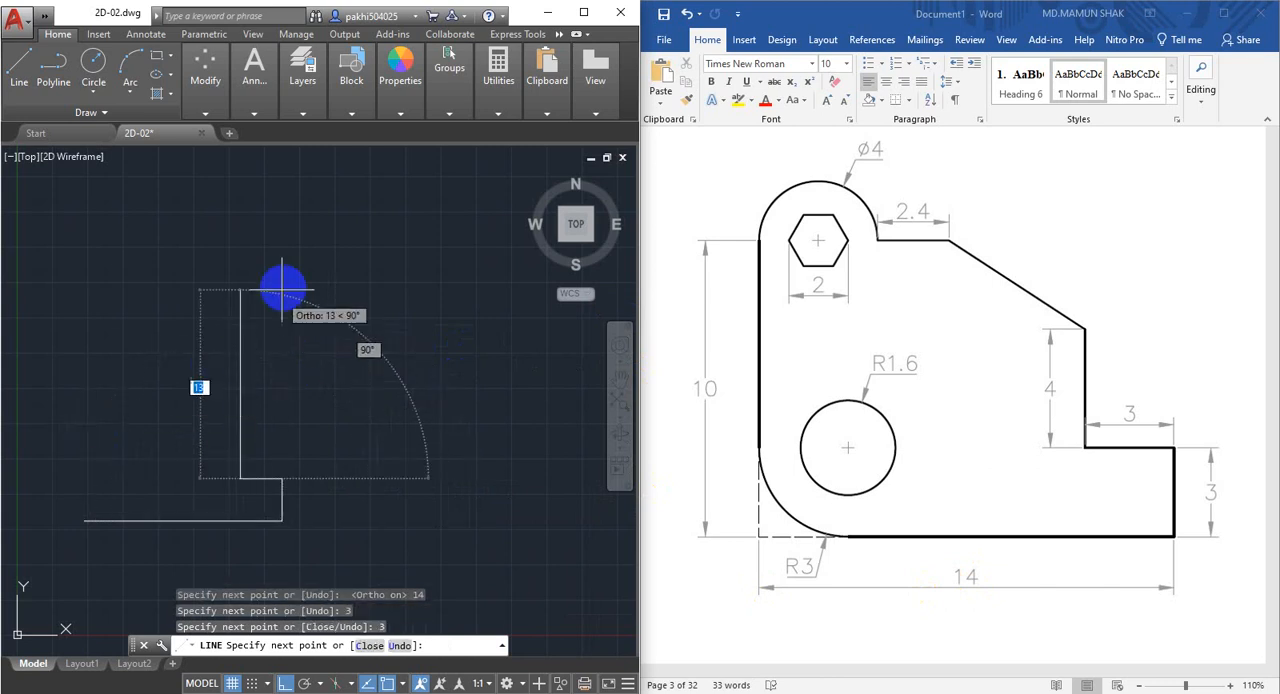
key(Return)
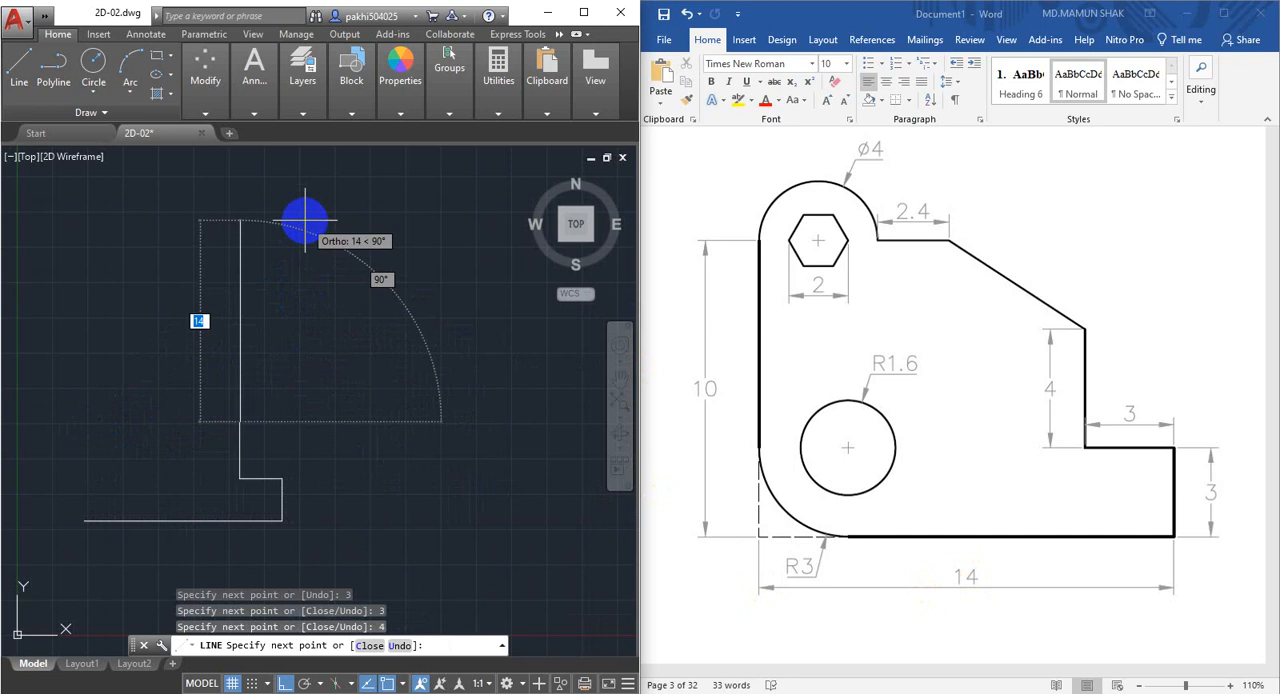
scroll(318, 320, down, 3)
scroll(375, 370, up, 2)
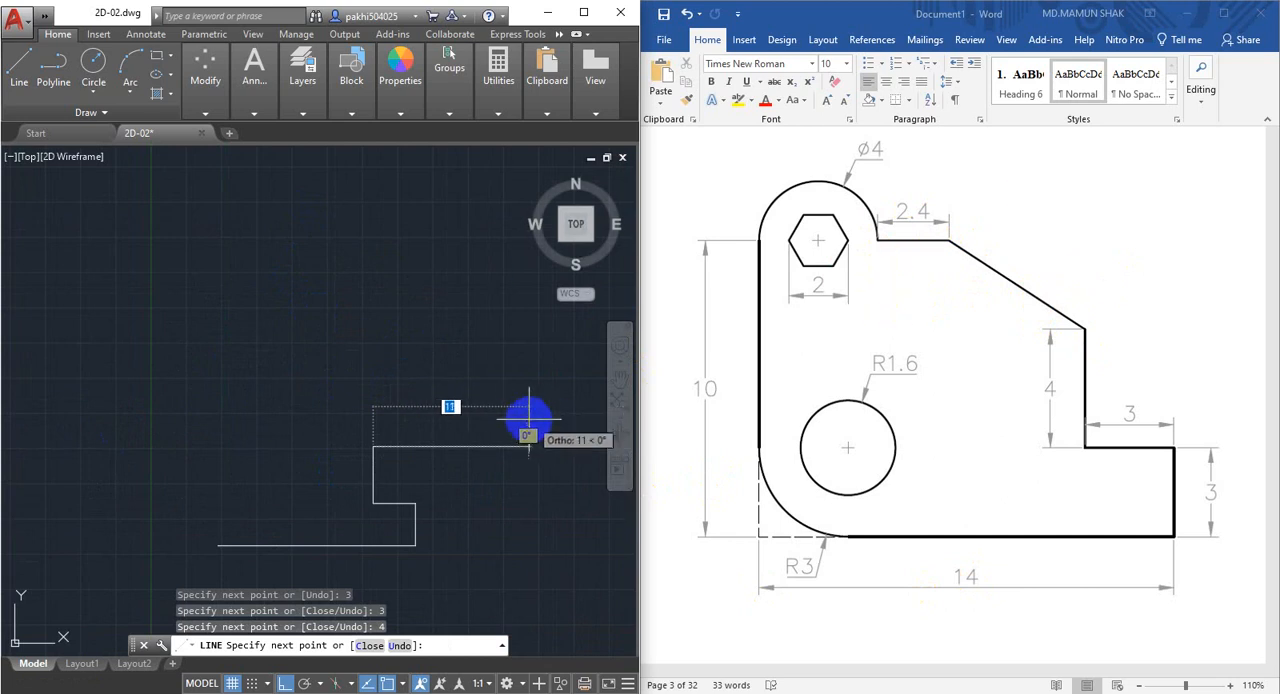
middle_drag(514, 423, 496, 370)
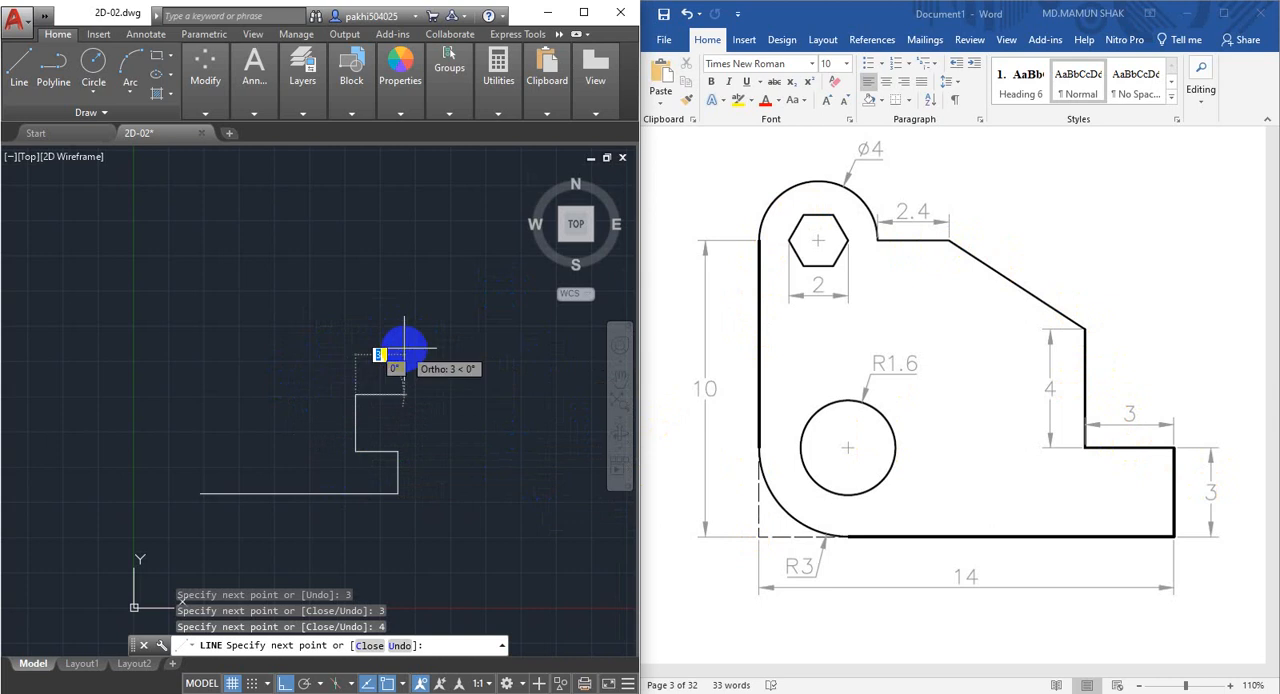
key(Escape)
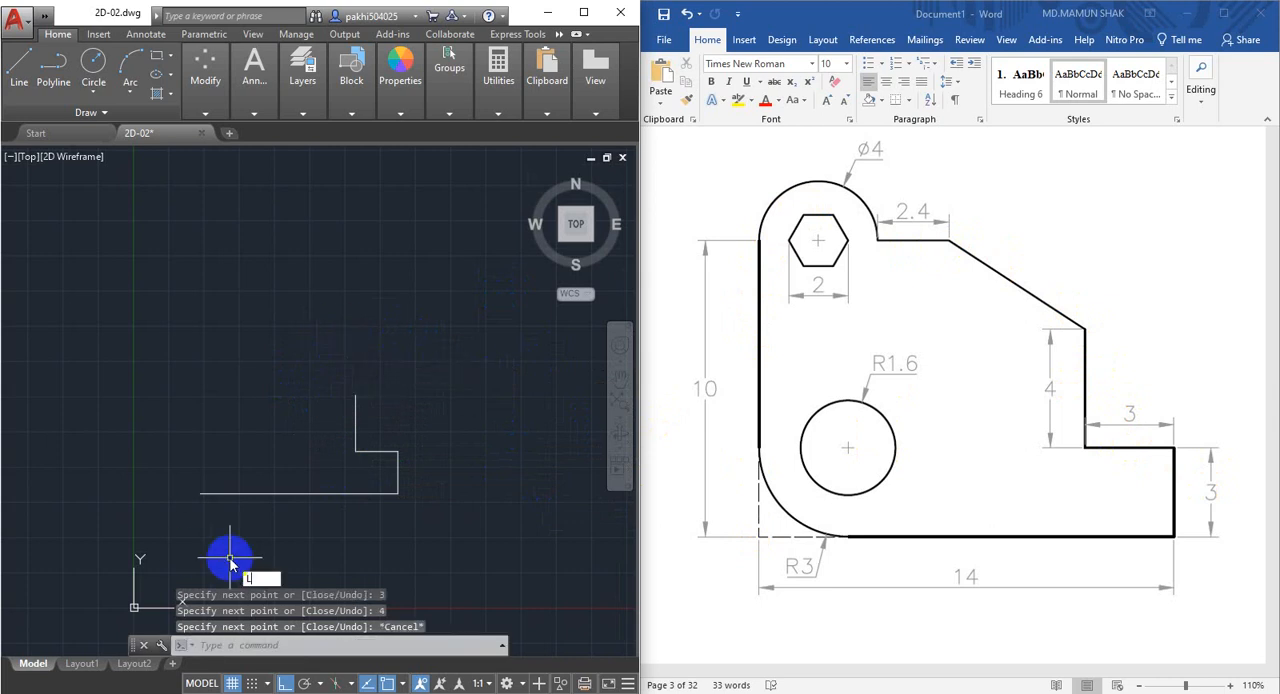
Draw a 10 mm vertical line upward from the left end of the base line.
key(Return)
click(200, 493)
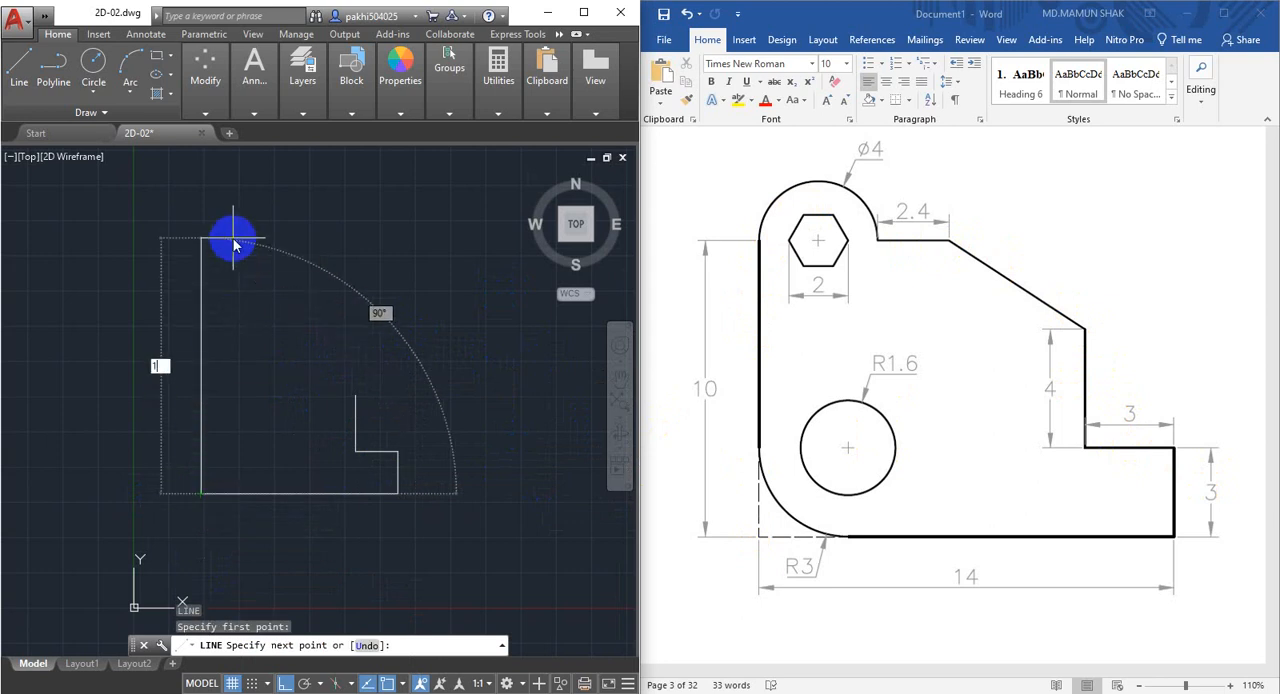
text(10)
key(Return)
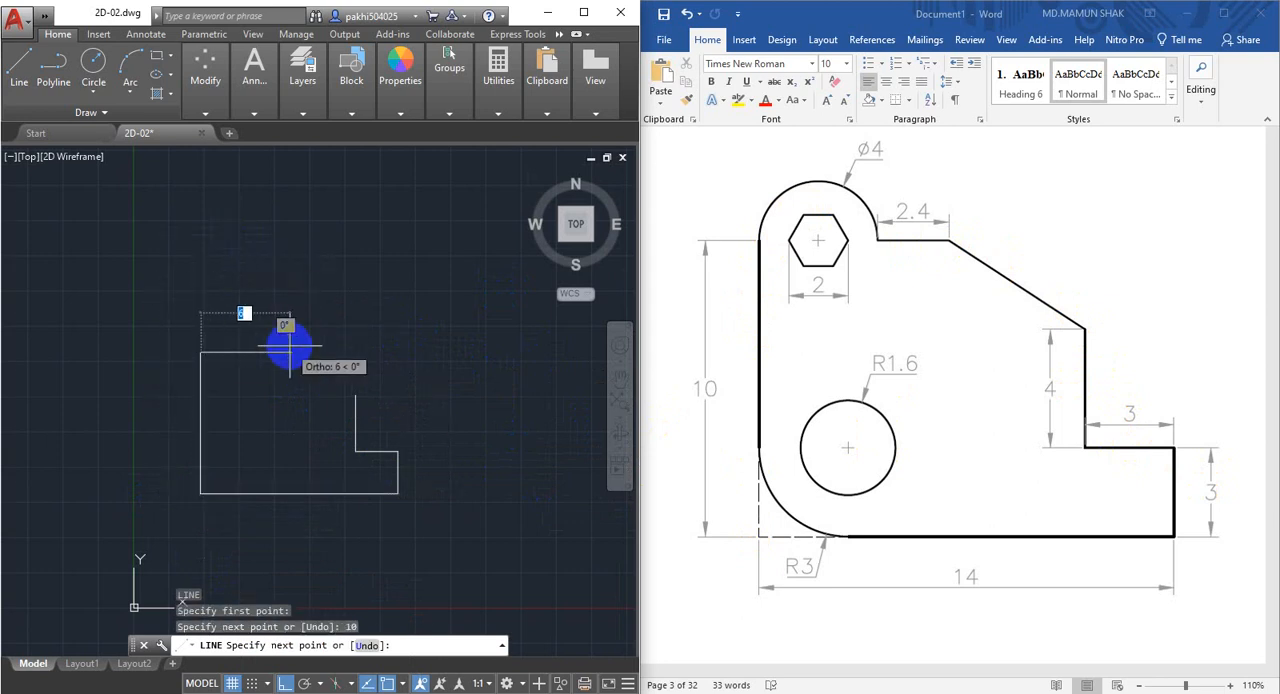
scroll(288, 347, up, 1)
middle_drag(378, 336, 426, 334)
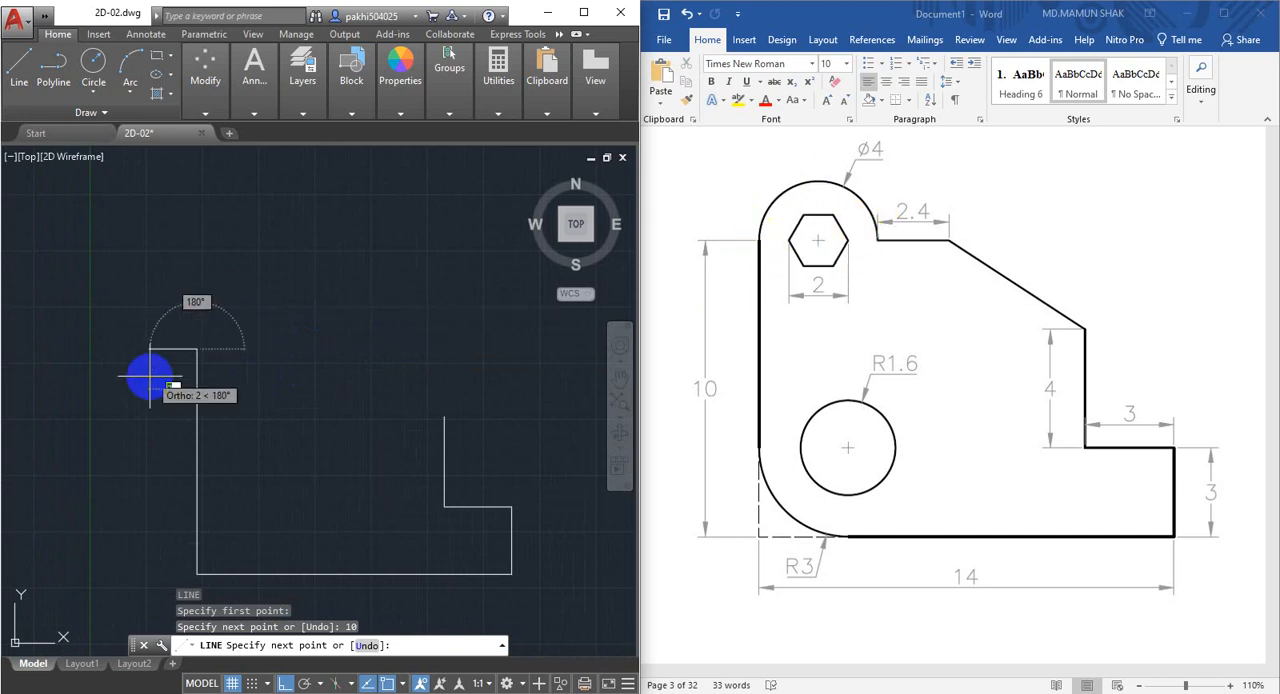
scroll(183, 362, up, 2)
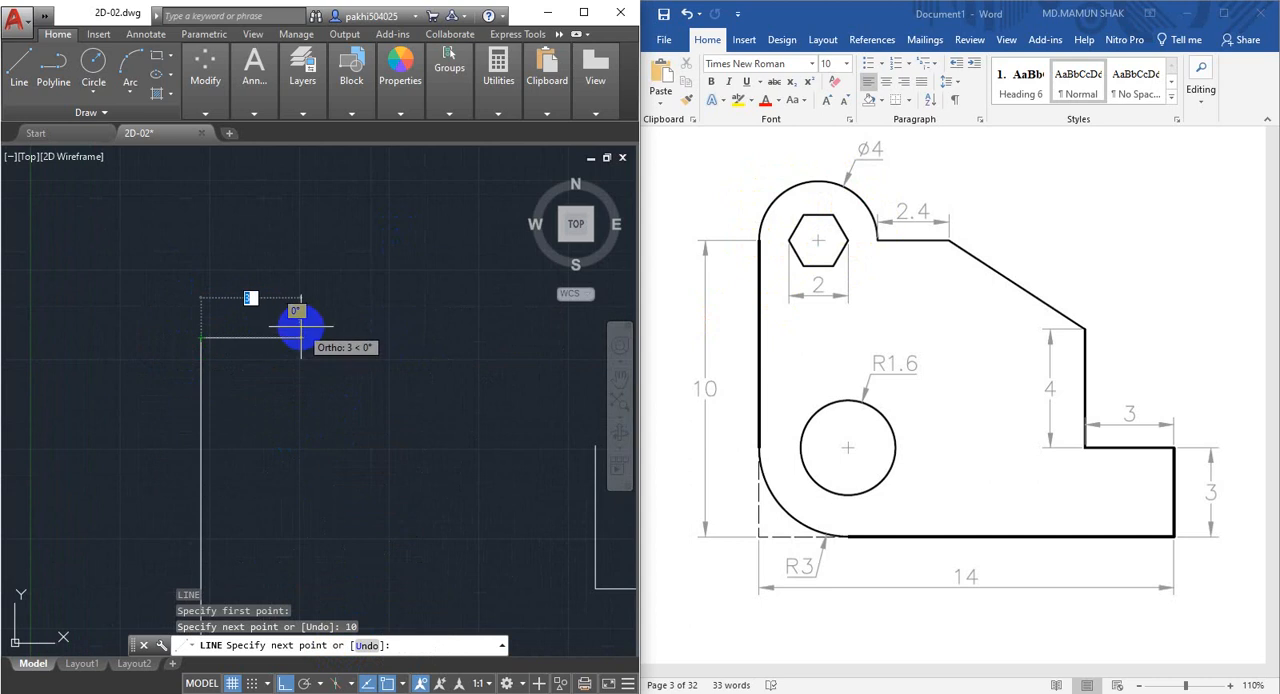
shift+right_click(299, 332)
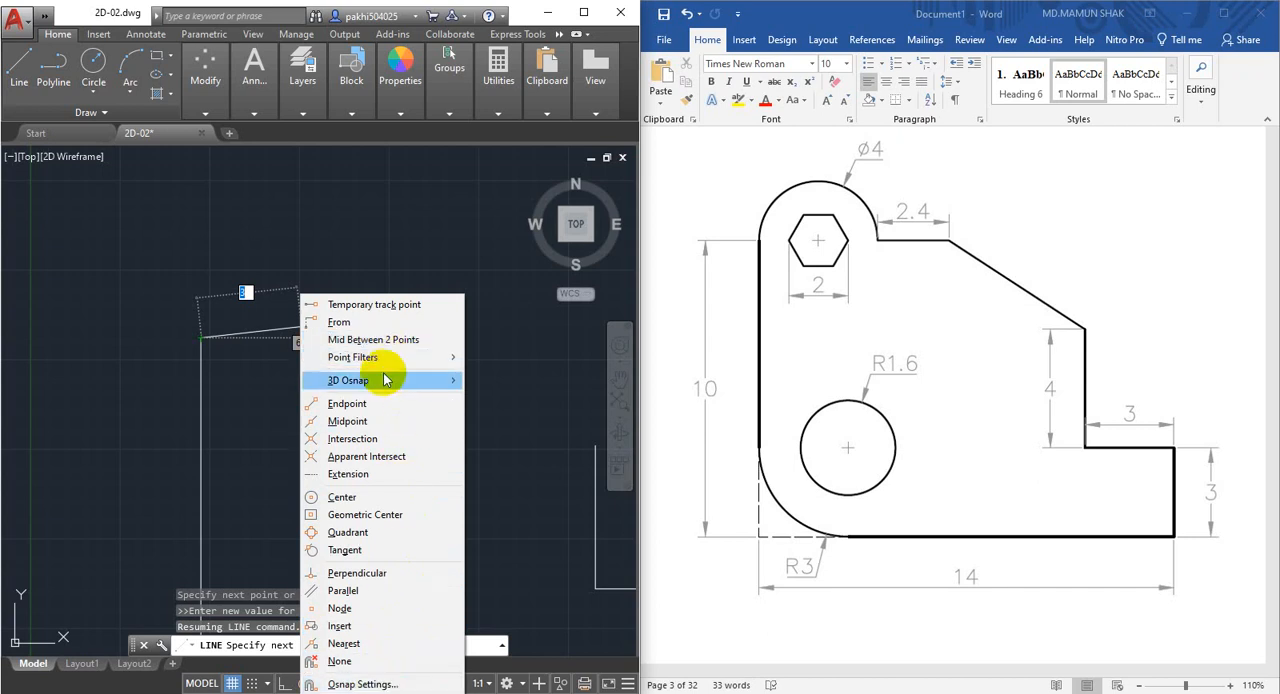
mouse_move(385, 379)
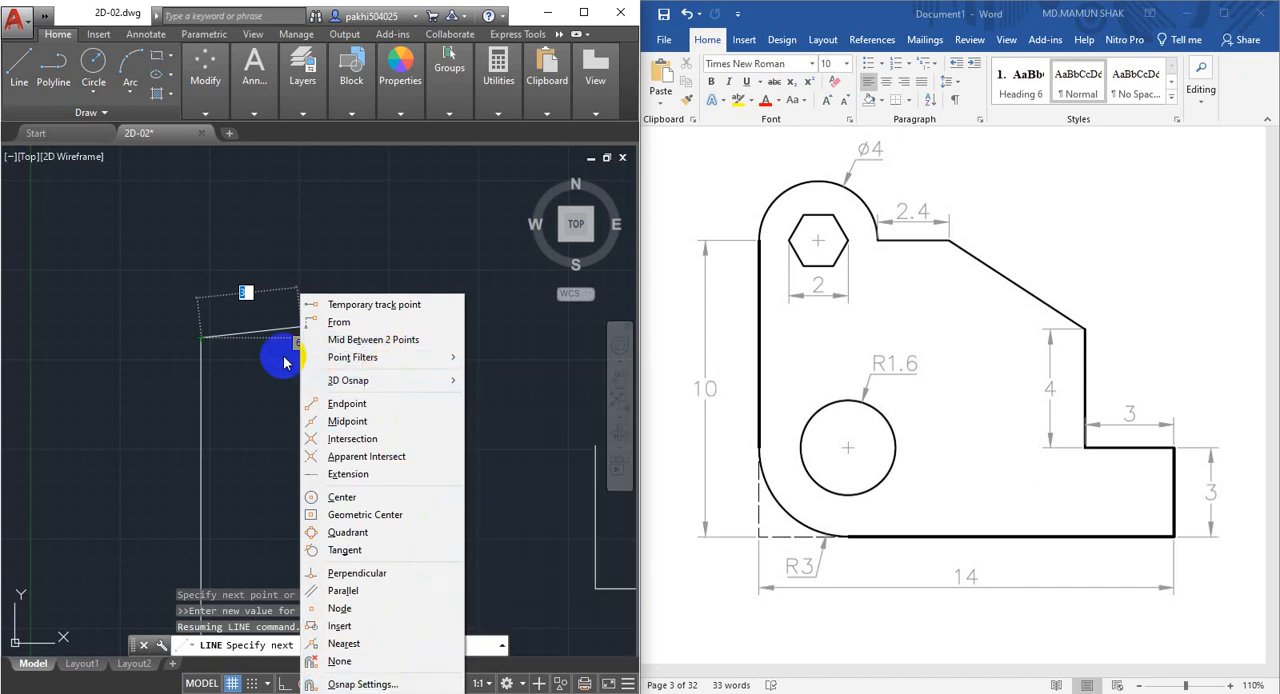
click(361, 253)
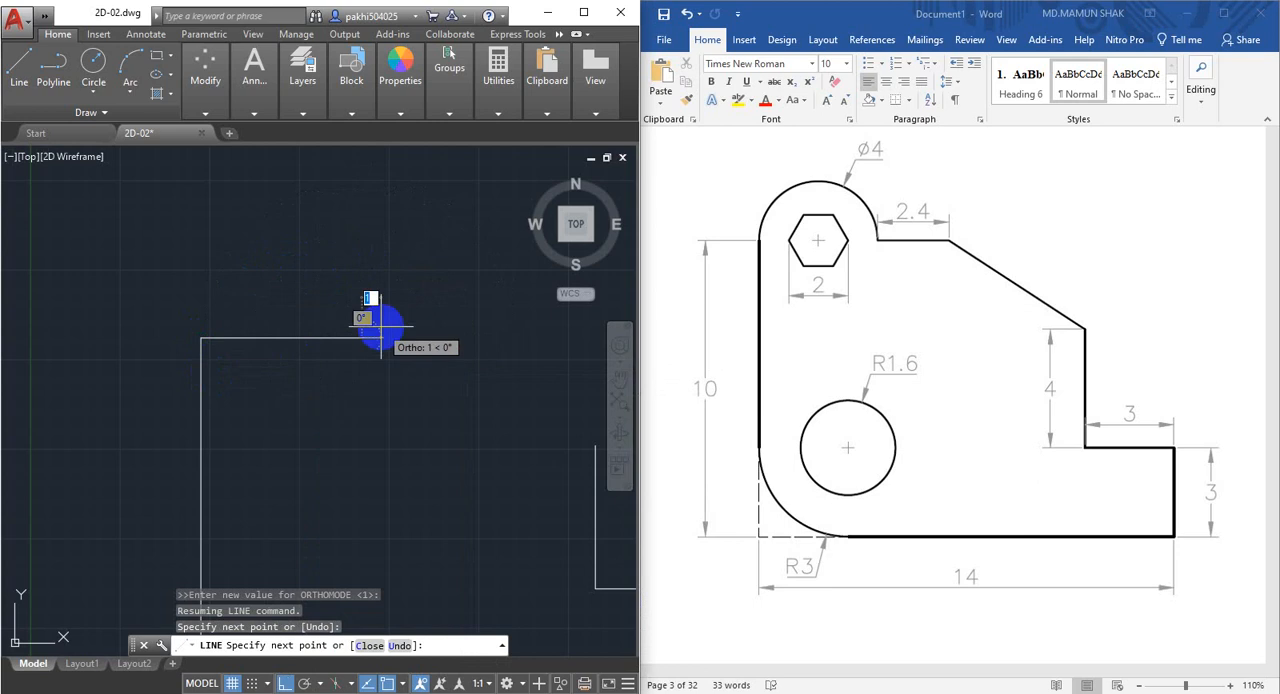
key(Escape)
click(314, 294)
click(273, 370)
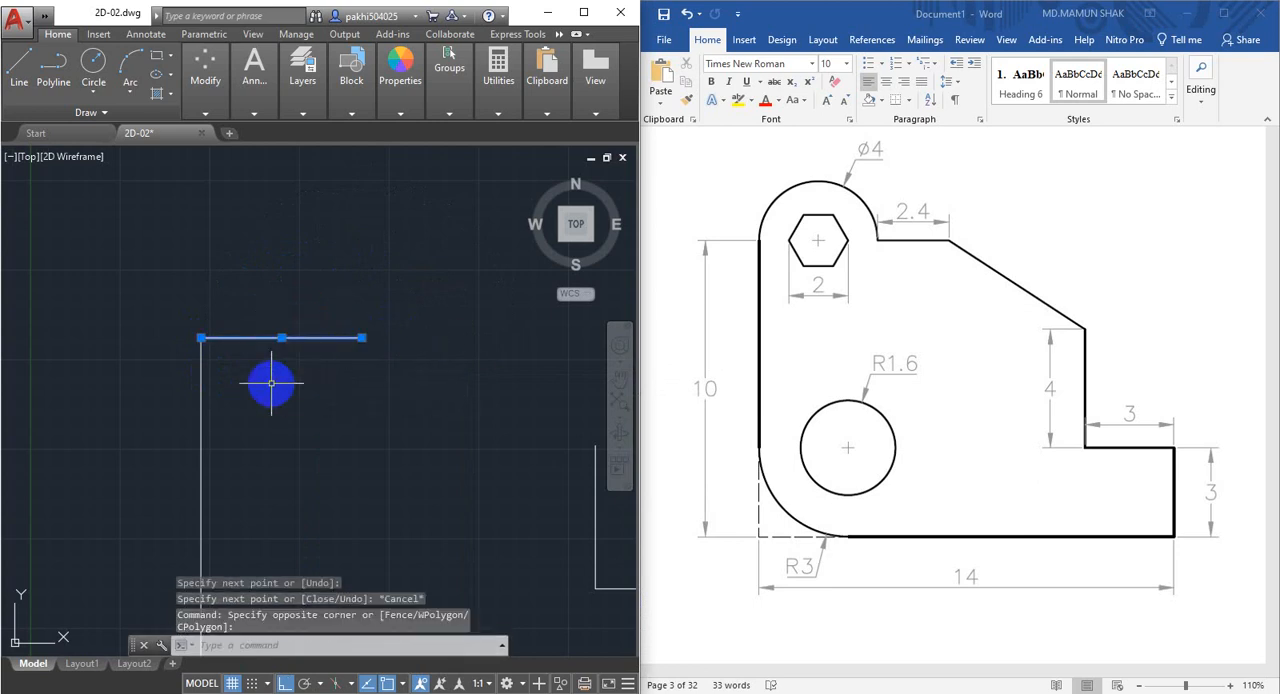
key(Delete)
Draw a horizontal line 4 mm to the right from the top end of the 10 mm vertical line and continue it 2.4 mm.
scroll(266, 382, down, 2)
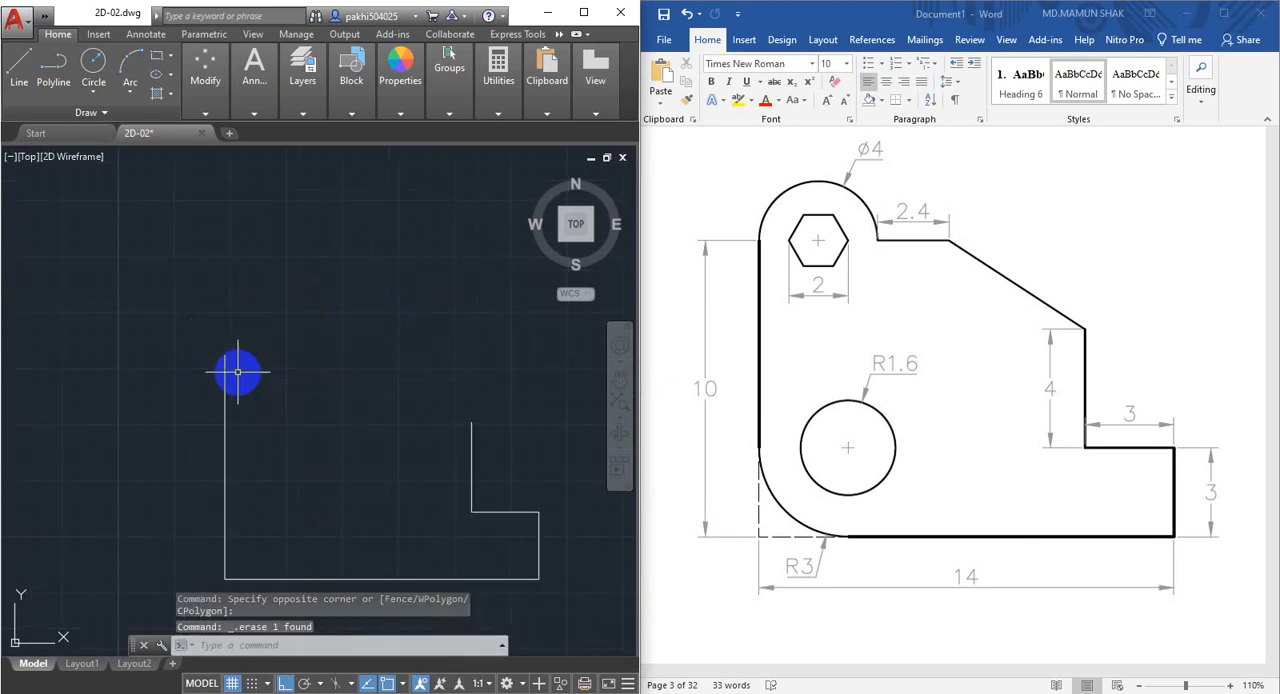
scroll(238, 372, up, 2)
middle_drag(229, 361, 221, 369)
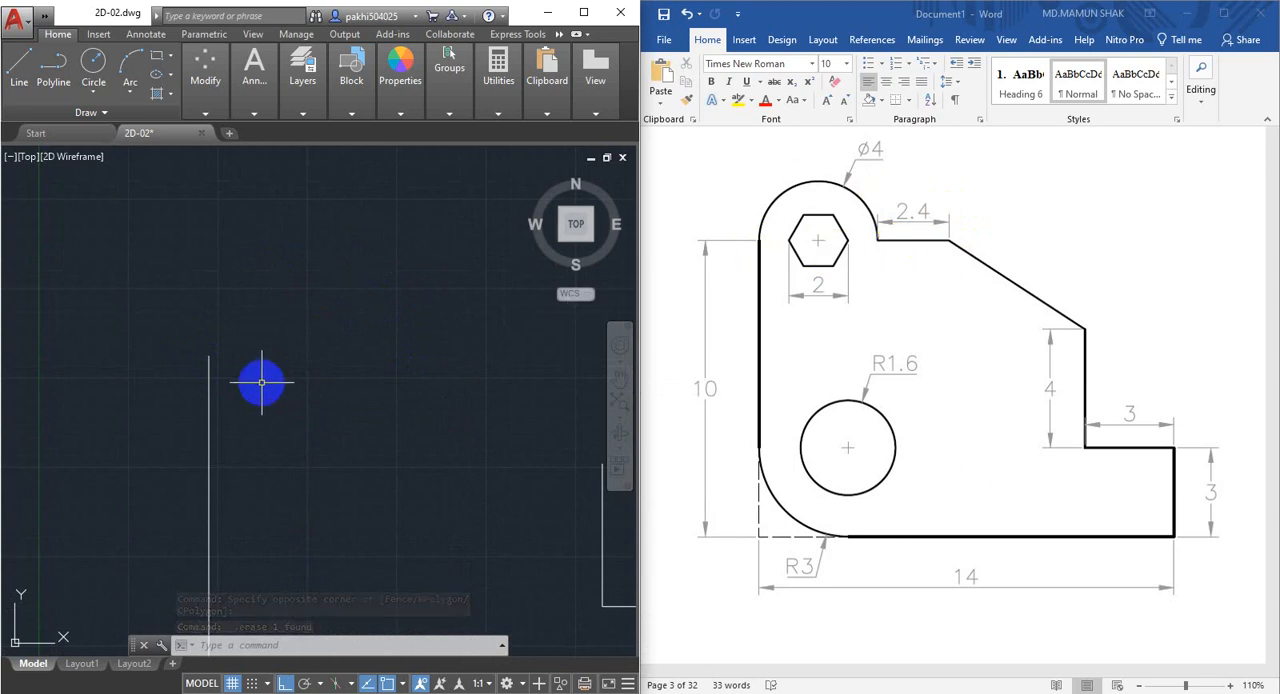
text(l)
key(Return)
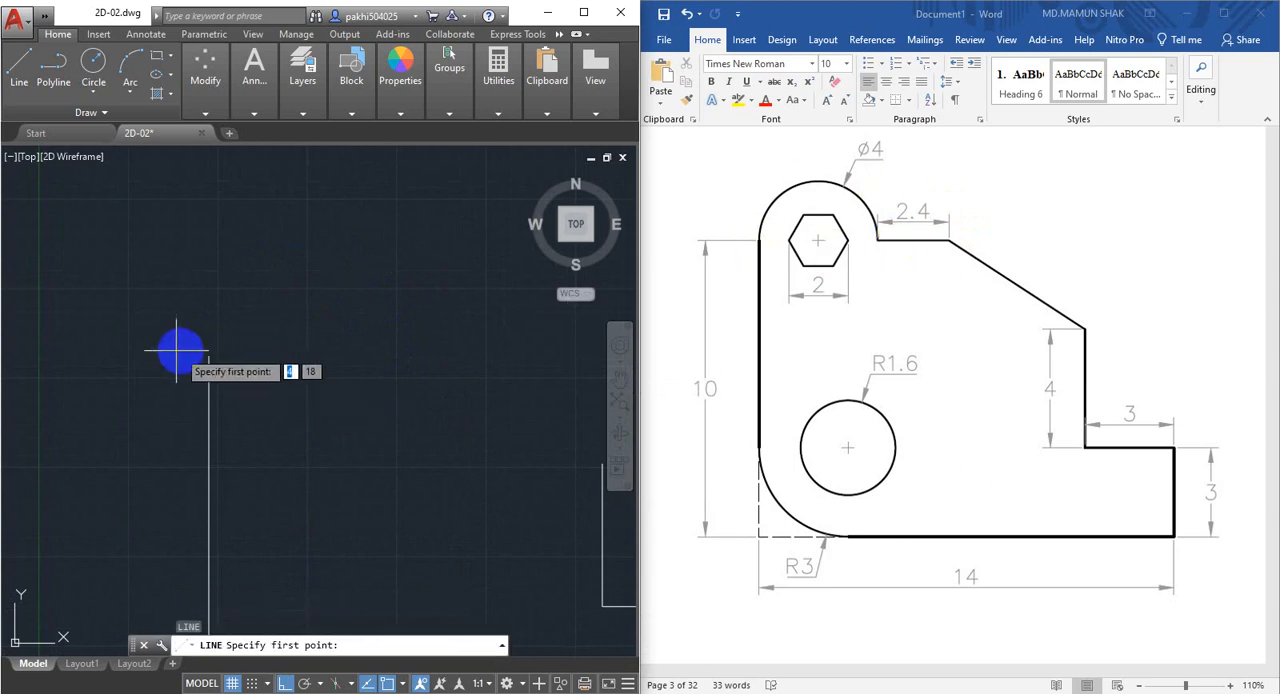
click(208, 355)
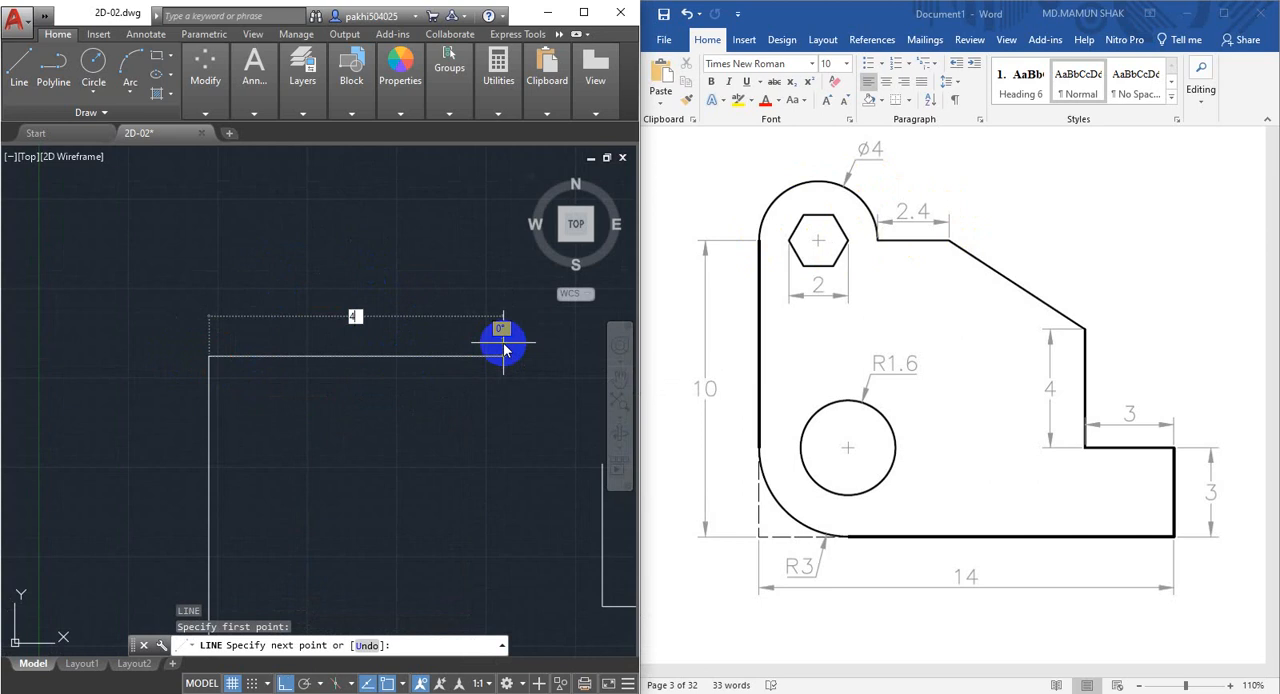
key(Return)
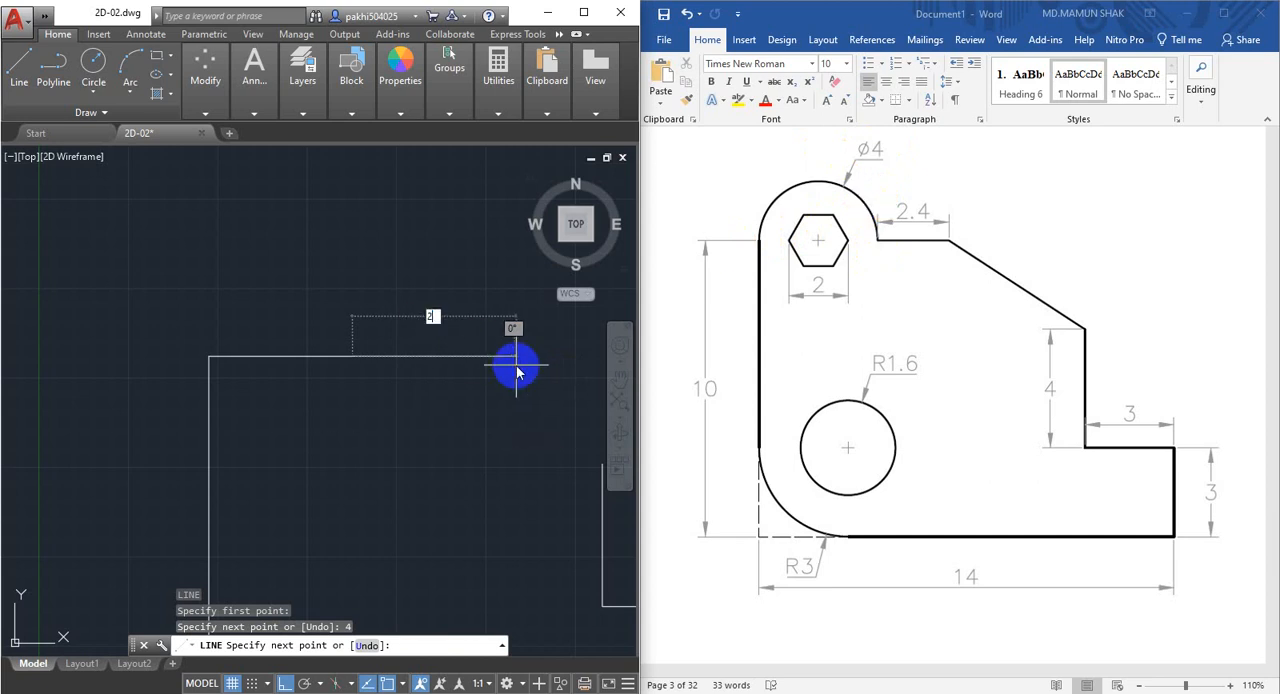
key(Return)
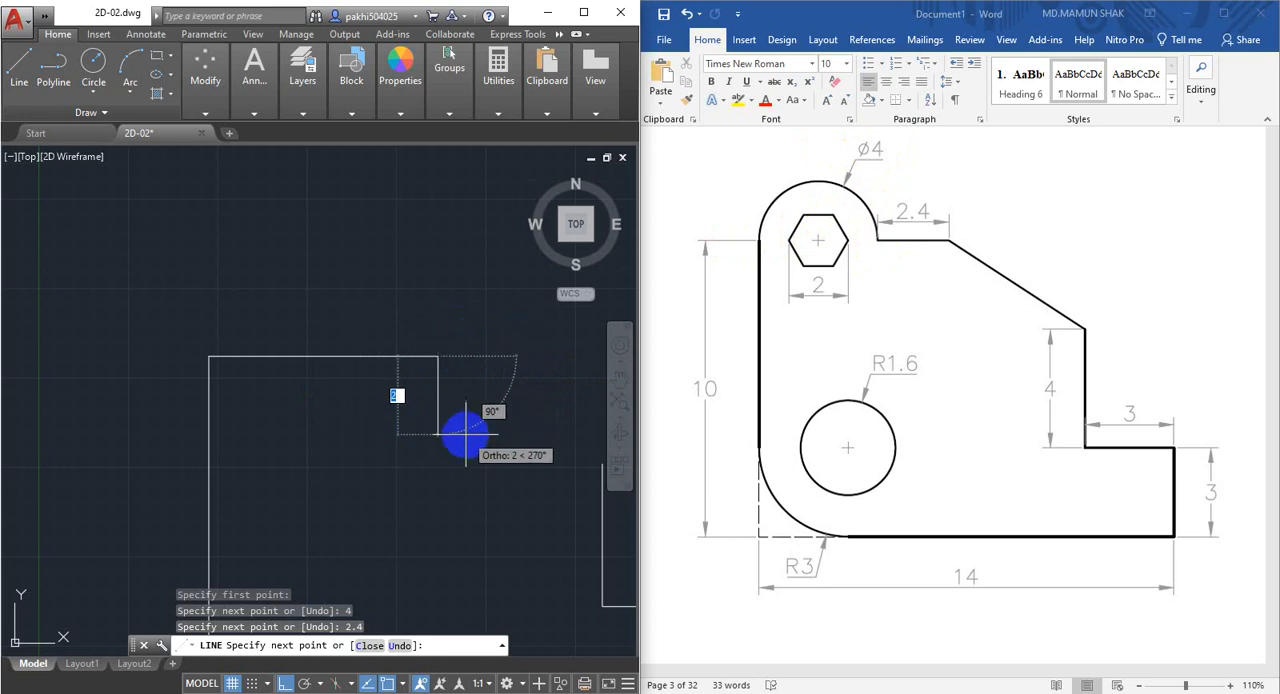
Close the outline with a sloping line from the 2.4 mm segment's end to the top of the 4 mm vertical line.
middle_drag(466, 437, 300, 360)
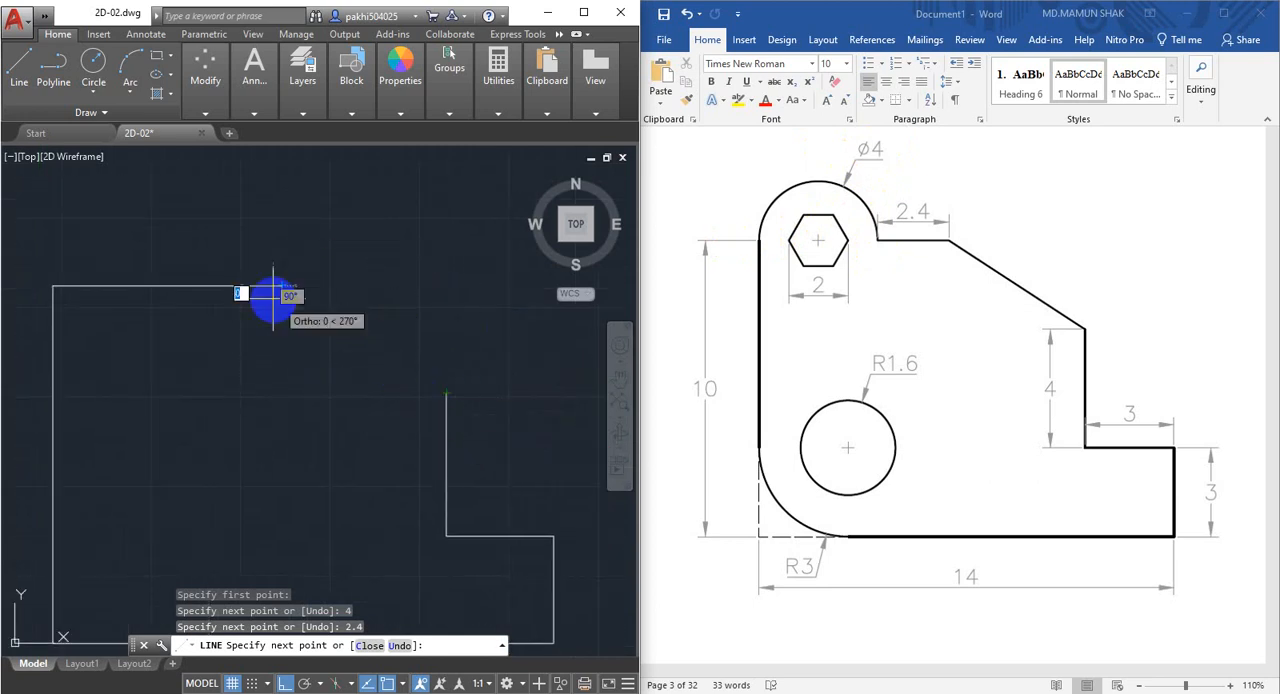
click(446, 393)
middle_drag(344, 452, 470, 487)
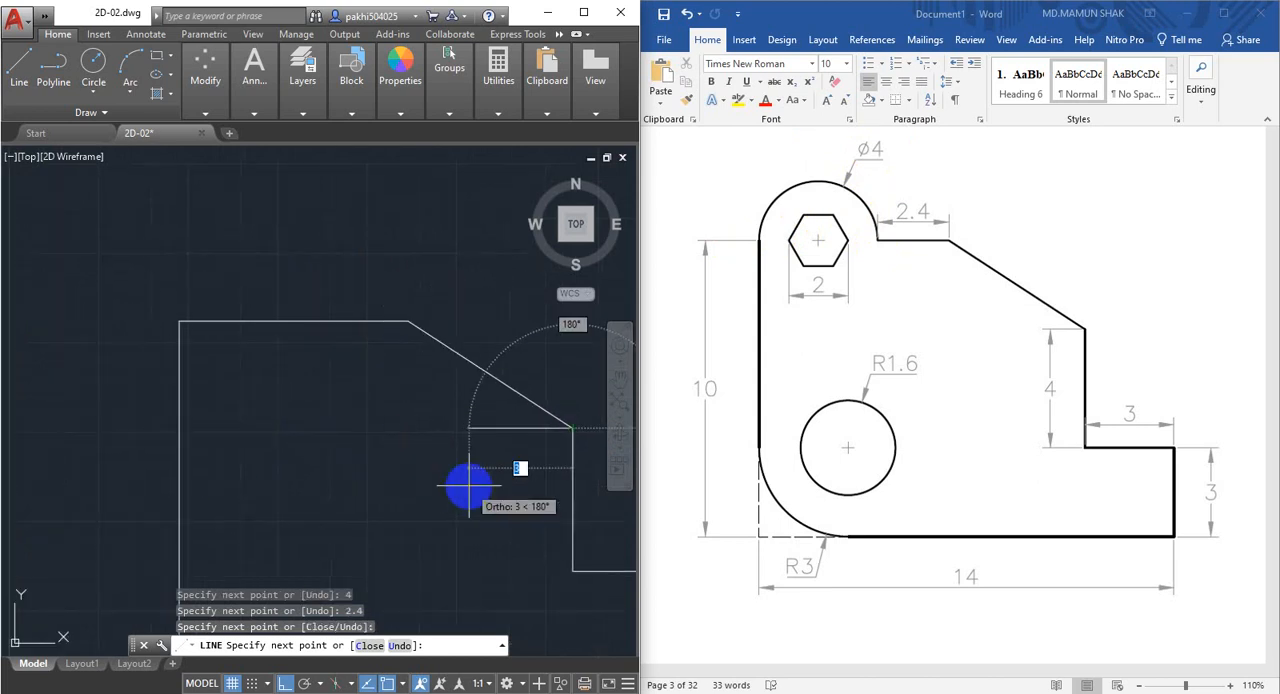
key(Escape)
Start a center-diameter circle and enable all object snap modes in the drafting settings.
middle_drag(159, 345, 194, 379)
scroll(268, 356, up, 2)
middle_drag(266, 360, 271, 366)
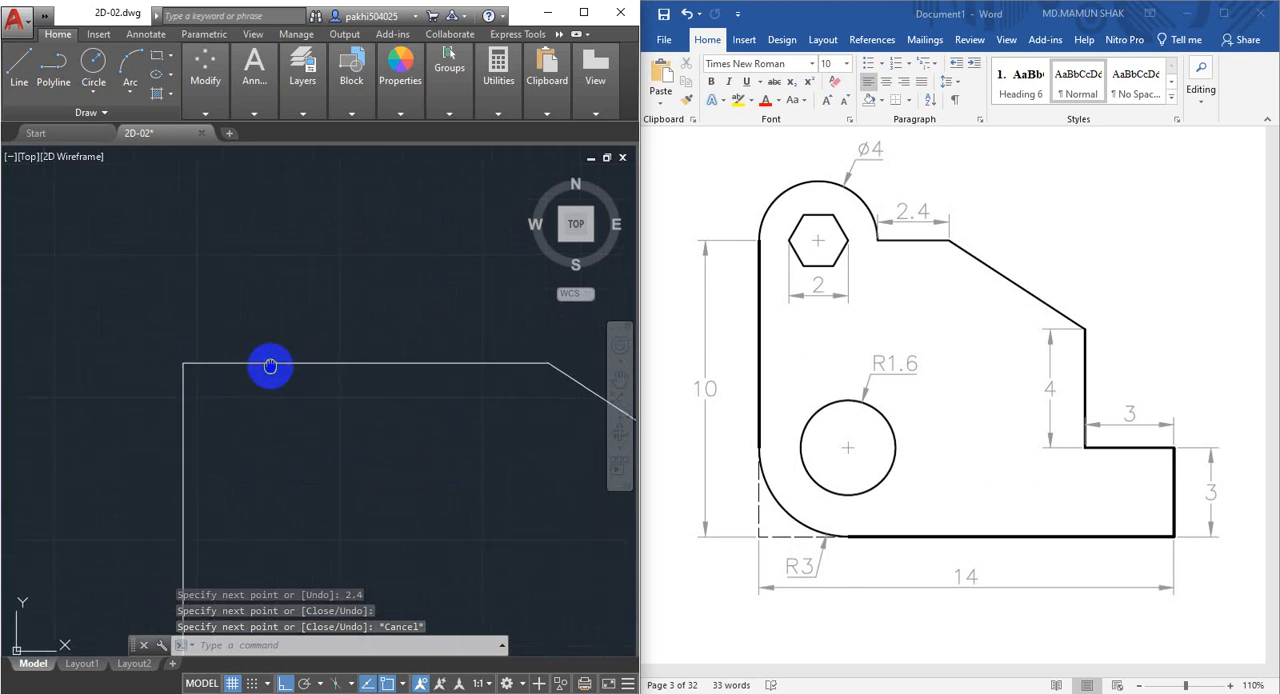
click(93, 90)
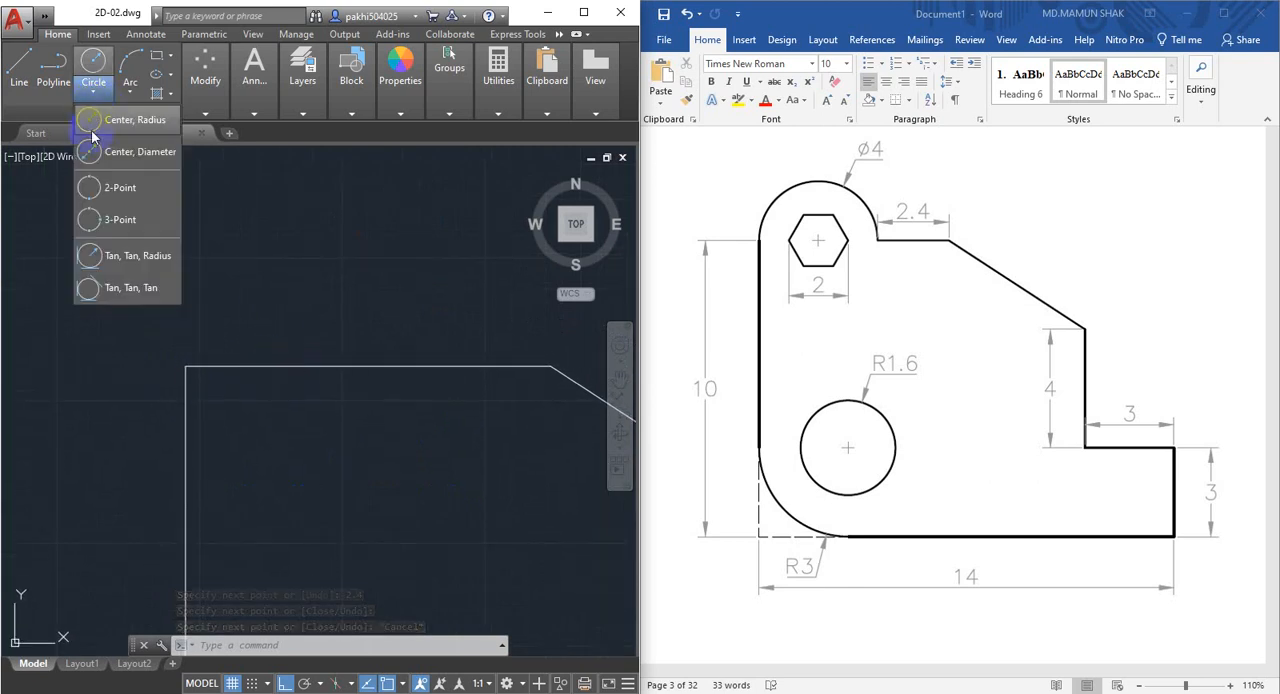
click(135, 153)
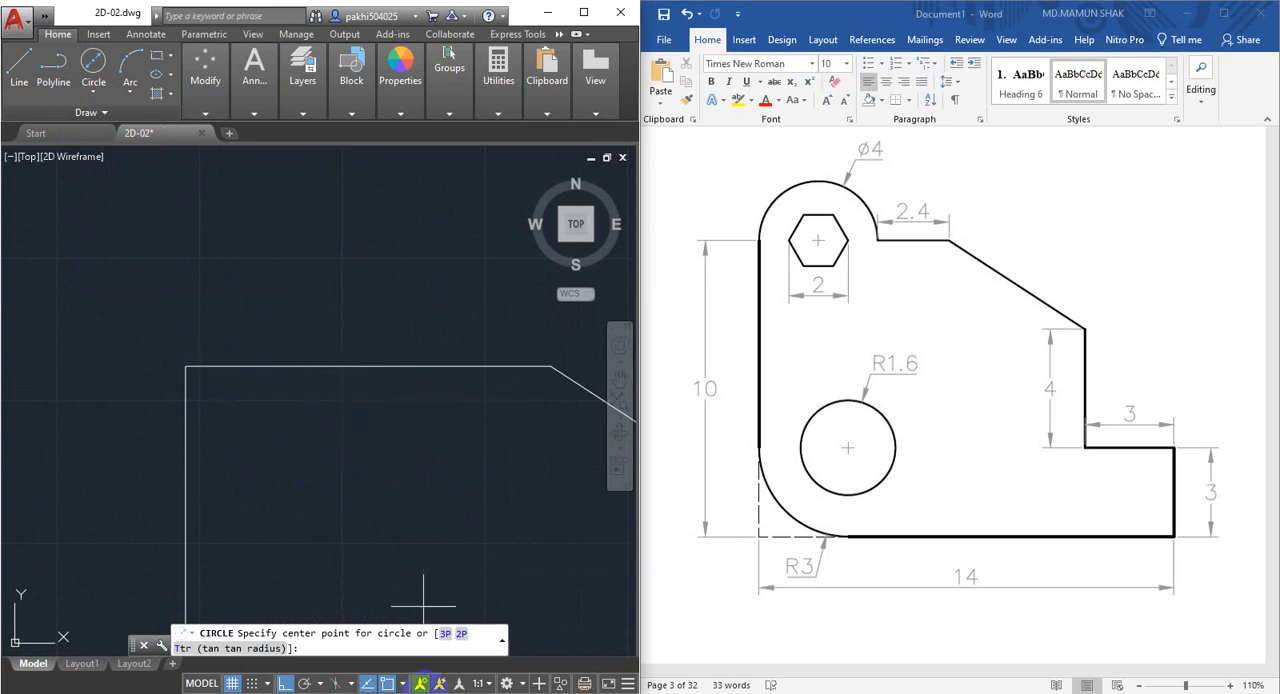
click(403, 686)
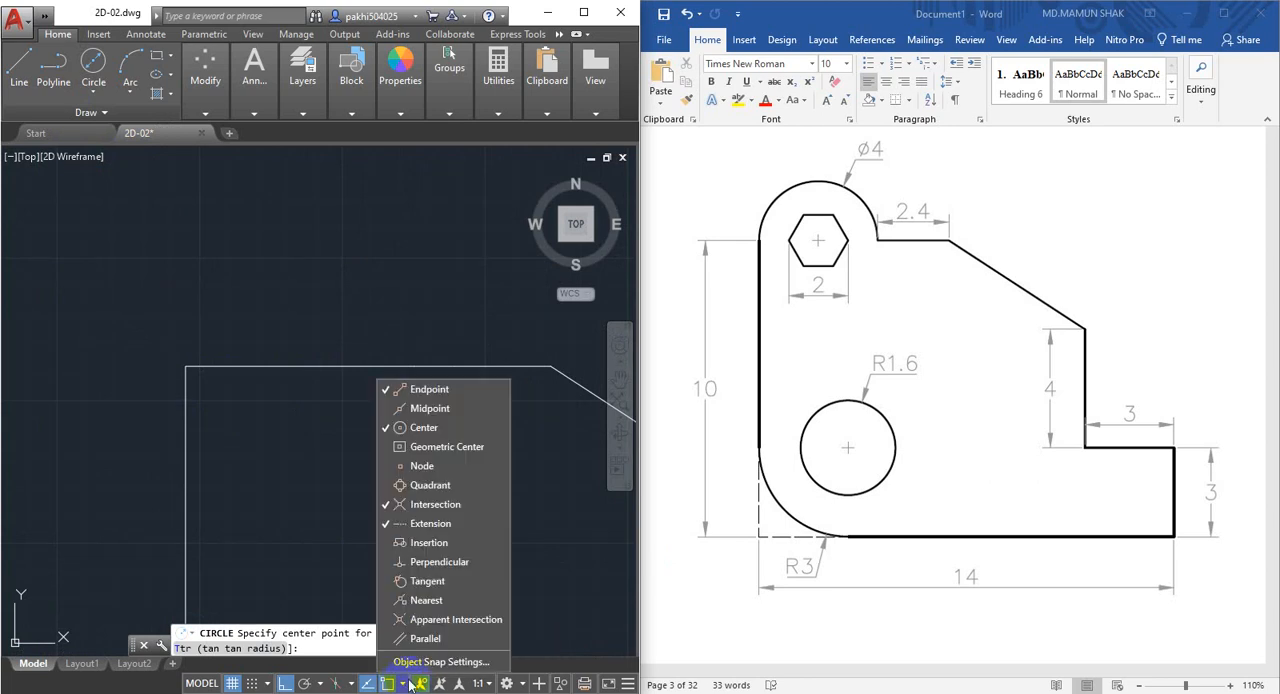
click(456, 663)
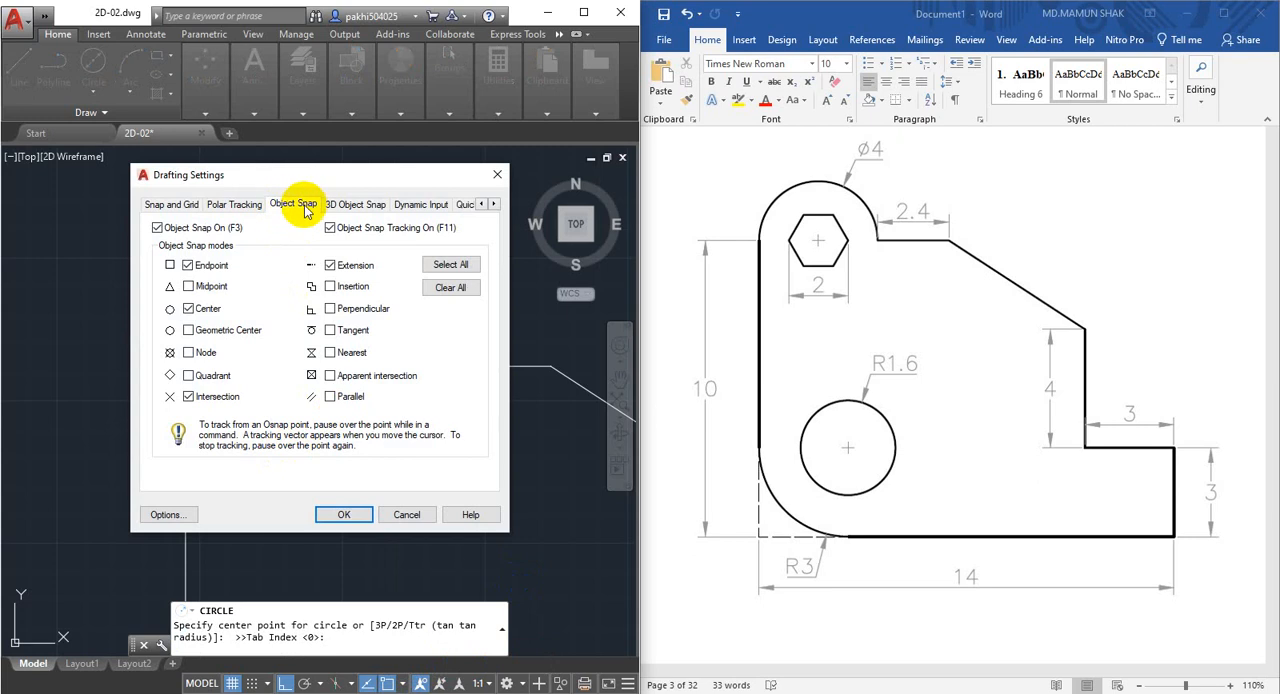
click(467, 272)
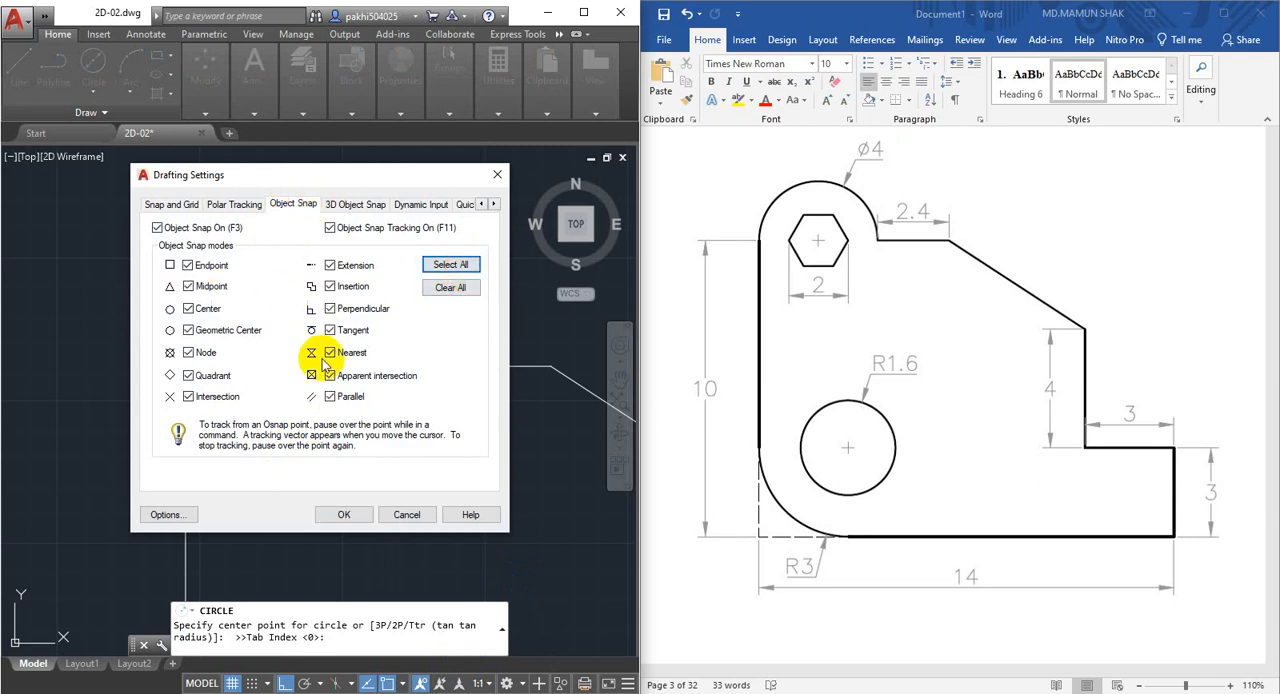
click(344, 515)
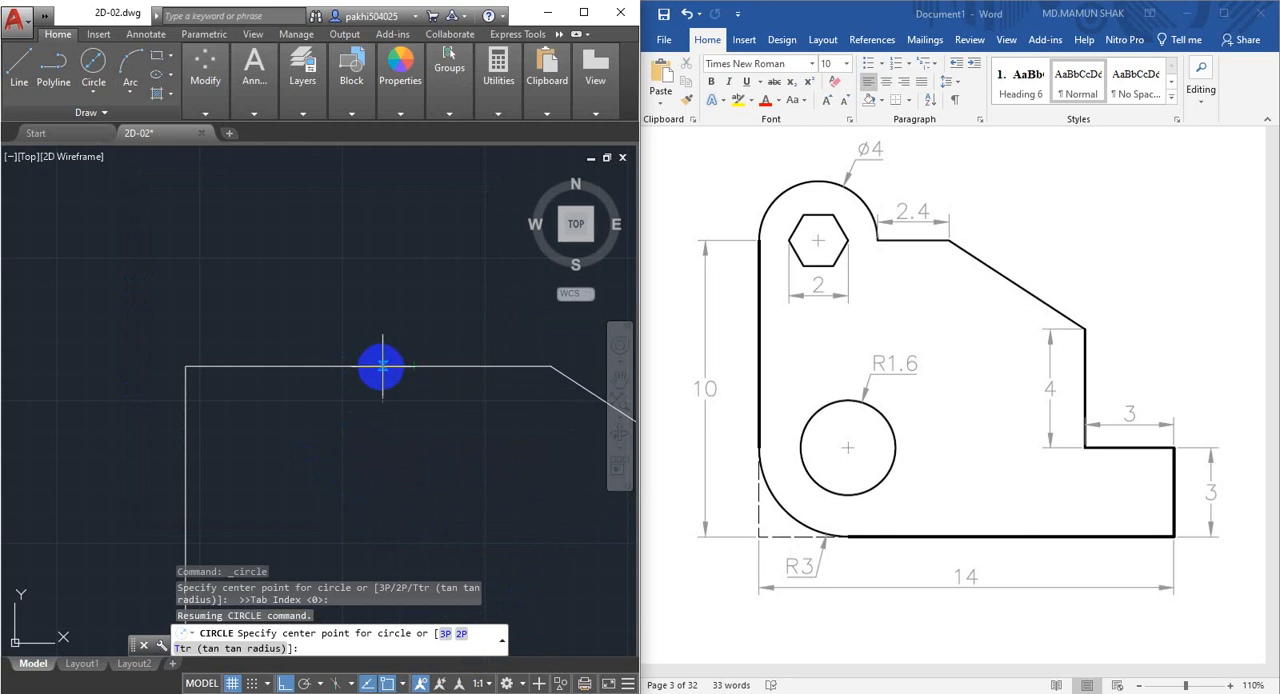
Draw a 4 mm diameter circle centred on the midpoint of the 4 mm horizontal segment.
click(300, 368)
text(d)
key(Return)
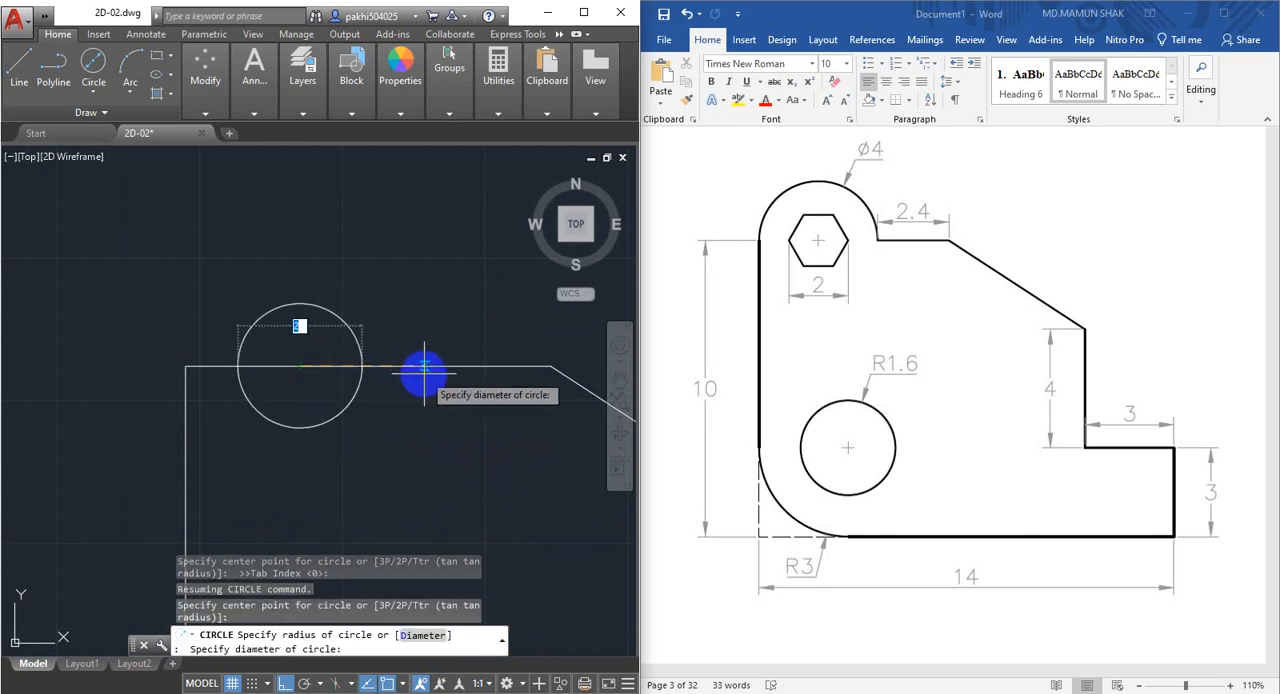
key(Return)
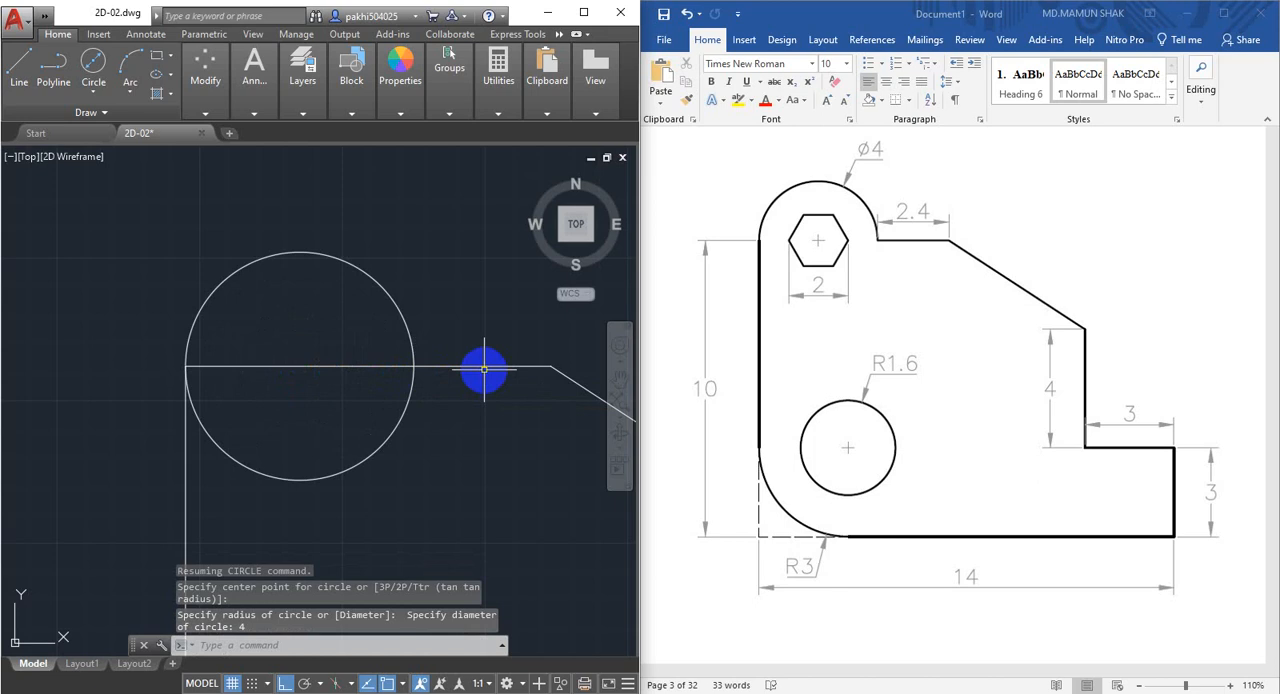
Trim away the lower half of the 4 mm circle below the horizontal line.
scroll(444, 384, down, 2)
middle_drag(433, 385, 284, 417)
scroll(239, 391, up, 2)
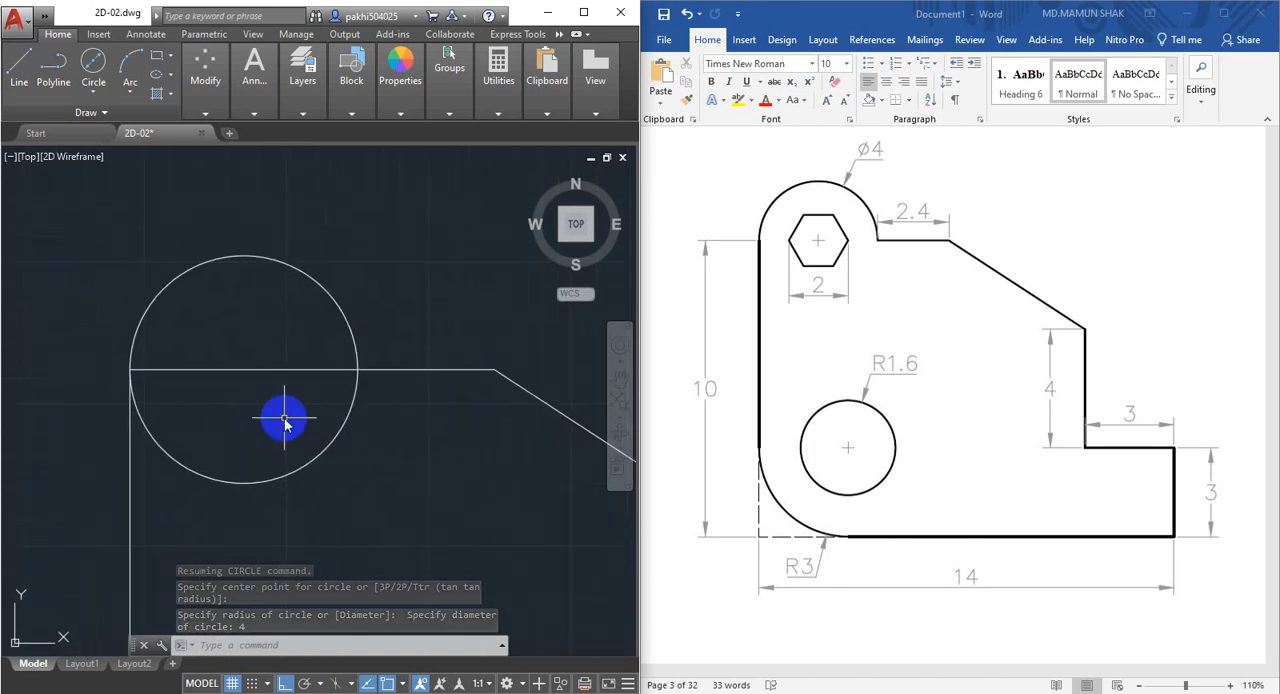
text(tr)
key(Return)
key(Return)
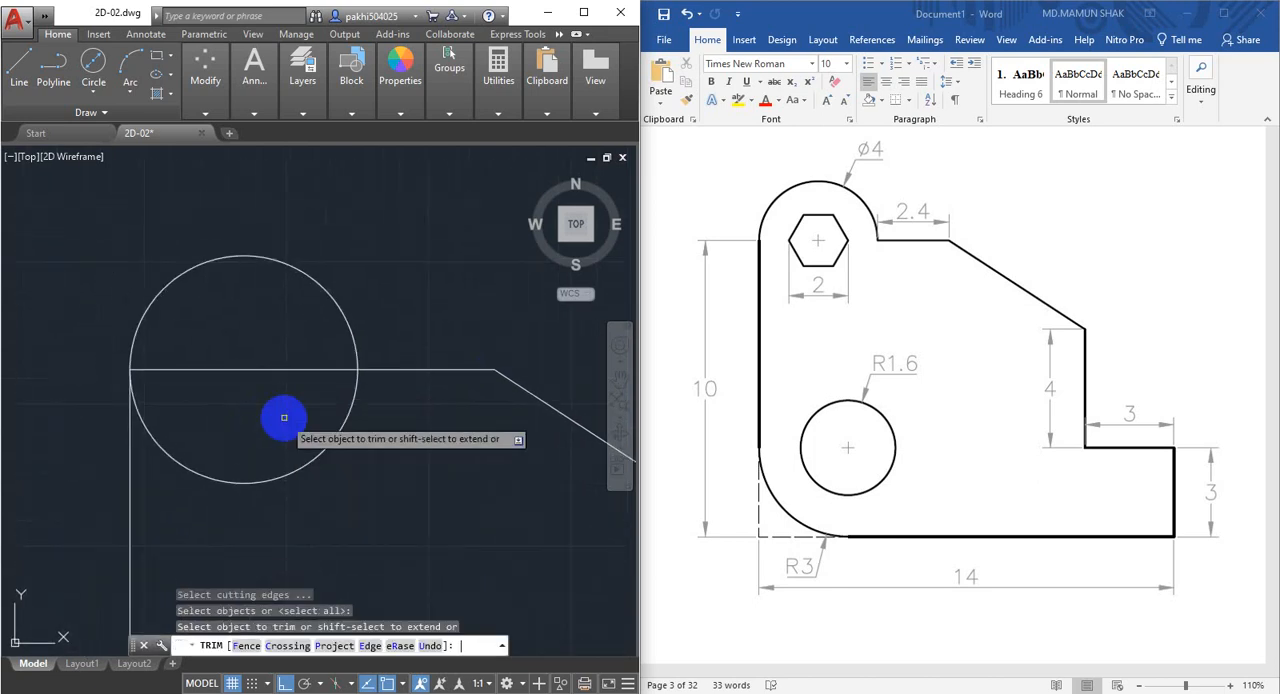
click(323, 455)
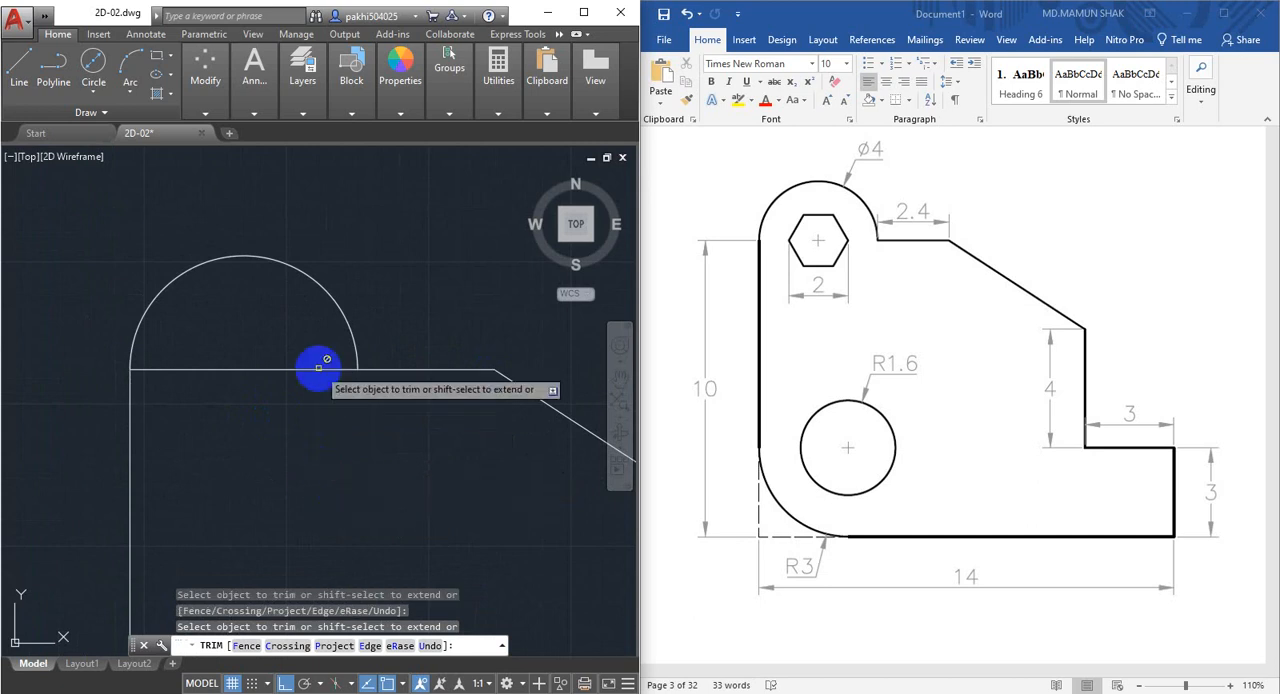
middle_drag(286, 397, 327, 421)
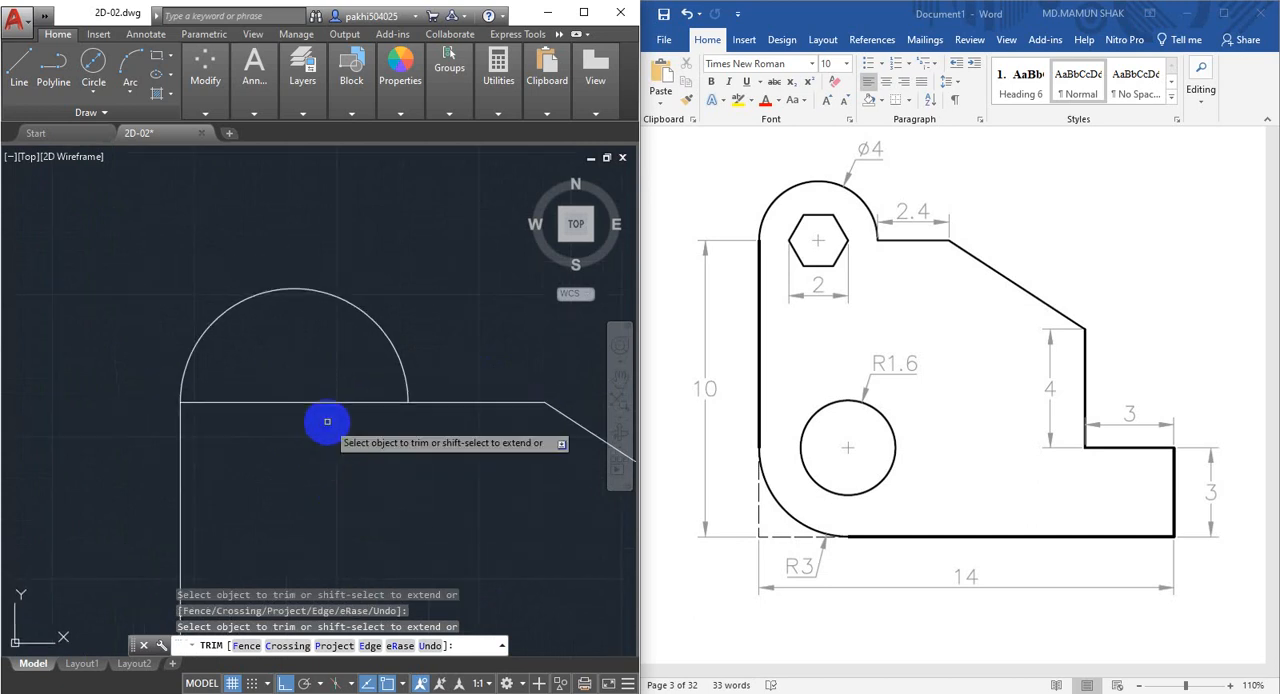
key(Escape)
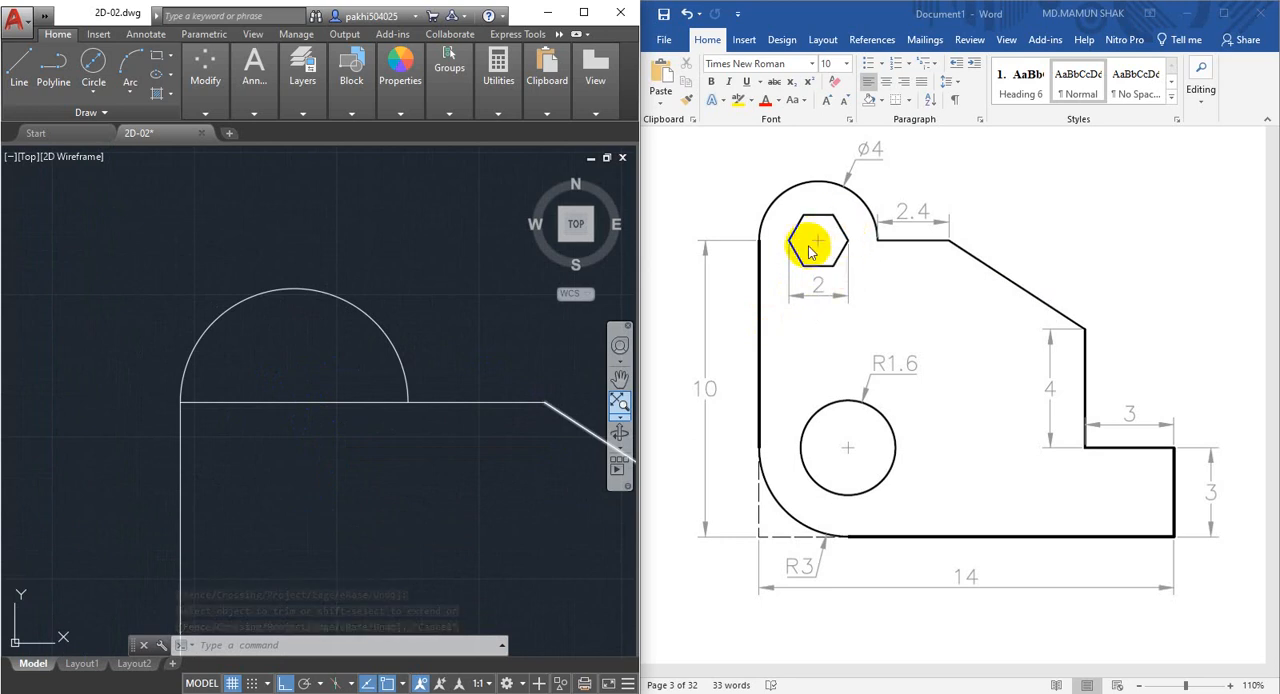
Draw a six-sided polygon inscribed in a circle of radius 1 mm, centred on the midpoint of the 4 mm horizontal segment.
click(172, 57)
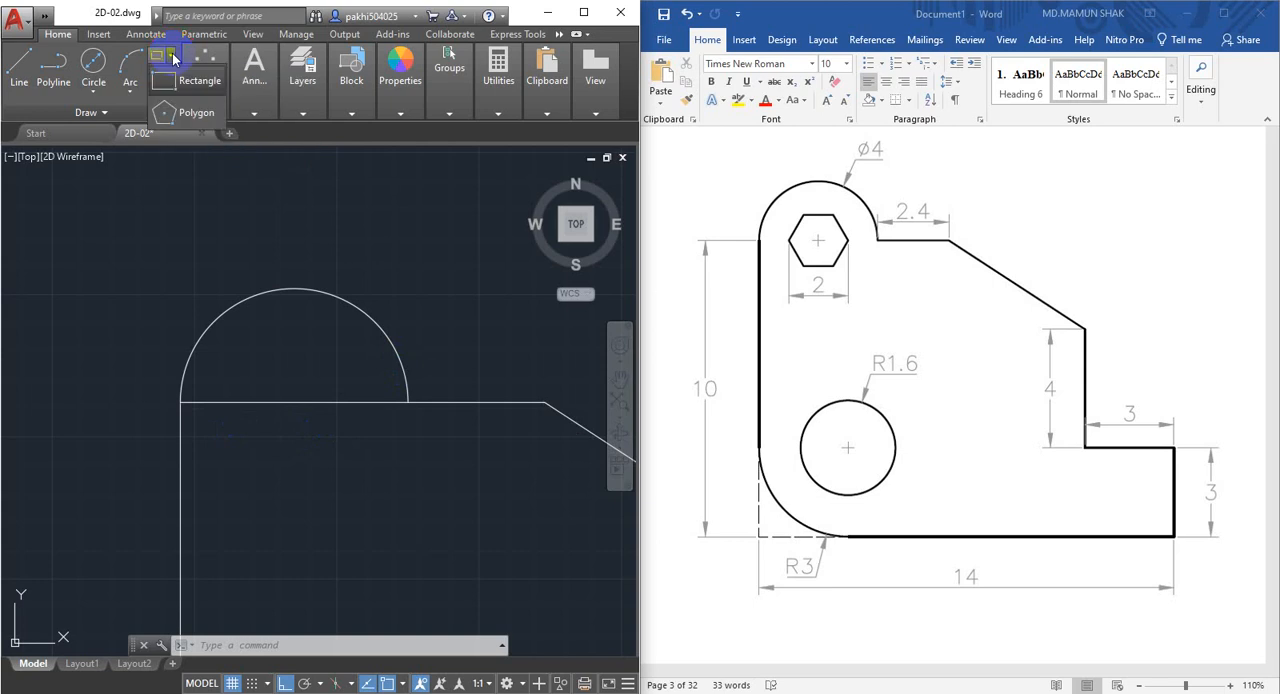
click(195, 117)
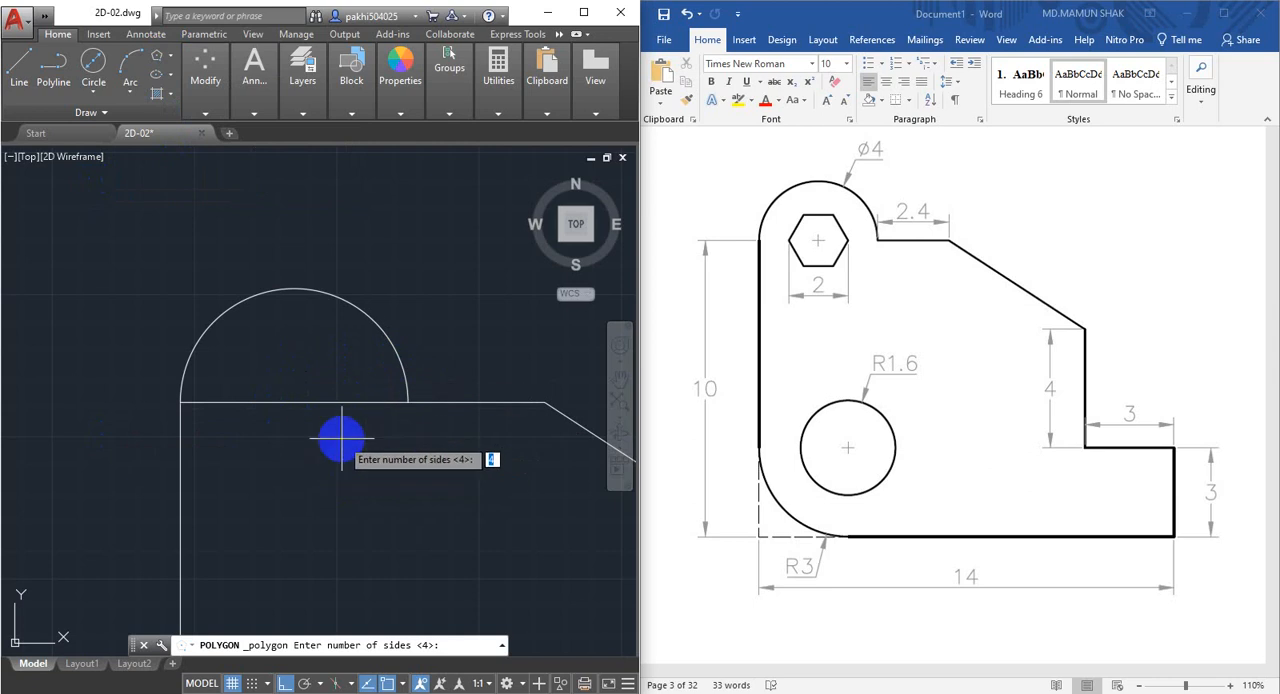
text(6)
key(Return)
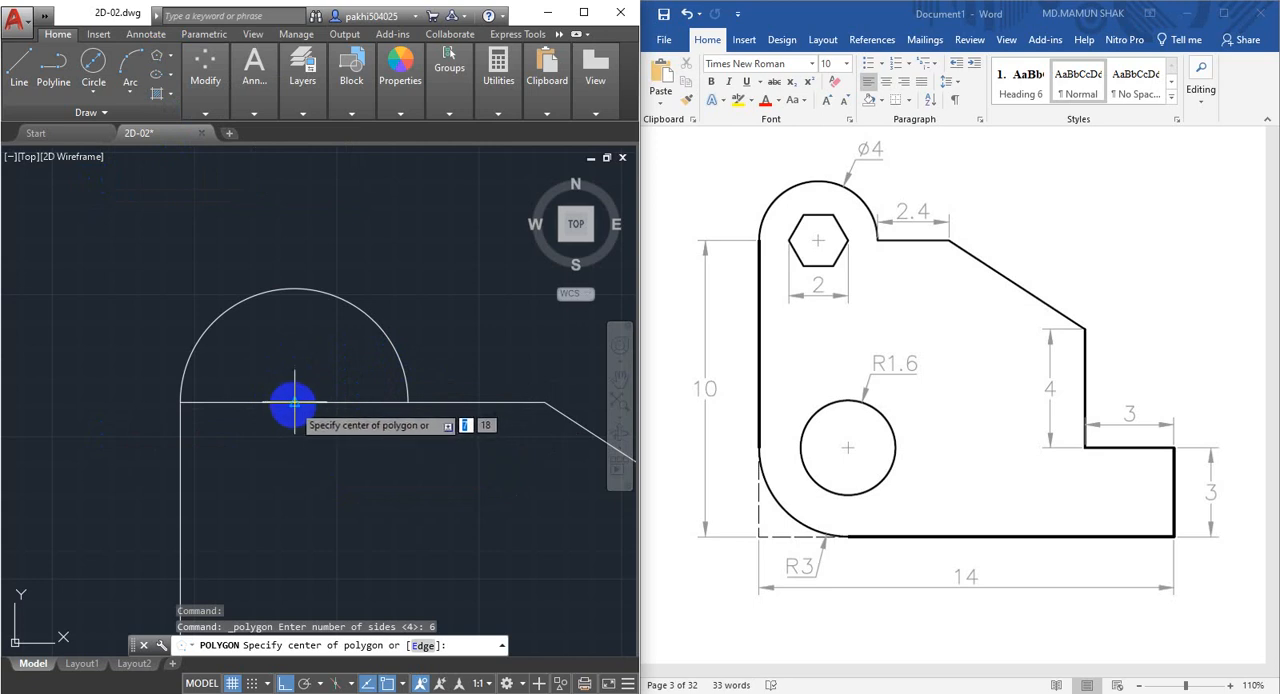
click(294, 403)
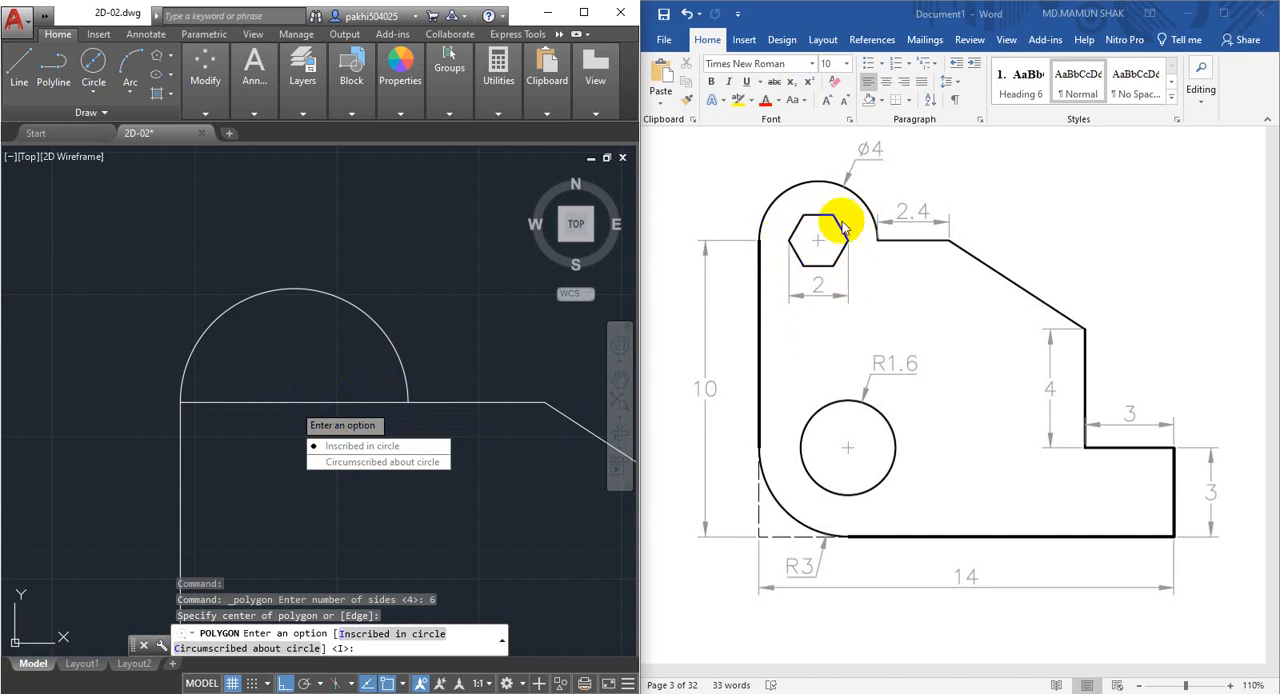
click(457, 371)
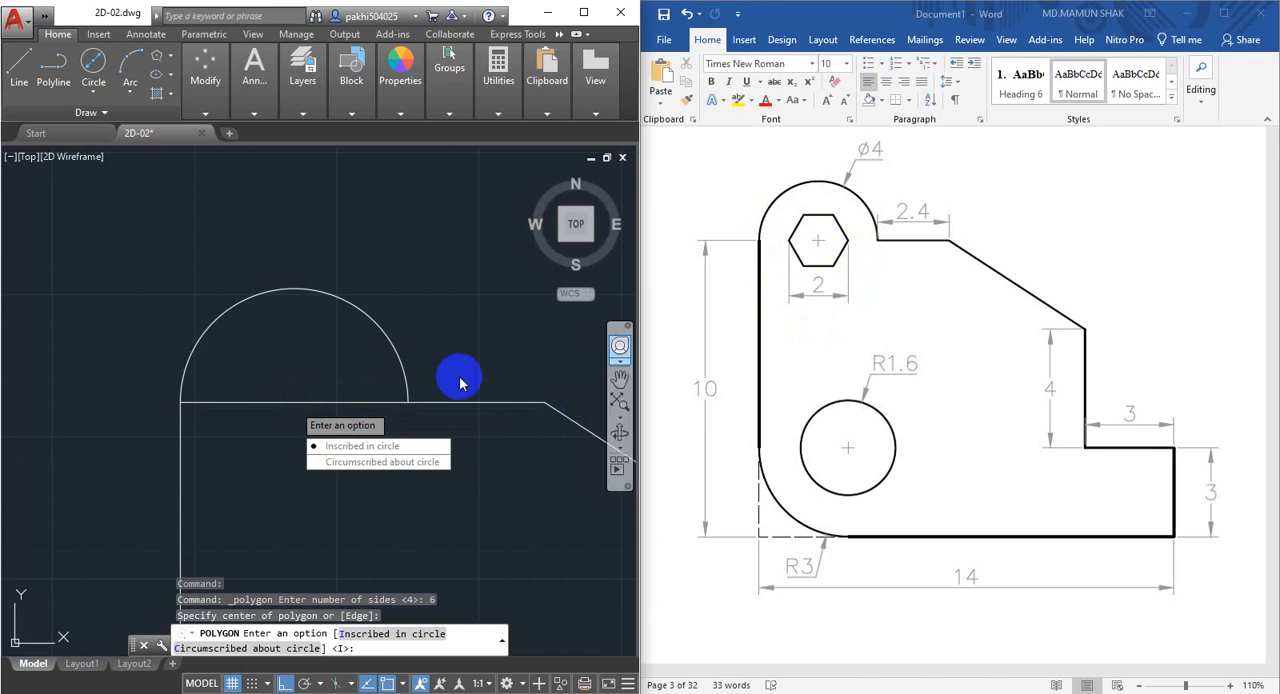
click(355, 446)
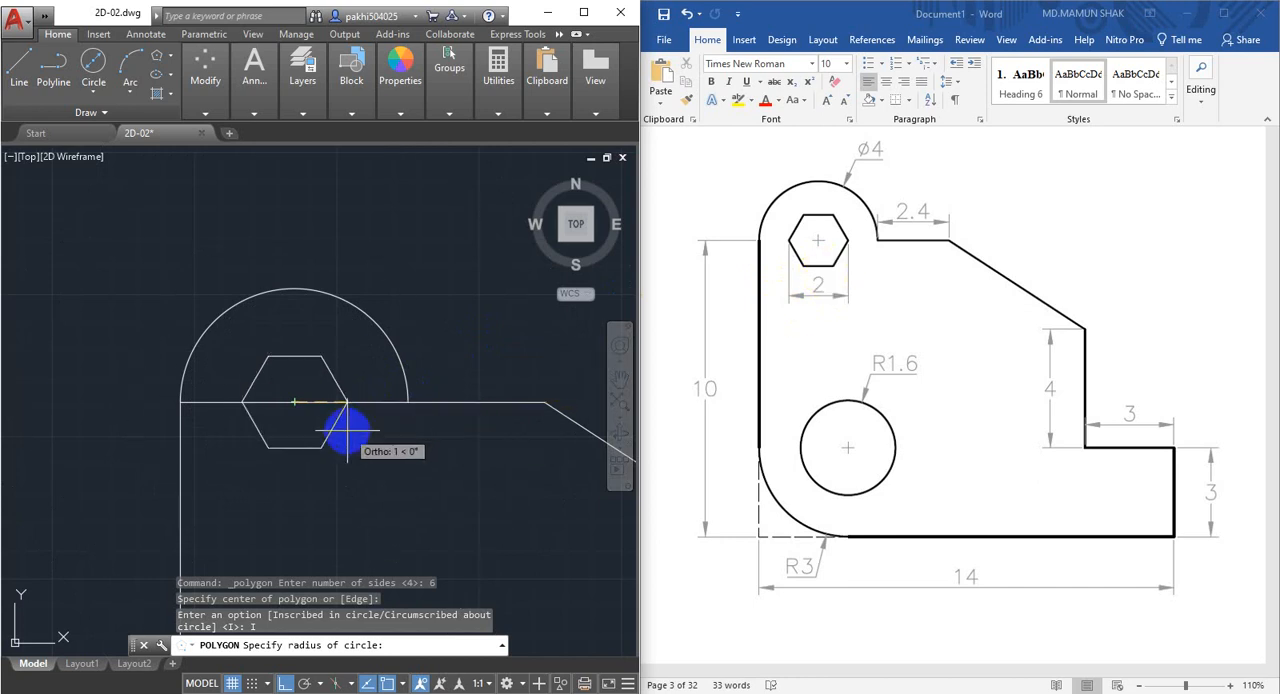
key(Return)
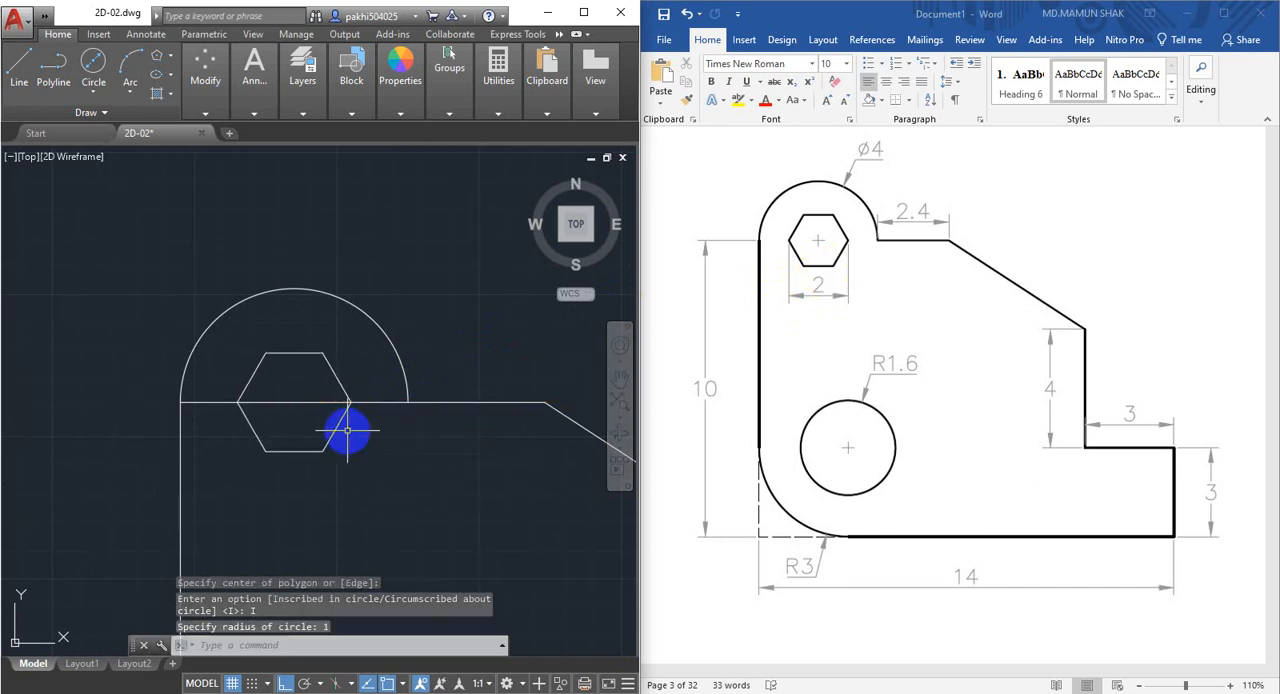
Erase the 4 mm horizontal segment that crosses the hexagon beneath the rounded top.
scroll(318, 425, up, 2)
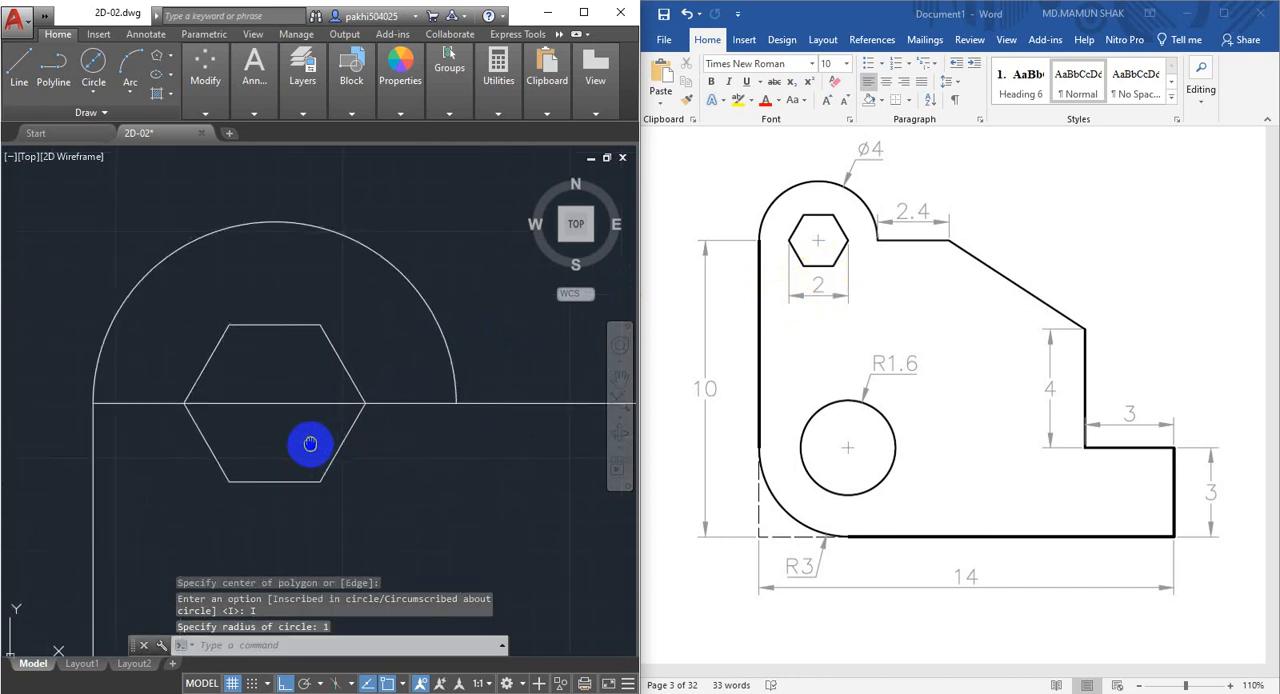
click(263, 409)
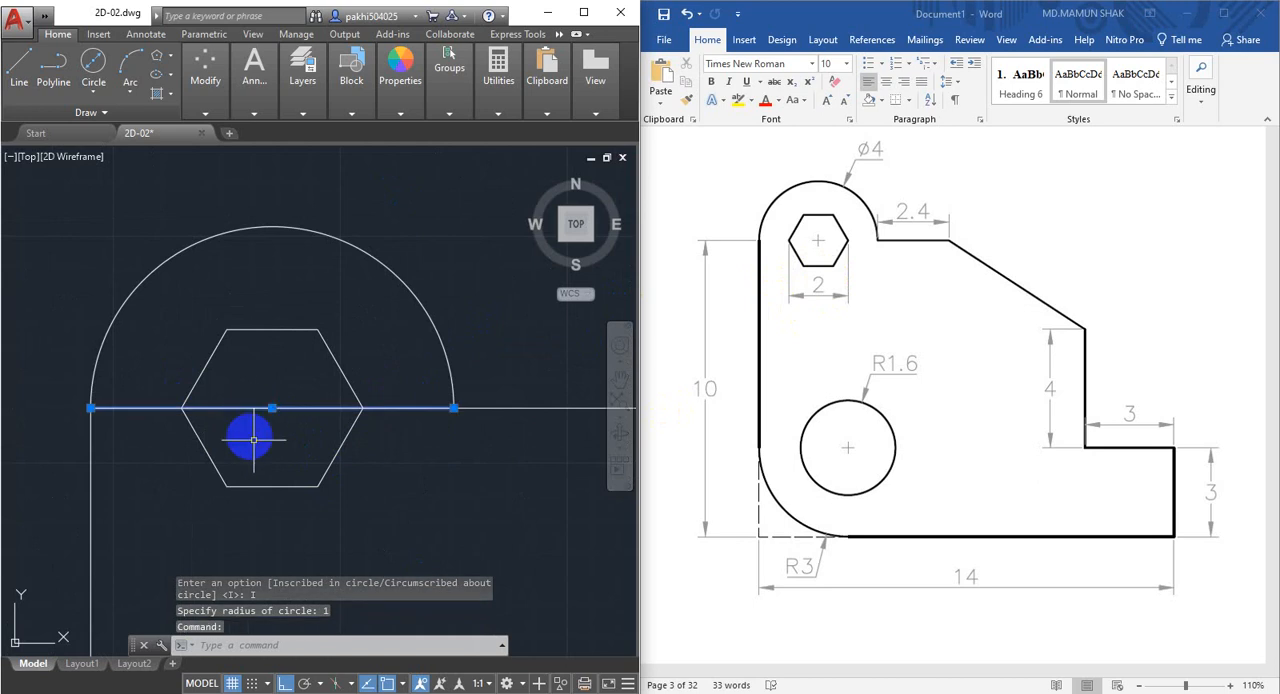
right_click(316, 459)
key(e)
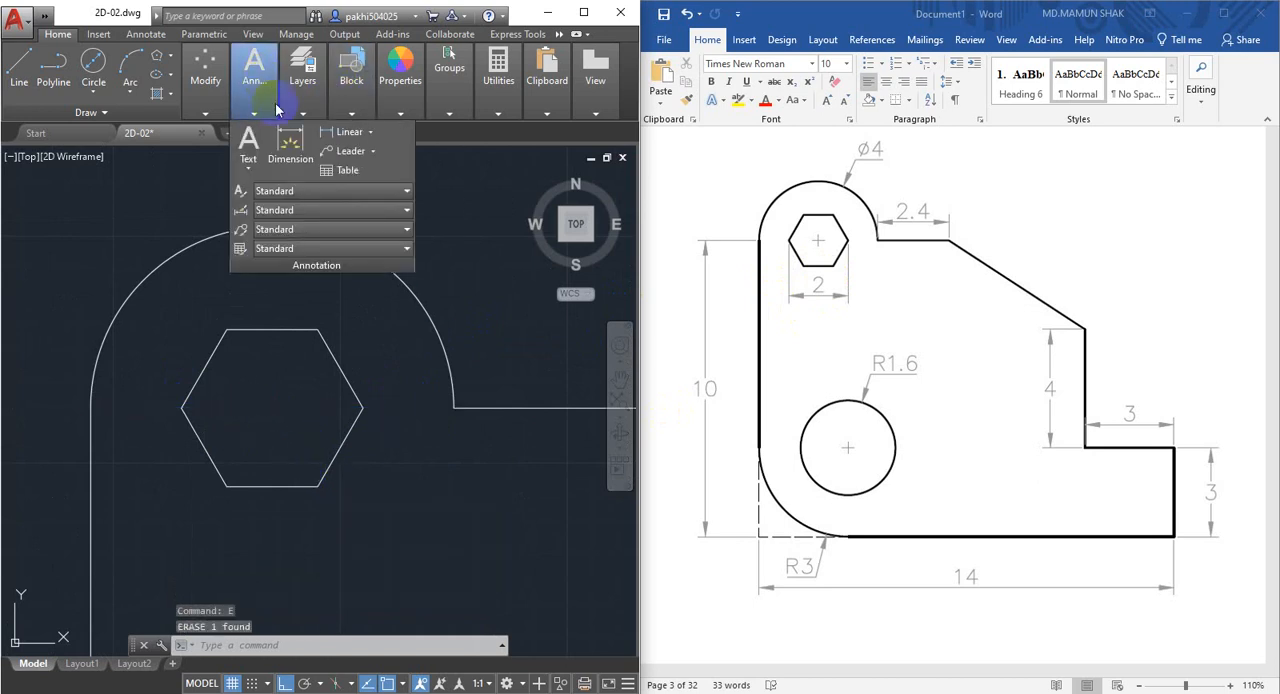
Dimension the hexagon's width between its two opposite horizontal corners, placing the dimension below the hexagon.
mouse_move(302, 80)
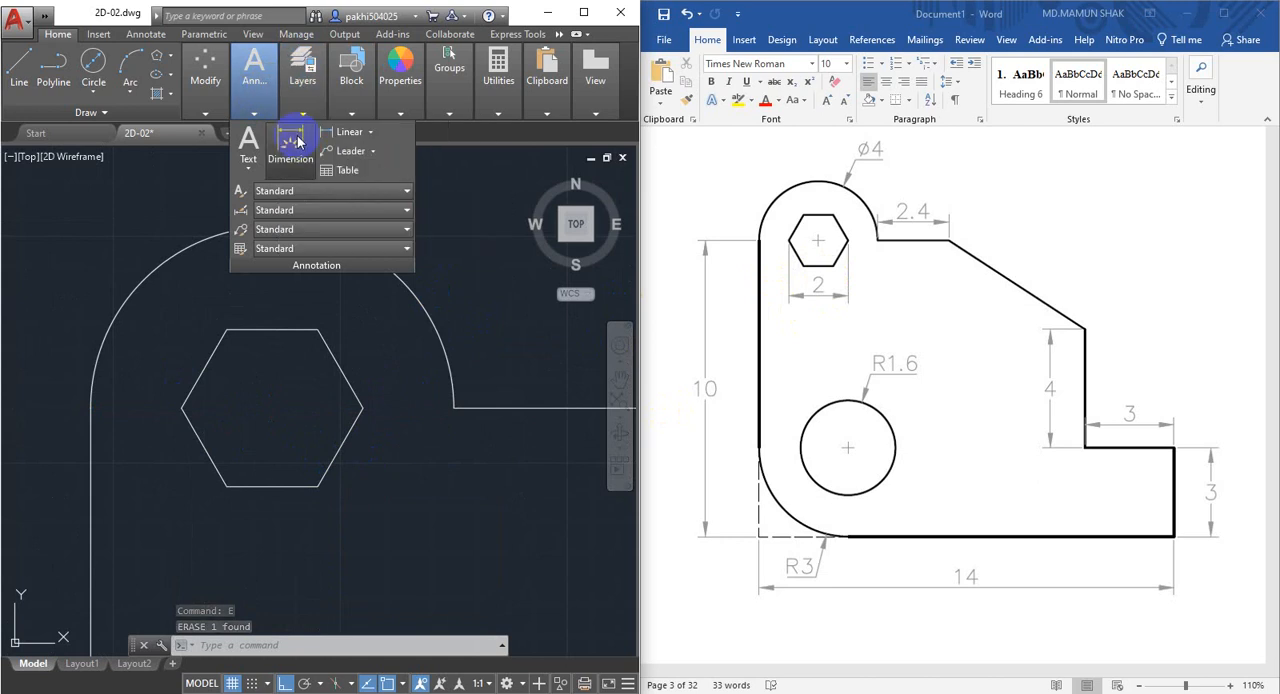
click(280, 145)
click(182, 408)
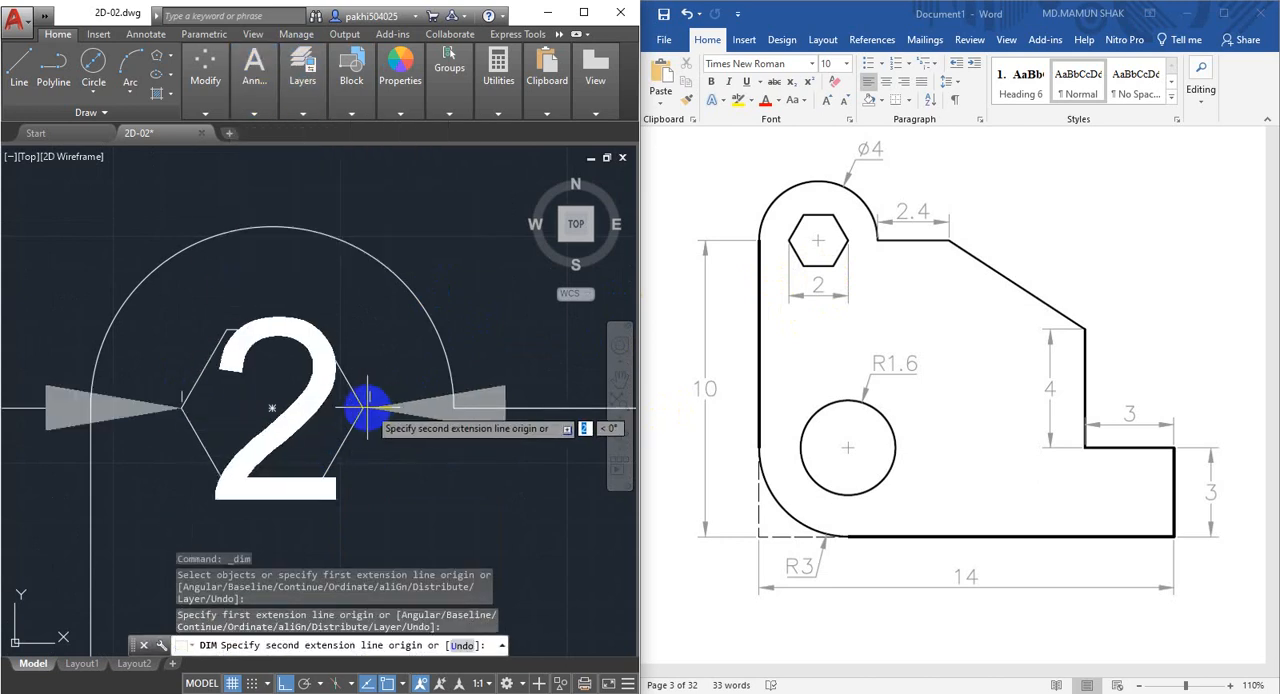
click(364, 408)
middle_drag(351, 505, 345, 343)
click(334, 427)
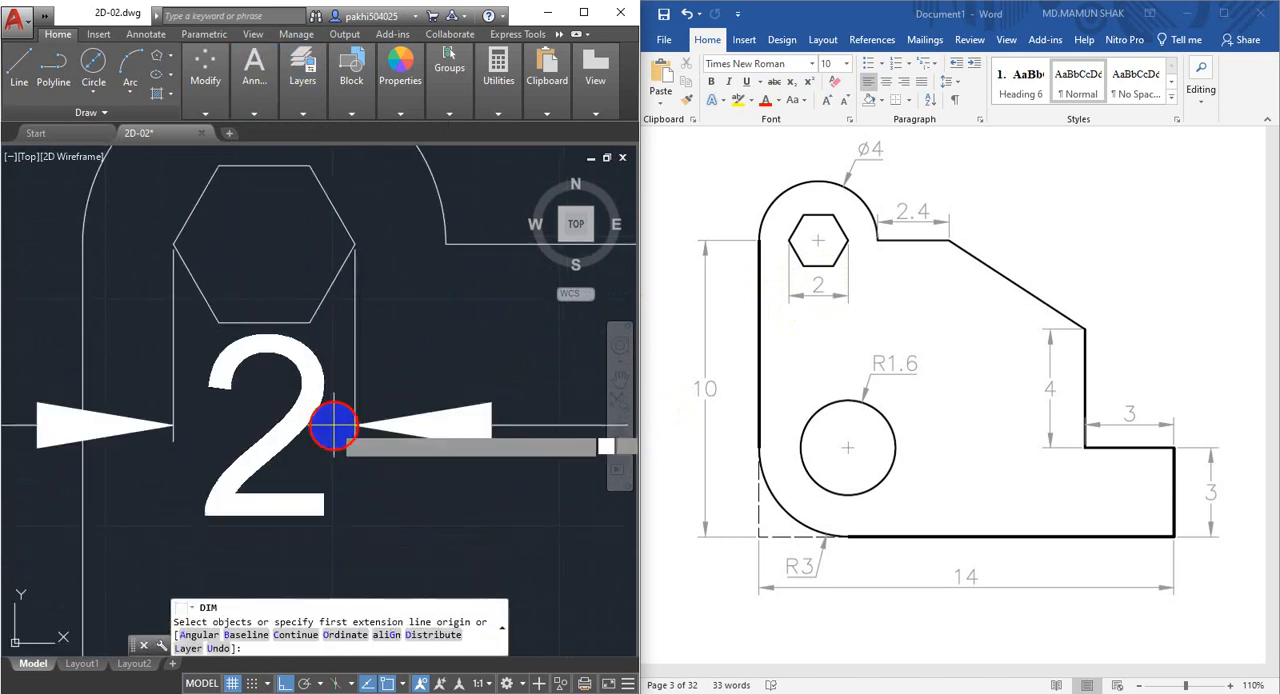
scroll(388, 430, down, 5)
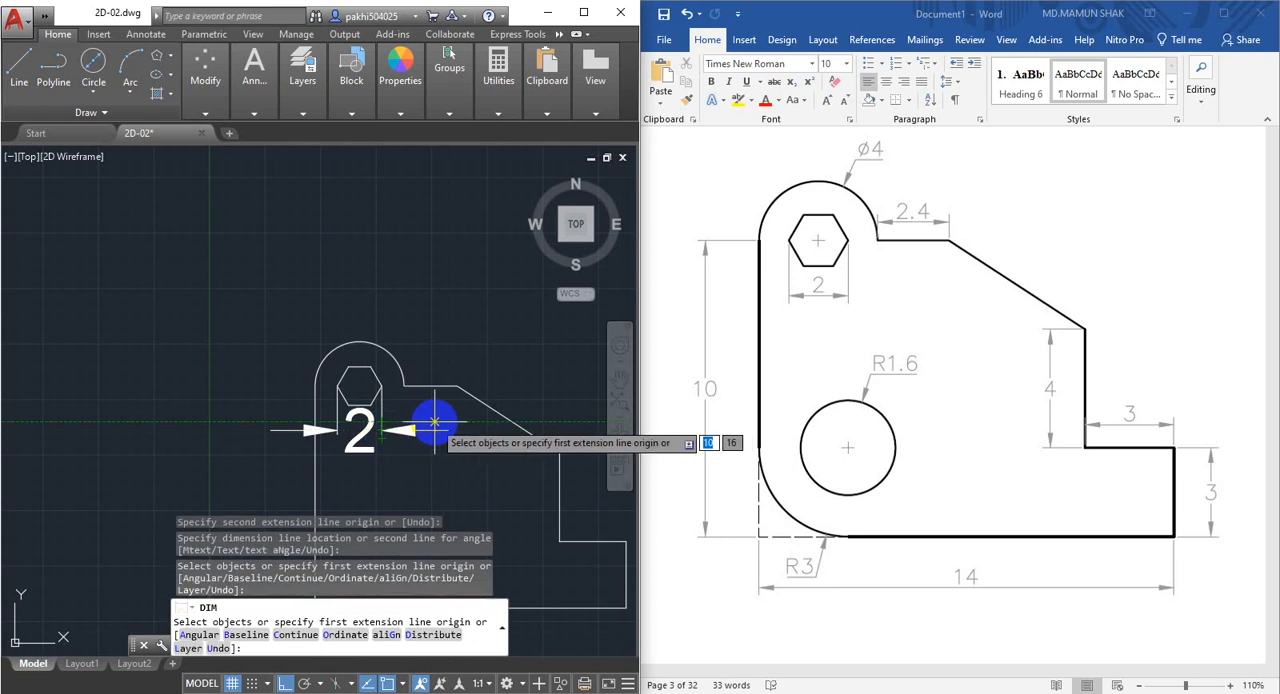
End the dimension command and delete the hexagon's width dimension.
key(Return)
click(434, 422)
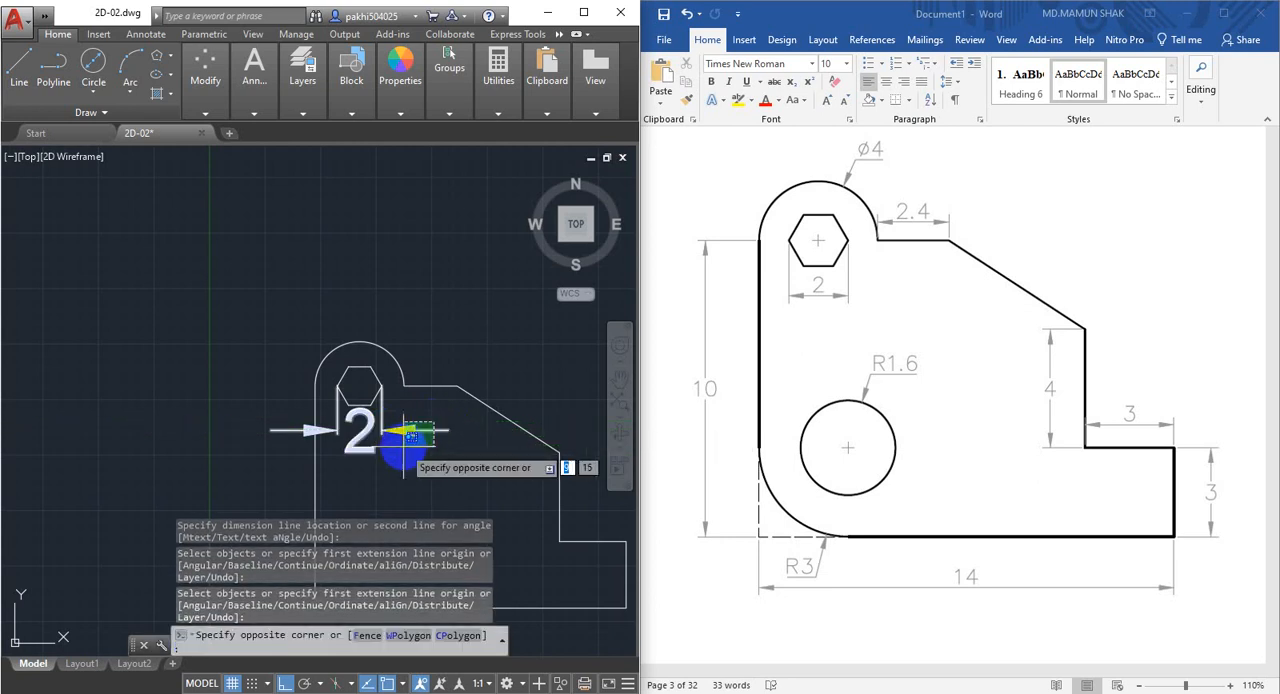
click(417, 437)
key(Delete)
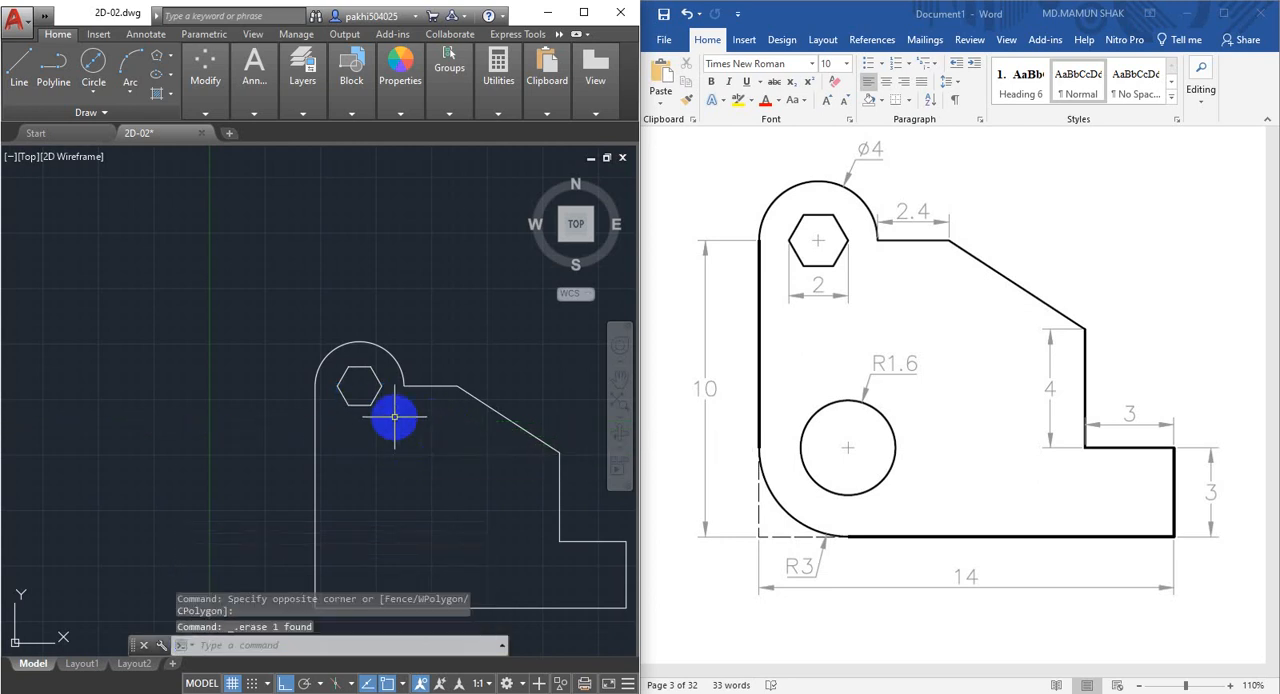
Examine the profile's lower-left corner against the R3 corner and R1.6 hole in the reference drawing.
middle_drag(423, 436, 387, 405)
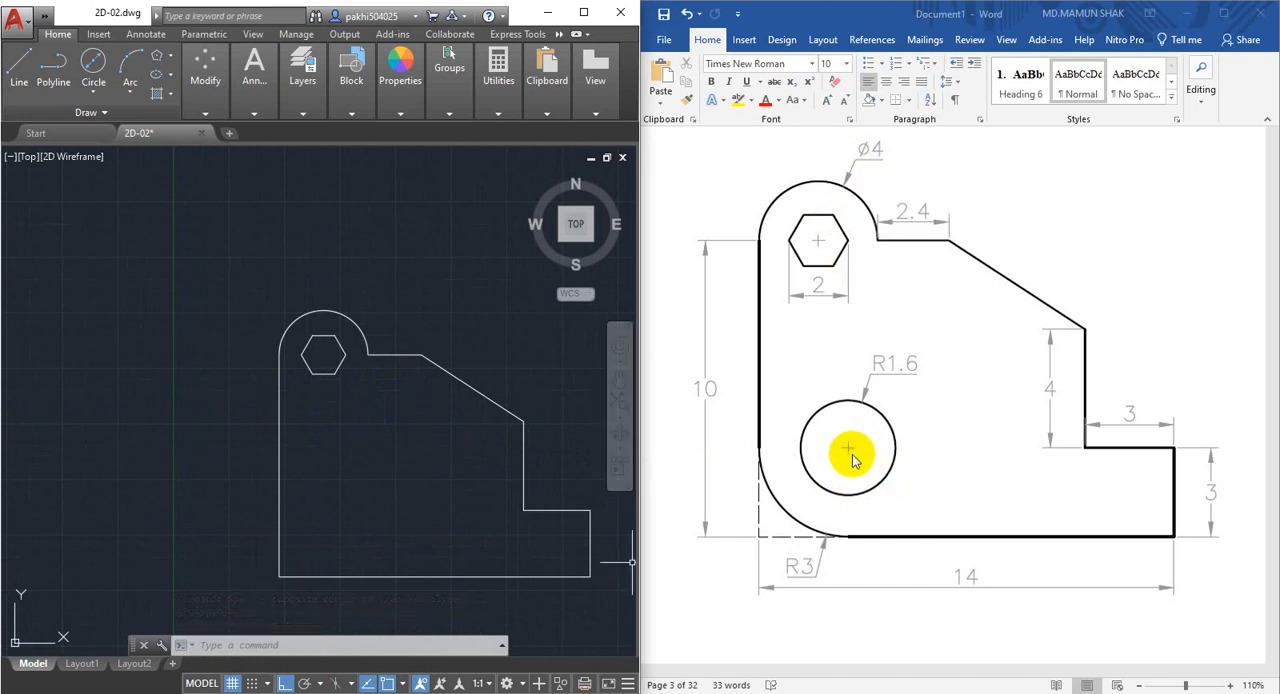
mouse_move(423, 543)
middle_down()
mouse_move(403, 471)
mouse_move(377, 486)
mouse_move(326, 480)
middle_up()
scroll(386, 475, up, 2)
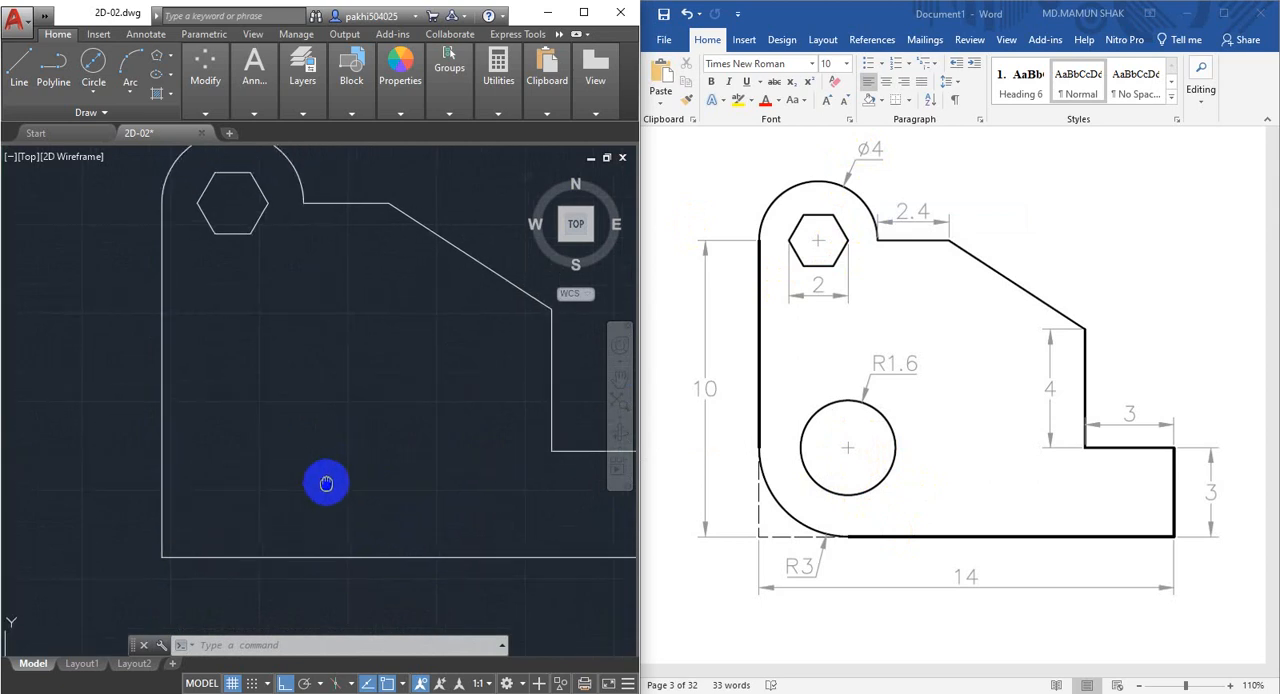
middle_drag(294, 409, 420, 491)
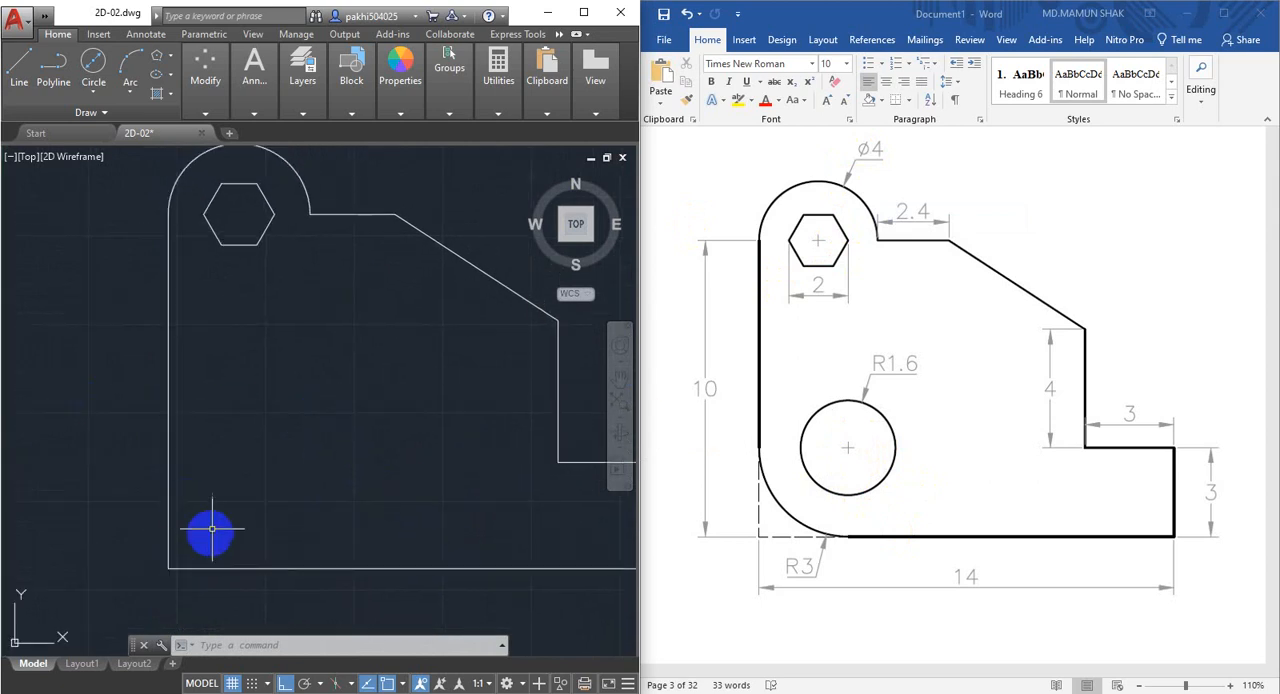
mouse_move(206, 531)
middle_down()
mouse_move(209, 479)
mouse_move(229, 491)
middle_up()
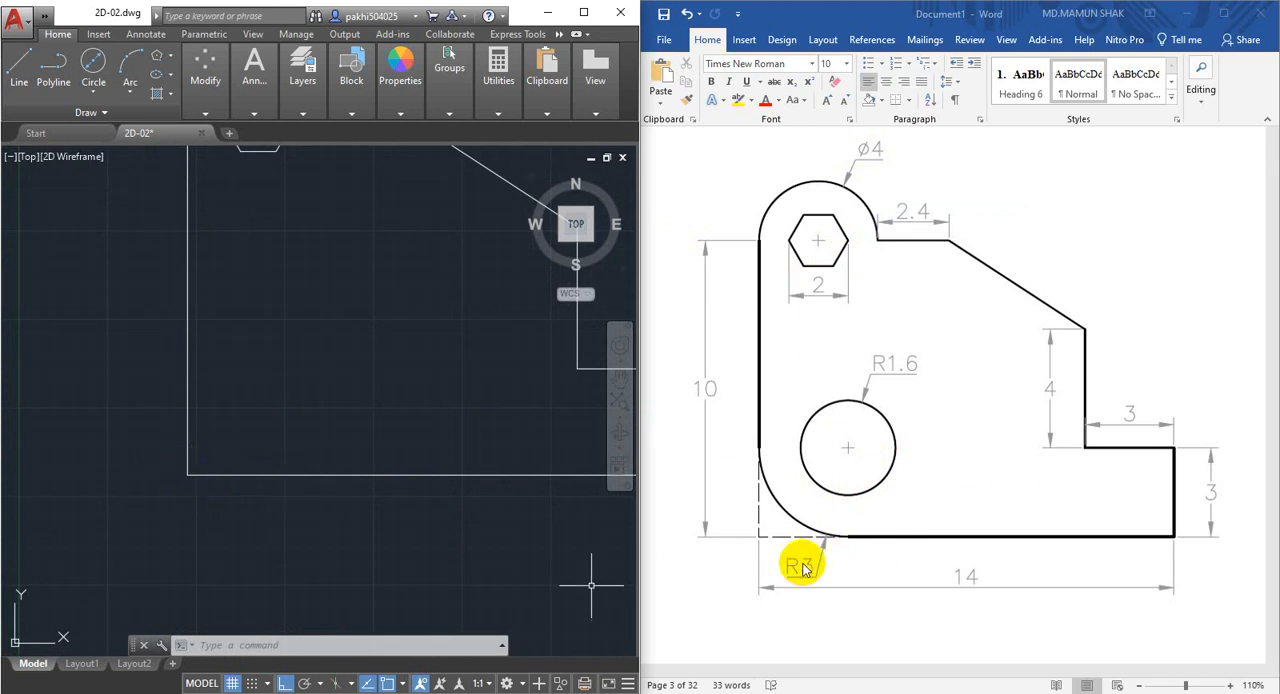
scroll(243, 467, up, 2)
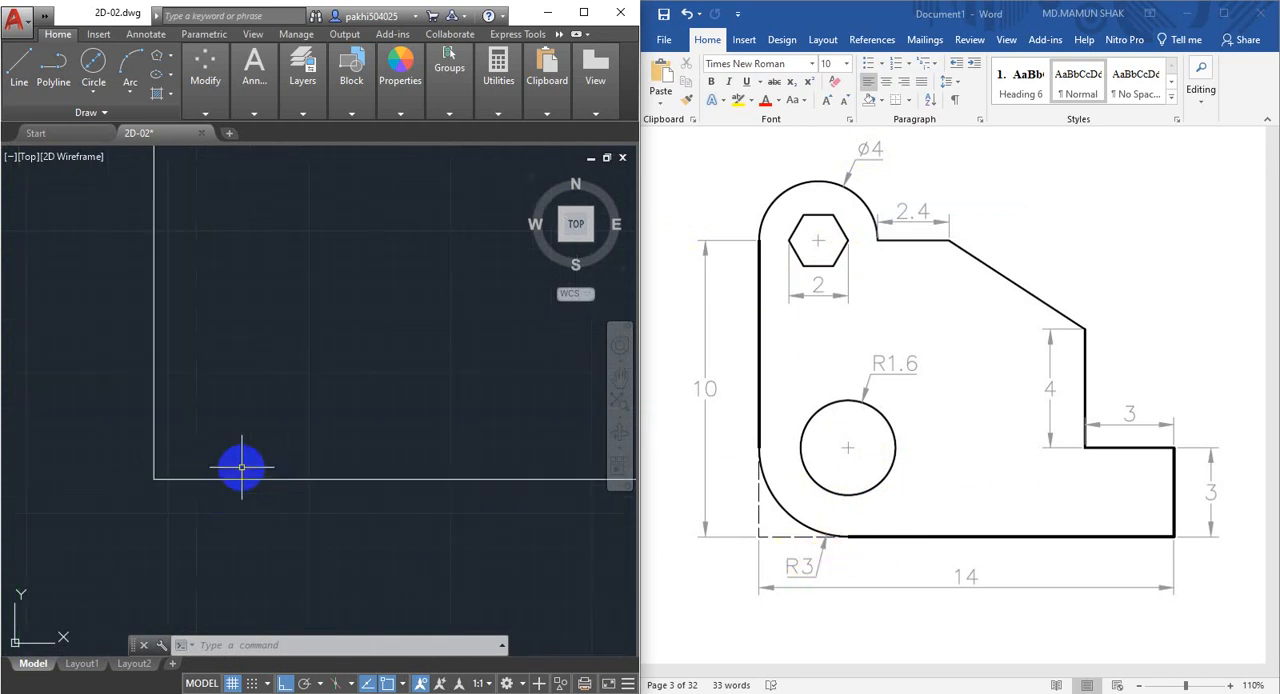
middle_drag(241, 469, 283, 546)
scroll(232, 506, down, 2)
mouse_move(229, 506)
middle_down()
mouse_move(223, 531)
mouse_move(200, 539)
middle_up()
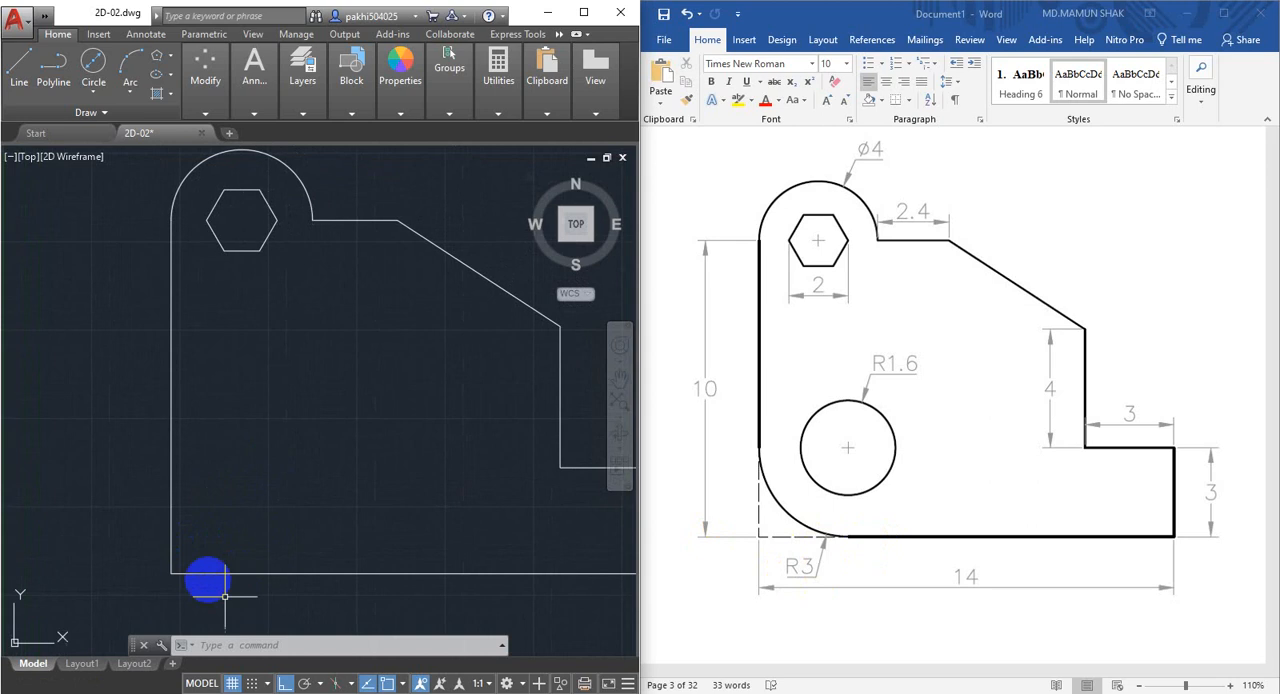
Fillet the profile's lower-left corner between the bottom and left edges with a radius of 3 mm.
click(206, 113)
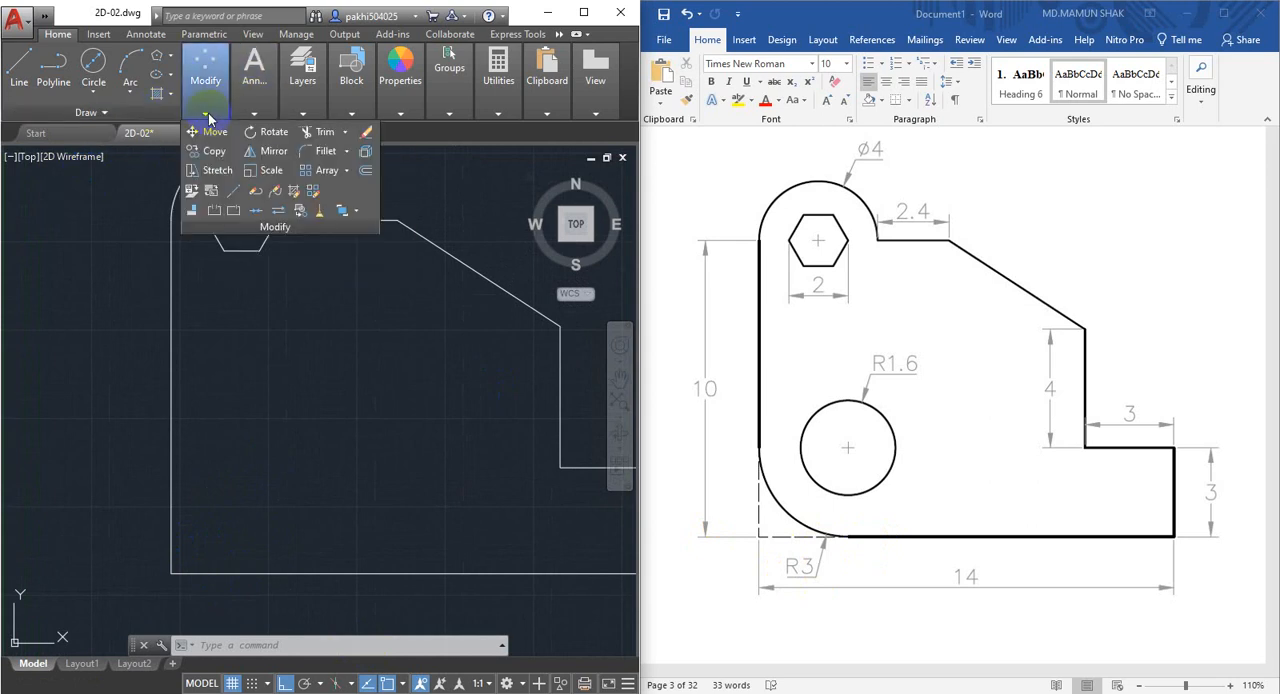
click(320, 152)
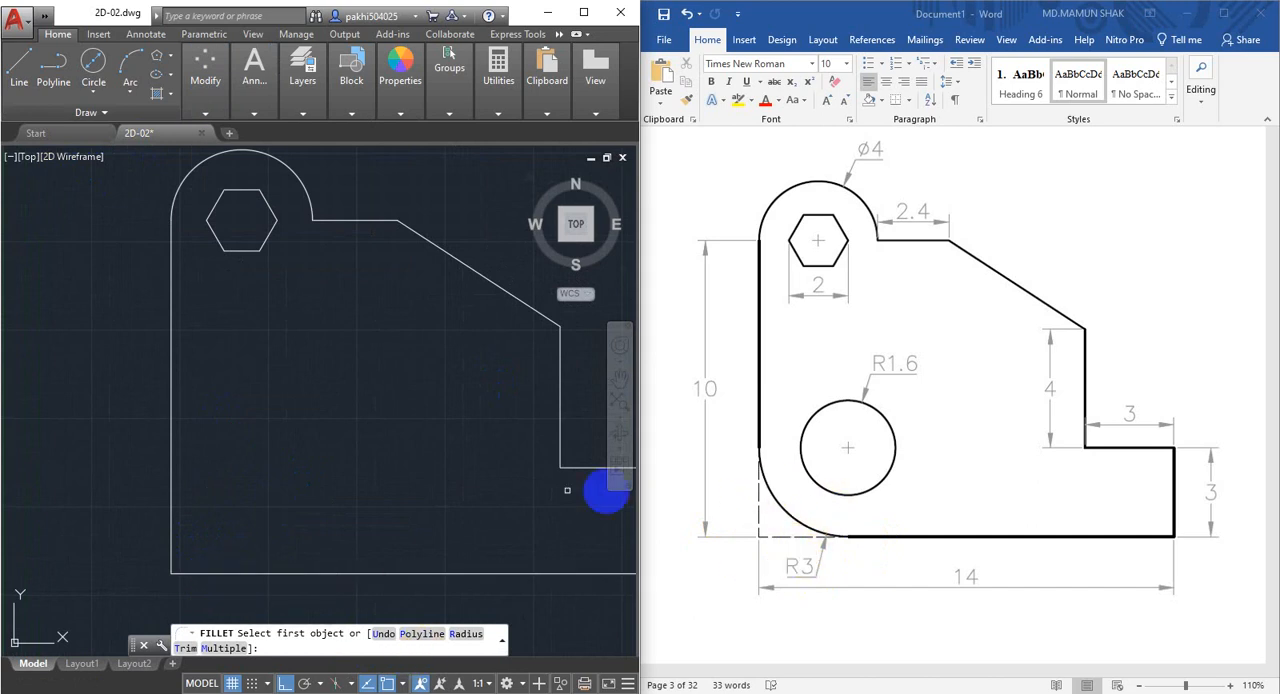
click(464, 640)
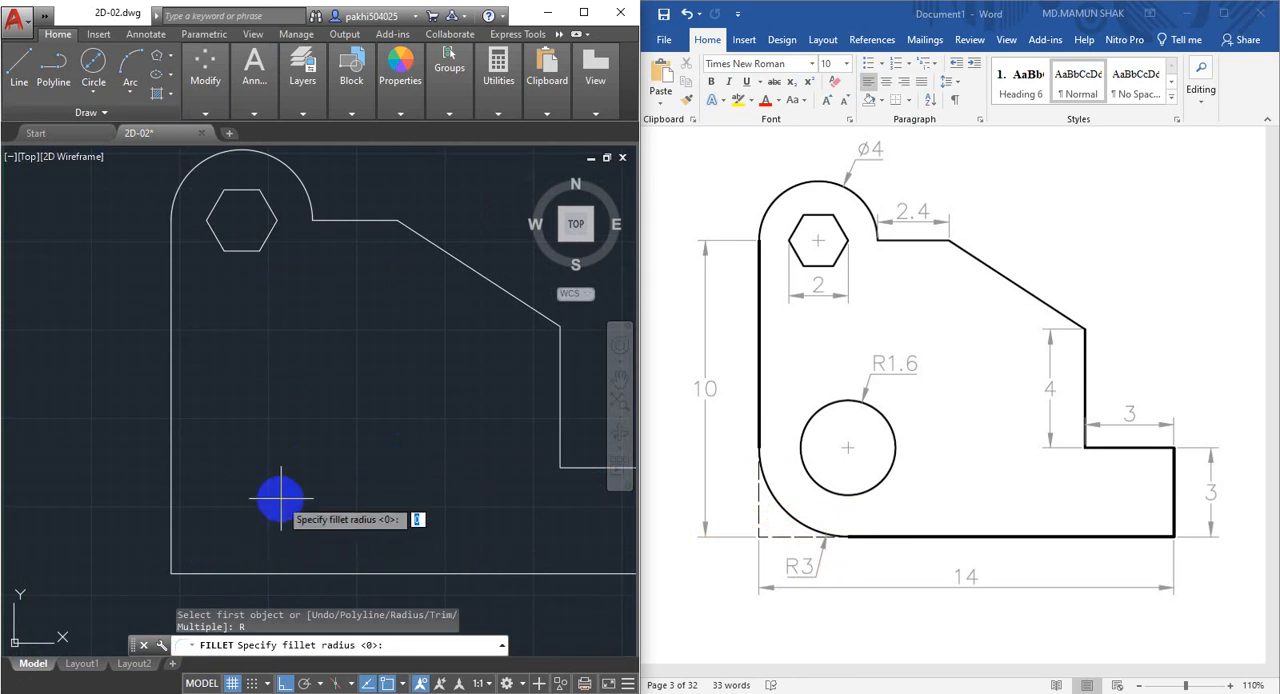
key(Return)
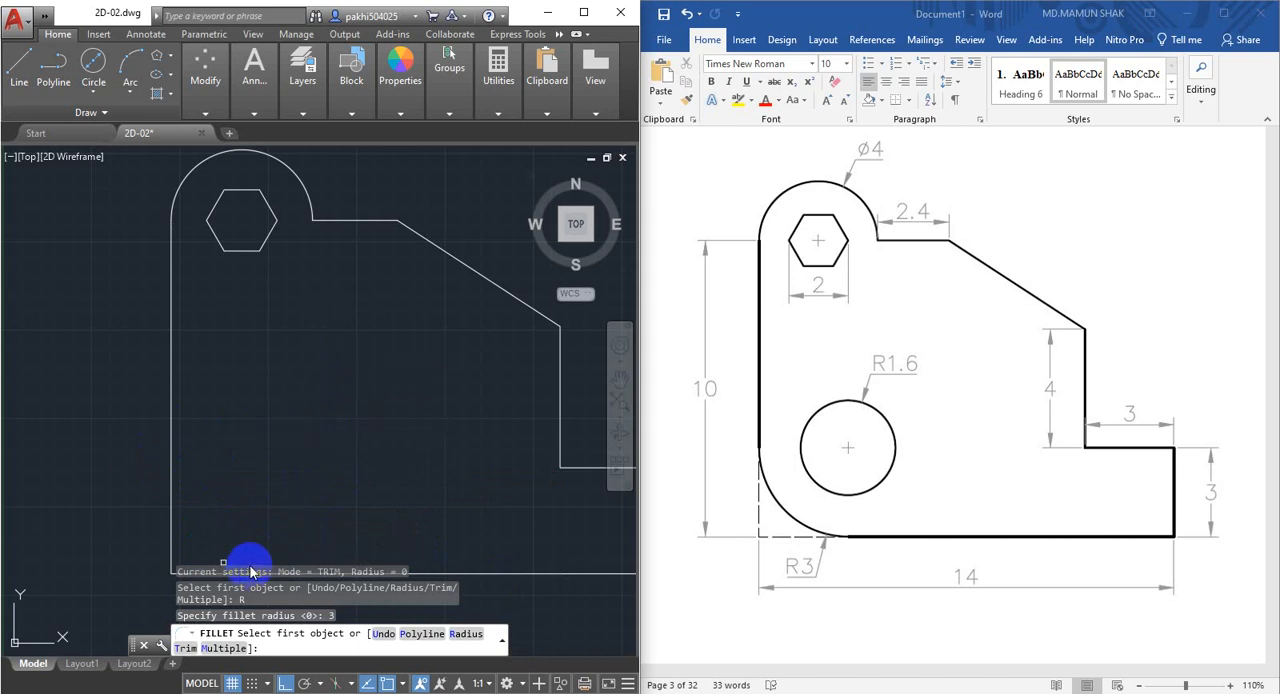
click(460, 574)
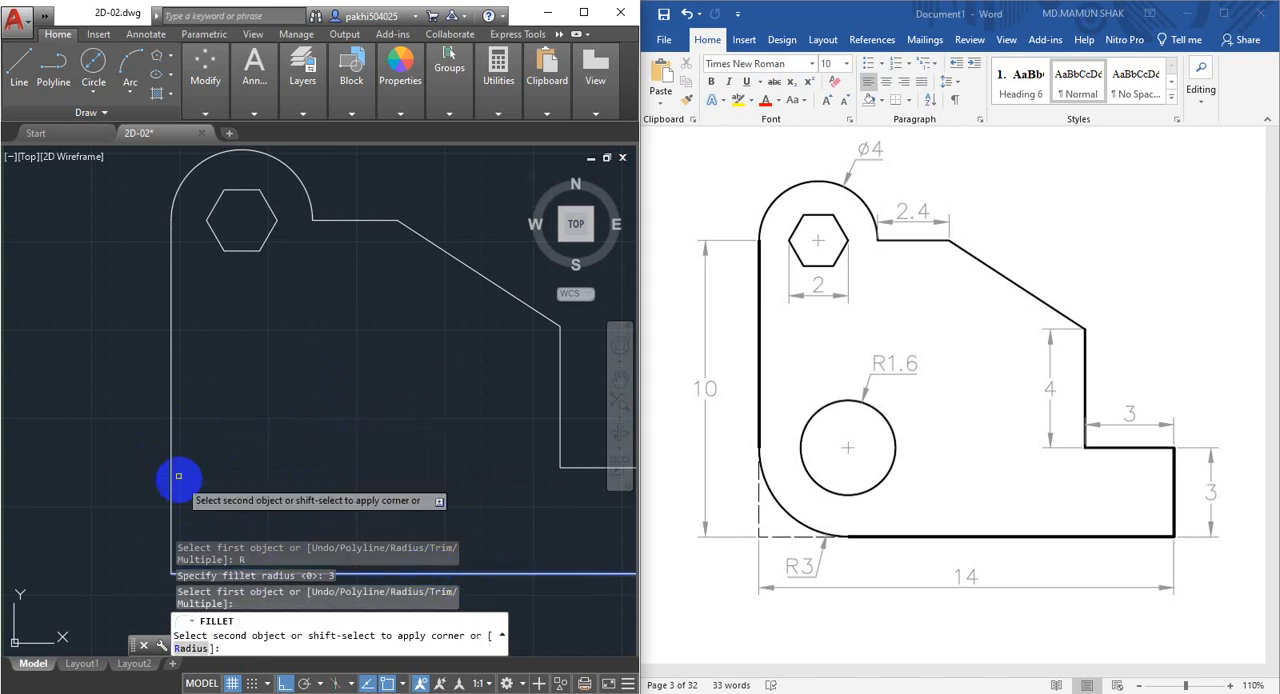
click(169, 422)
middle_drag(314, 500, 300, 386)
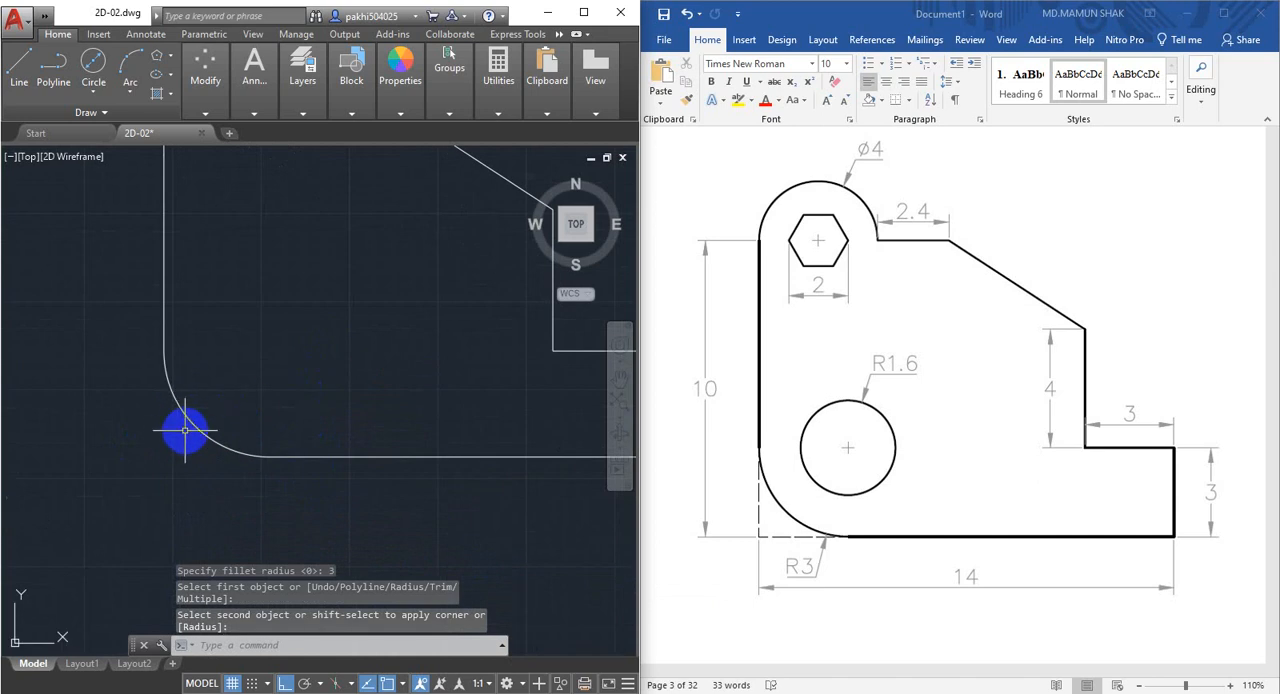
Draw a 3 mm vertical helper line upward from the point where the corner fillet meets the bottom edge.
mouse_move(182, 433)
middle_down()
mouse_move(203, 474)
mouse_move(151, 520)
mouse_move(120, 480)
middle_up()
middle_drag(142, 525, 142, 543)
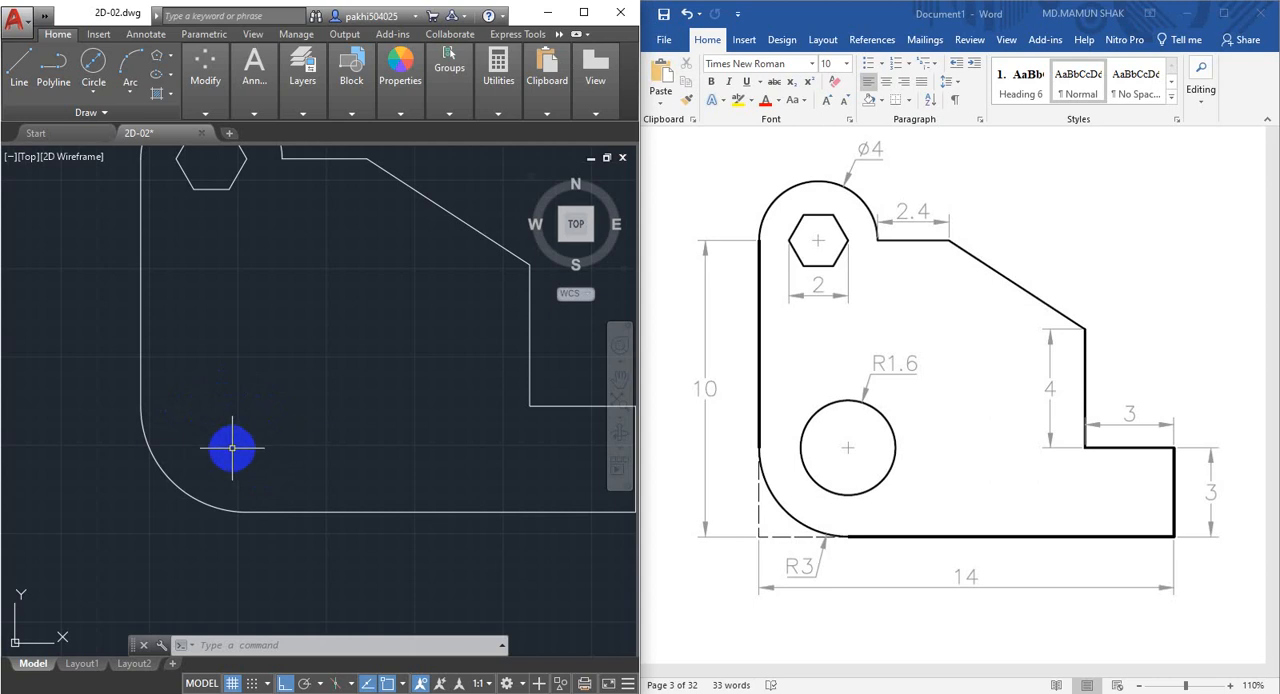
middle_drag(338, 425, 335, 436)
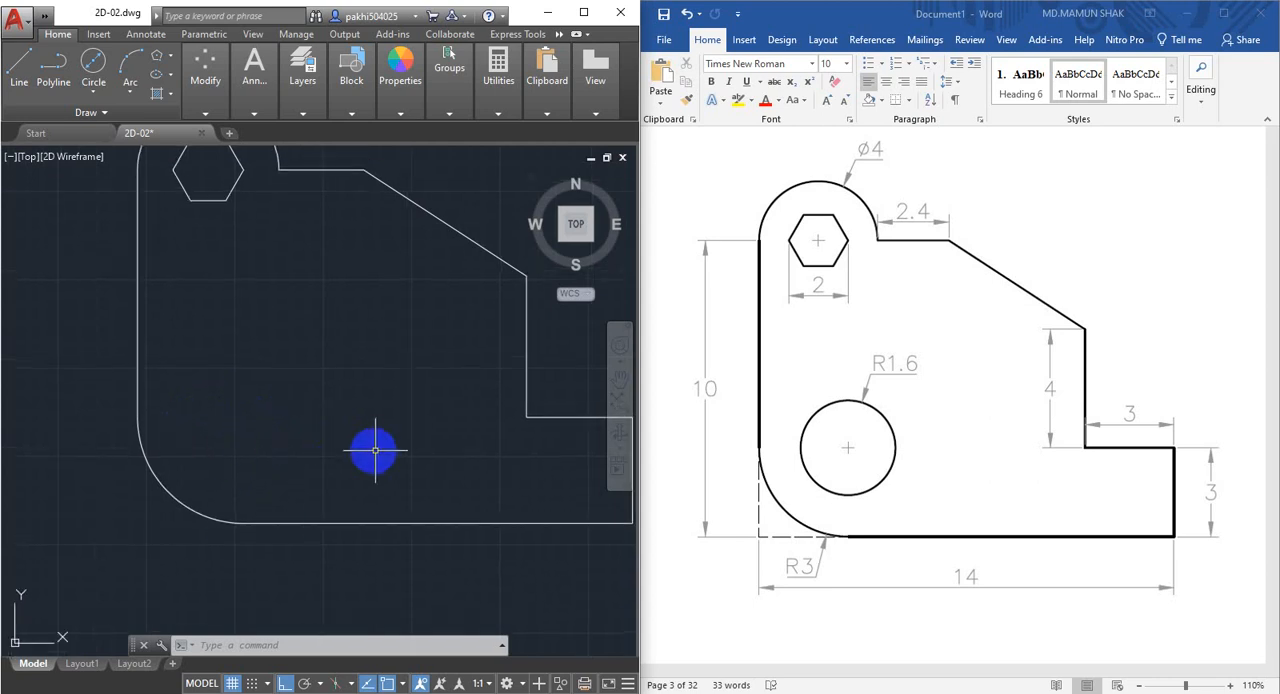
middle_drag(522, 435, 485, 438)
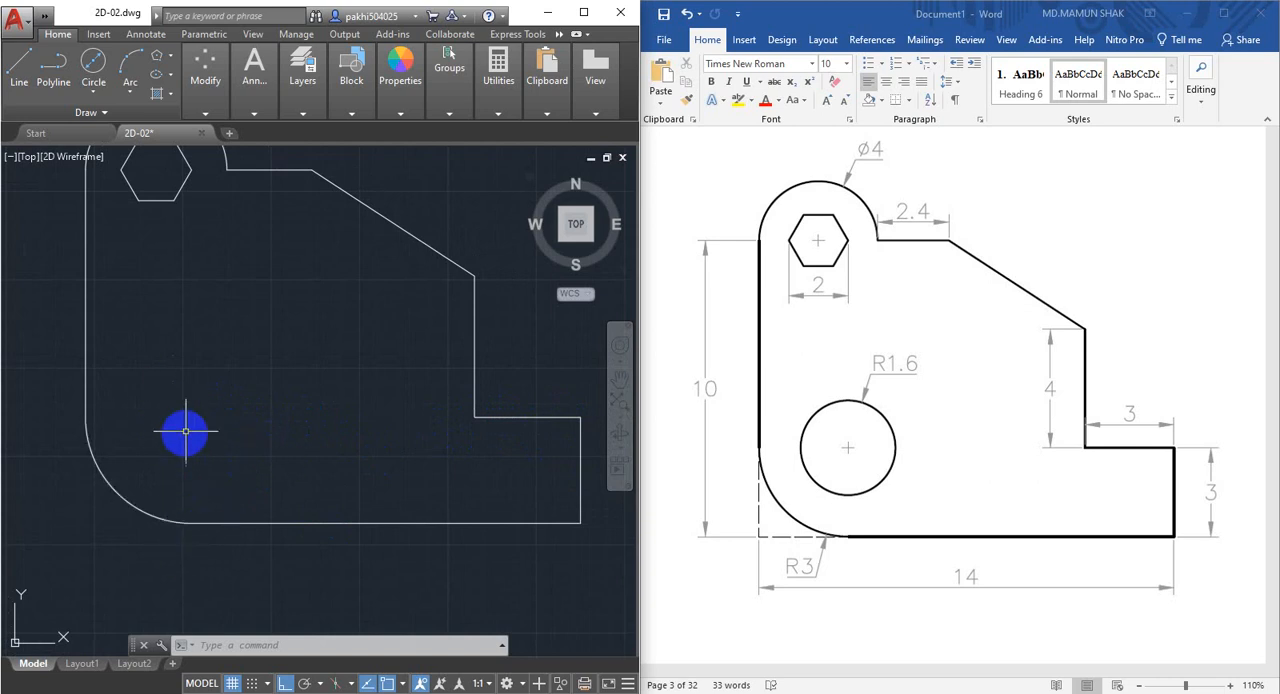
text(l)
key(Return)
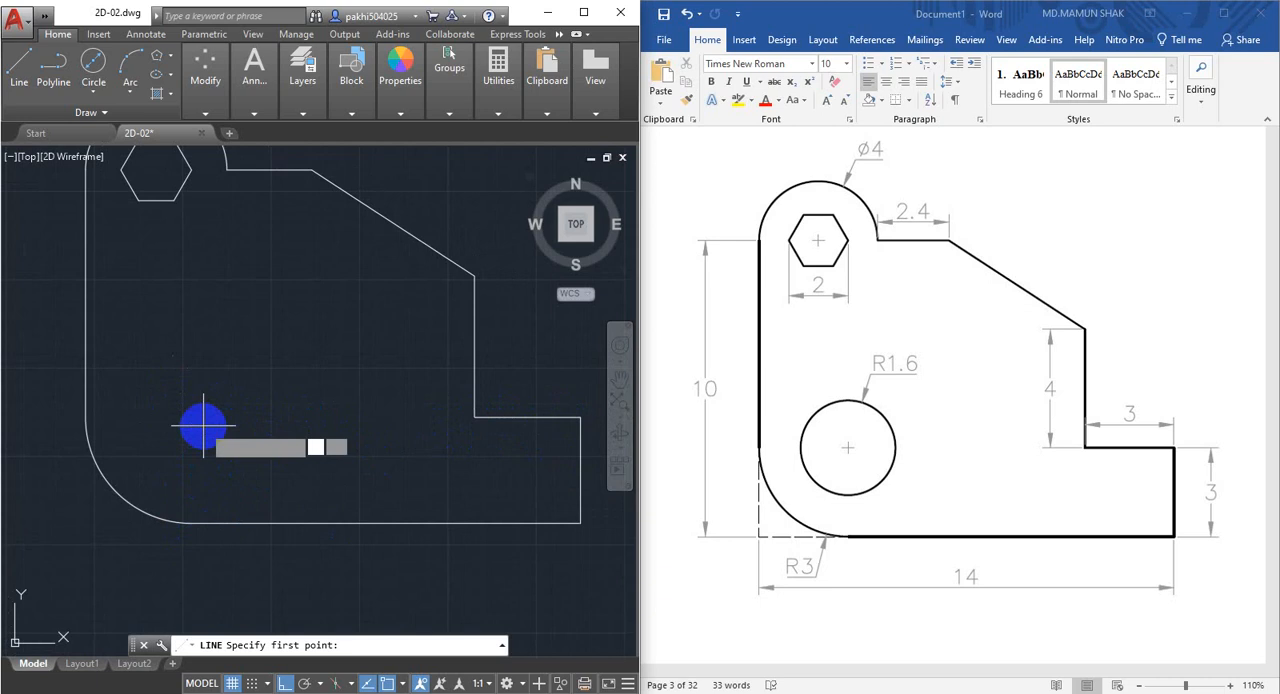
click(191, 522)
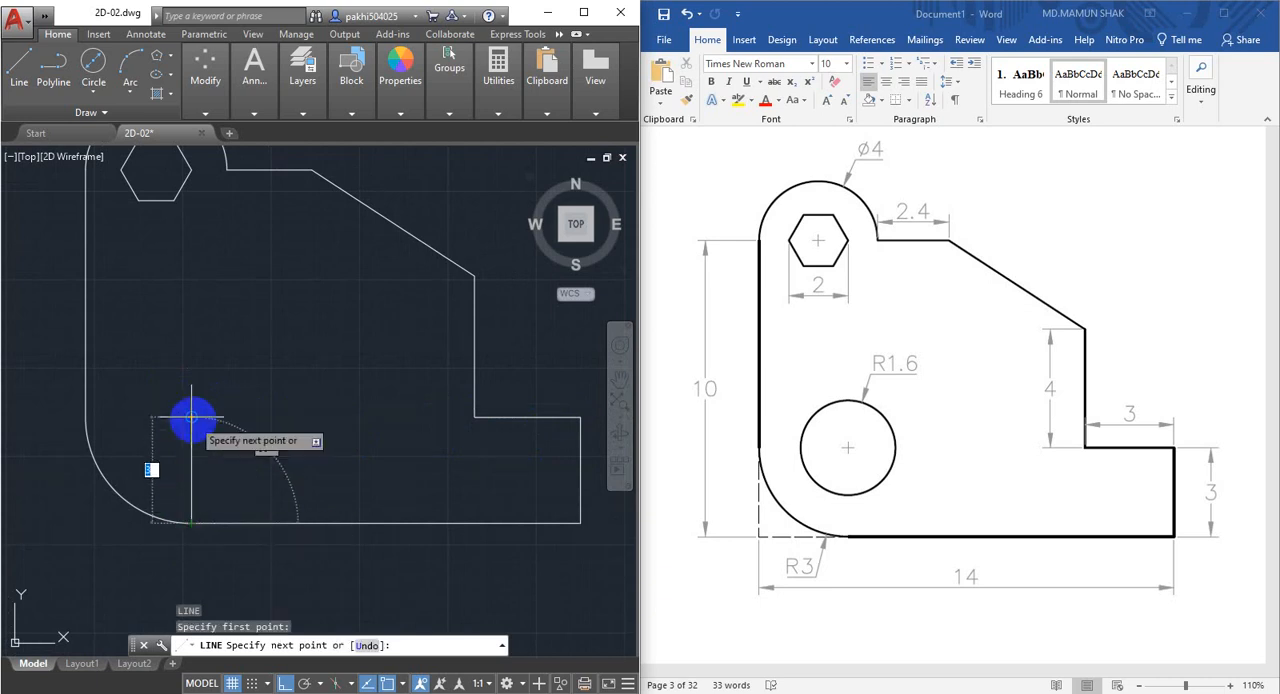
key(Return)
key(Escape)
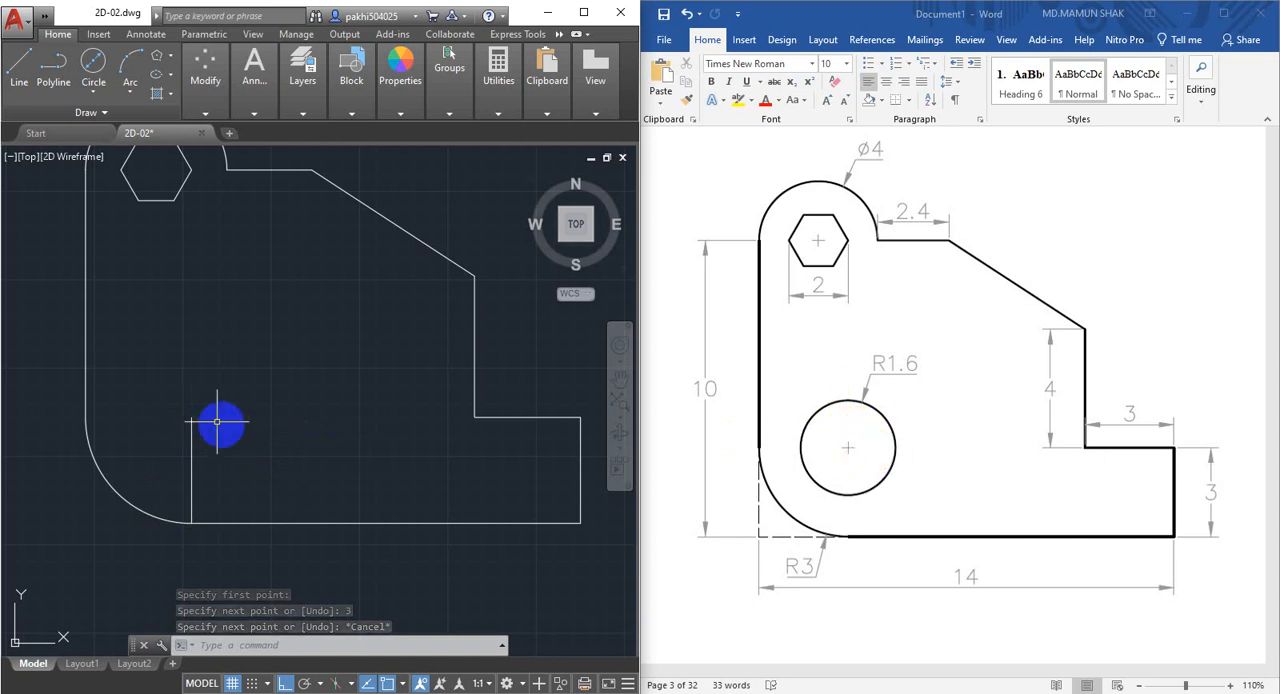
Draw a circle of radius 1.6 mm centred on the upper end of the vertical helper line.
scroll(196, 420, up, 2)
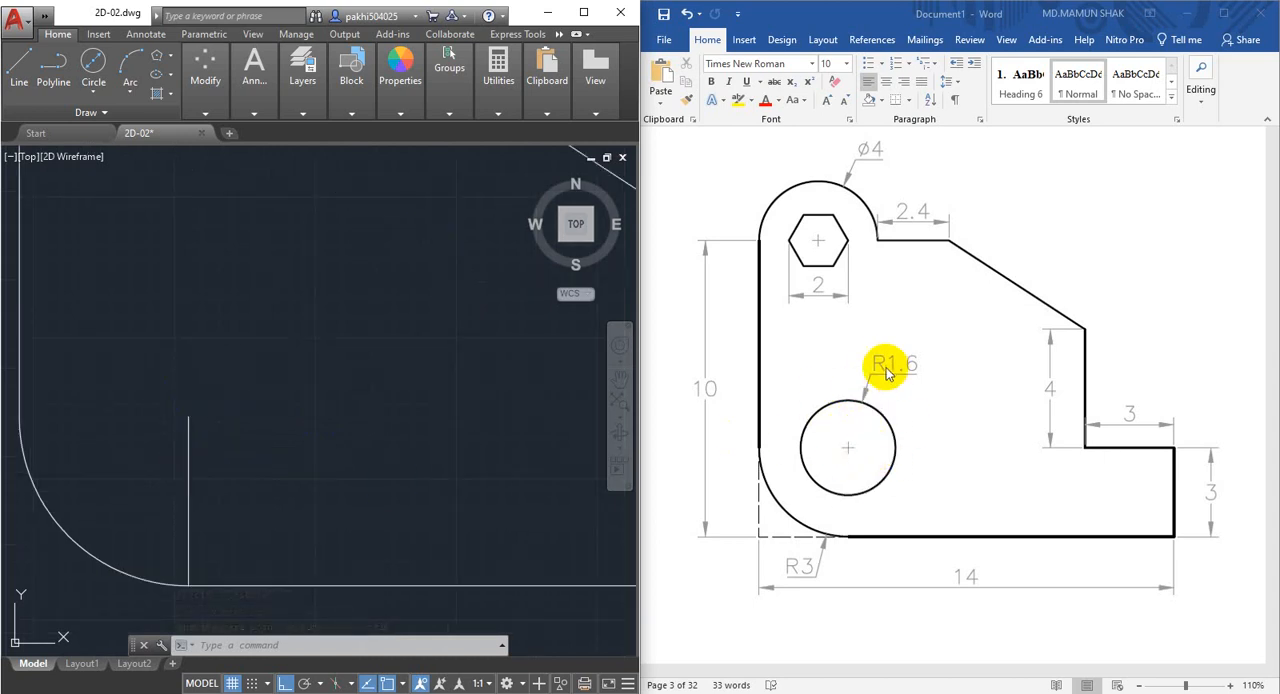
click(93, 93)
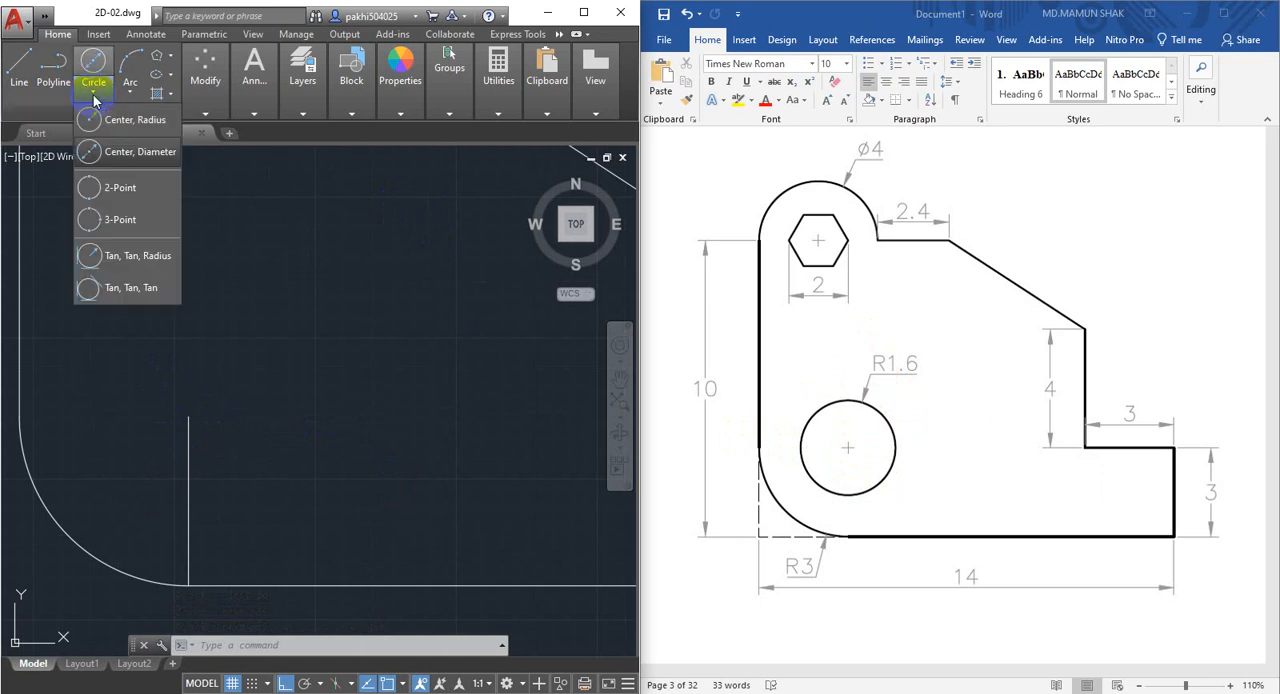
click(93, 63)
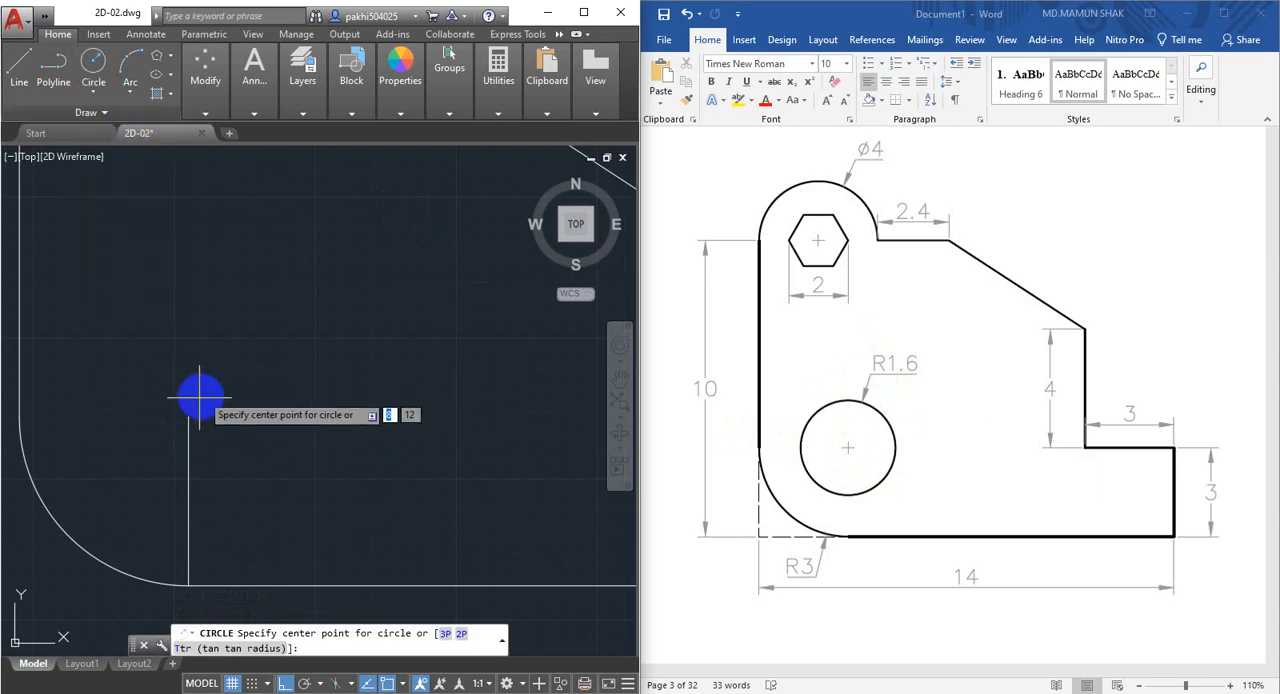
click(189, 416)
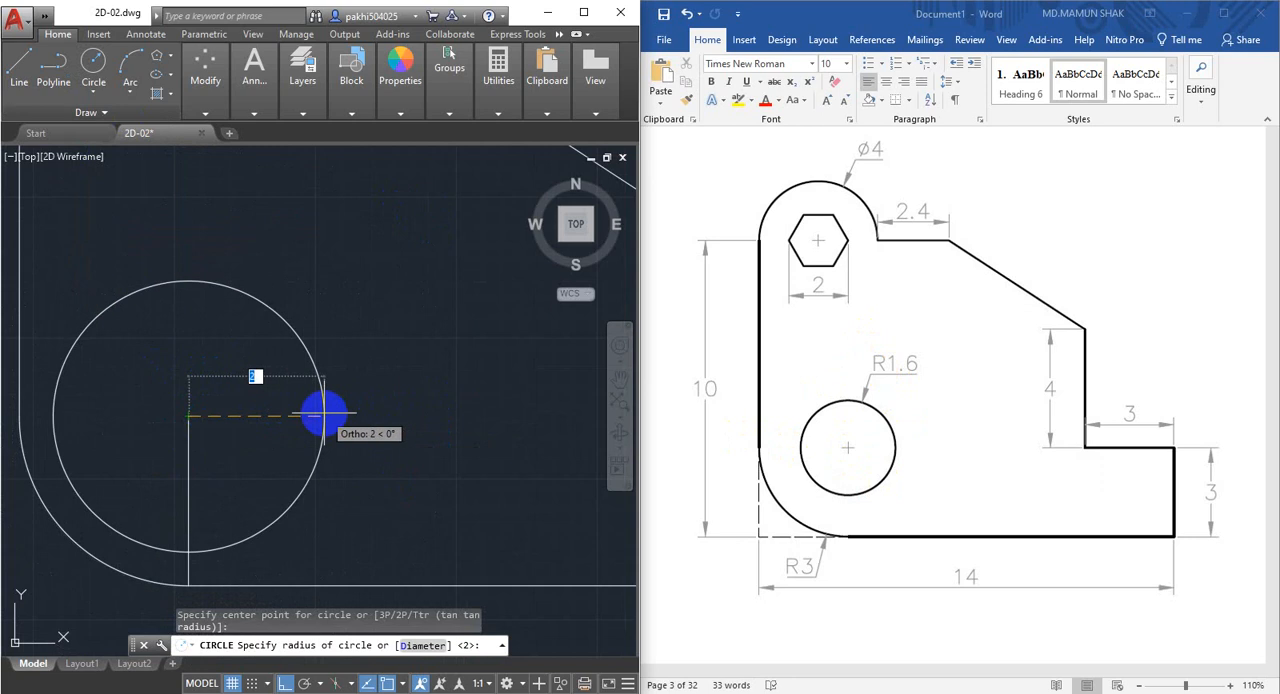
key(Return)
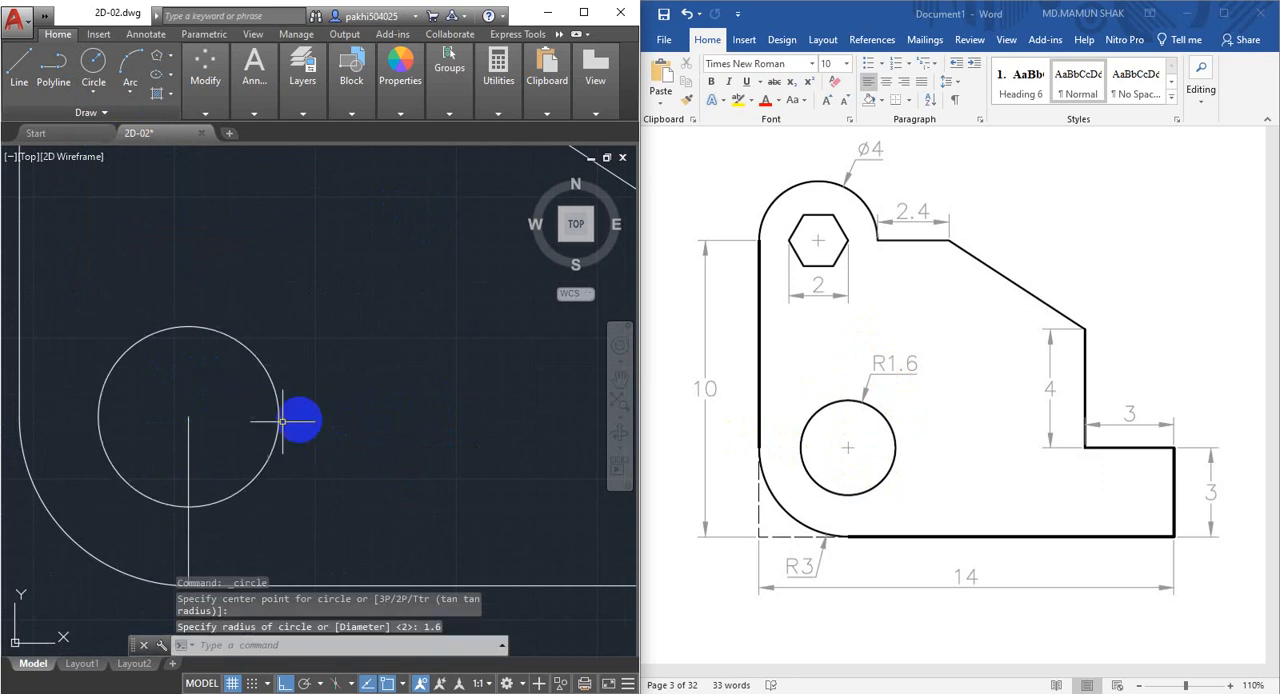
Erase the vertical helper line between the circle's centre and the bottom edge.
click(205, 405)
click(158, 468)
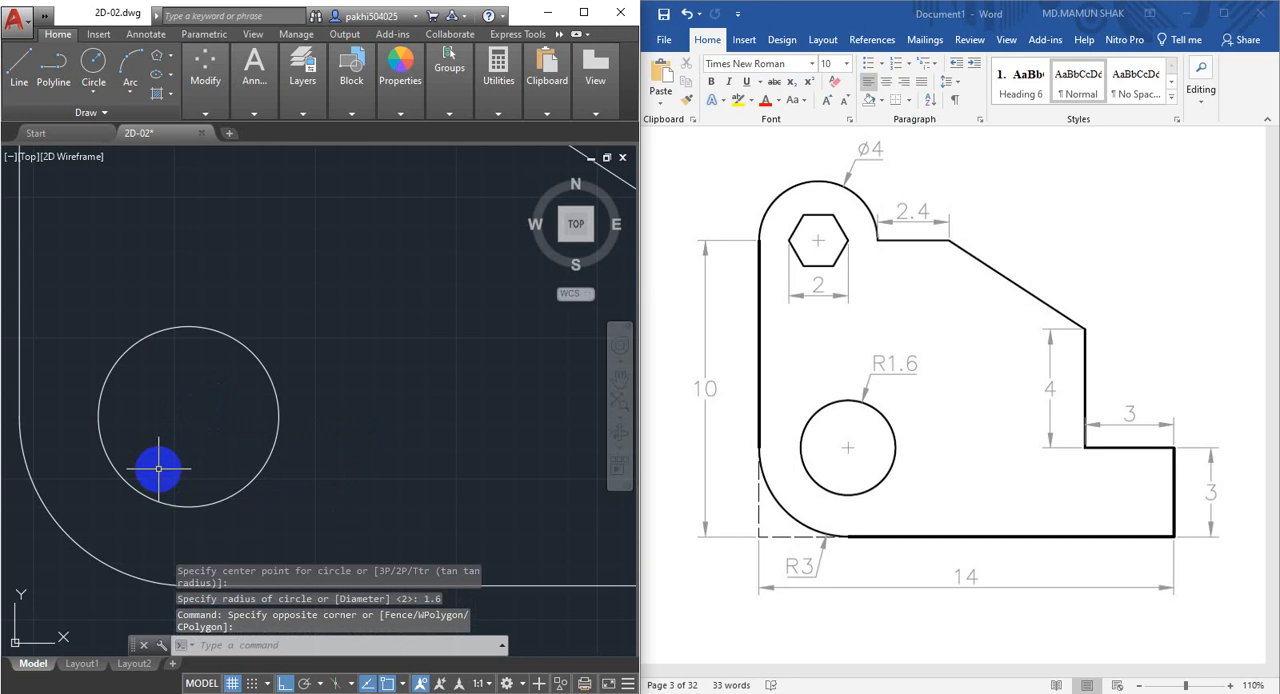
text(E)
key(Return)
scroll(166, 466, down, 5)
mouse_move(171, 466)
middle_down()
mouse_move(233, 459)
mouse_move(227, 480)
middle_up()
scroll(210, 513, up, 5)
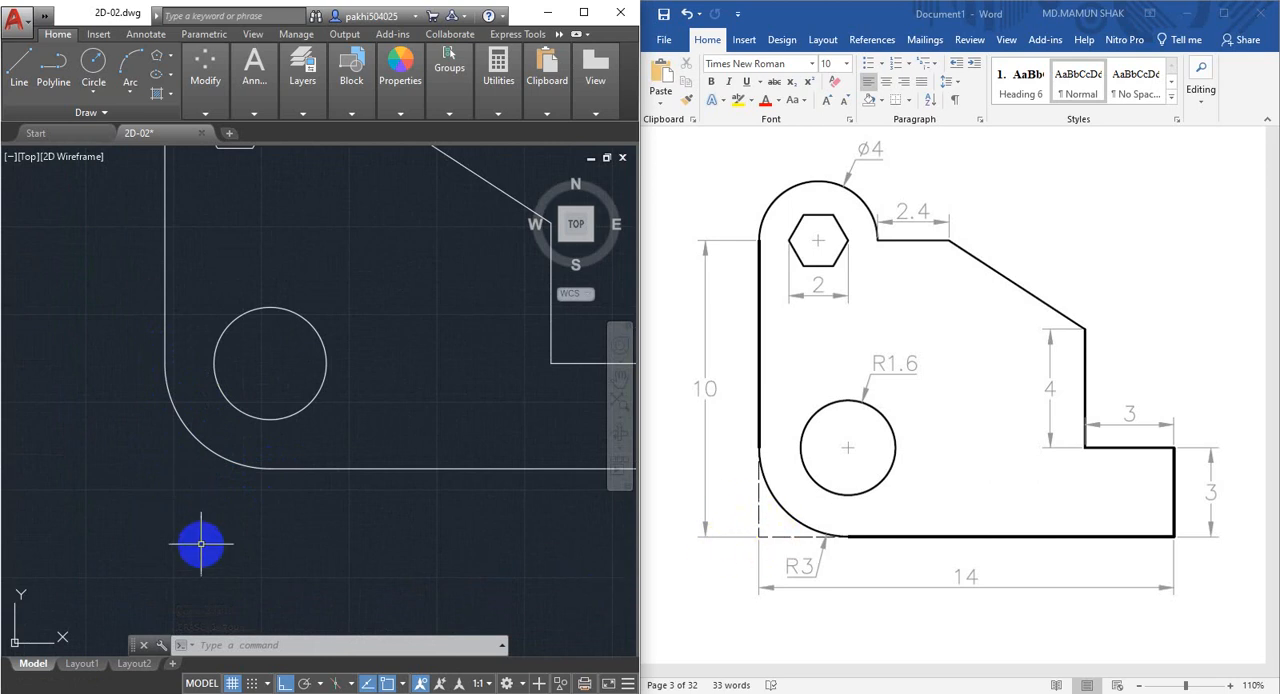
middle_drag(224, 494, 239, 513)
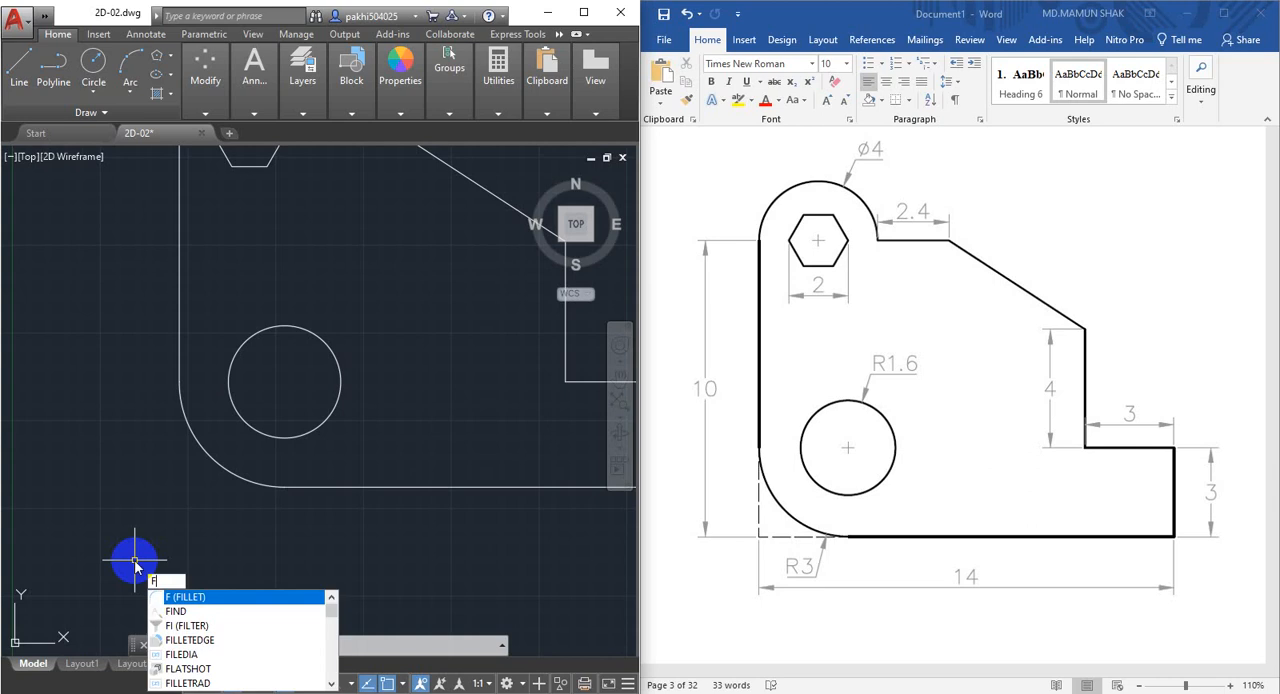
Join the profile's bottom and left edges at a sharp corner using Fillet with a radius of 0.
key(Return)
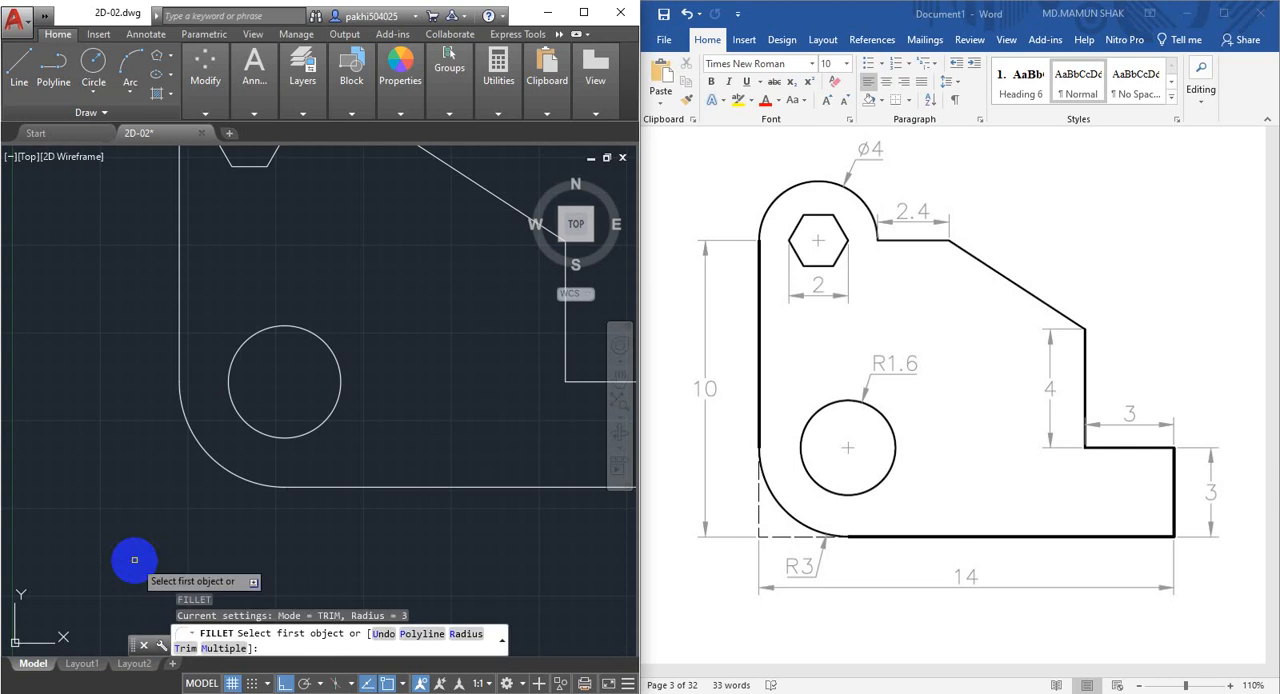
click(473, 637)
key(Return)
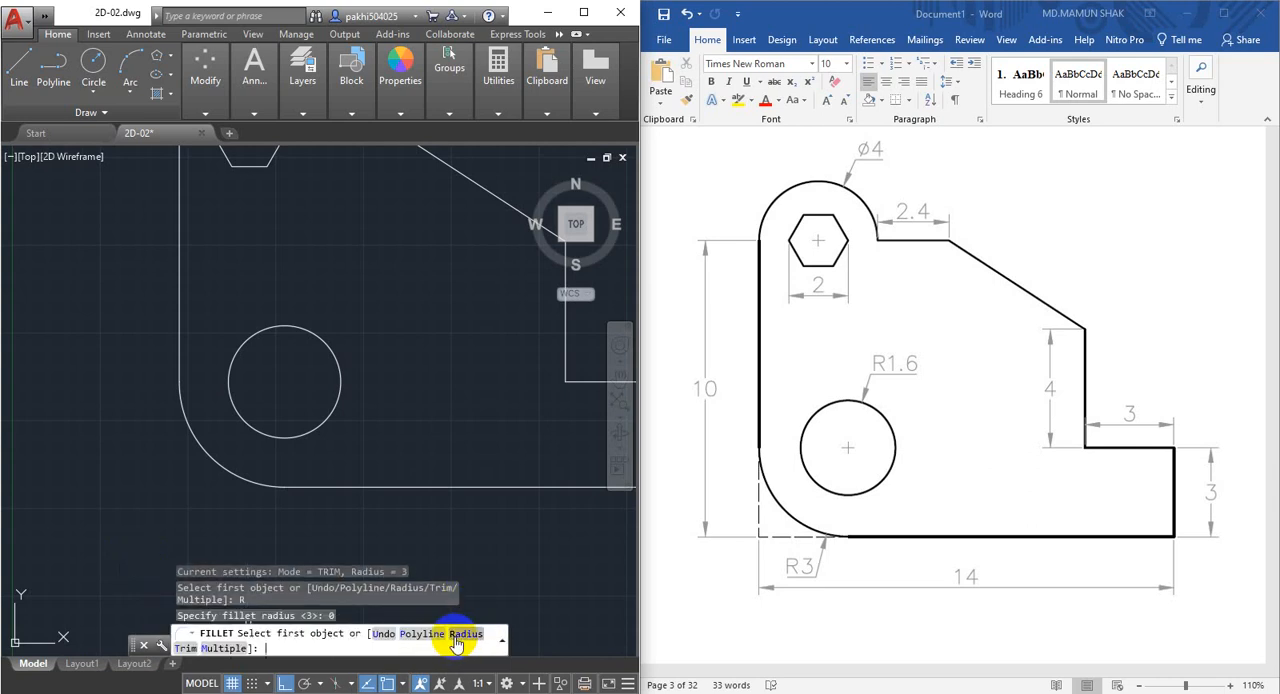
click(393, 487)
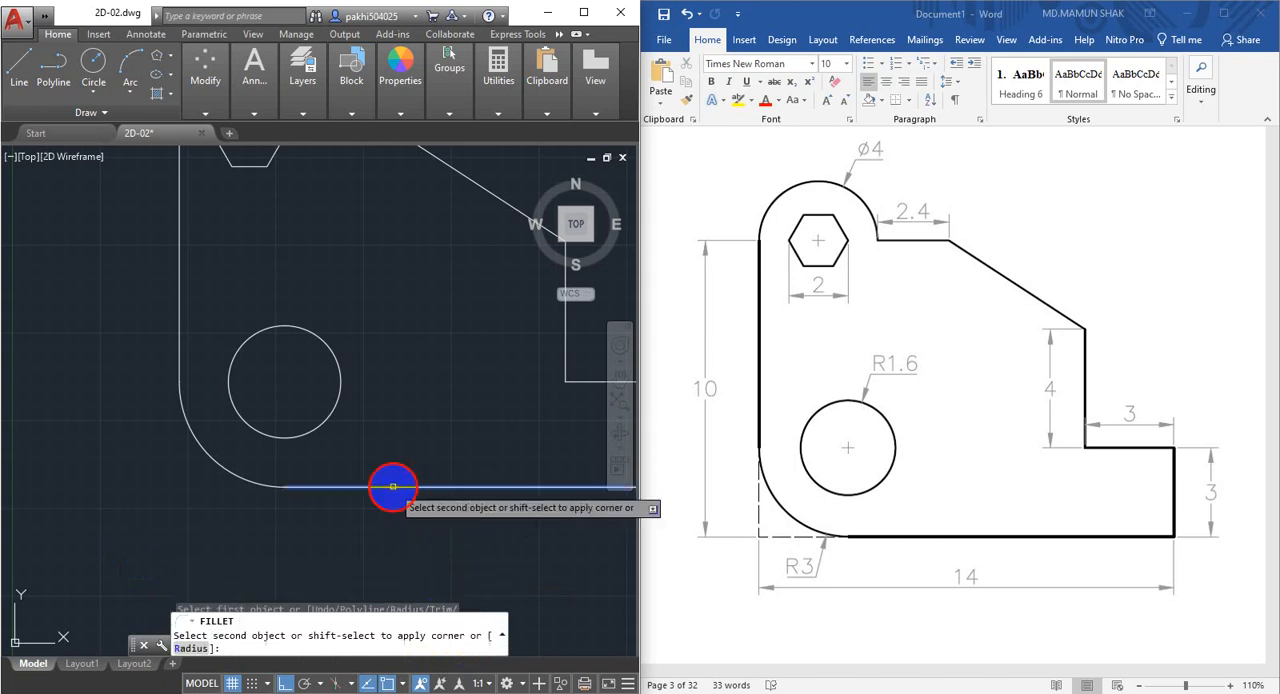
click(179, 310)
scroll(215, 510, up, 3)
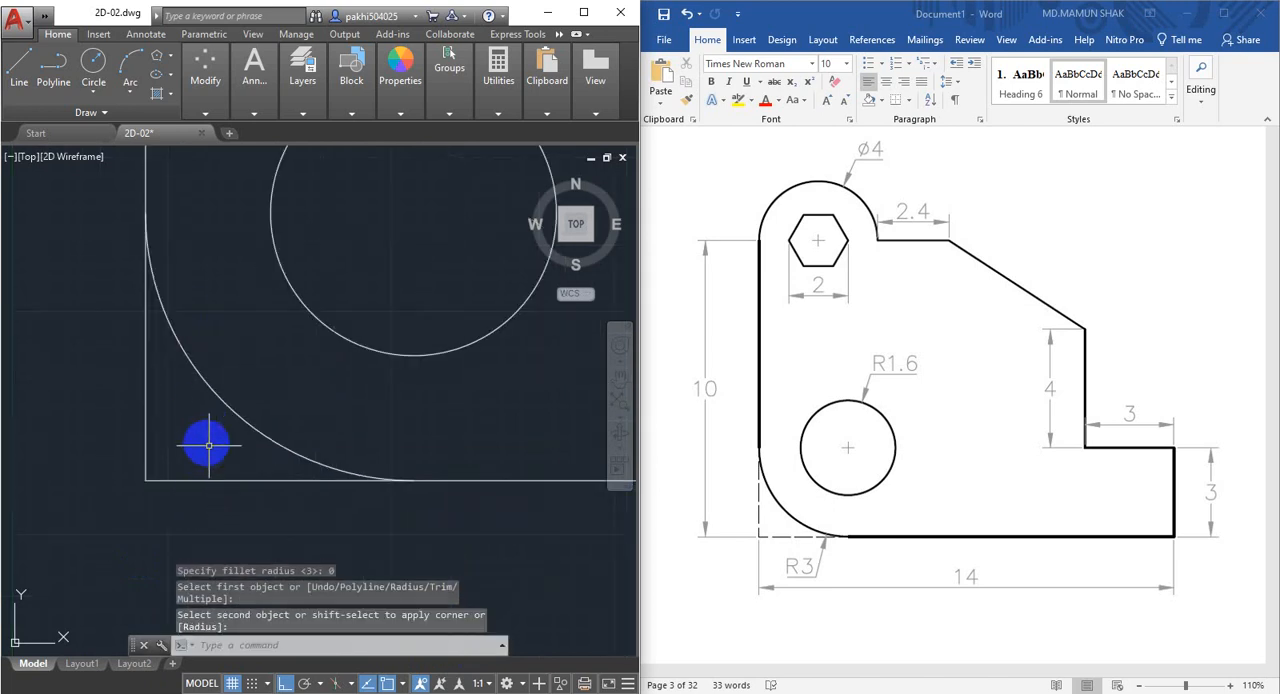
scroll(209, 445, down, 2)
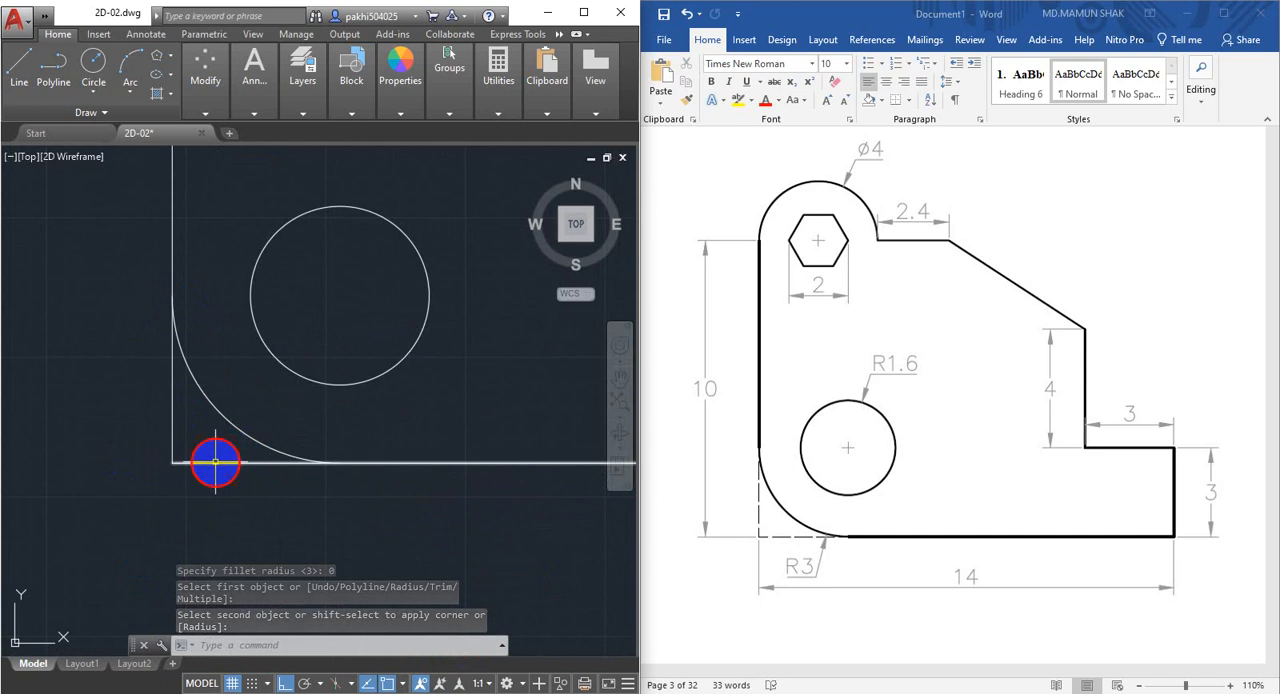
click(214, 460)
click(172, 418)
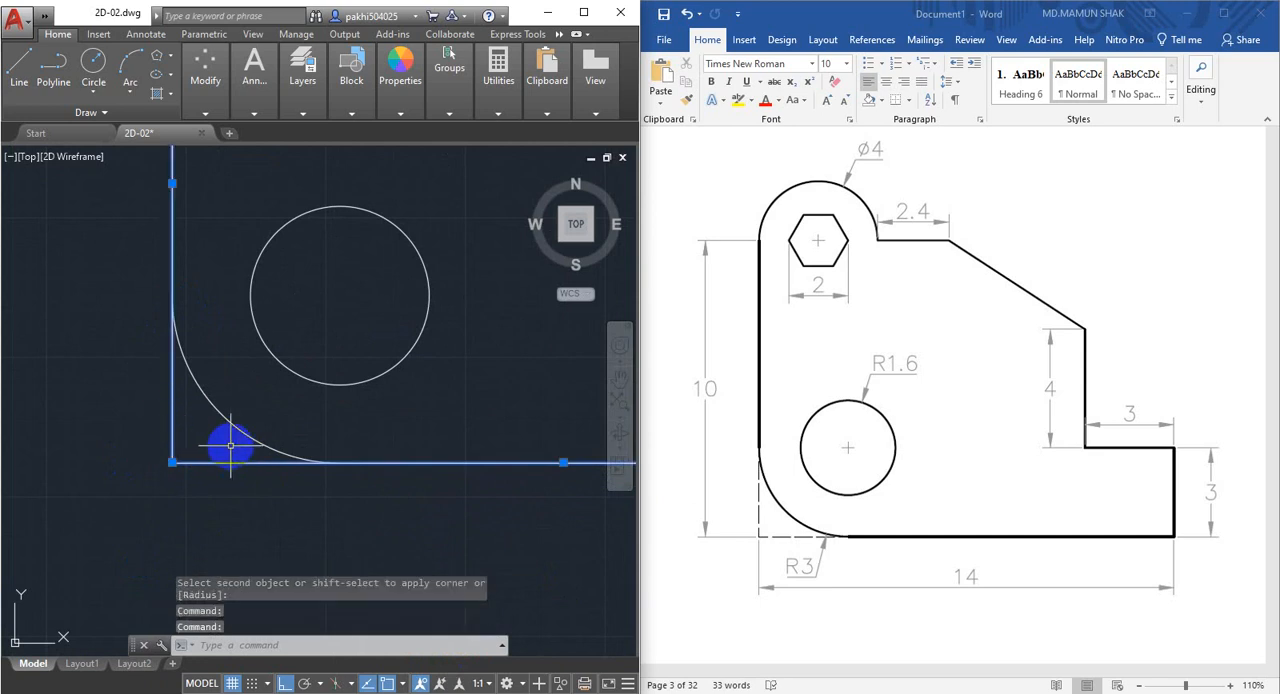
middle_drag(229, 443, 248, 451)
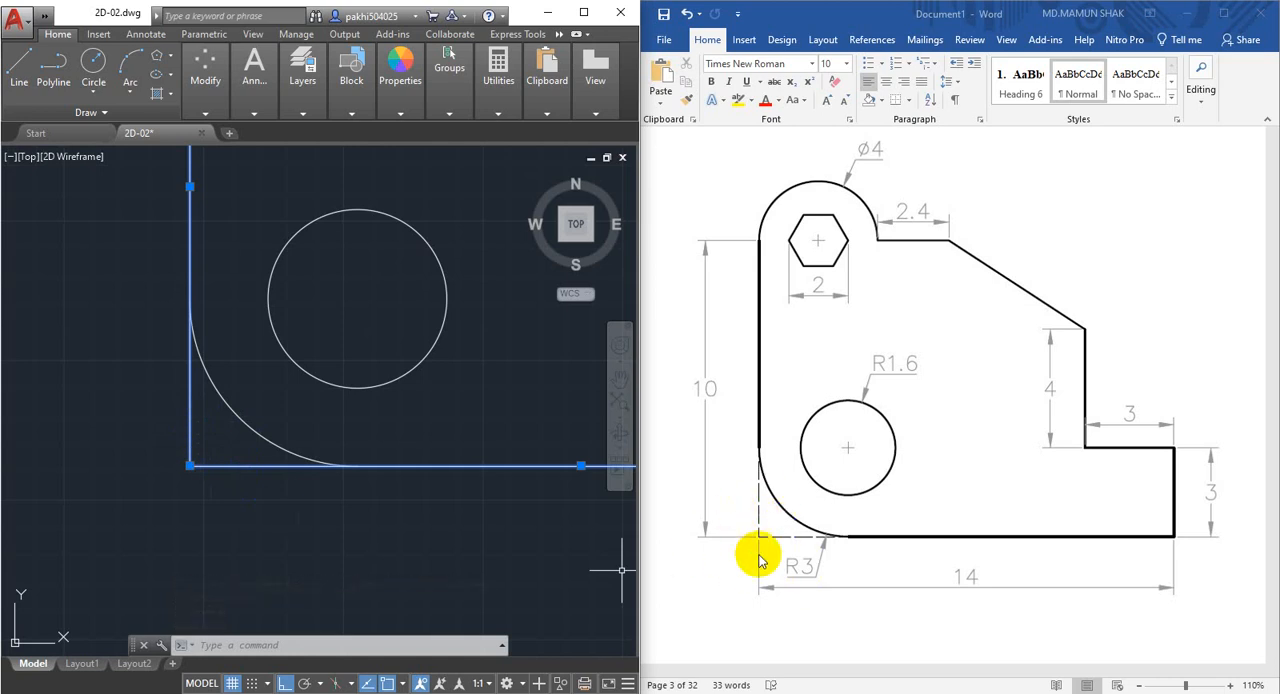
click(348, 518)
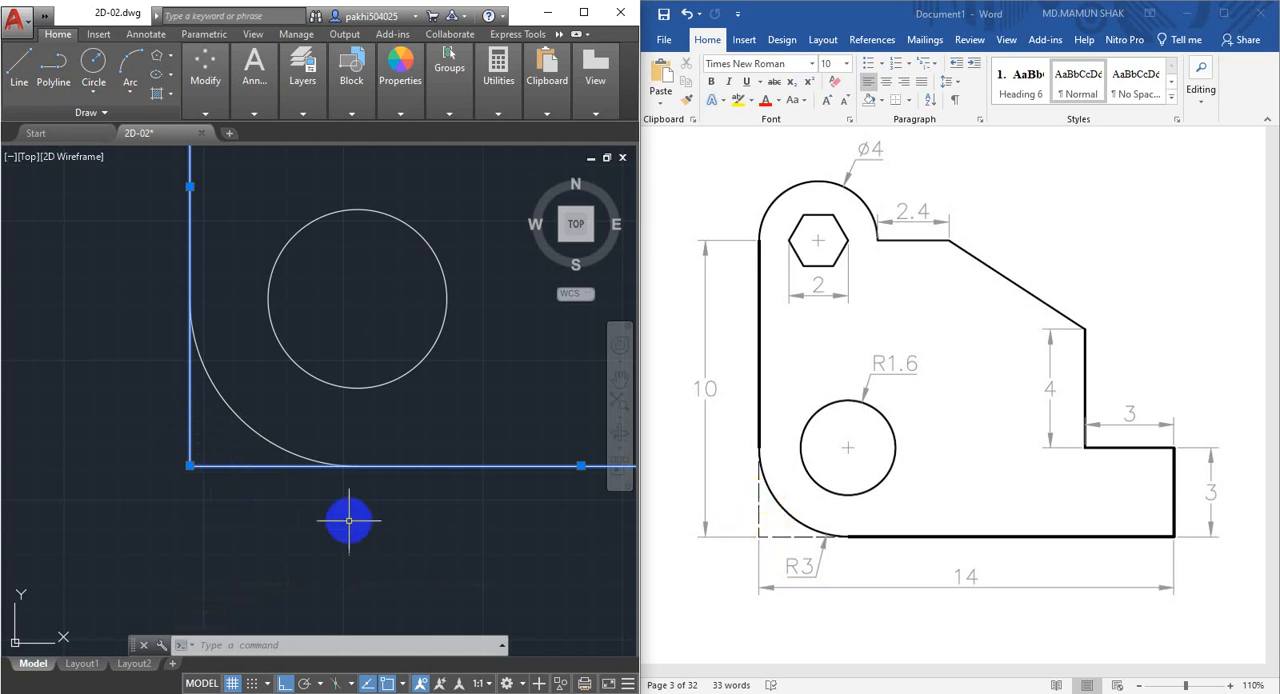
key(Escape)
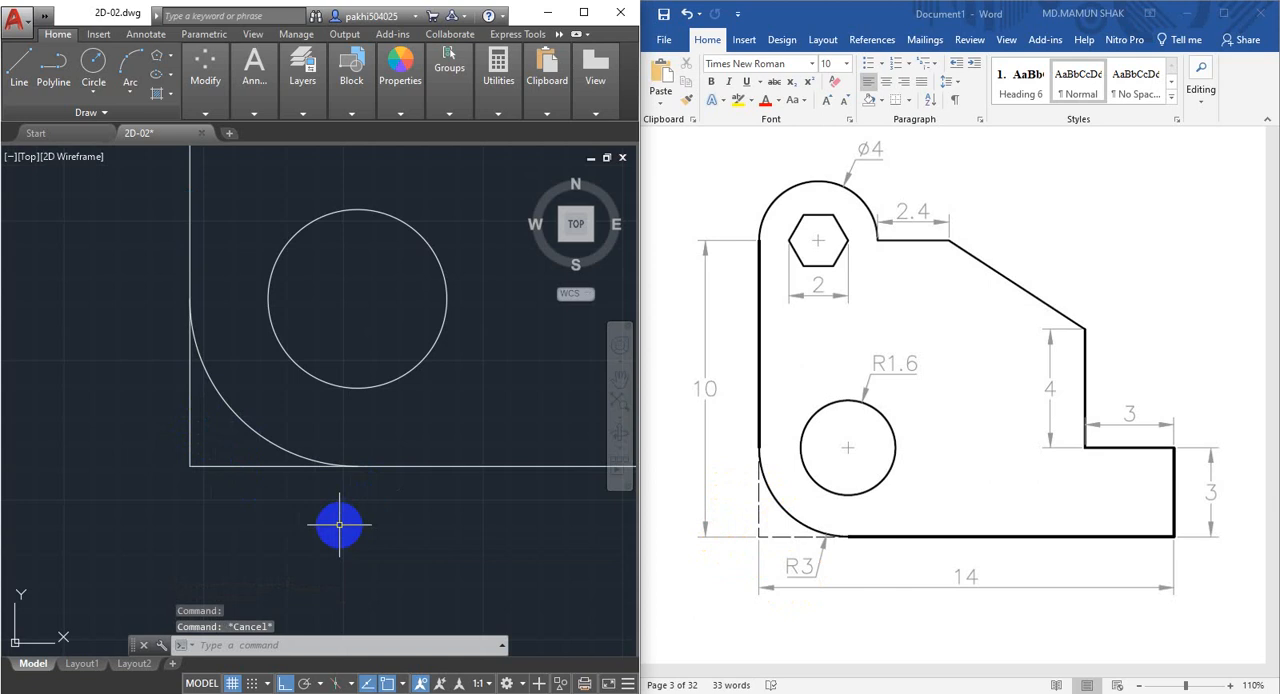
Draw a 1 mm horizontal helper line outward to the left from the sharp lower-left corner.
scroll(206, 500, up, 4)
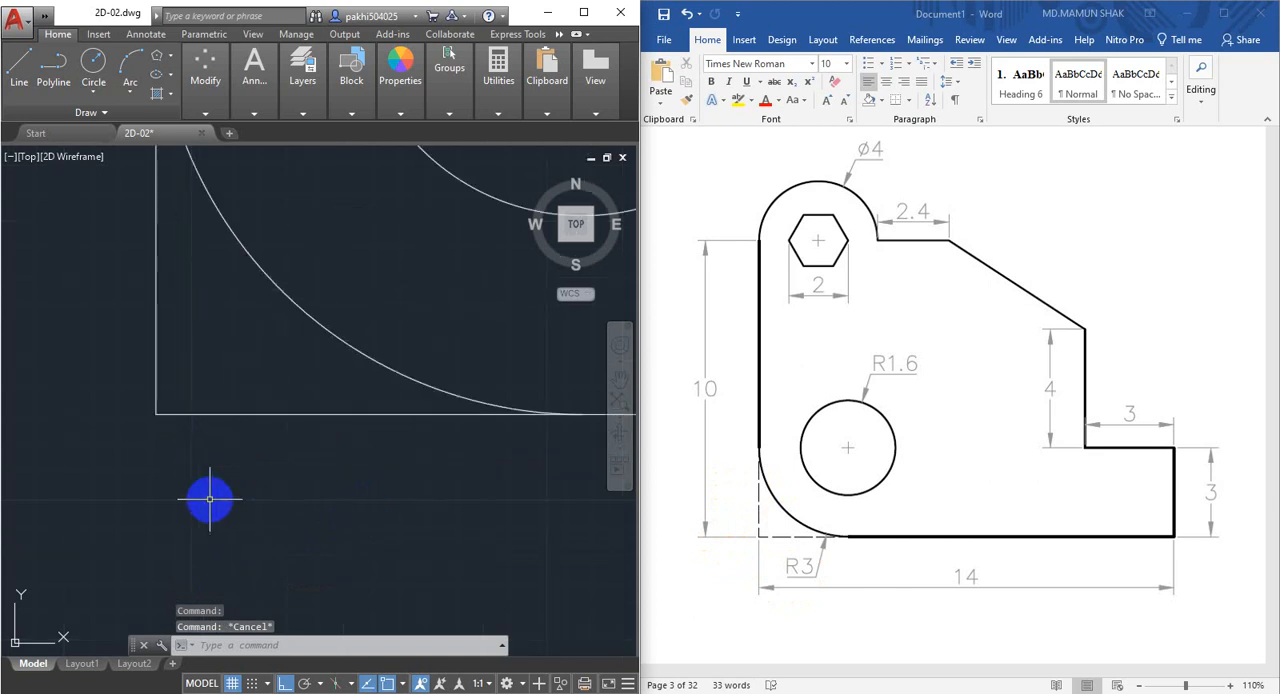
middle_drag(266, 491, 329, 509)
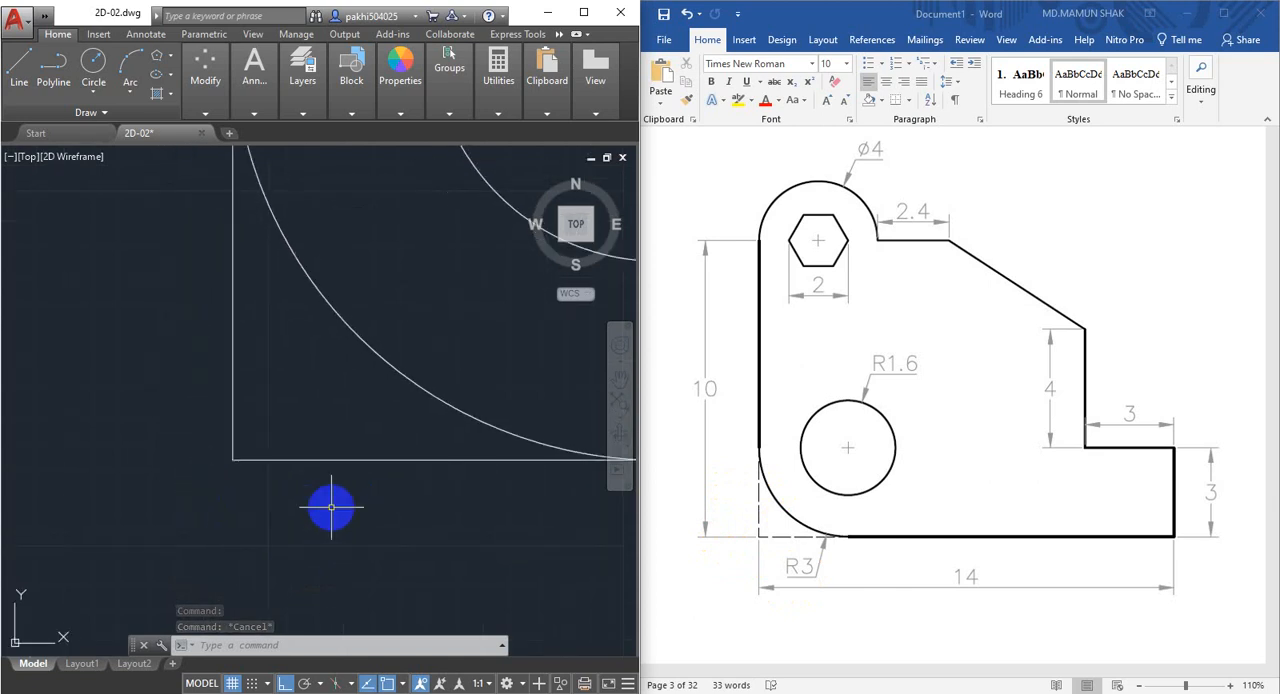
text(l)
key(Return)
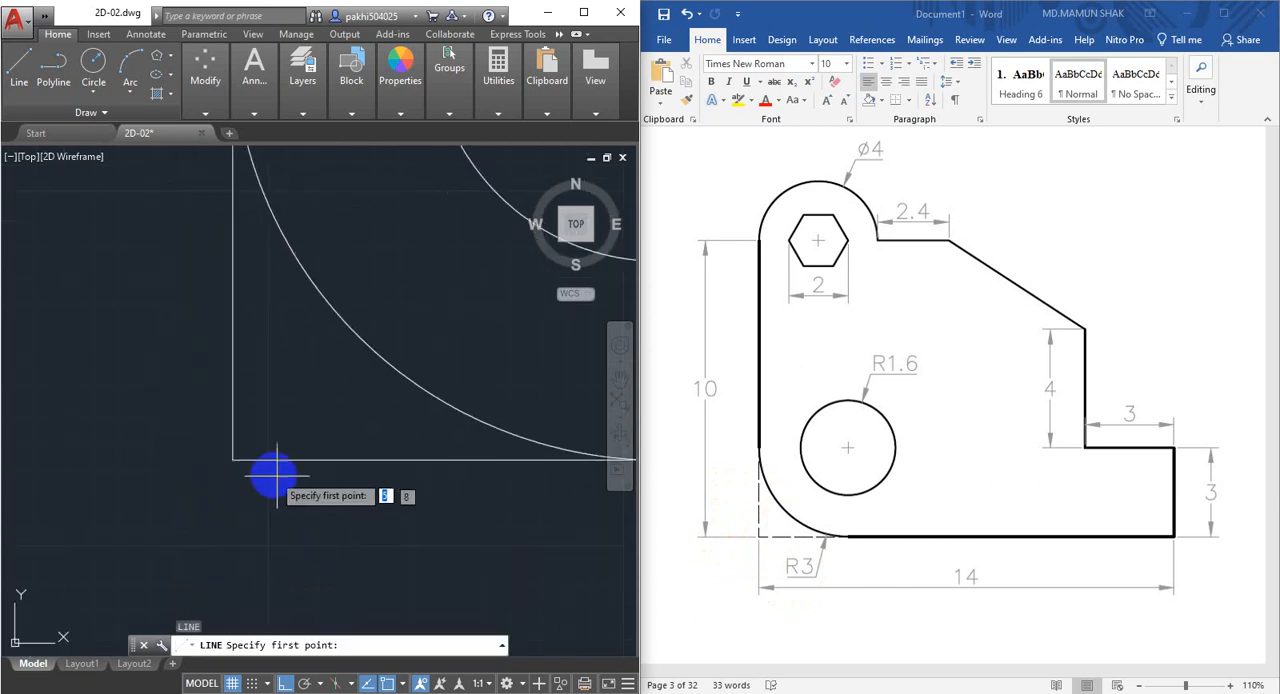
click(232, 461)
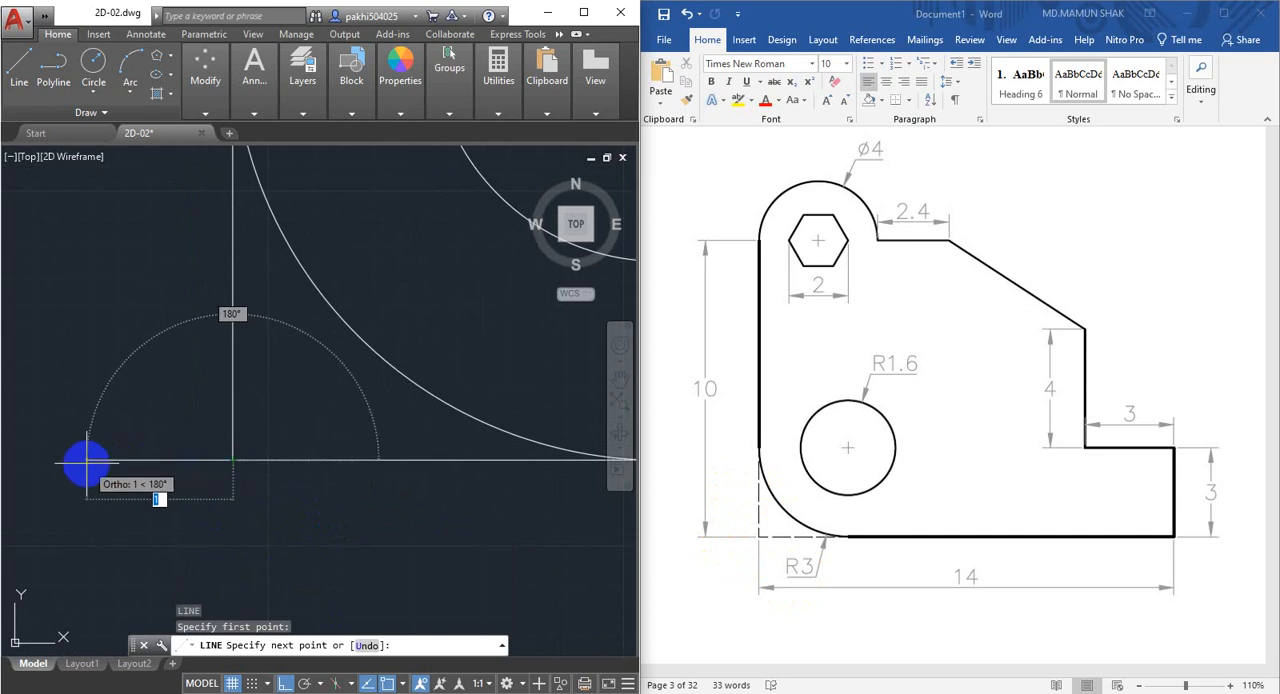
text(1)
key(Return)
key(Escape)
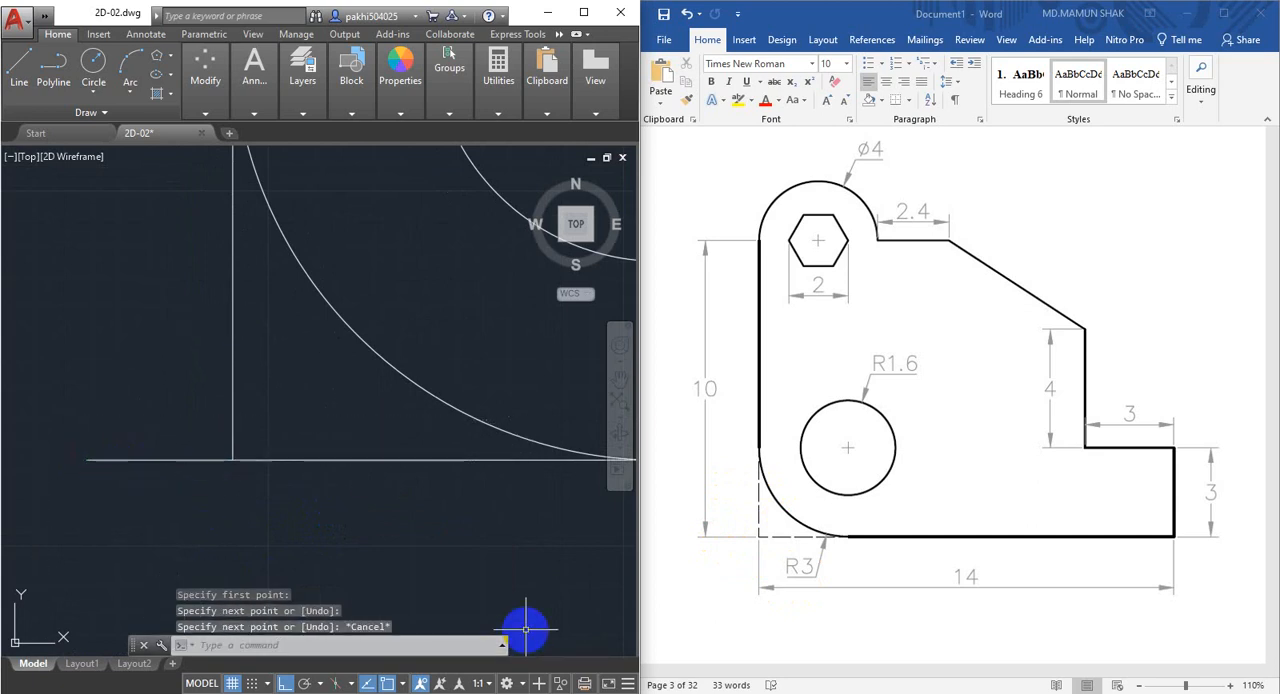
Trim the left and bottom edges back to the ends of the corner fillet arc, keeping the short helper line.
text(TR)
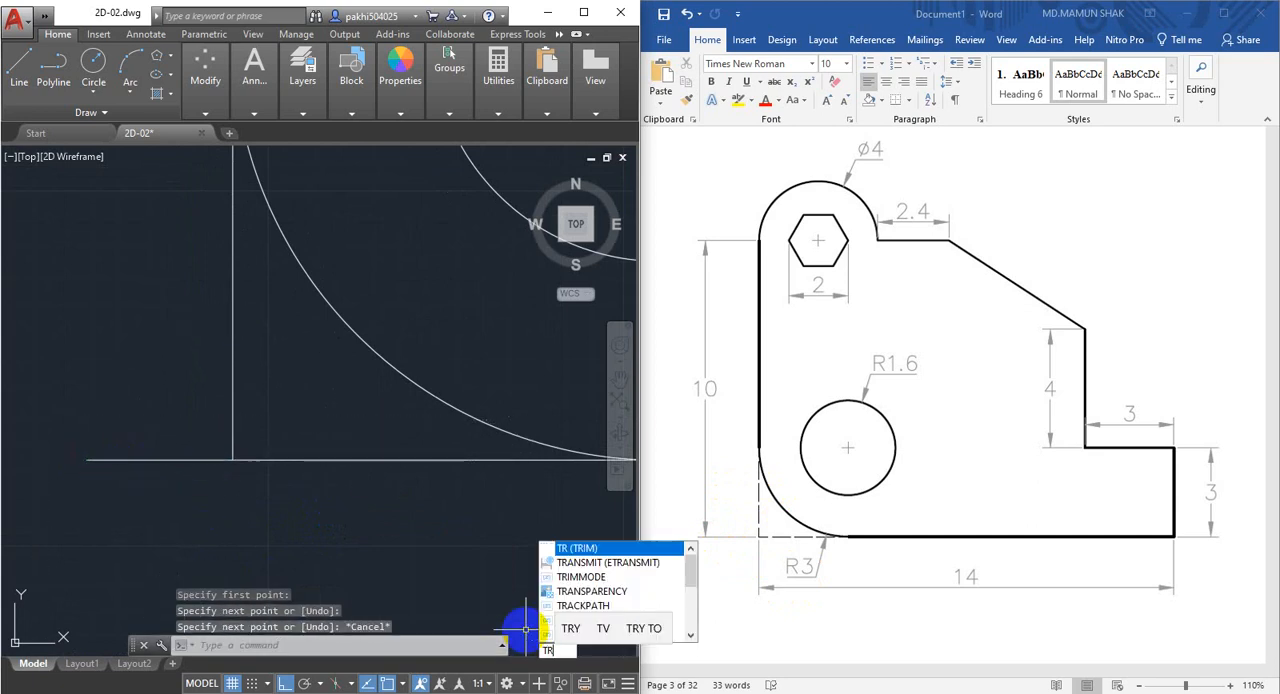
key(Return)
key(Return)
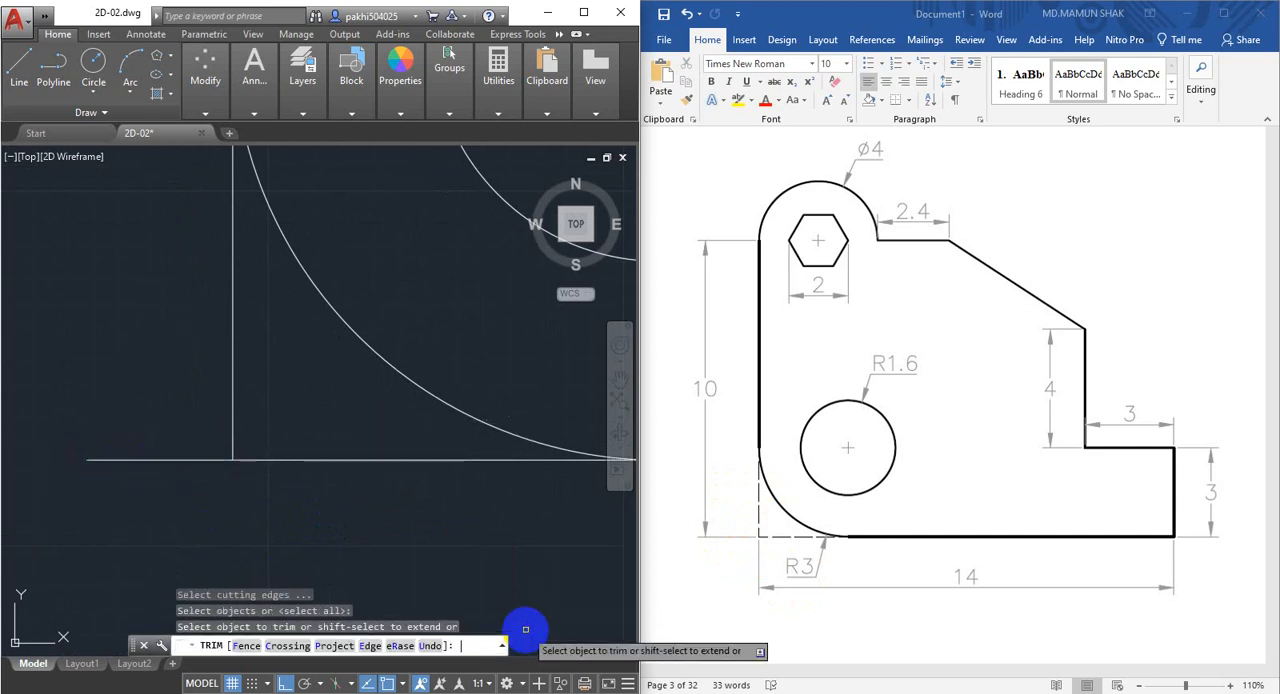
click(233, 376)
click(317, 460)
scroll(317, 503, down, 4)
middle_drag(317, 503, 315, 506)
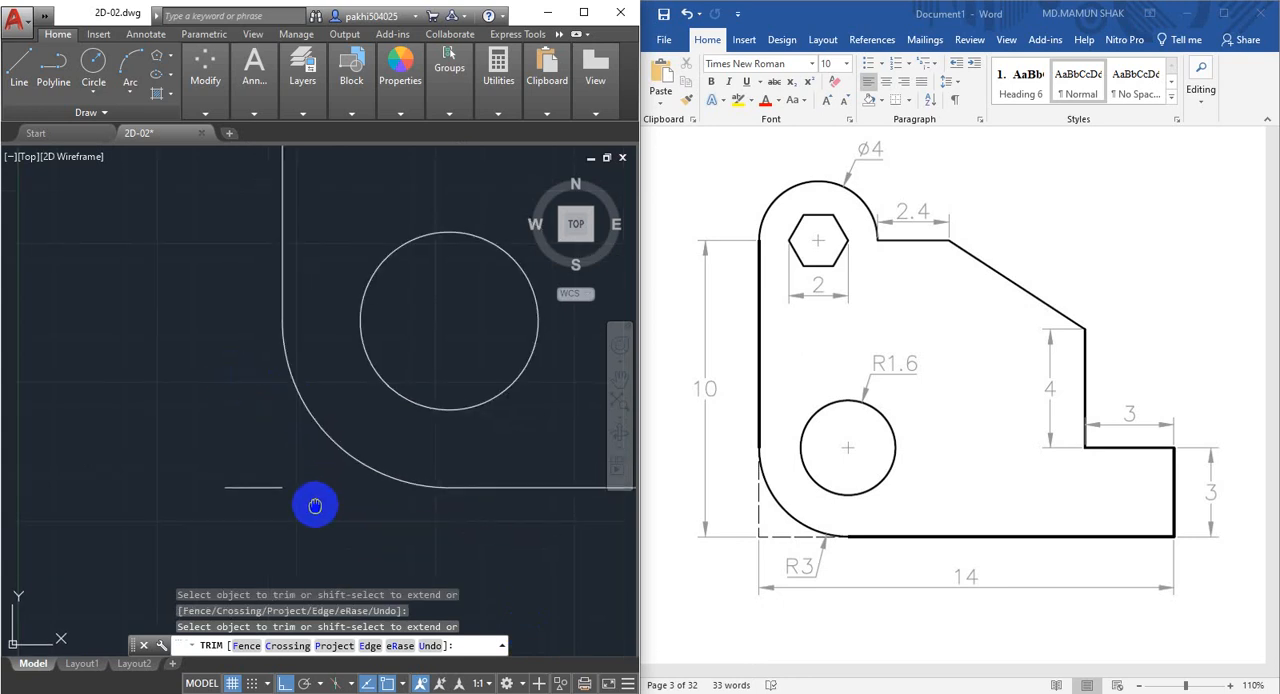
text(L)
key(Return)
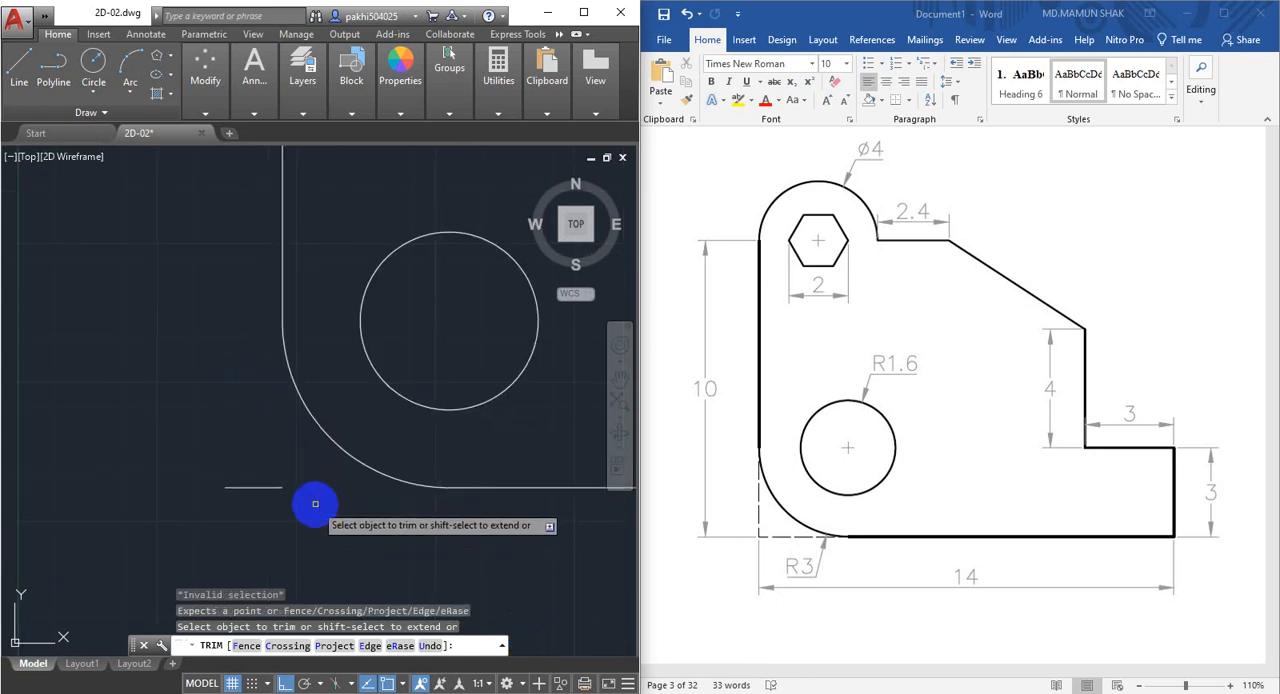
key(Escape)
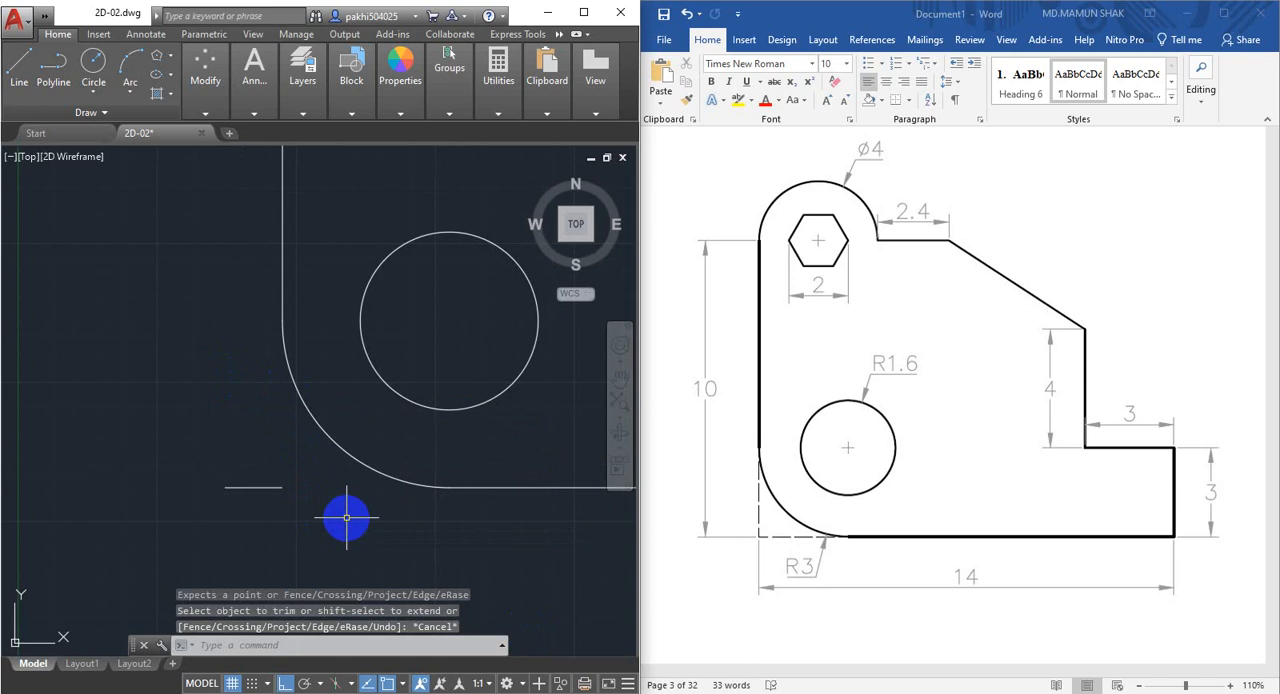
Draw a horizontal line from the helper line's inner end to the fillet arc's end on the bottom edge.
text(L)
key(Return)
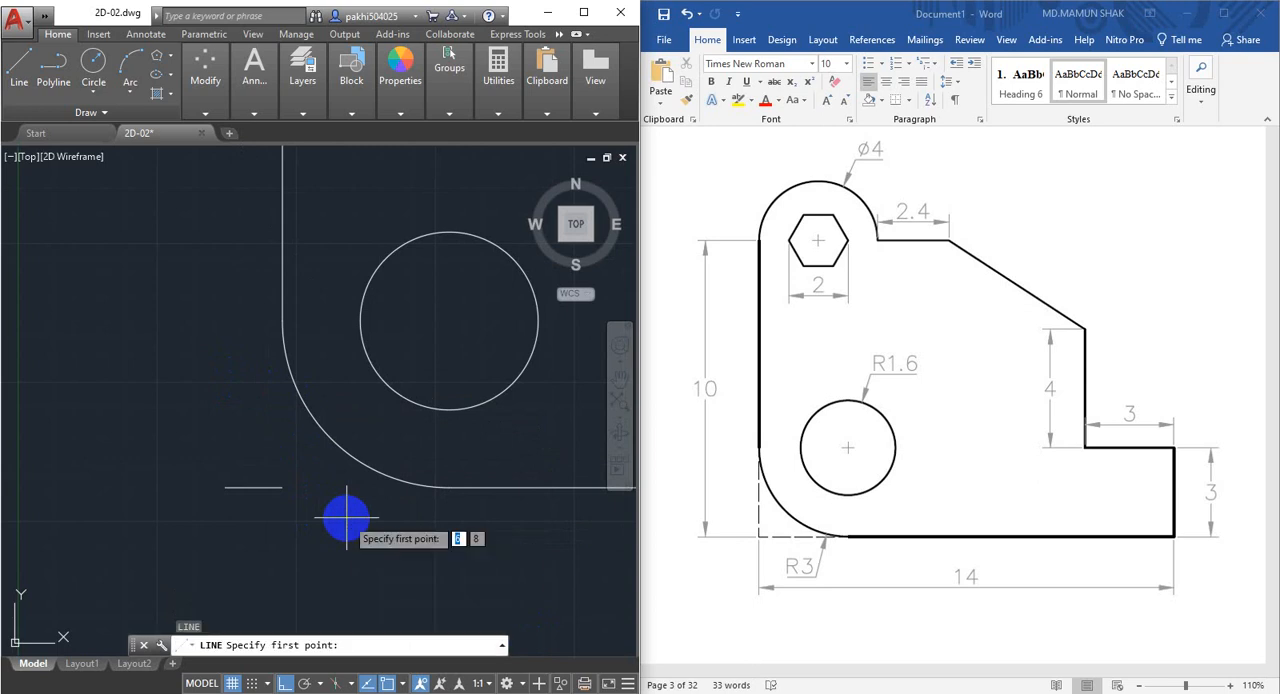
click(283, 487)
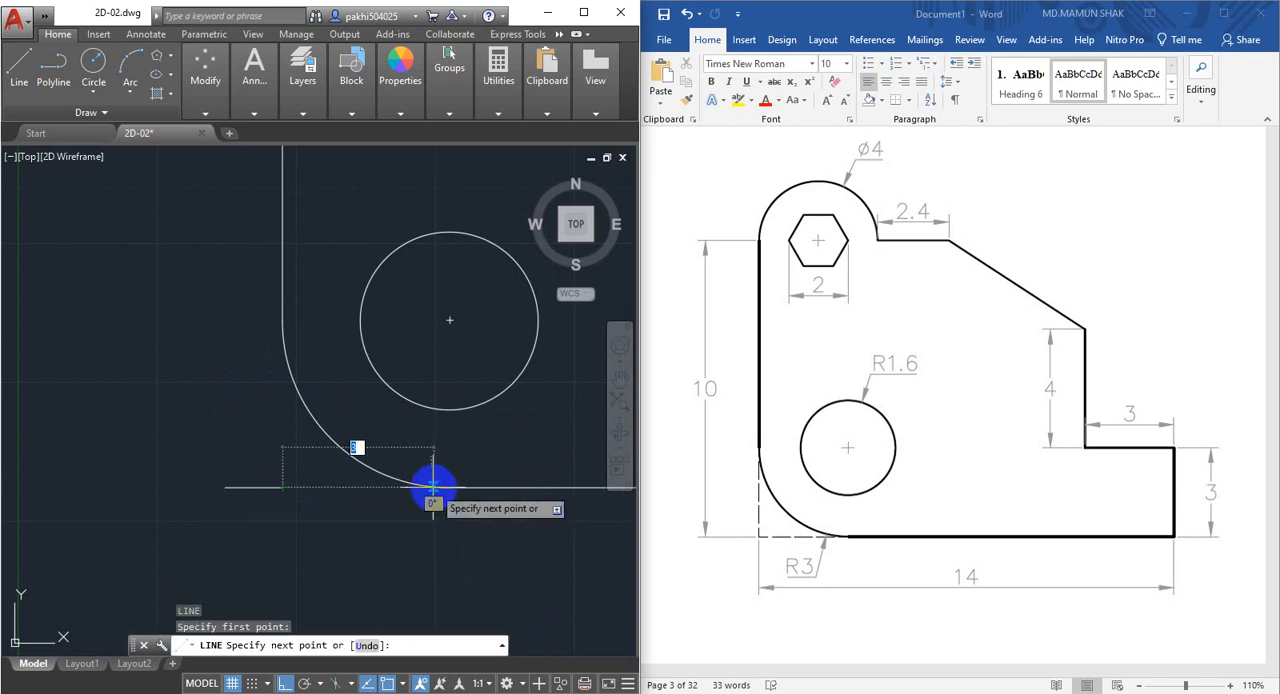
click(450, 487)
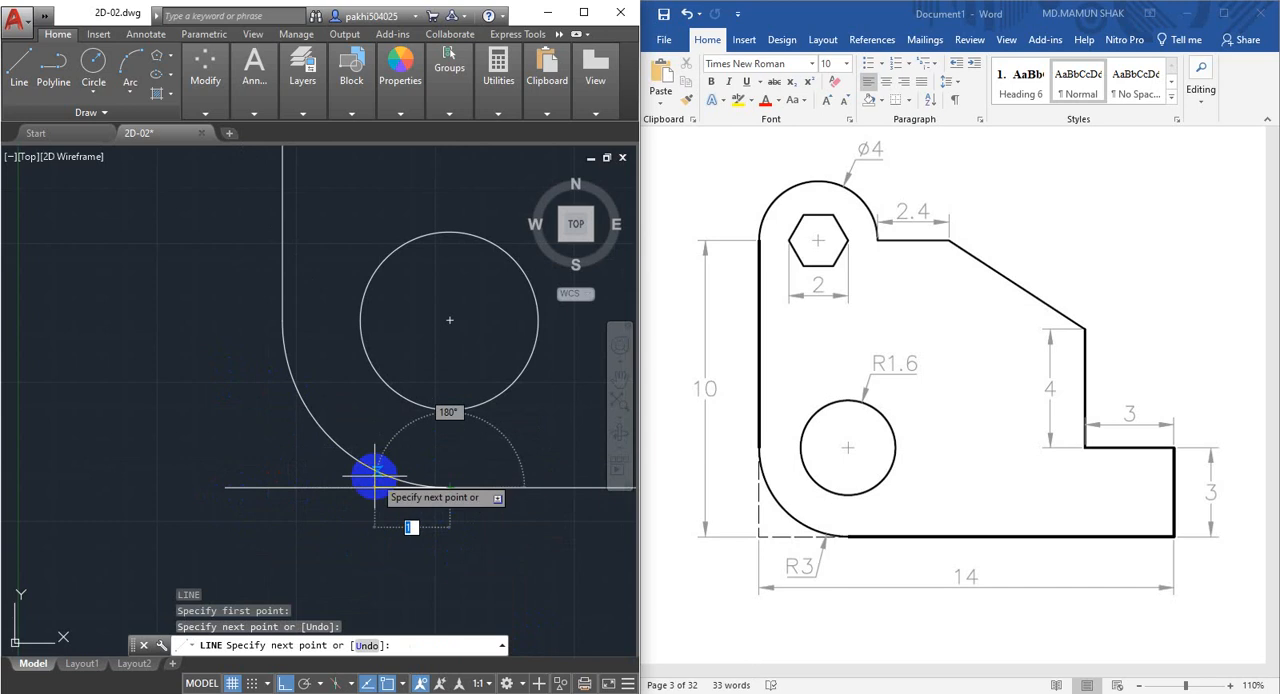
key(Return)
key(Return)
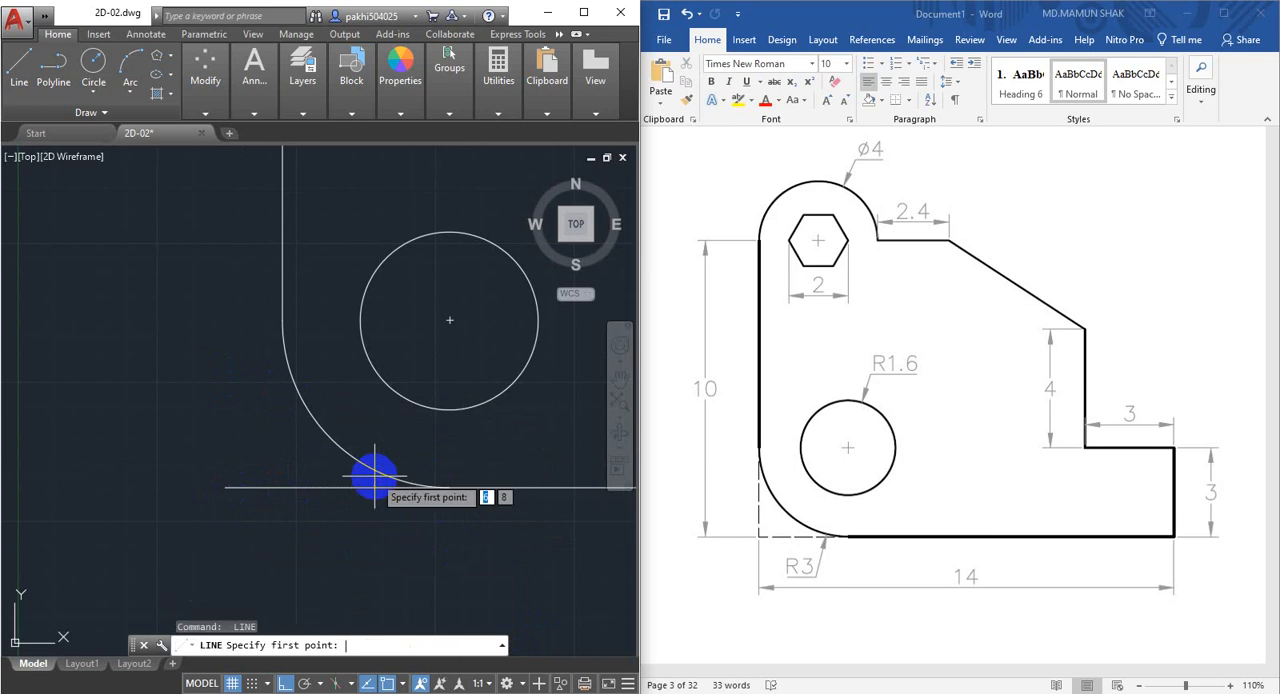
Draw a vertical line from the same corner point up to the fillet arc's upper end and erase the short helper line.
click(282, 487)
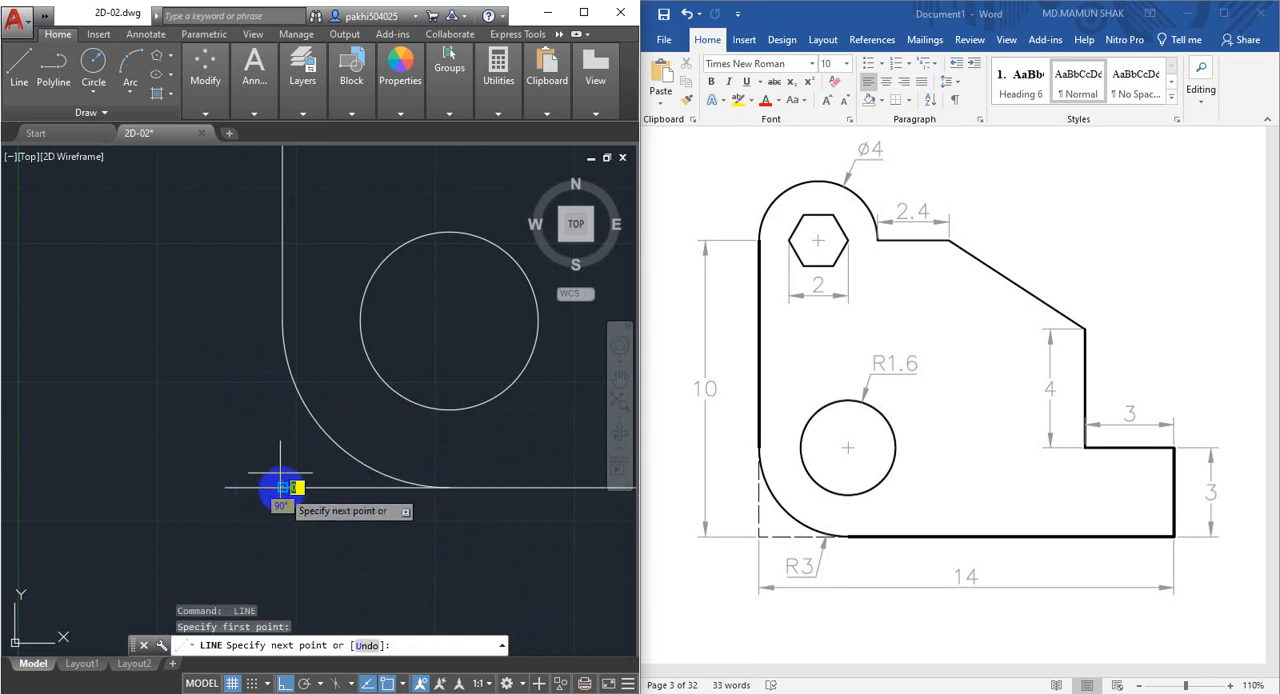
click(282, 320)
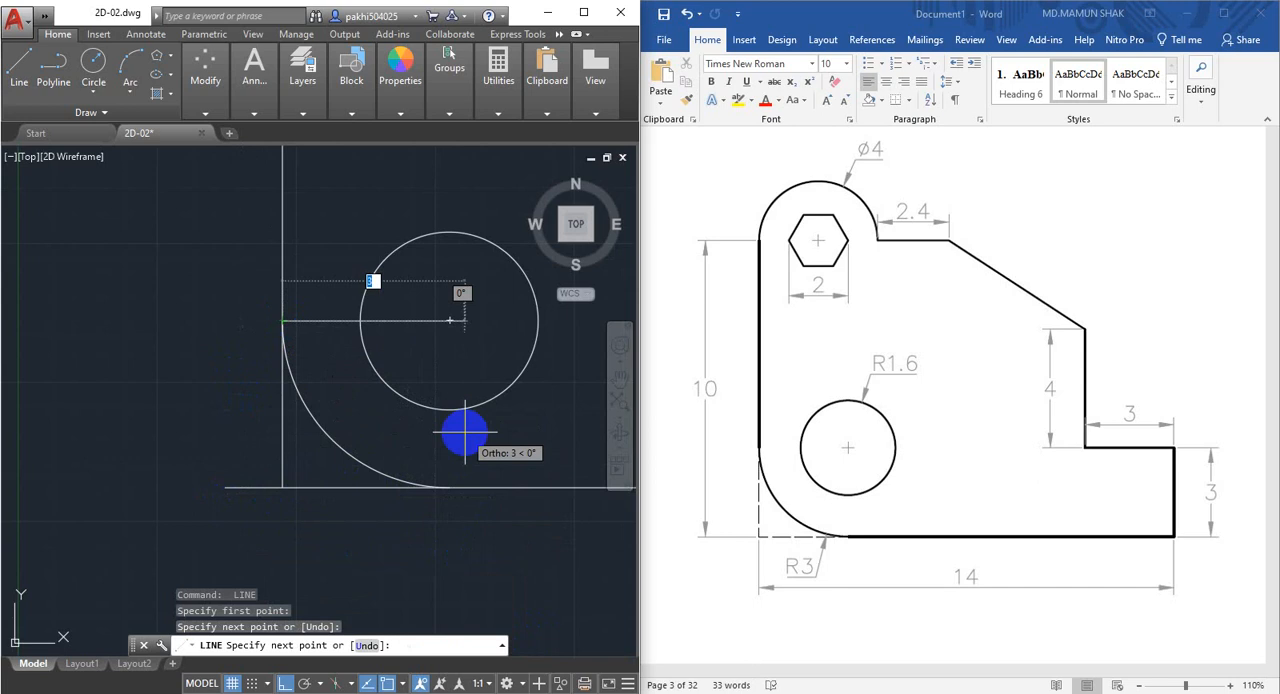
key(Escape)
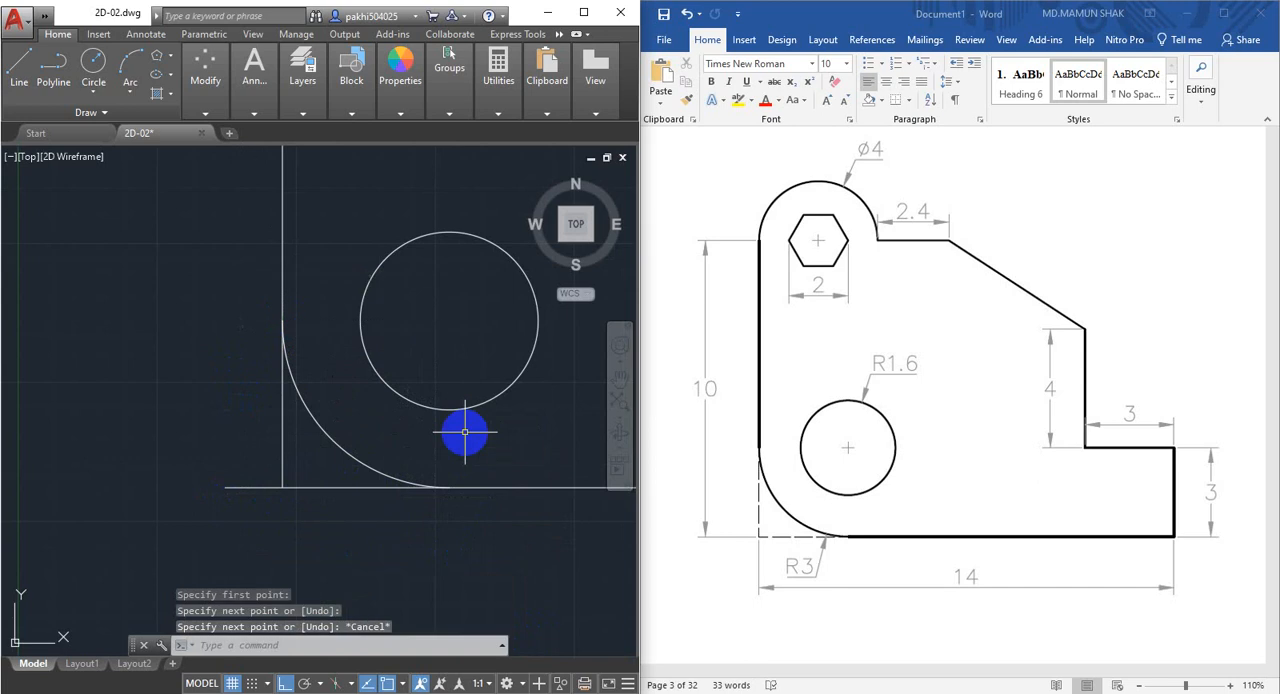
click(239, 489)
key(Delete)
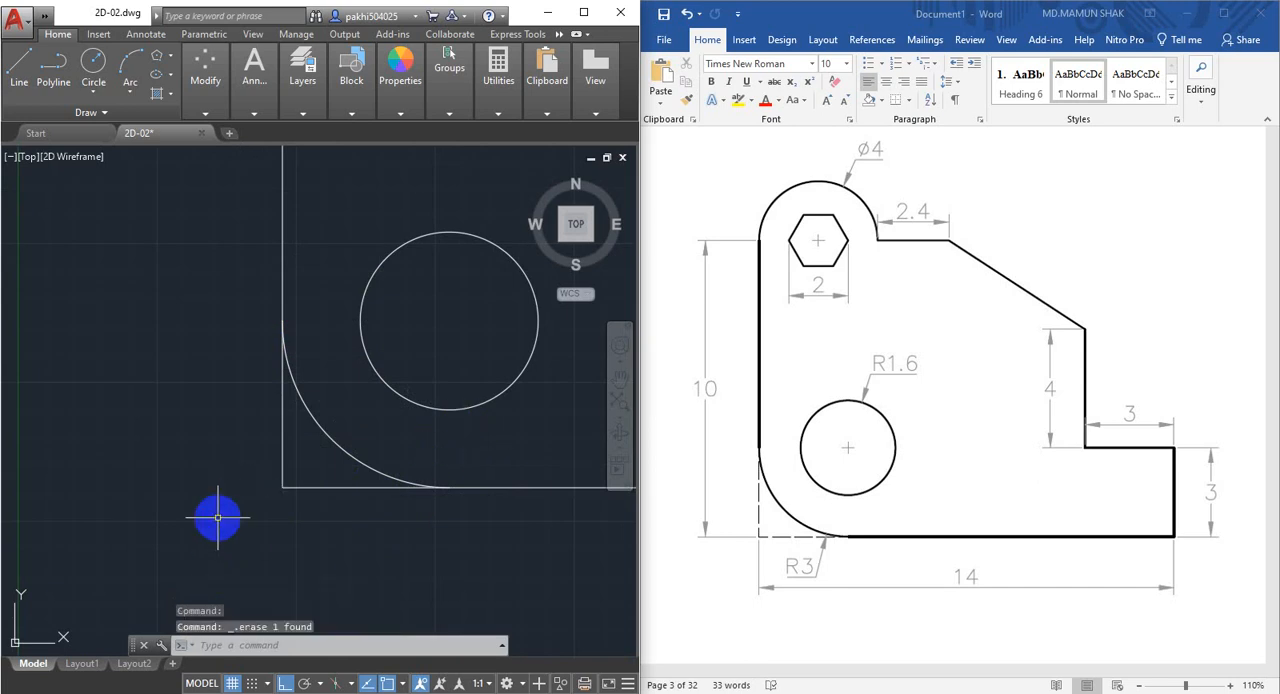
Load the ISO long-dash short-dash linetype ACAD_ISO08W100 from acad.lin into the drawing.
click(343, 487)
click(285, 430)
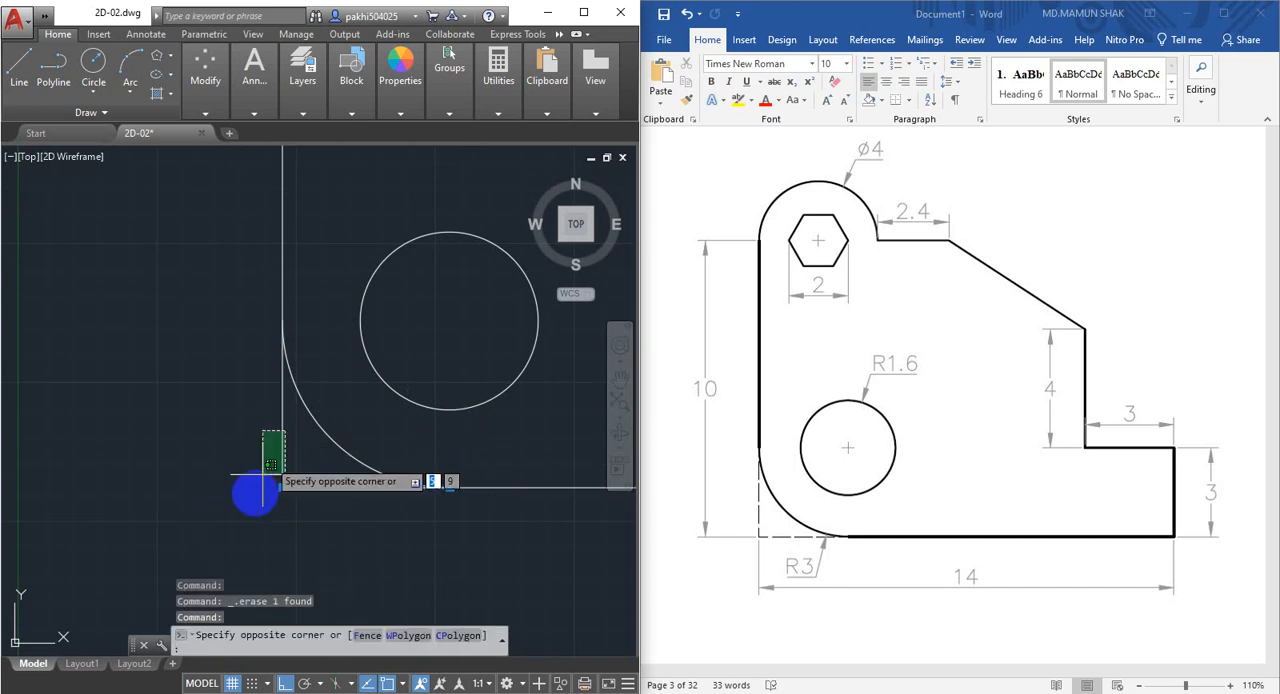
click(252, 434)
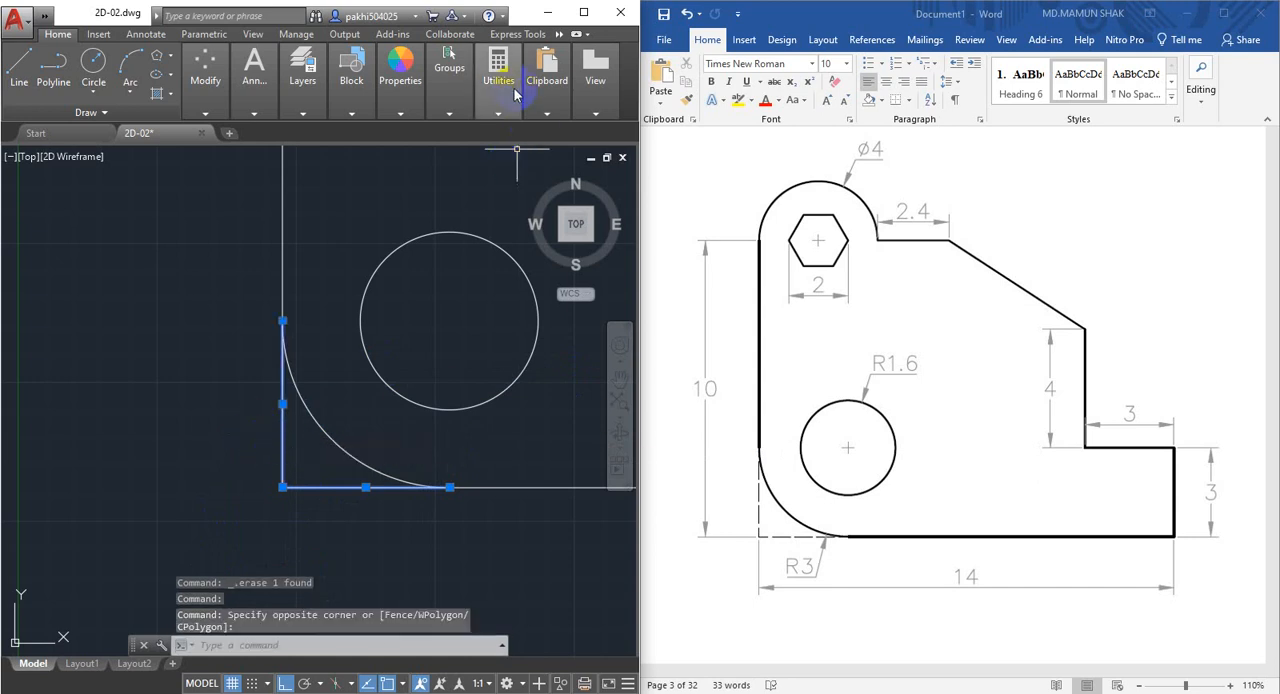
click(396, 118)
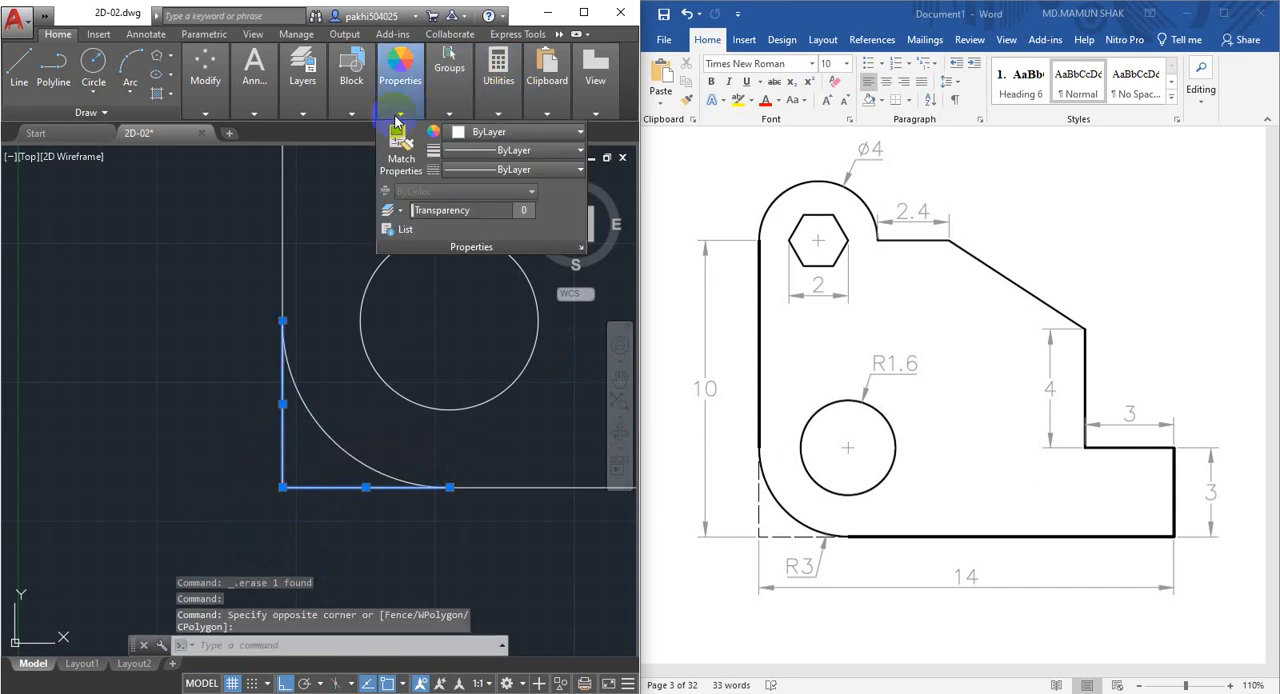
click(500, 169)
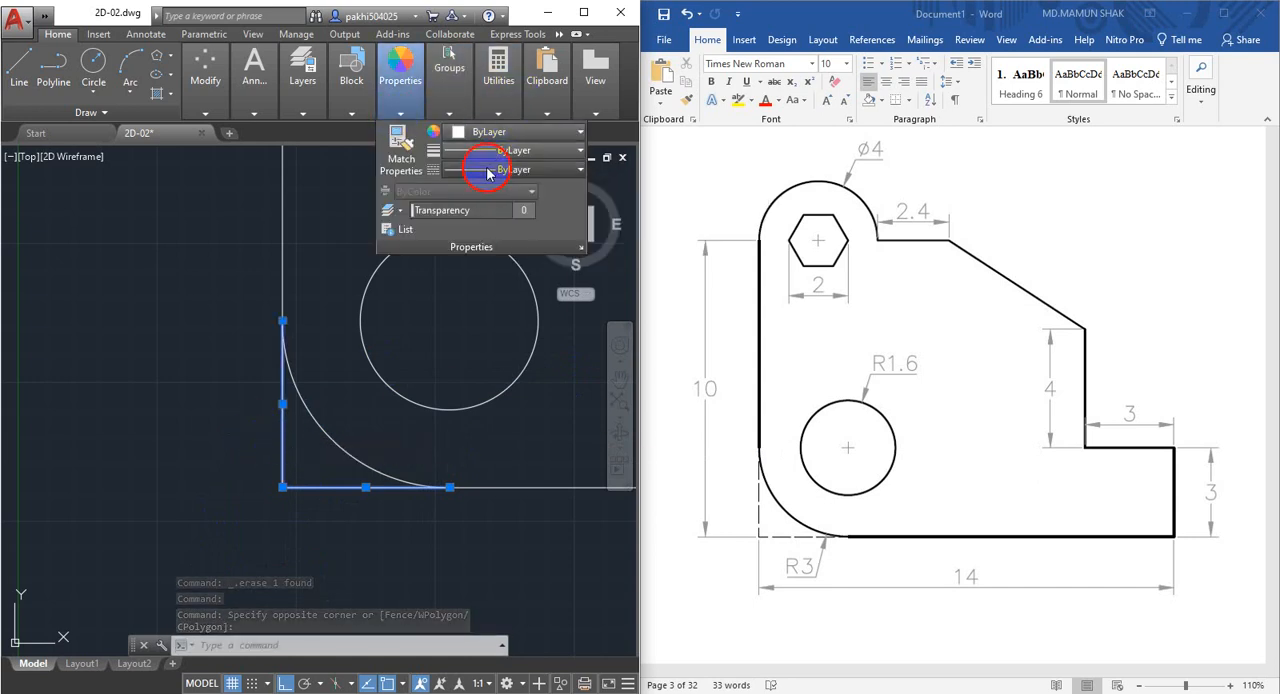
click(461, 250)
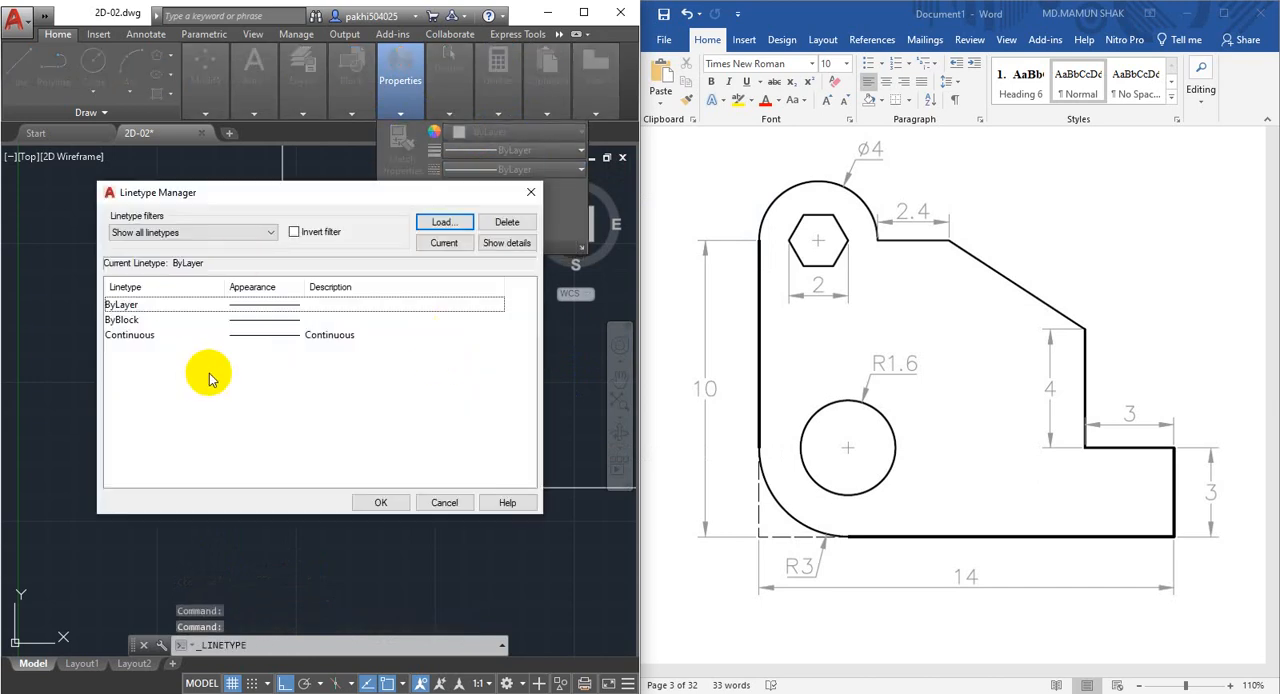
click(443, 222)
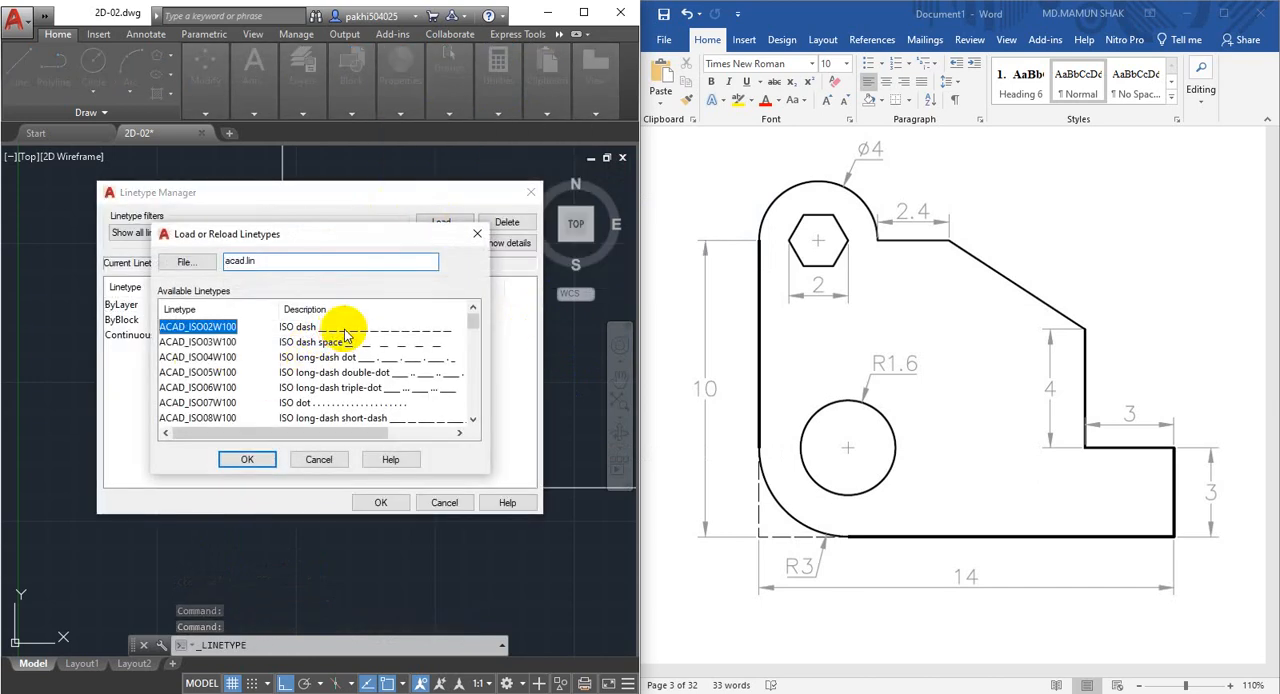
scroll(345, 400, down, 13)
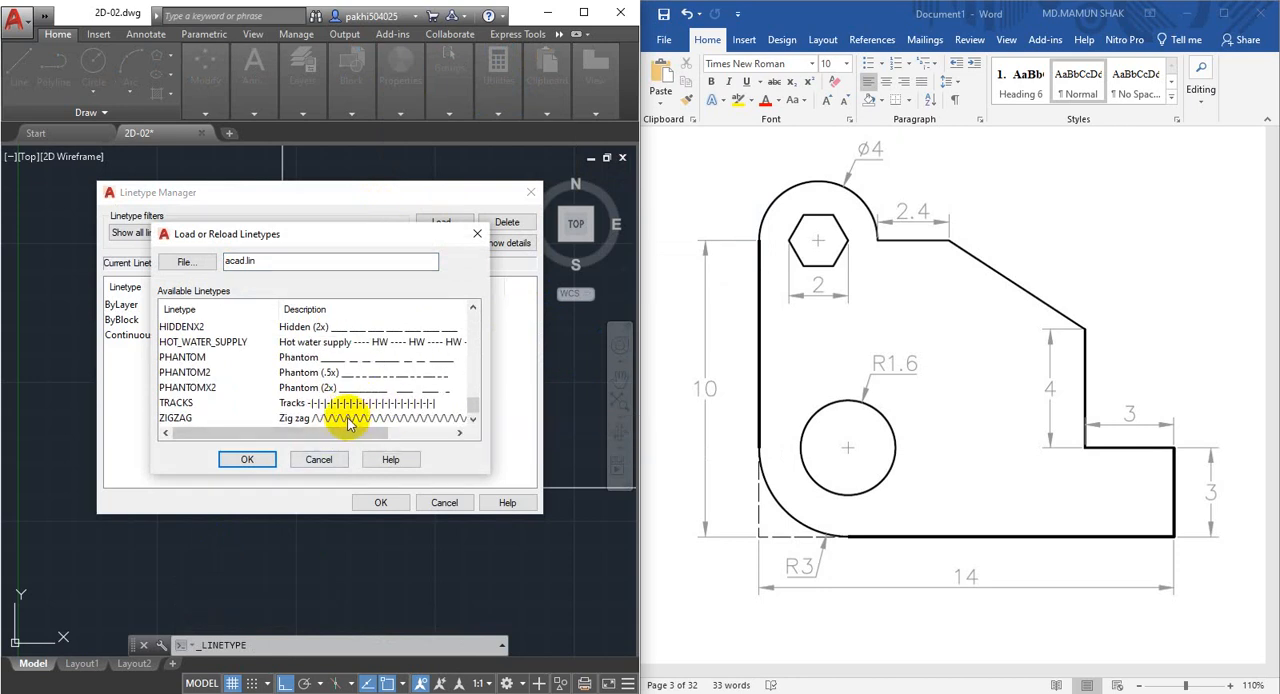
scroll(335, 390, up, 4)
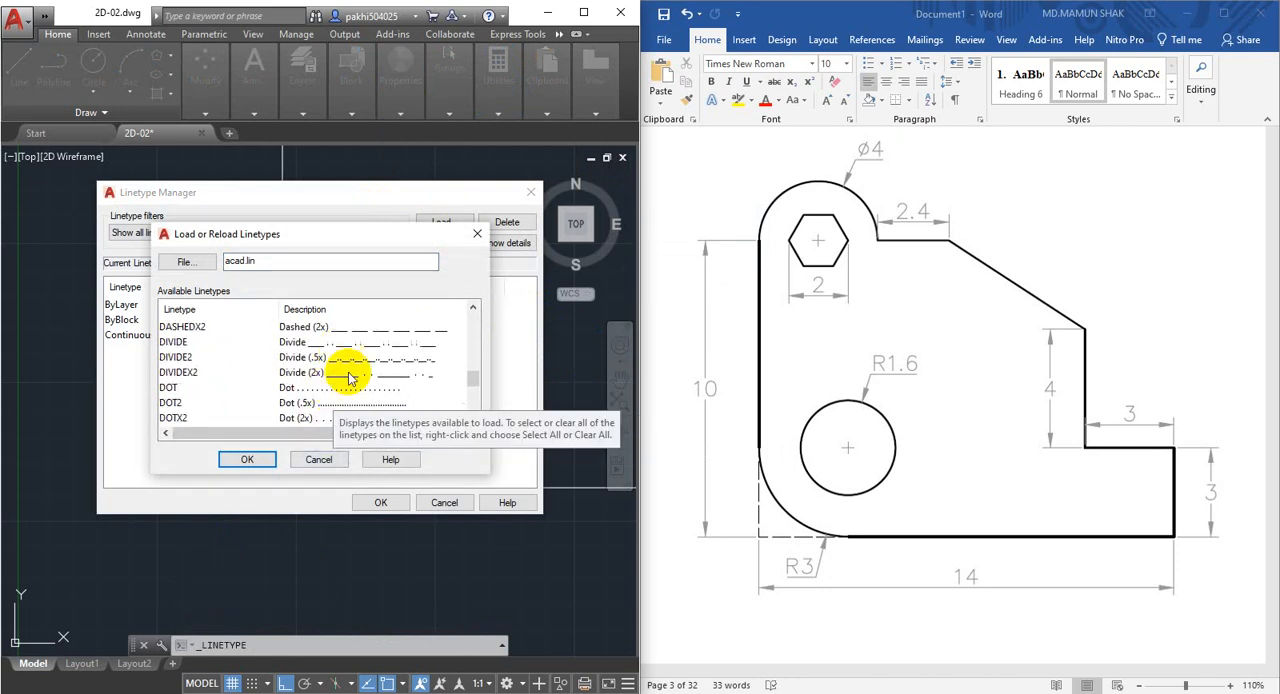
scroll(346, 383, up, 2)
click(348, 333)
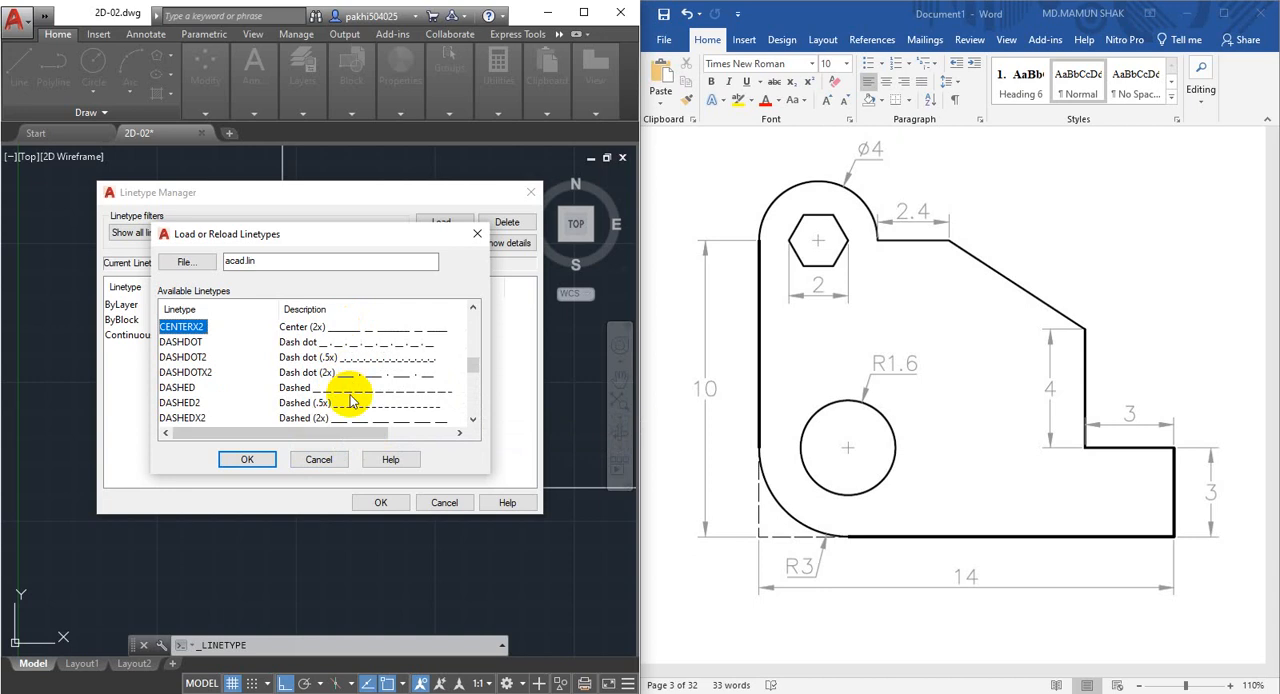
scroll(351, 400, up, 1)
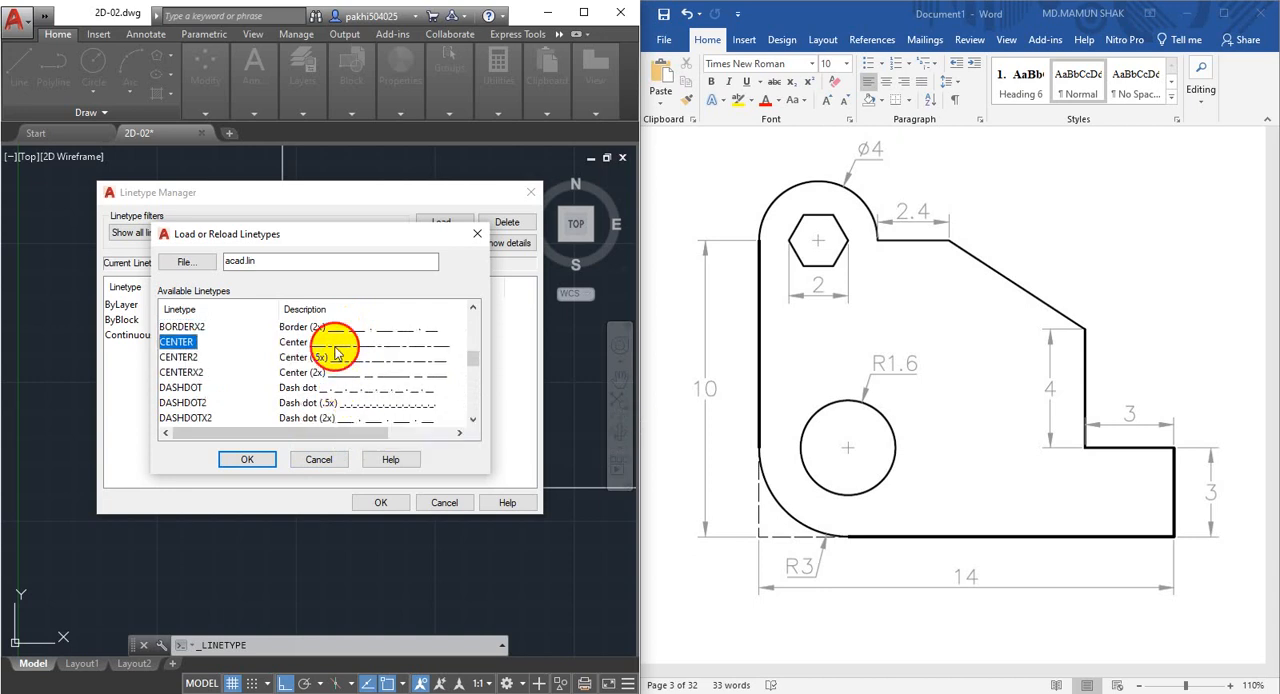
scroll(325, 360, up, 2)
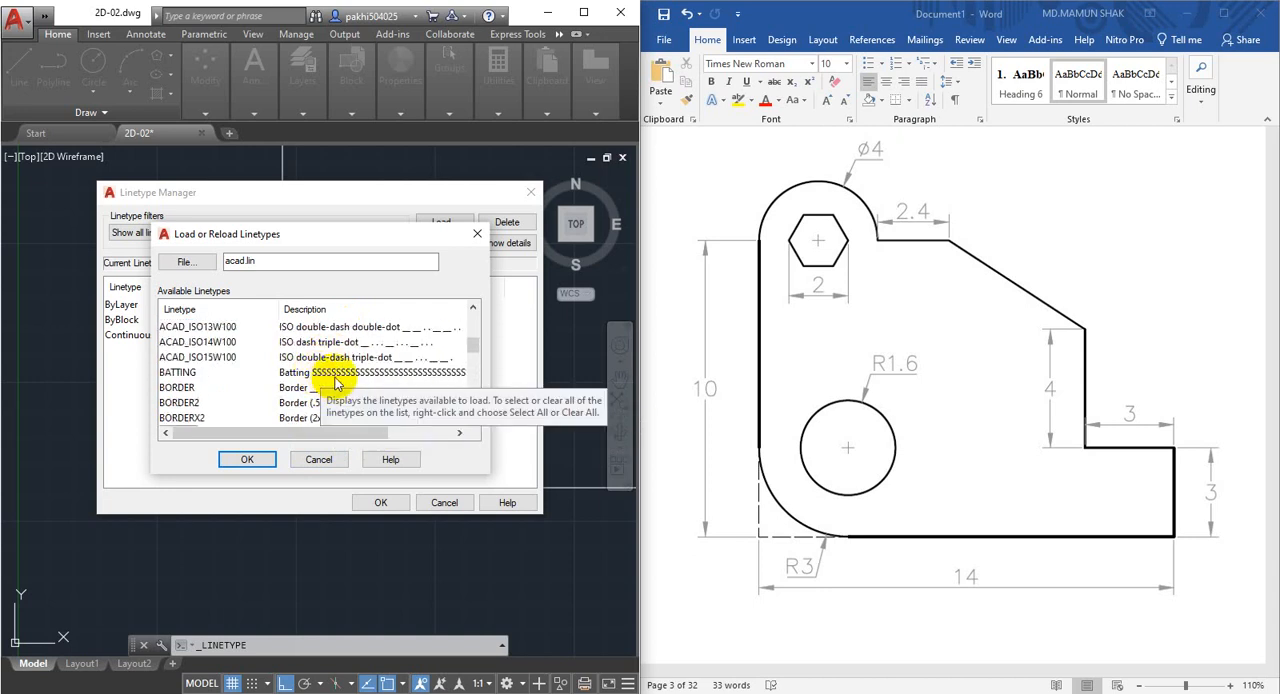
scroll(336, 383, up, 2)
click(341, 345)
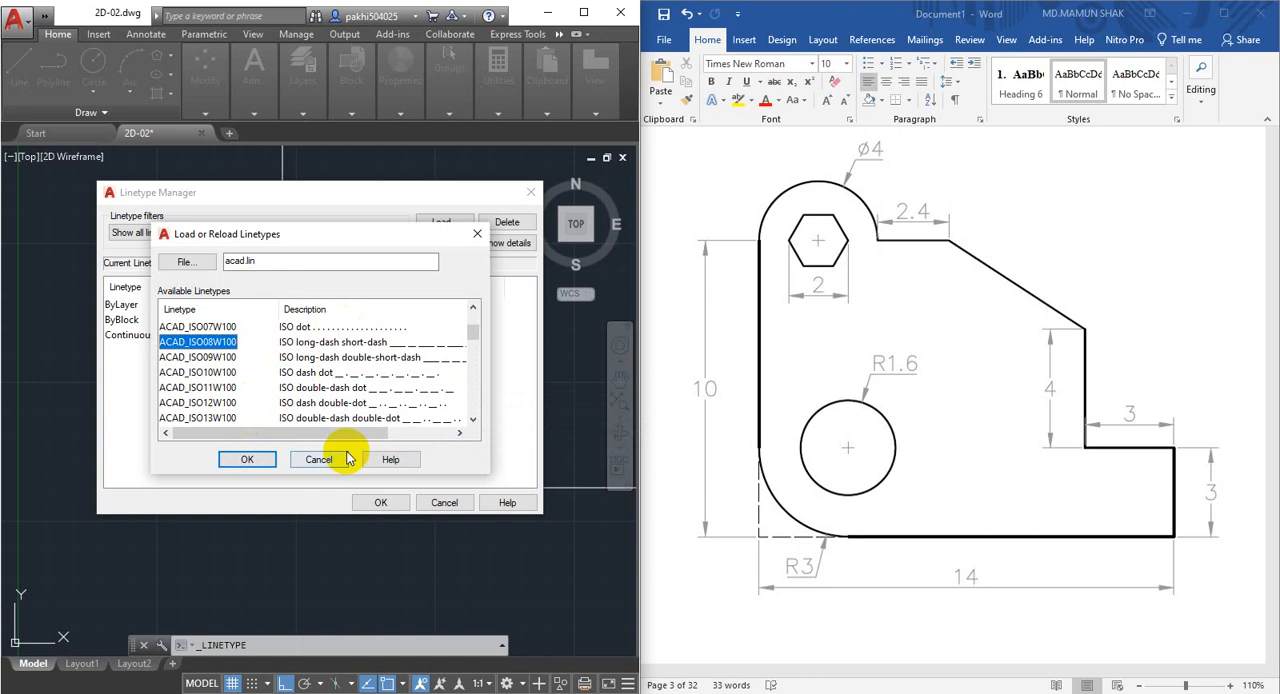
click(247, 459)
click(296, 336)
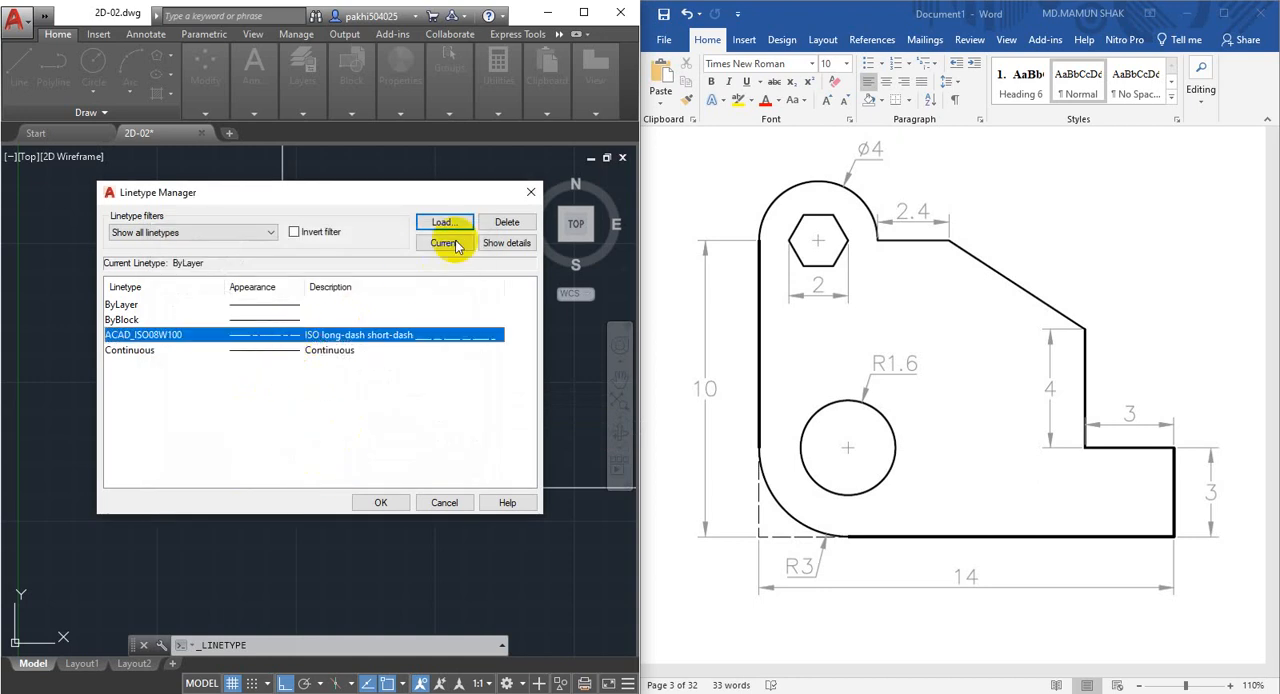
click(380, 503)
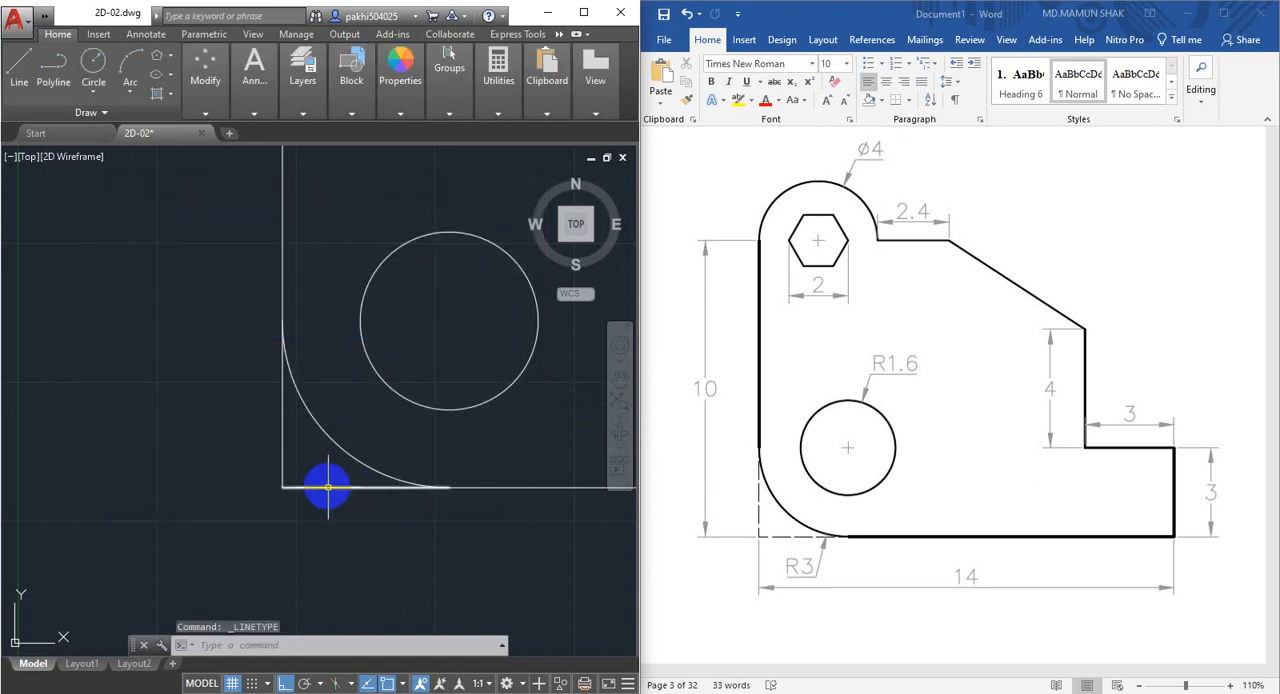
Assign the ACAD_ISO08W100 linetype to the two sharp-corner lines outside the corner fillet and clear the selection.
click(327, 474)
click(306, 515)
click(297, 454)
click(215, 467)
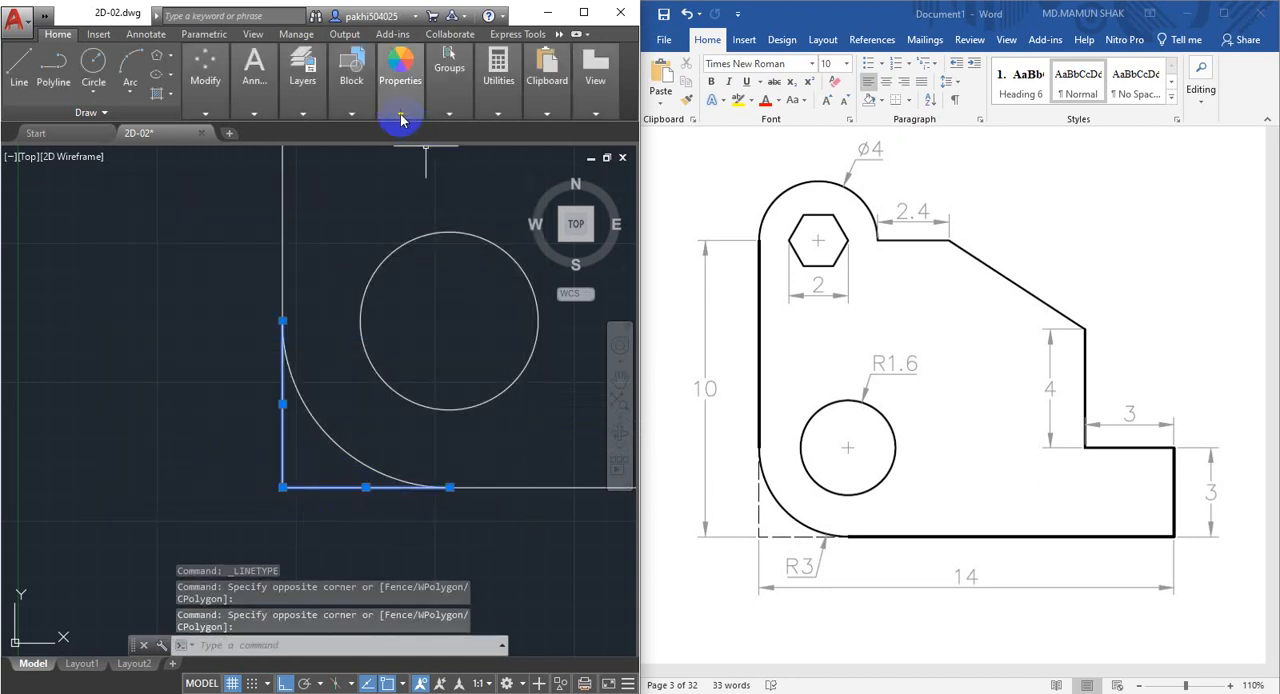
click(400, 119)
click(512, 169)
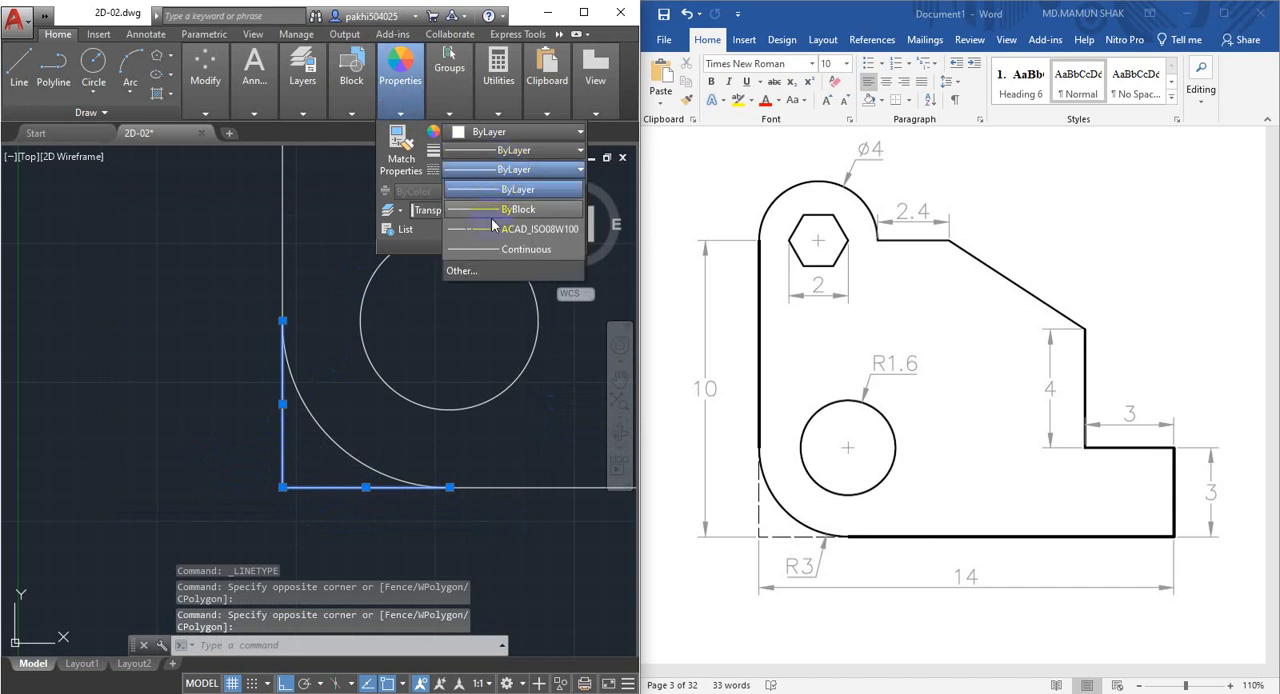
click(492, 229)
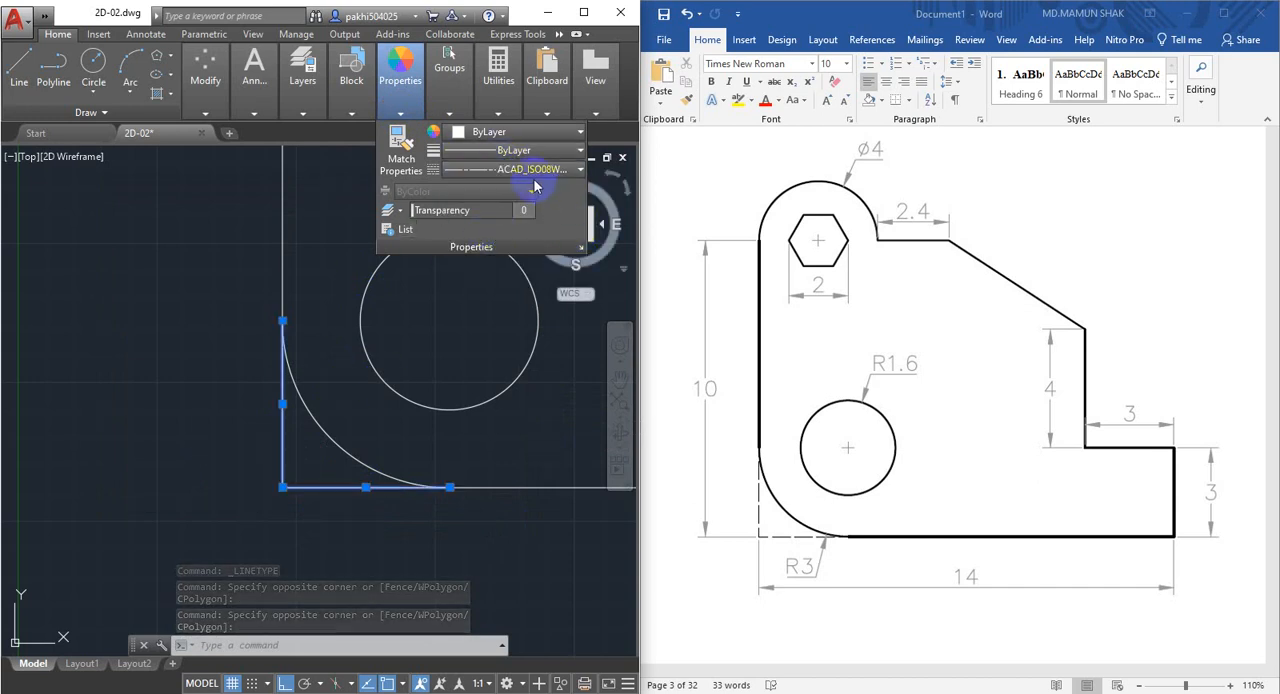
click(428, 357)
click(352, 392)
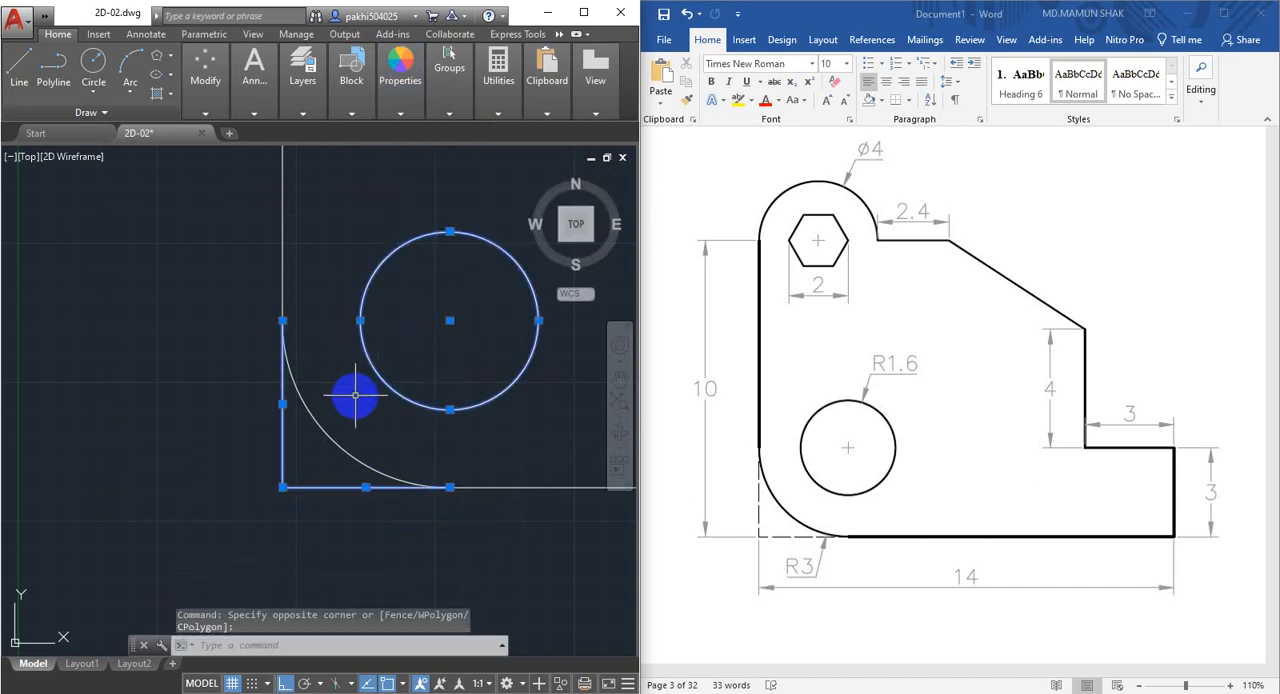
key(Escape)
Load the ISO dash linetype ACAD_ISO02W100 from acad.lin into the drawing.
scroll(291, 474, up, 6)
scroll(272, 494, up, 7)
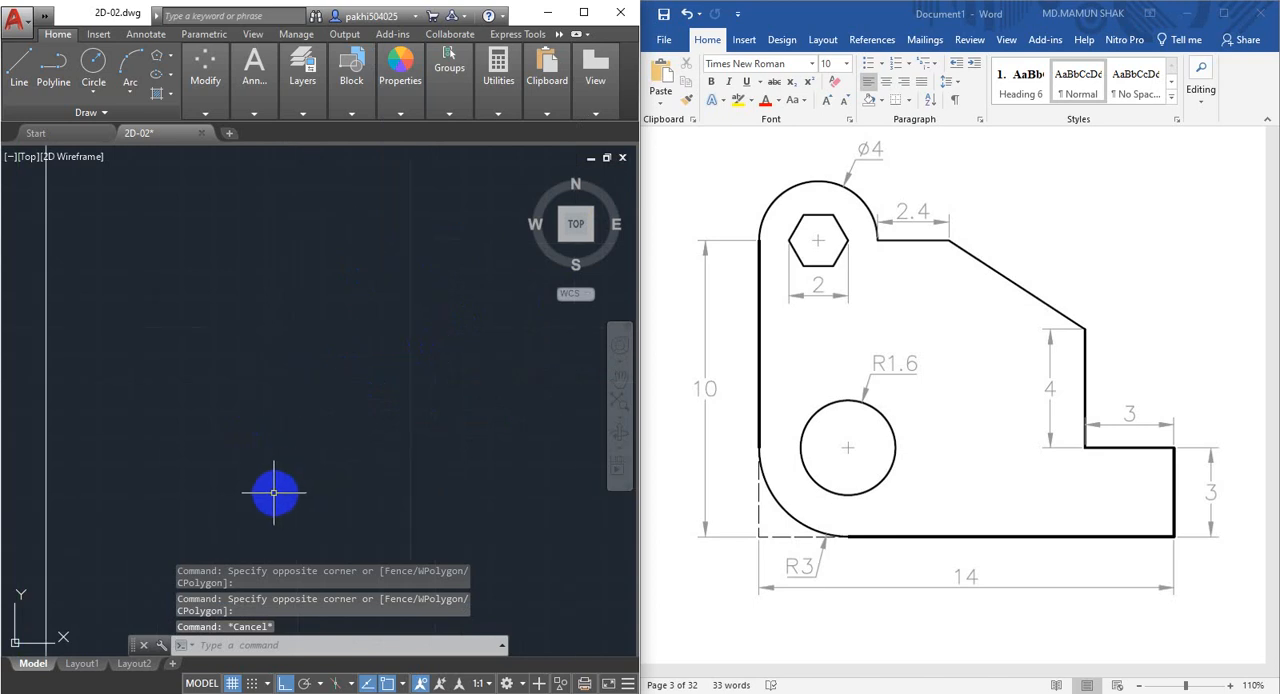
middle_drag(251, 492, 432, 480)
scroll(248, 400, up, 7)
scroll(247, 400, down, 5)
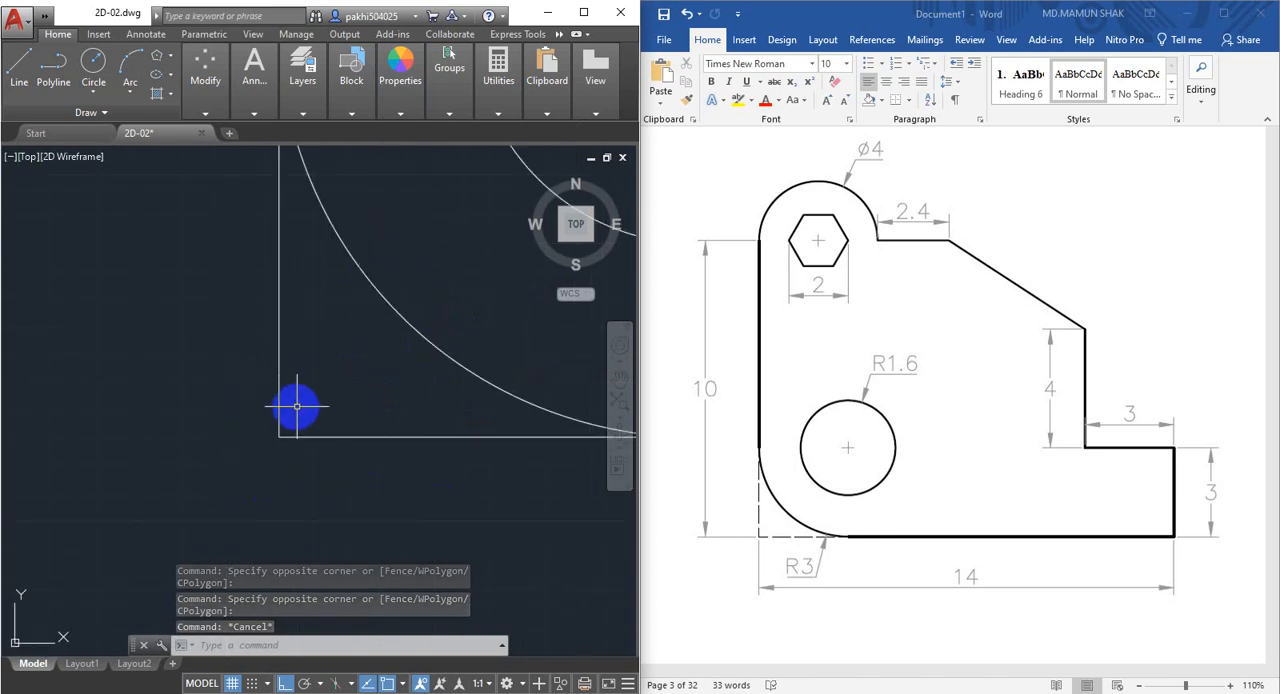
click(368, 380)
click(300, 401)
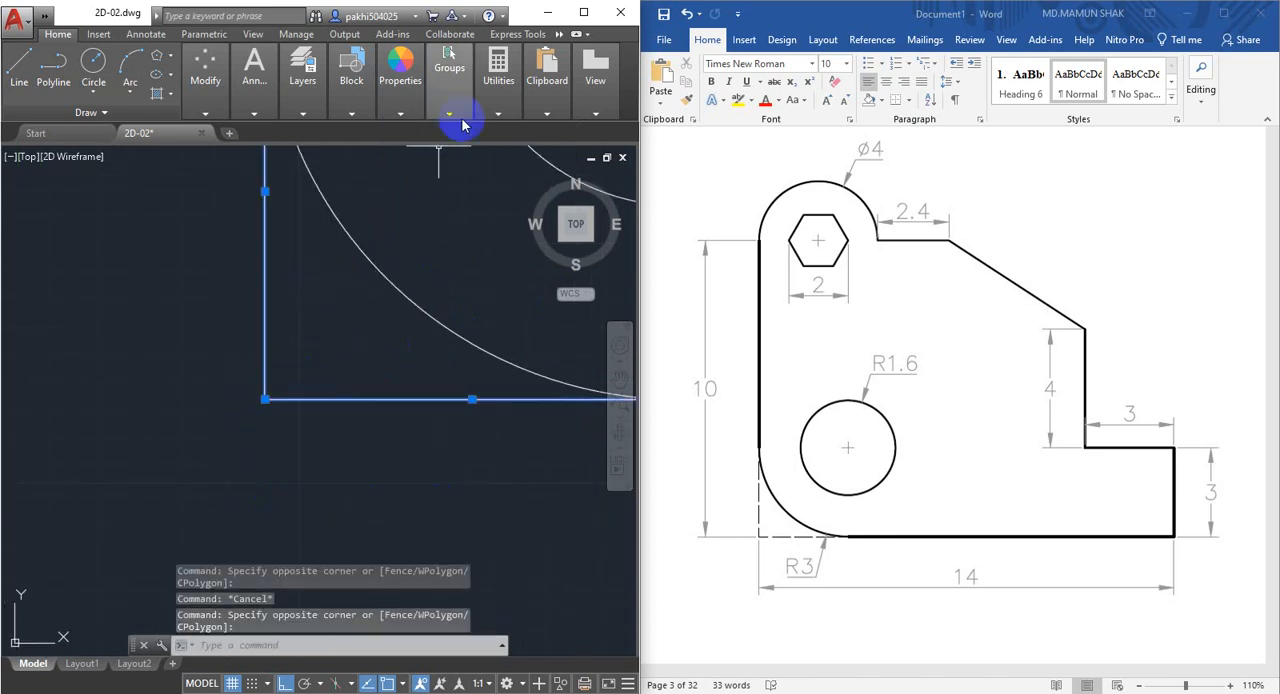
mouse_move(409, 119)
click(505, 168)
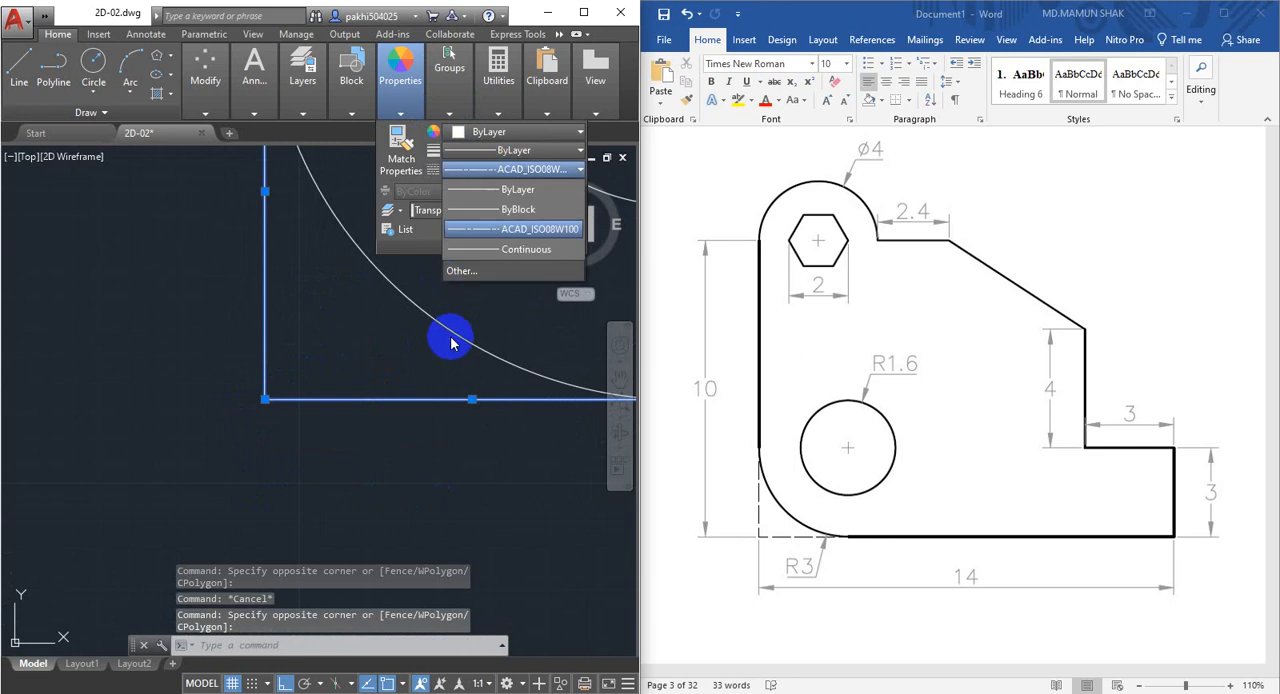
click(470, 272)
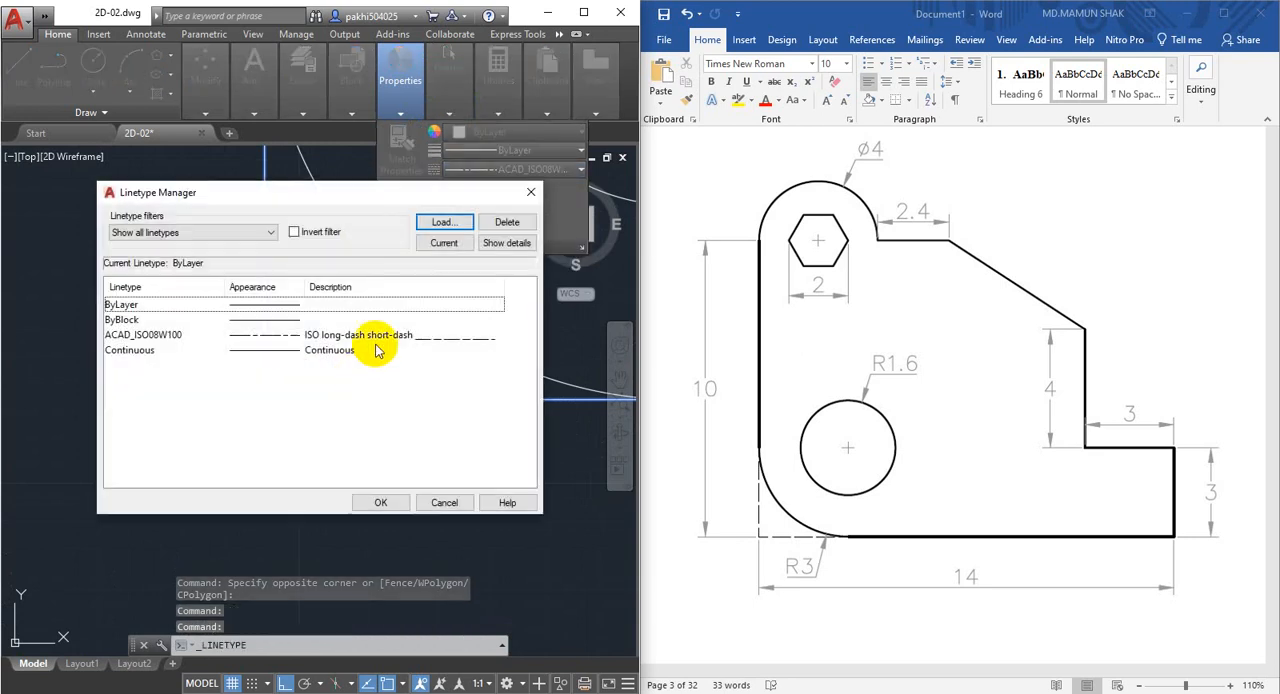
click(441, 221)
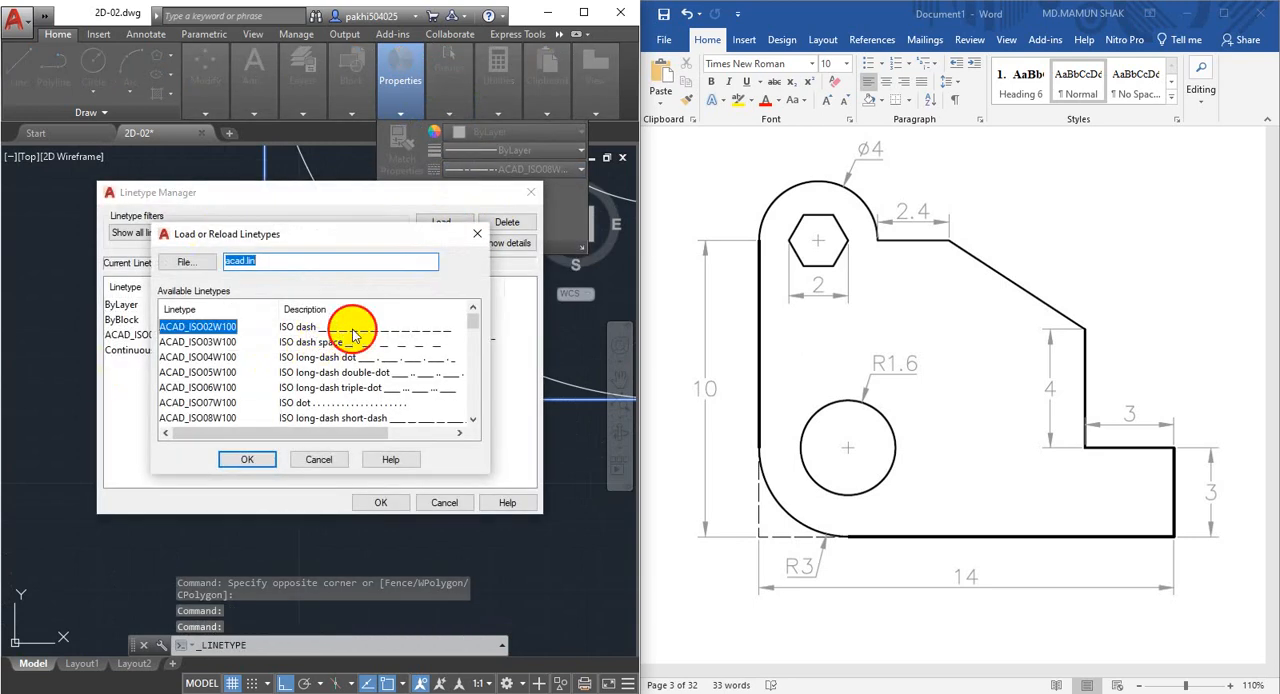
click(255, 461)
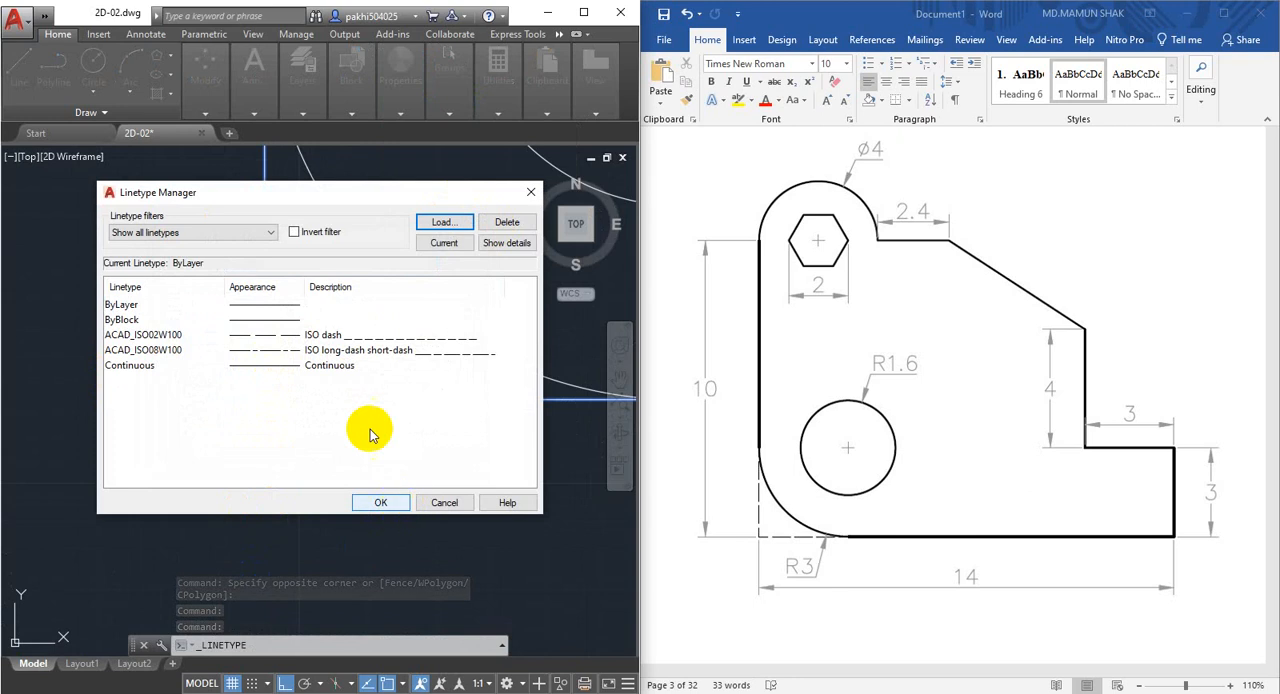
click(342, 334)
click(381, 503)
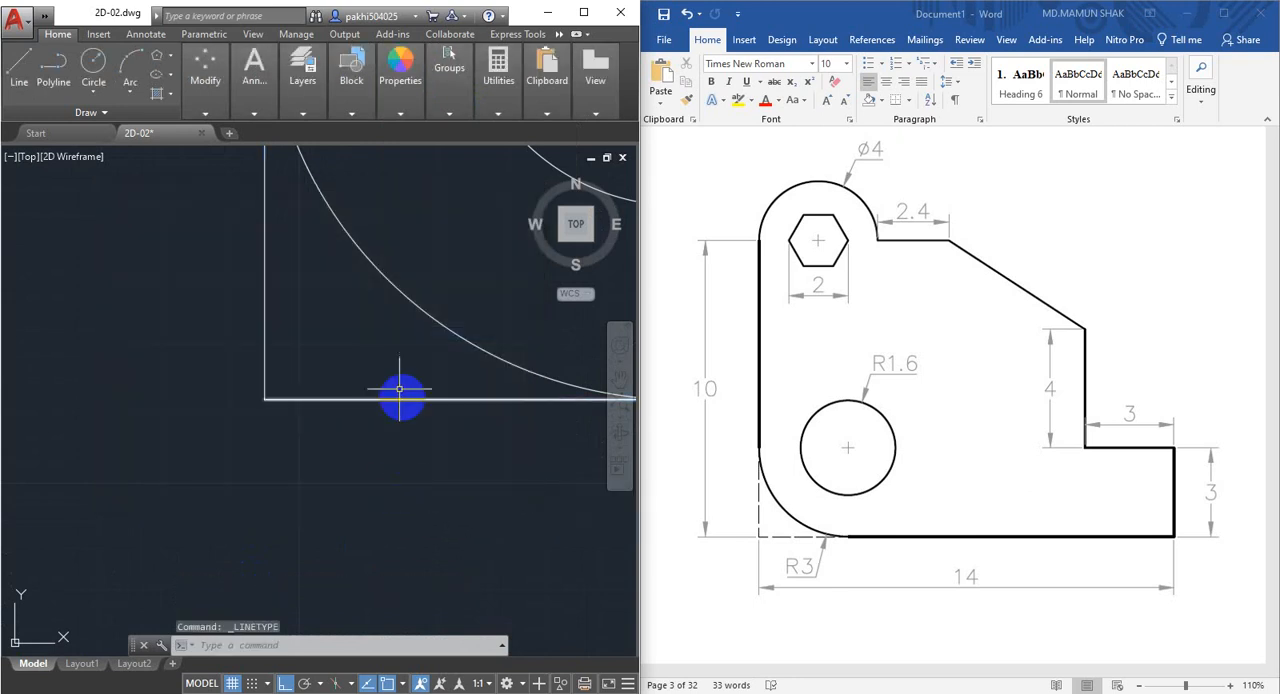
Assign the ACAD_ISO02W100 linetype to the vertical and horizontal sharp-corner lines outside the fillet.
click(386, 358)
click(311, 456)
click(314, 309)
click(213, 323)
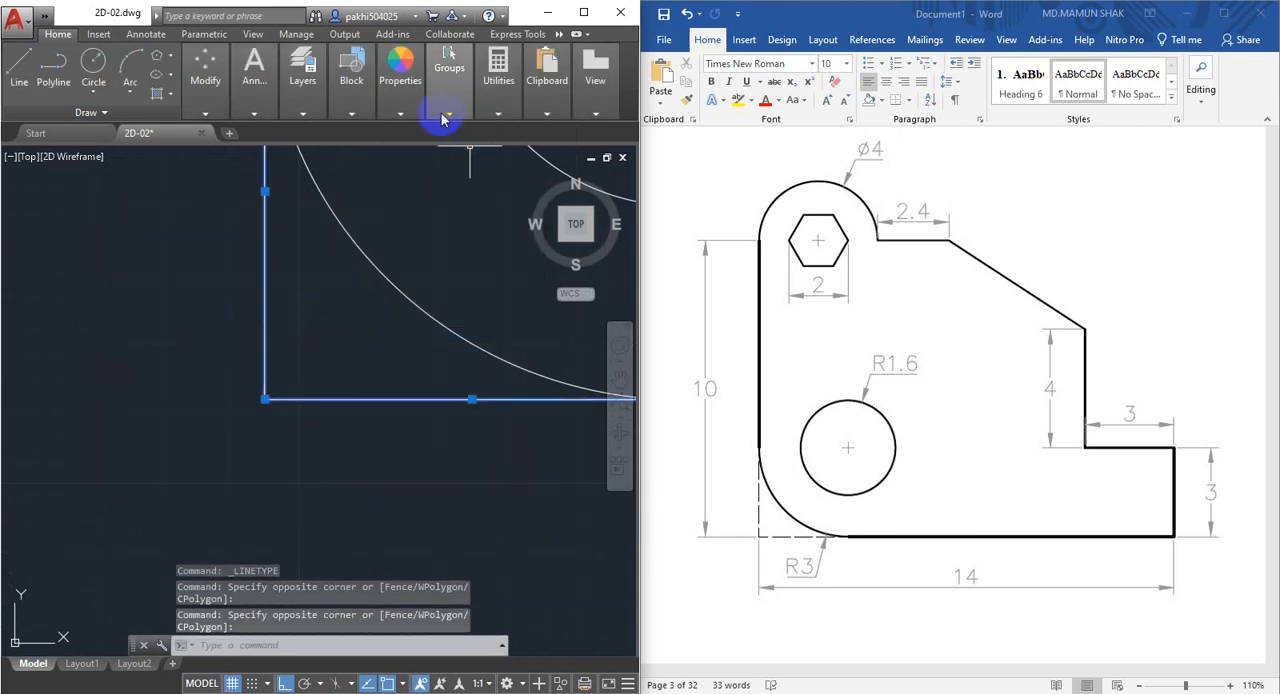
click(412, 114)
click(498, 172)
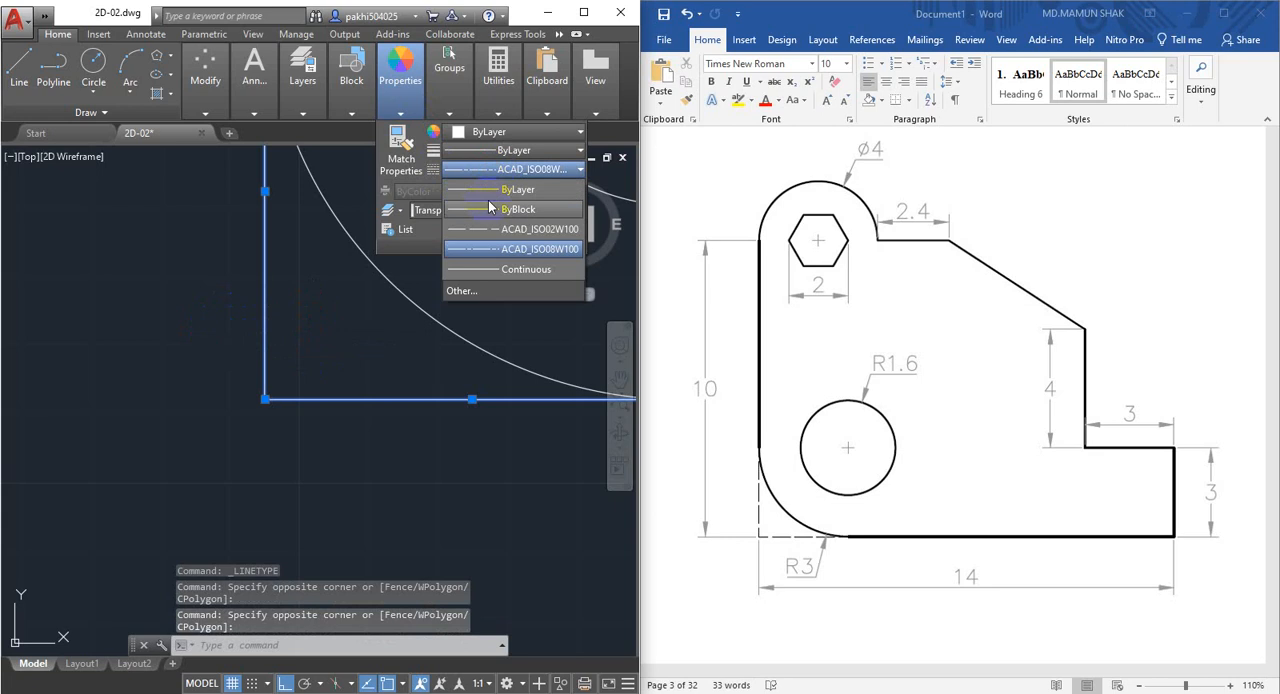
click(501, 230)
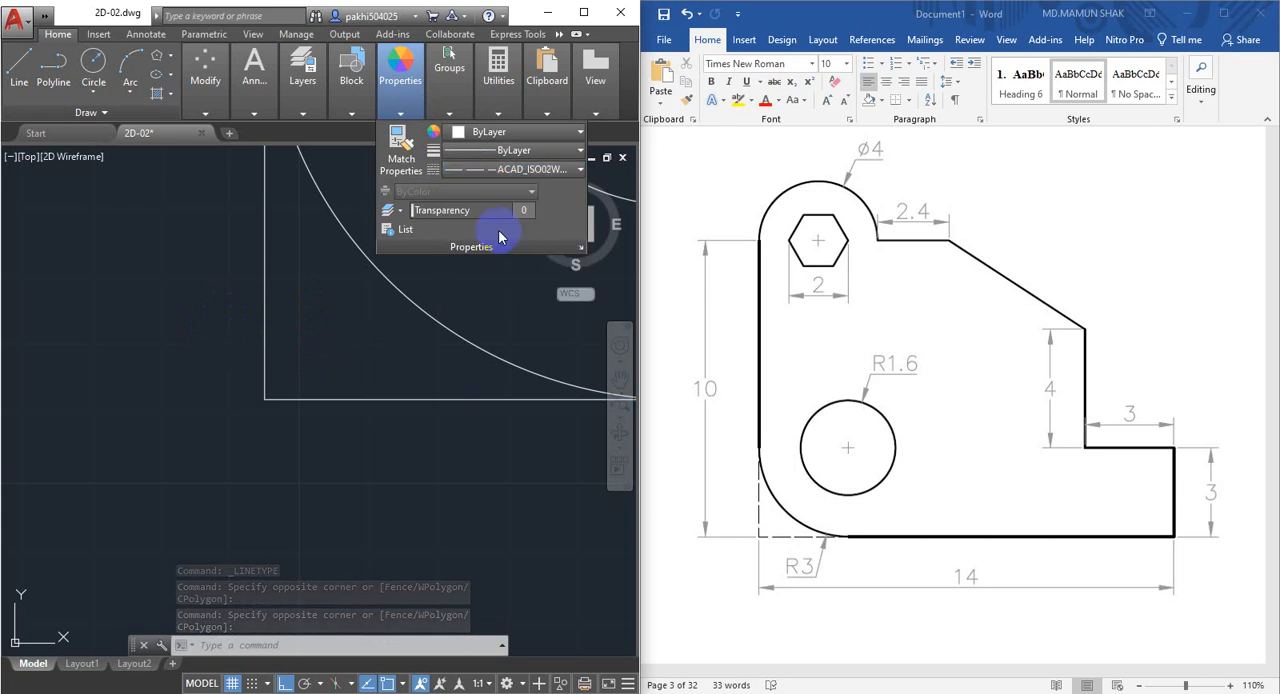
Switch the two sharp-corner lines back to the ACAD_ISO08W100 linetype and deselect them.
click(495, 170)
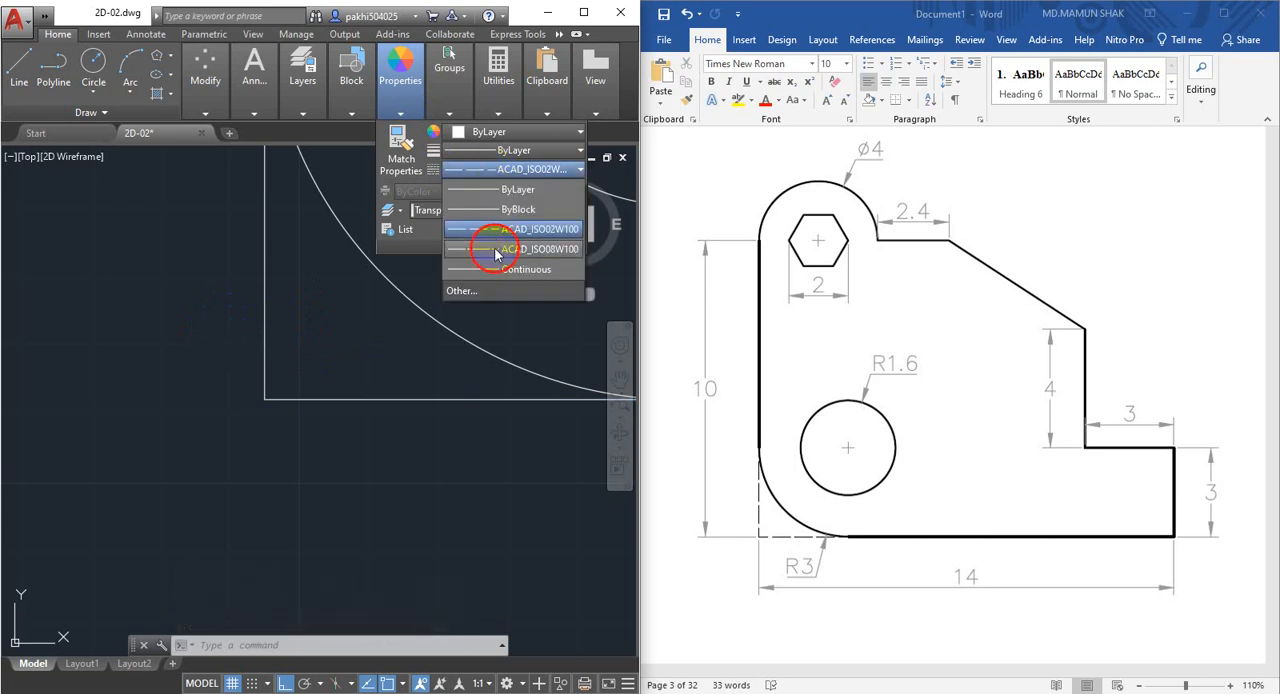
click(495, 250)
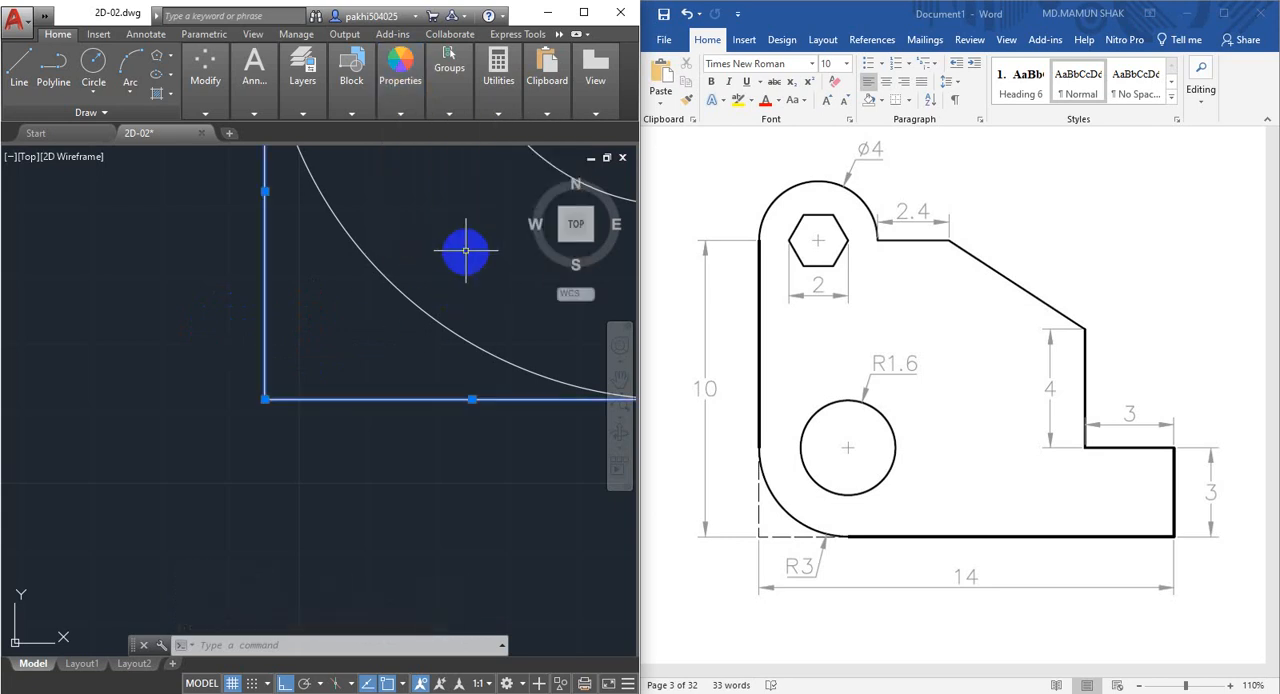
scroll(294, 371, down, 3)
mouse_move(294, 366)
middle_down()
mouse_move(284, 446)
mouse_move(226, 437)
middle_up()
key(Escape)
Add a diameter dimension to the large arc around the hexagon, placing its text above and to the right of the arc.
scroll(295, 444, down, 6)
scroll(308, 432, up, 2)
scroll(300, 404, up, 2)
mouse_move(298, 361)
middle_down()
mouse_move(292, 450)
mouse_move(338, 402)
middle_up()
scroll(291, 374, down, 2)
scroll(284, 280, up, 2)
middle_drag(267, 311, 312, 352)
click(262, 86)
click(302, 80)
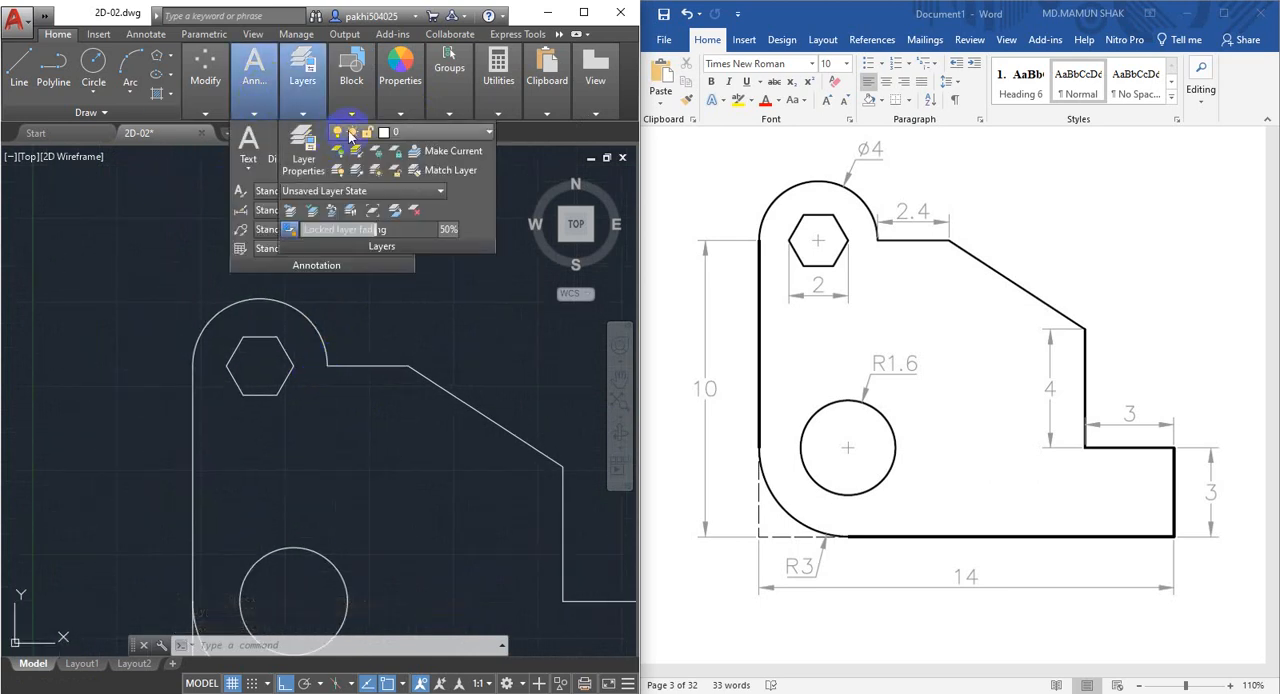
click(257, 78)
click(370, 133)
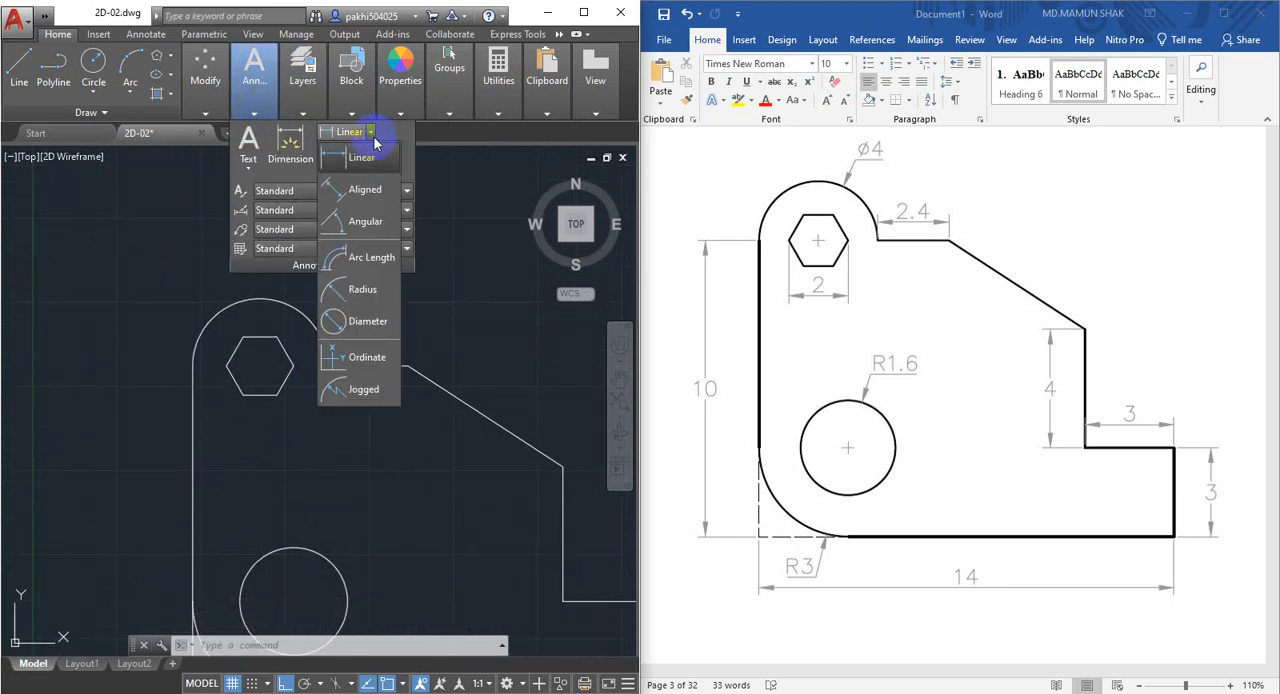
click(367, 321)
click(305, 318)
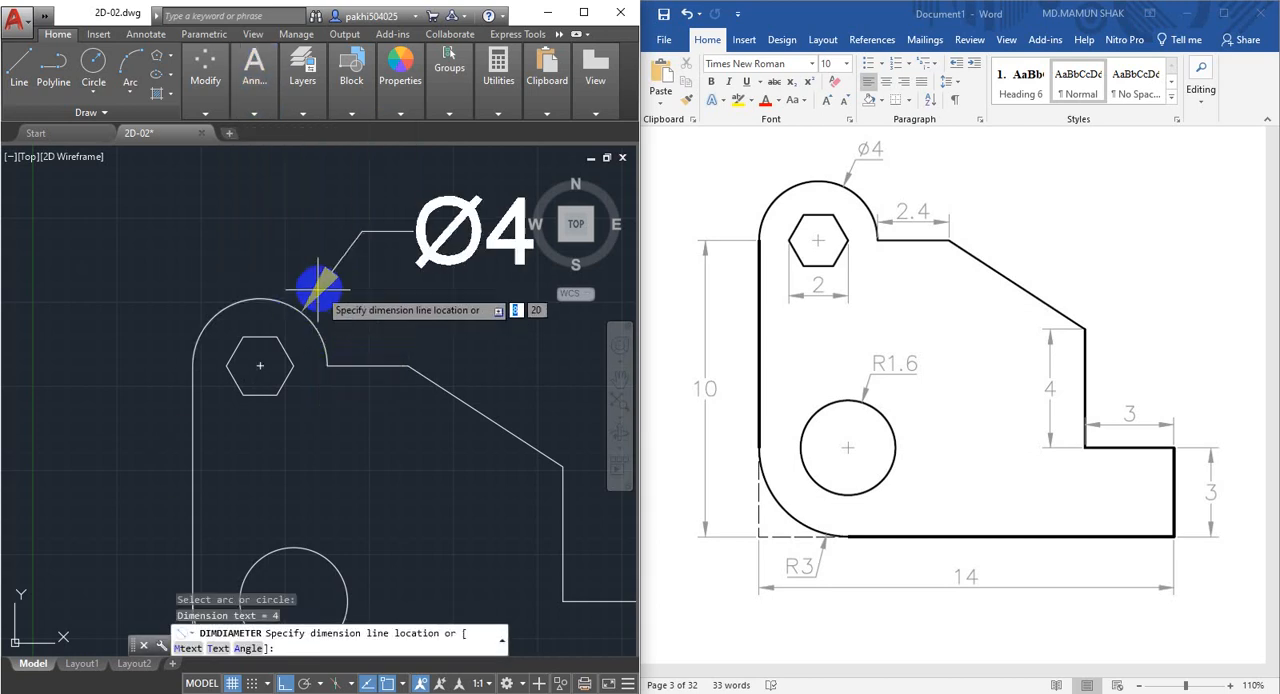
click(305, 240)
scroll(340, 320, down, 3)
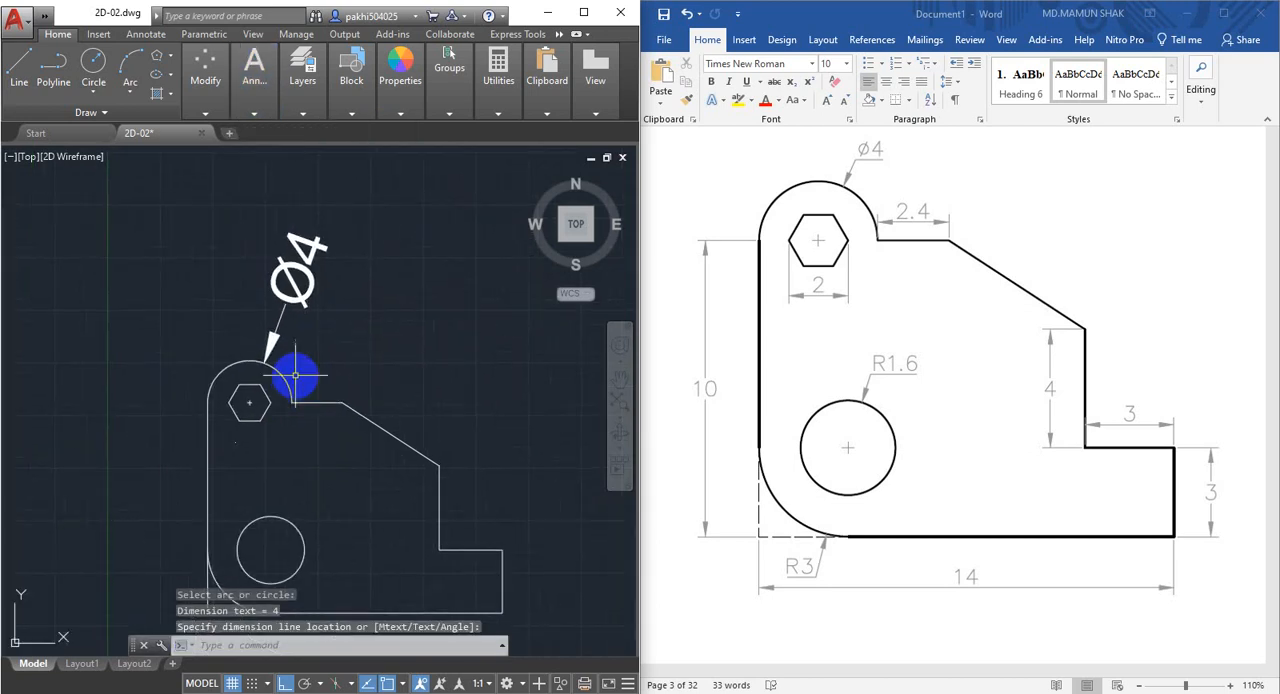
Set the arrow size of the Standard dimension style to 1.
middle_drag(311, 338, 300, 367)
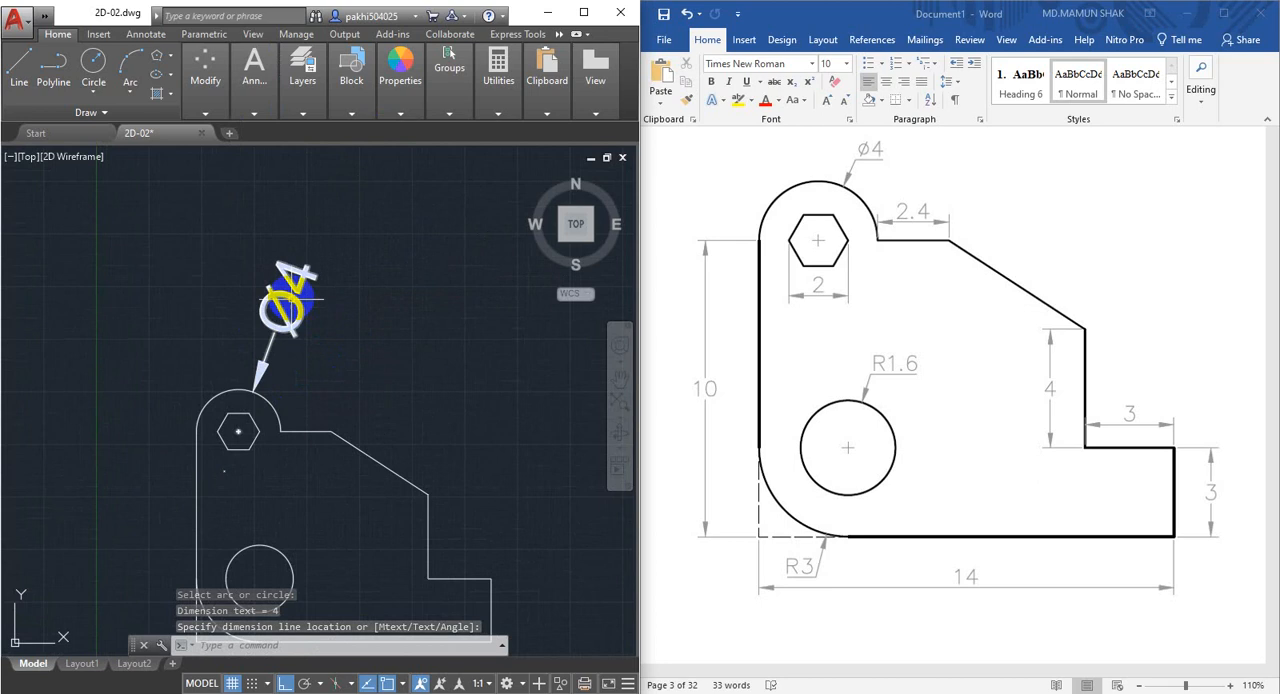
scroll(272, 320, up, 2)
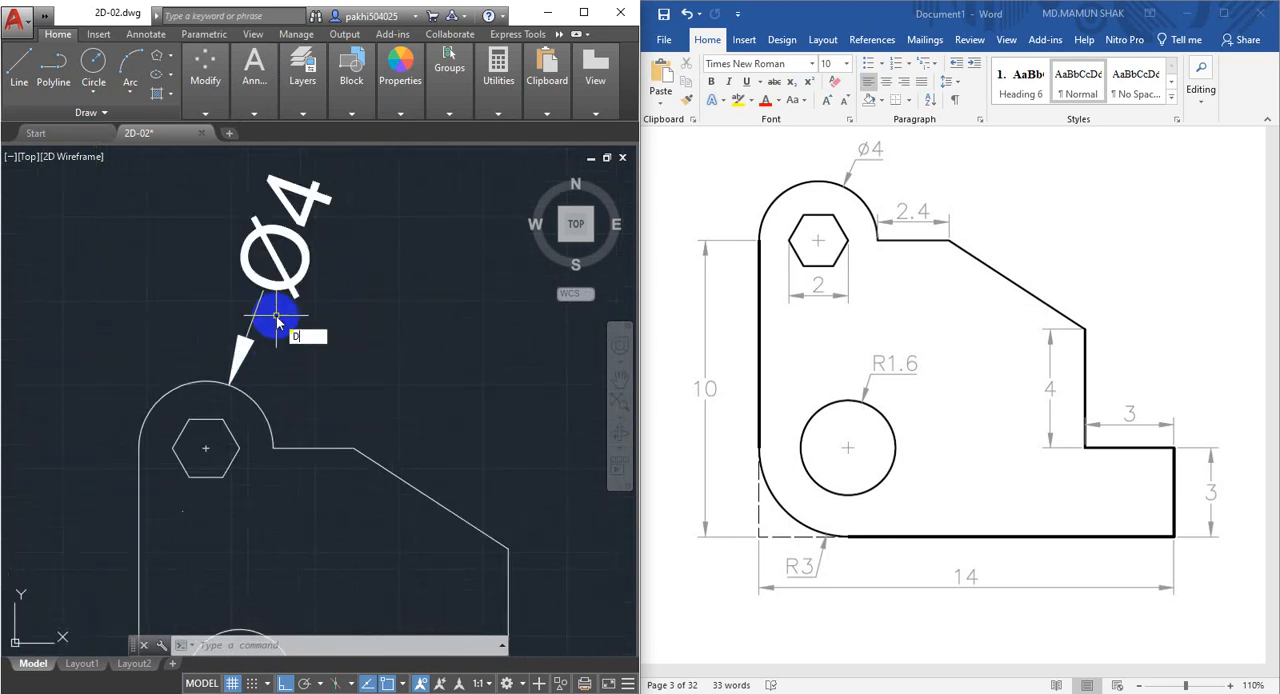
key(Return)
click(500, 326)
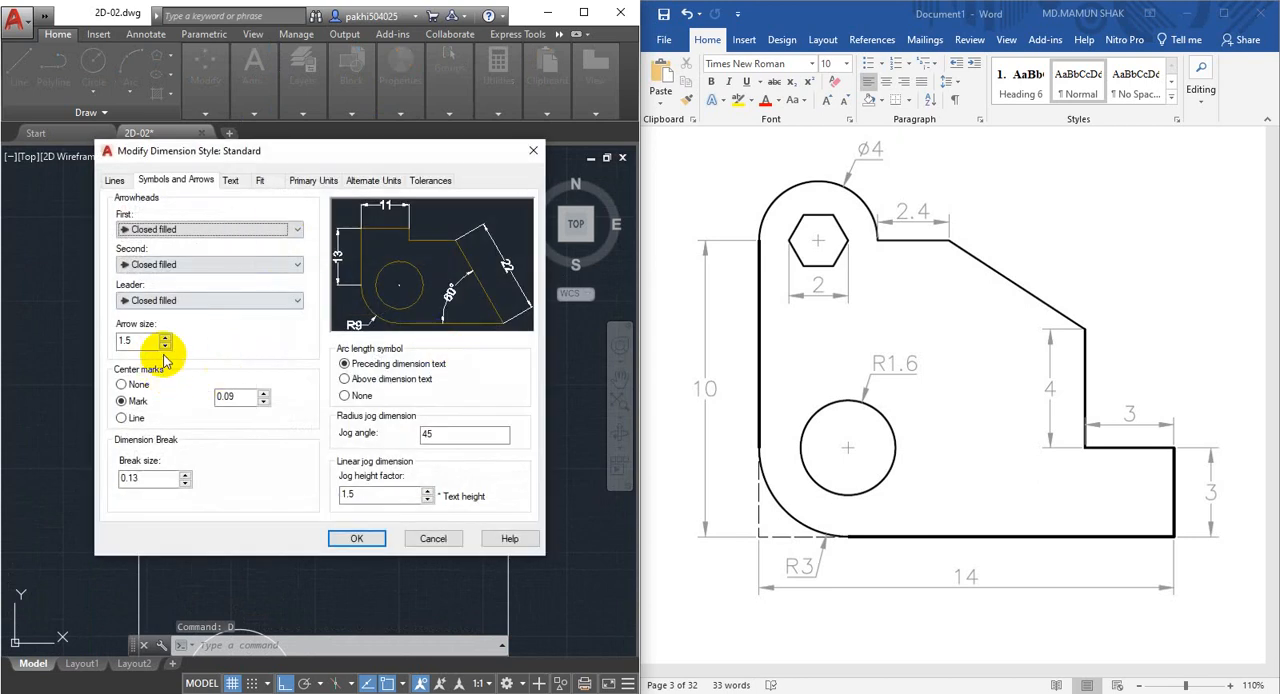
drag(150, 341, 66, 364)
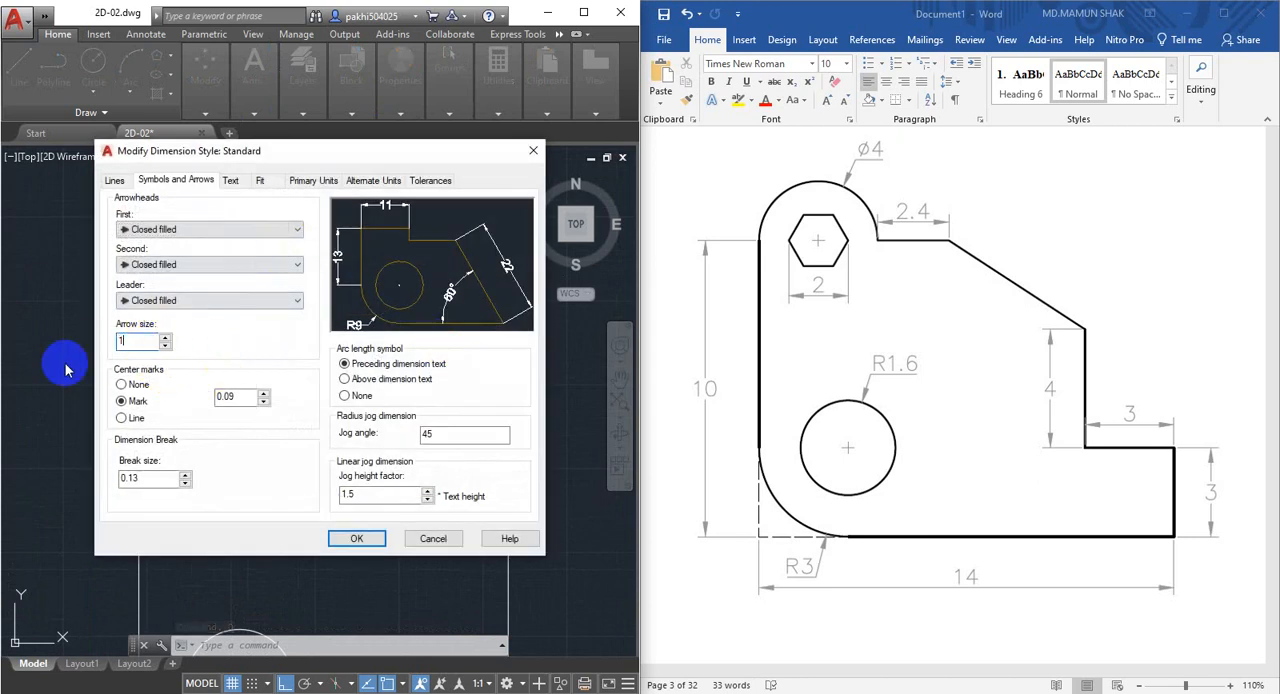
Set the height of the Standard text style used by the dimensions to 1 and save the dimension style.
click(236, 182)
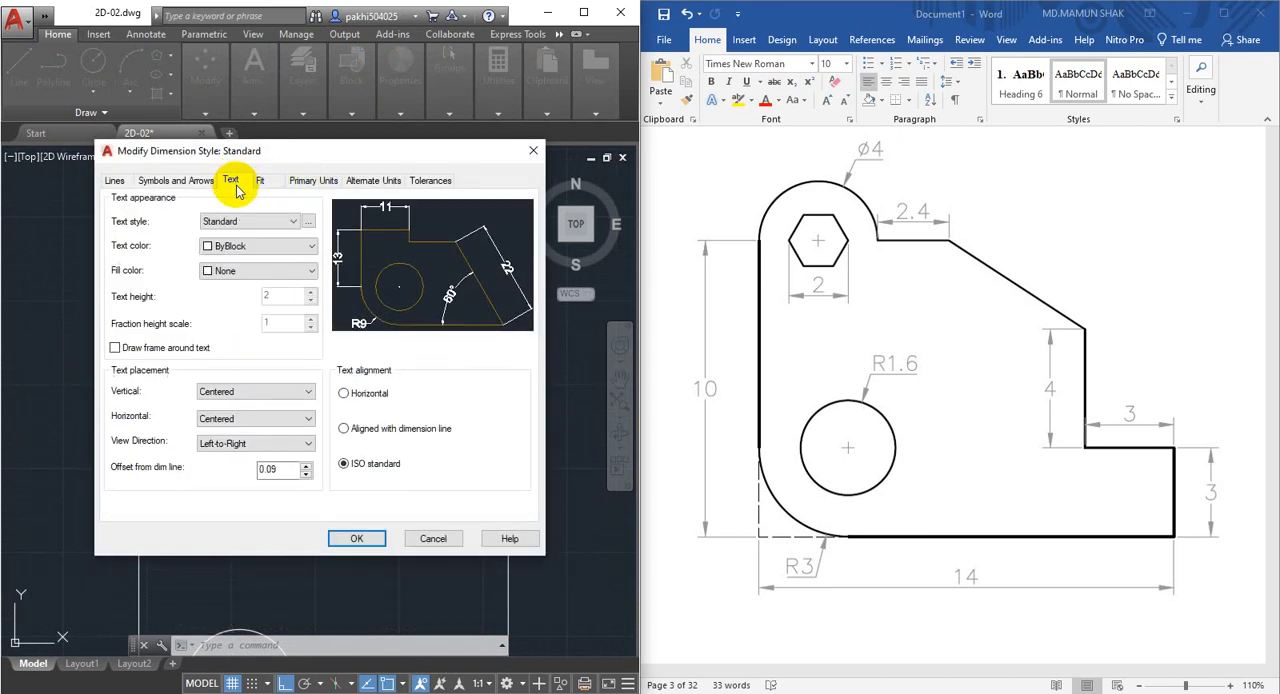
click(310, 221)
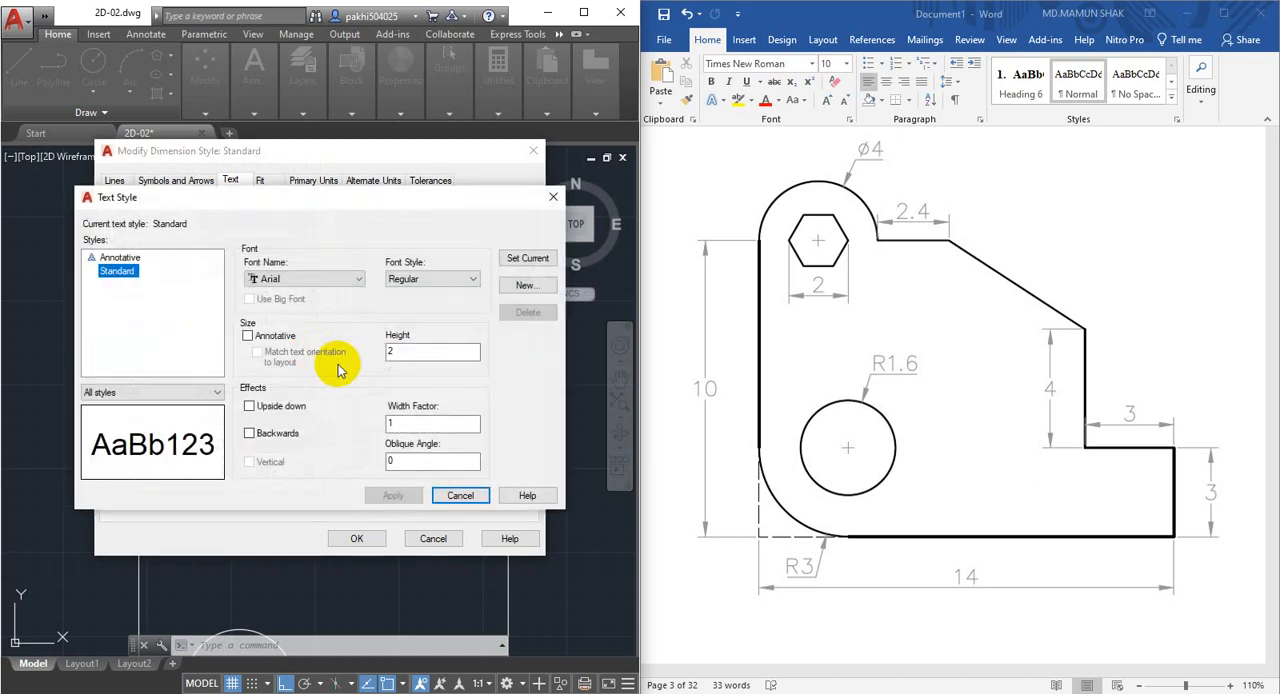
double_click(394, 352)
text(1)
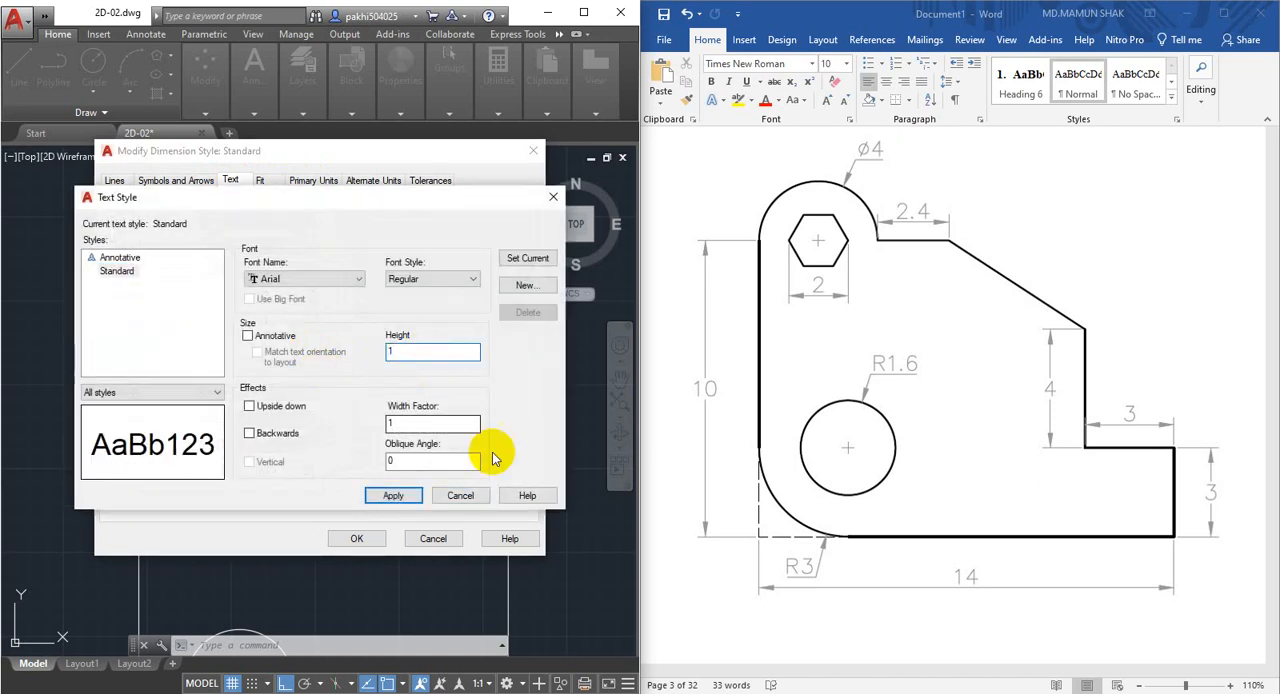
click(392, 495)
click(460, 495)
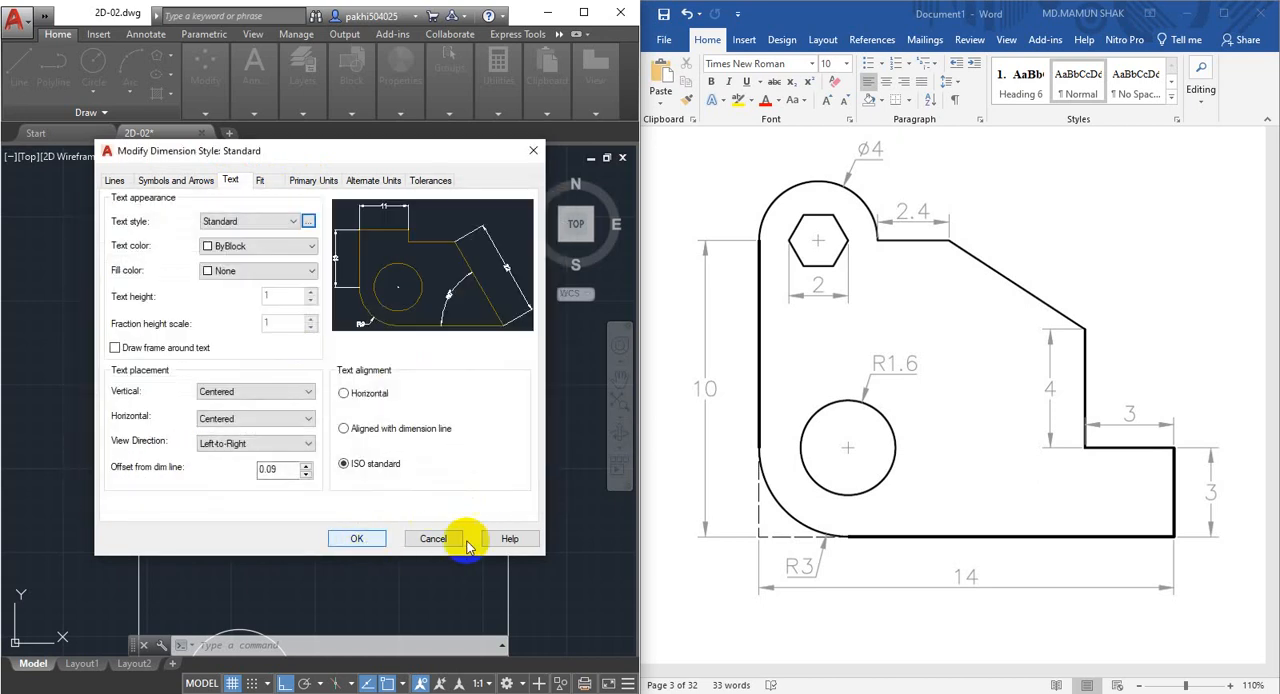
click(357, 538)
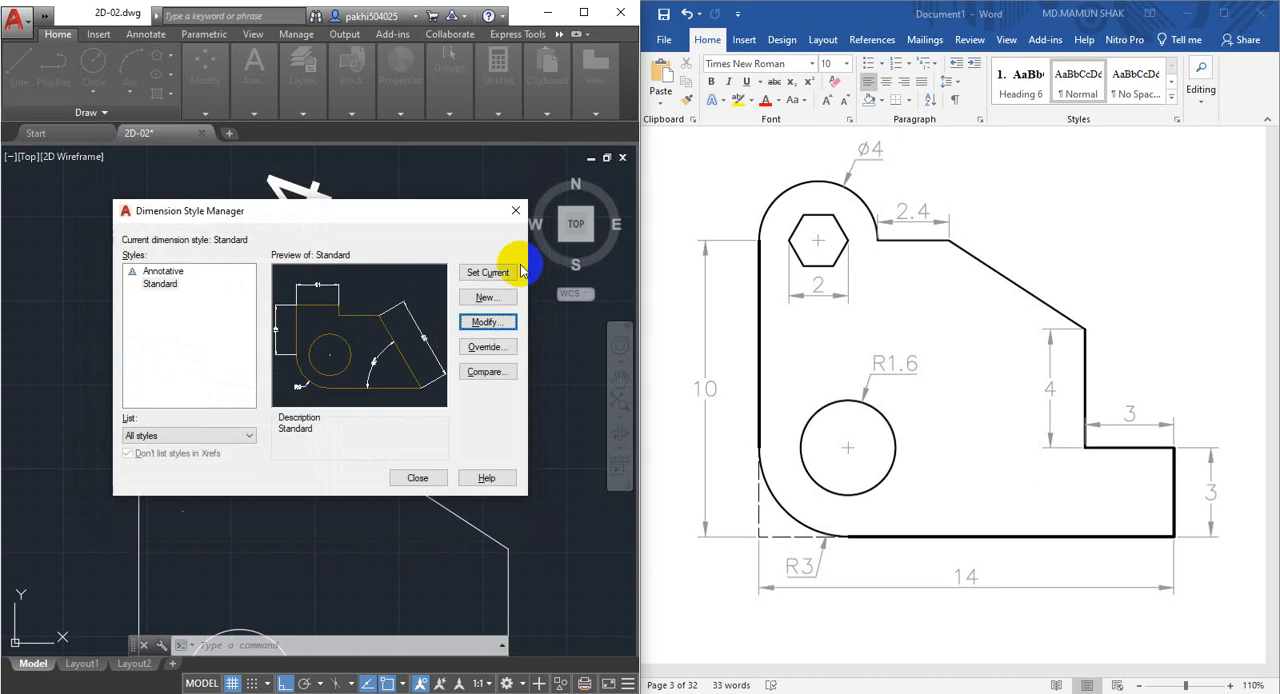
click(430, 477)
Reduce the arrow size of the Standard dimension style to 0.75.
middle_drag(316, 340, 289, 324)
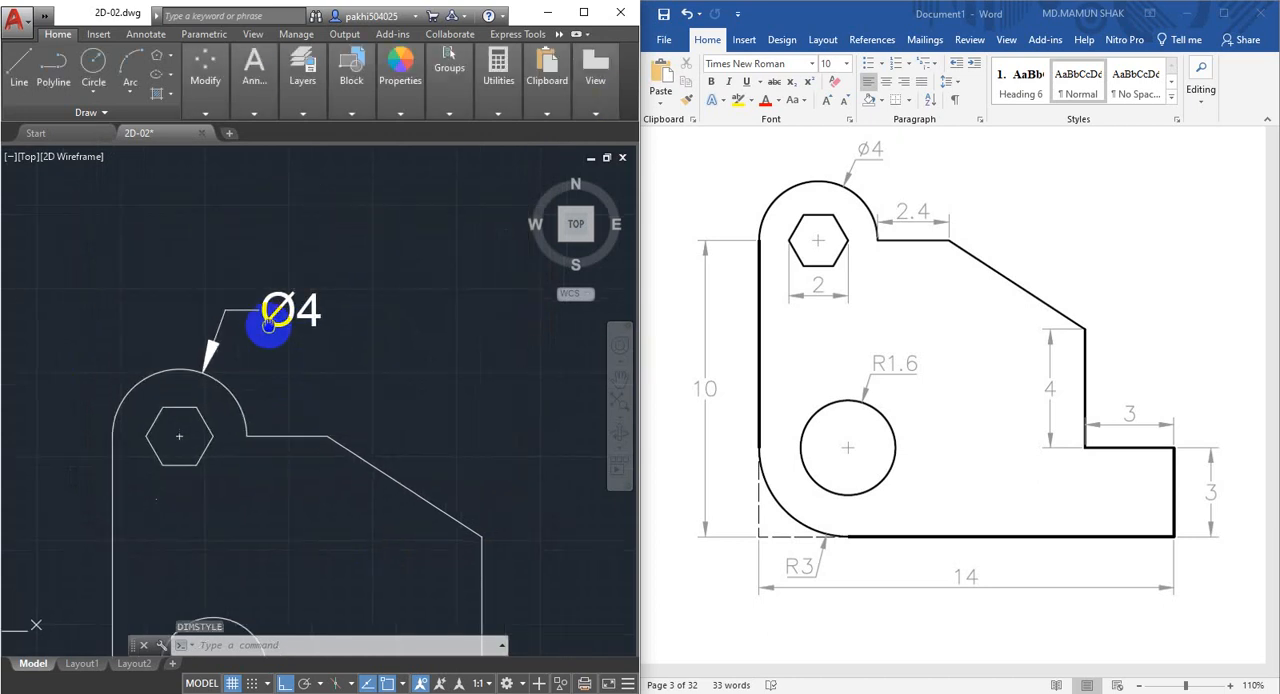
scroll(265, 318, up, 2)
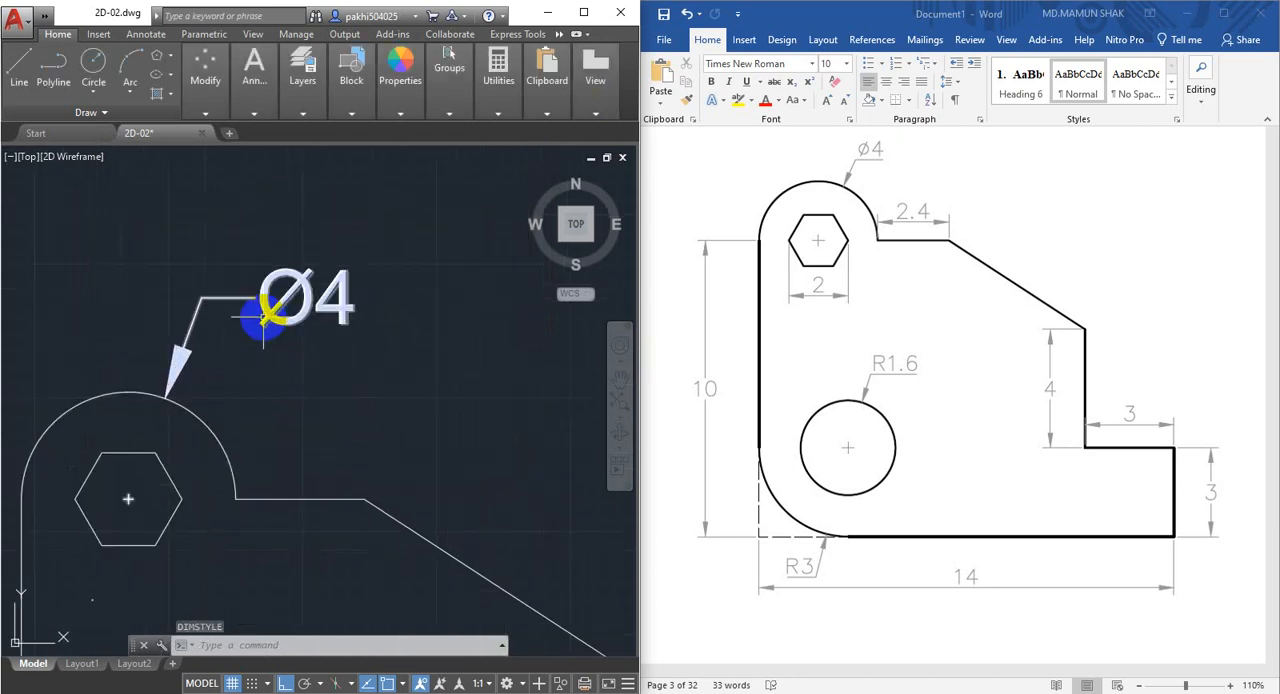
scroll(265, 318, up, 2)
scroll(260, 311, down, 2)
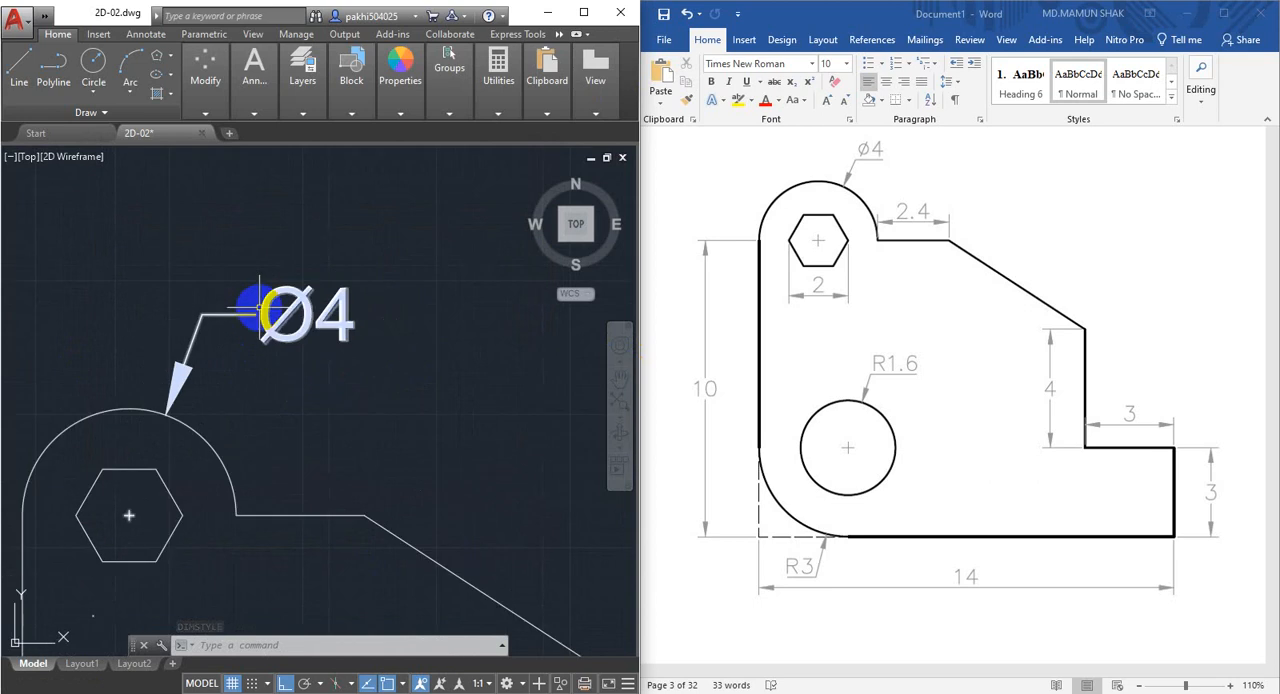
text(d)
key(Return)
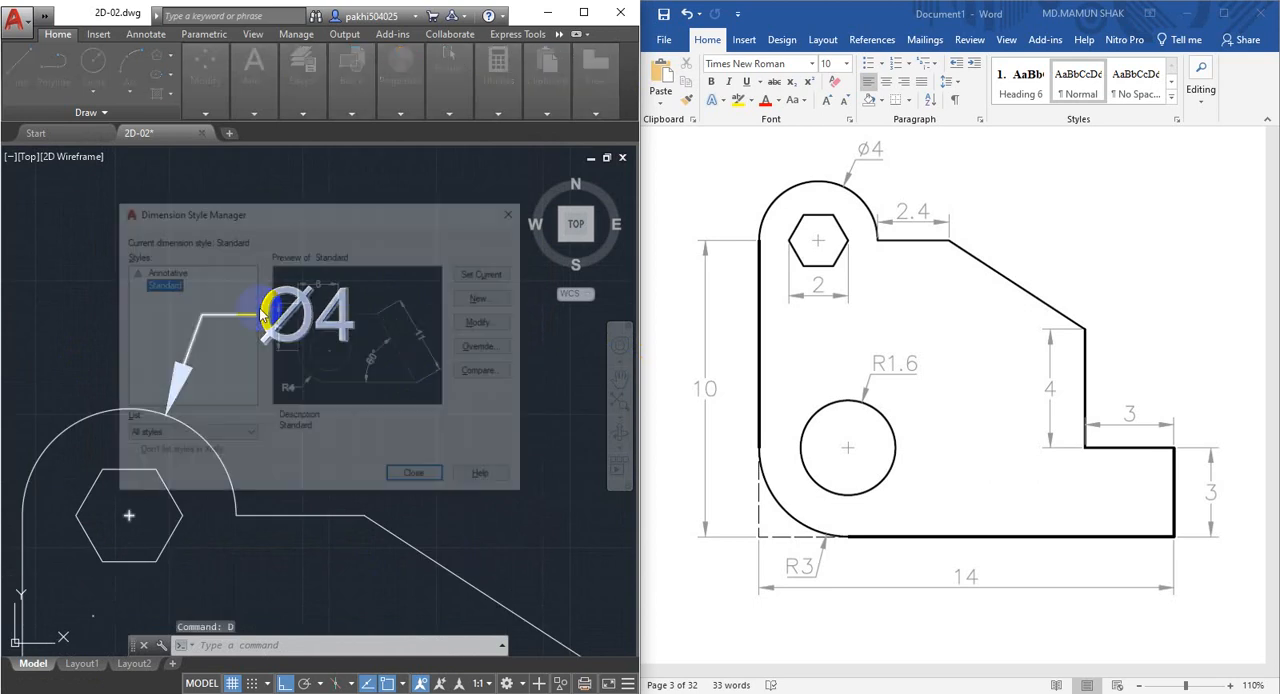
click(490, 323)
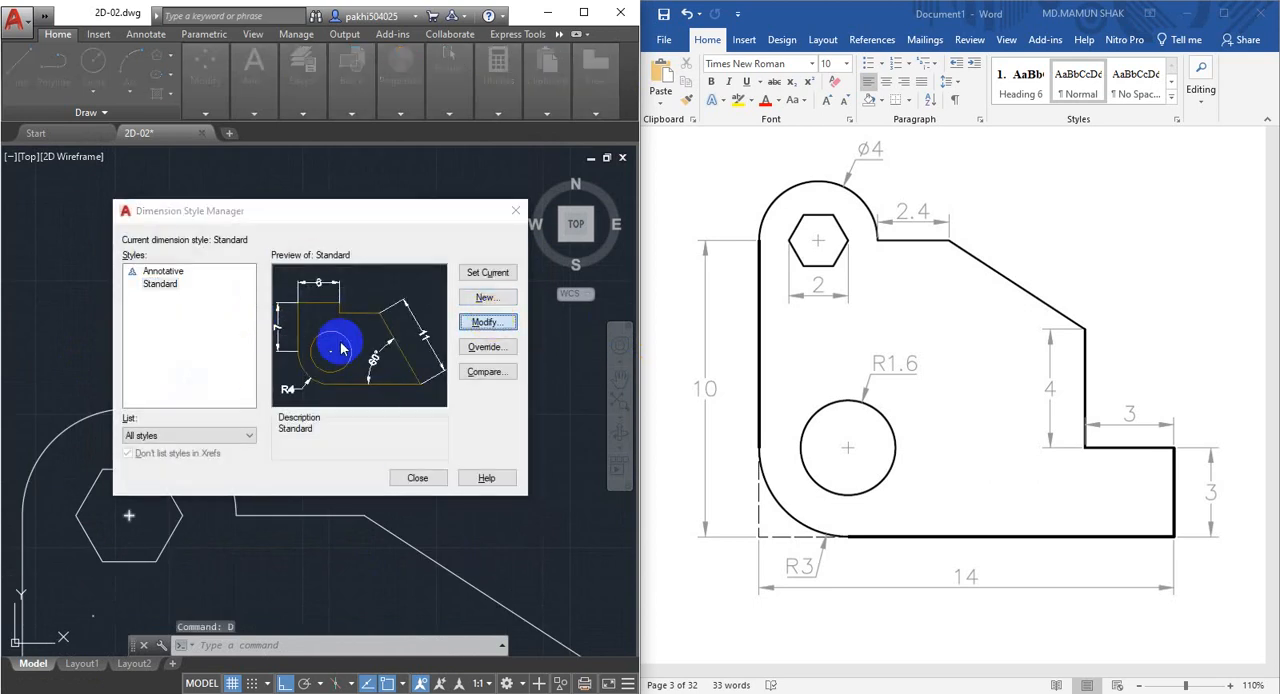
click(178, 181)
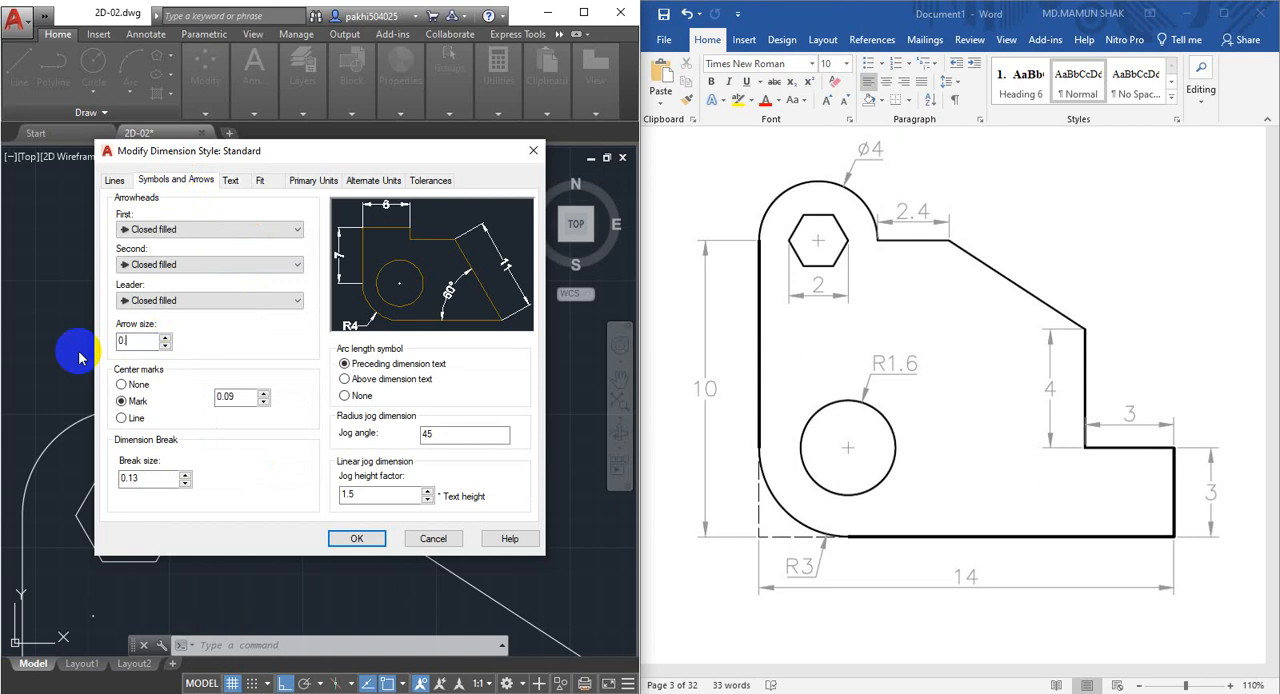
Set the Standard text style's height to 0.75 and save the dimension style.
click(237, 185)
click(309, 221)
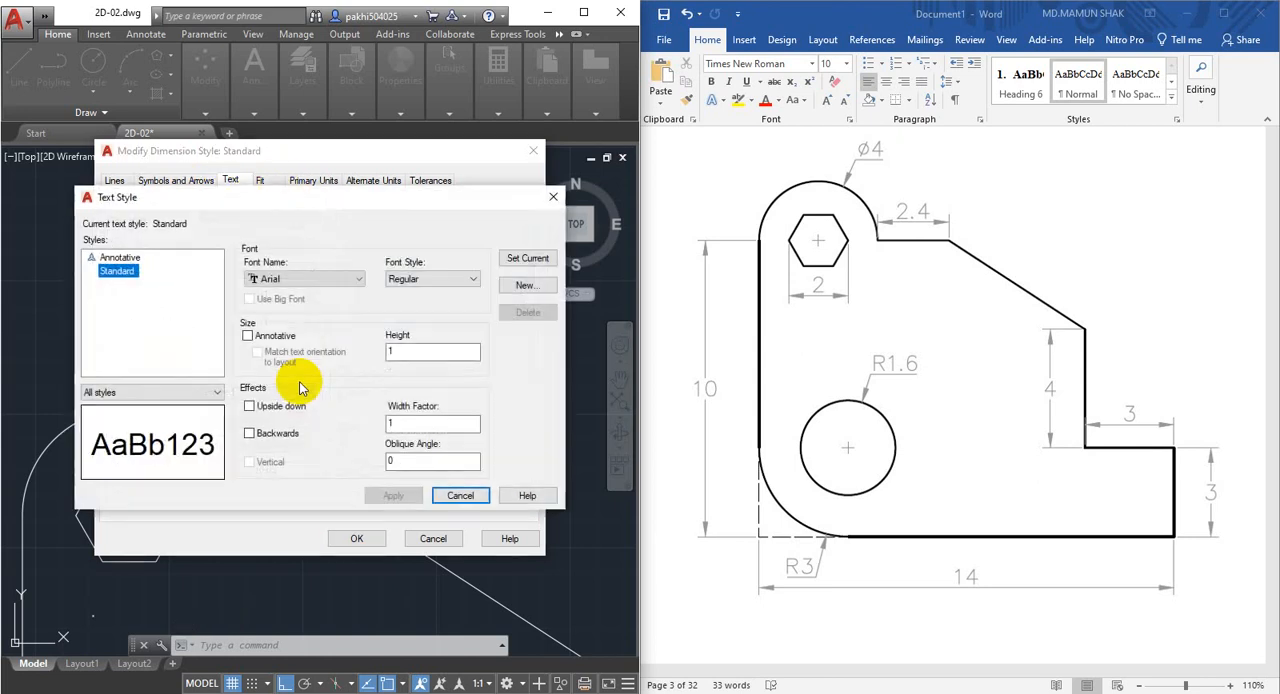
double_click(446, 352)
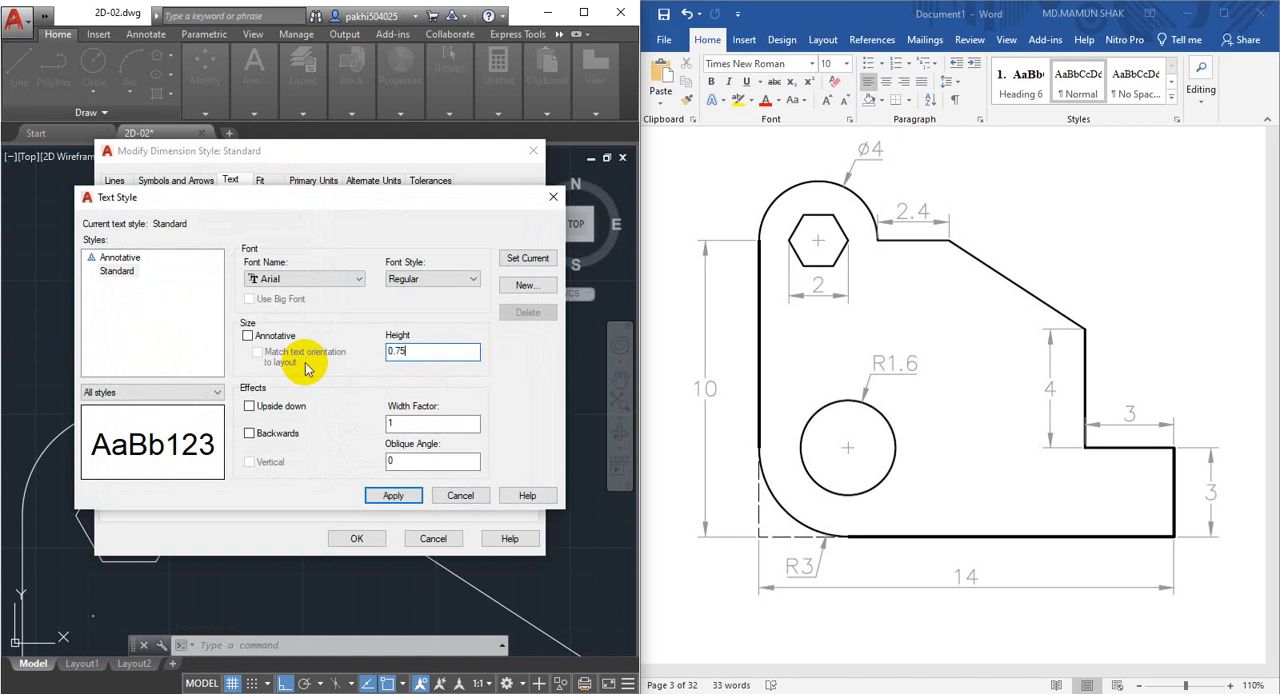
click(462, 495)
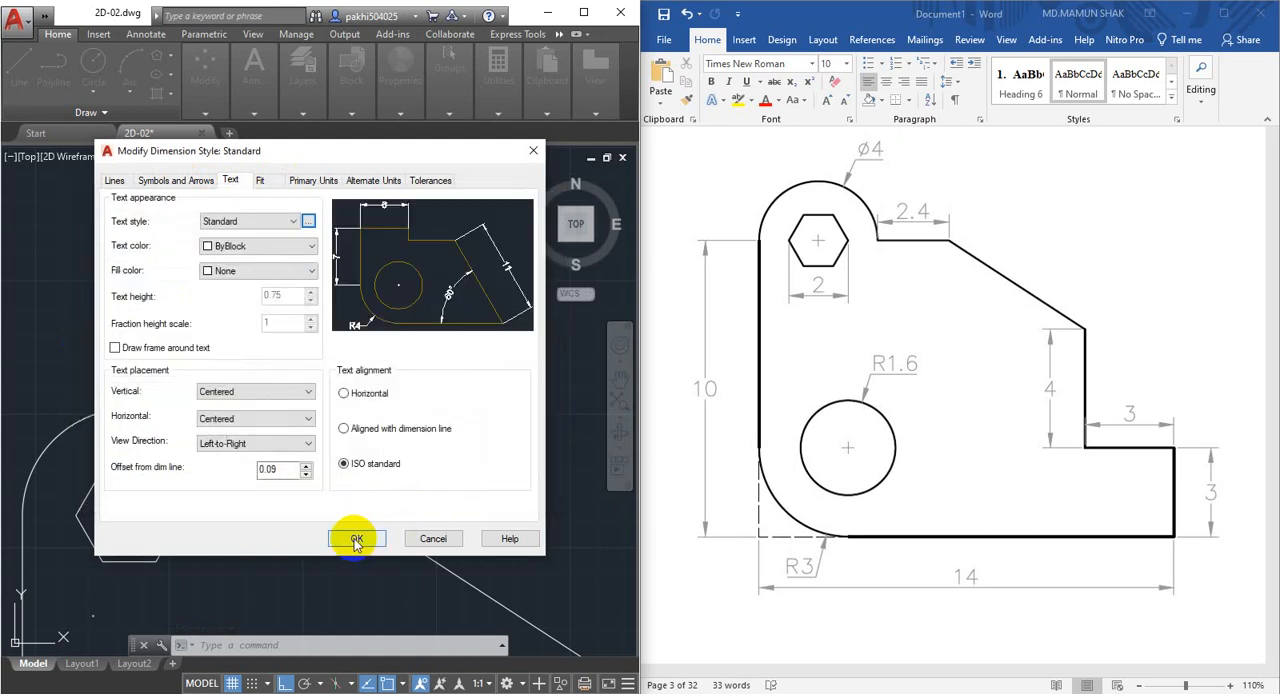
click(355, 538)
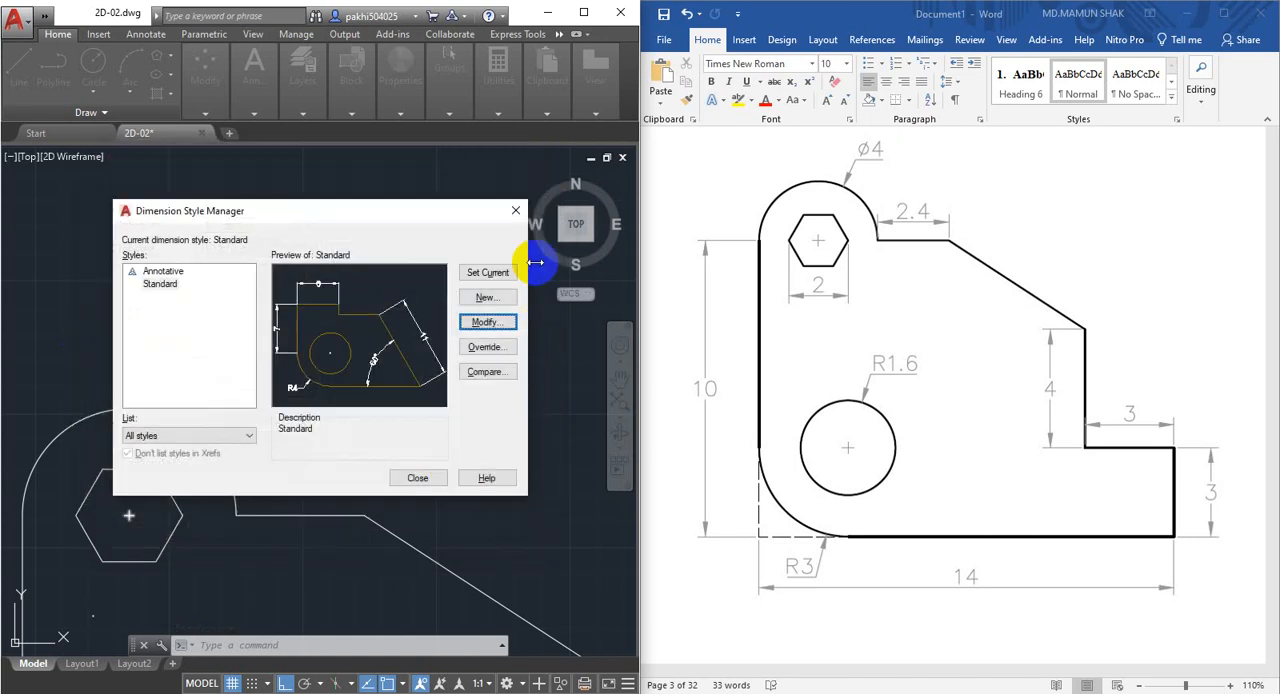
click(420, 478)
Dimension the short horizontal edge between the large arc and the sloped line, placing the dimension above the edge.
middle_drag(277, 374, 280, 283)
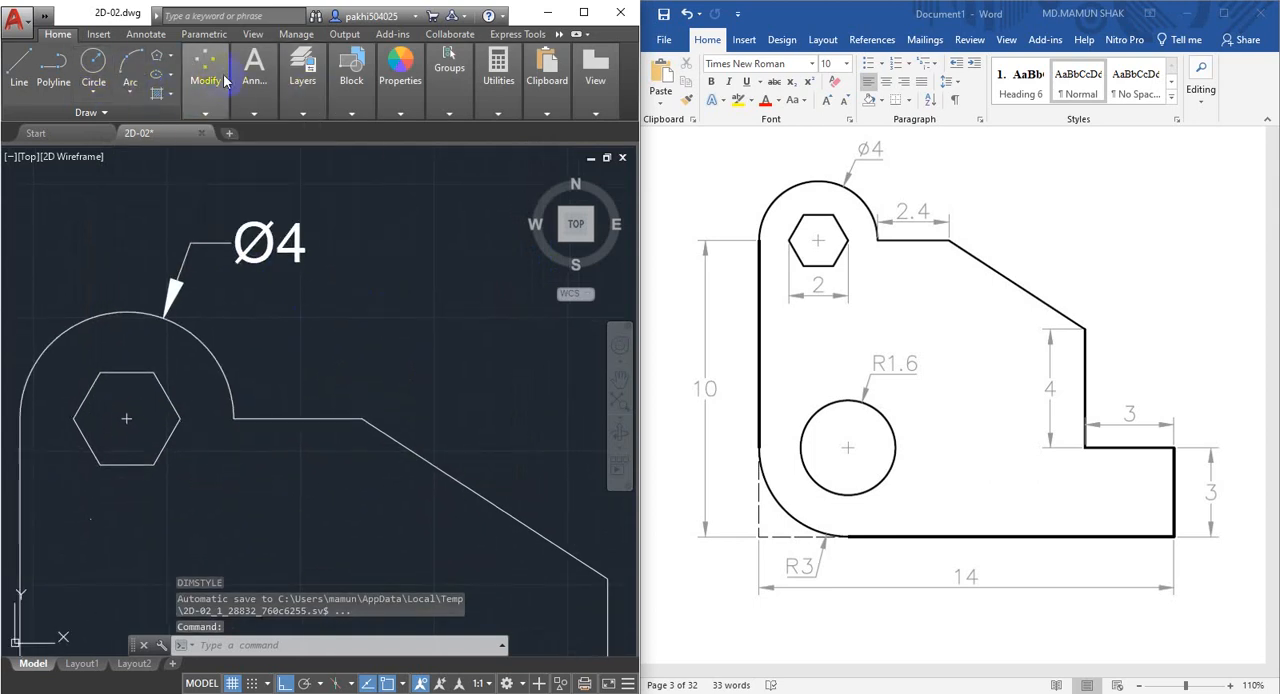
mouse_move(276, 77)
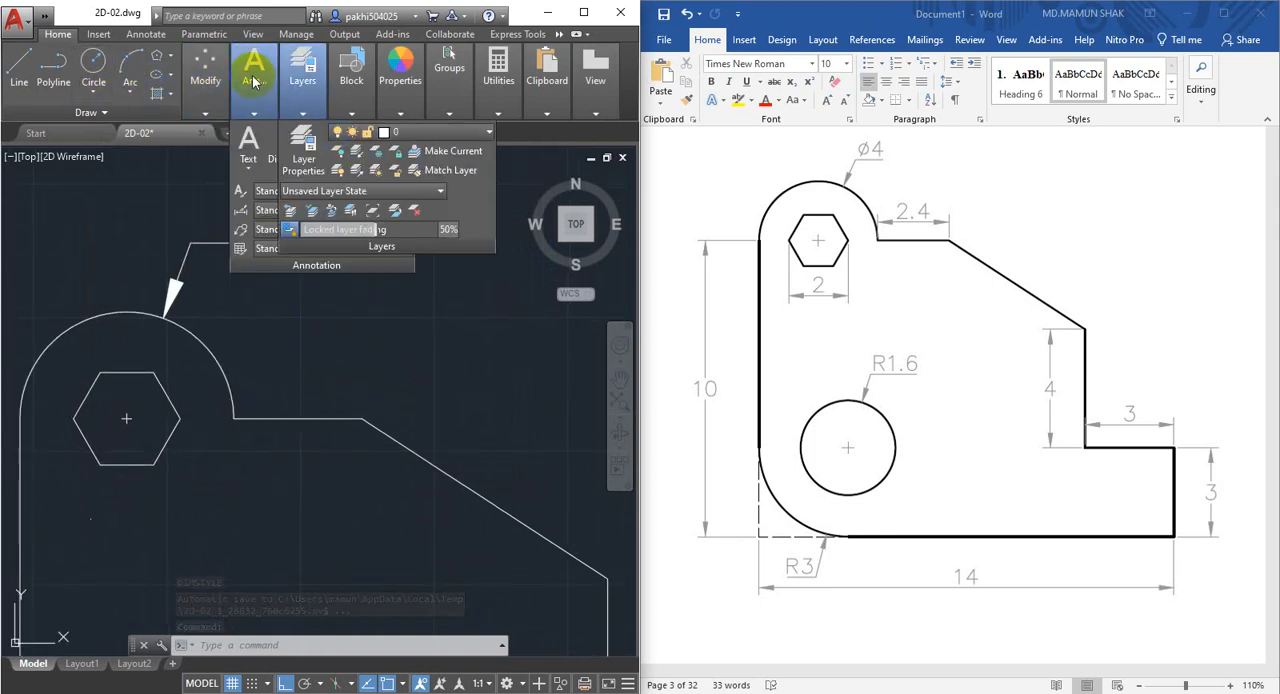
click(284, 146)
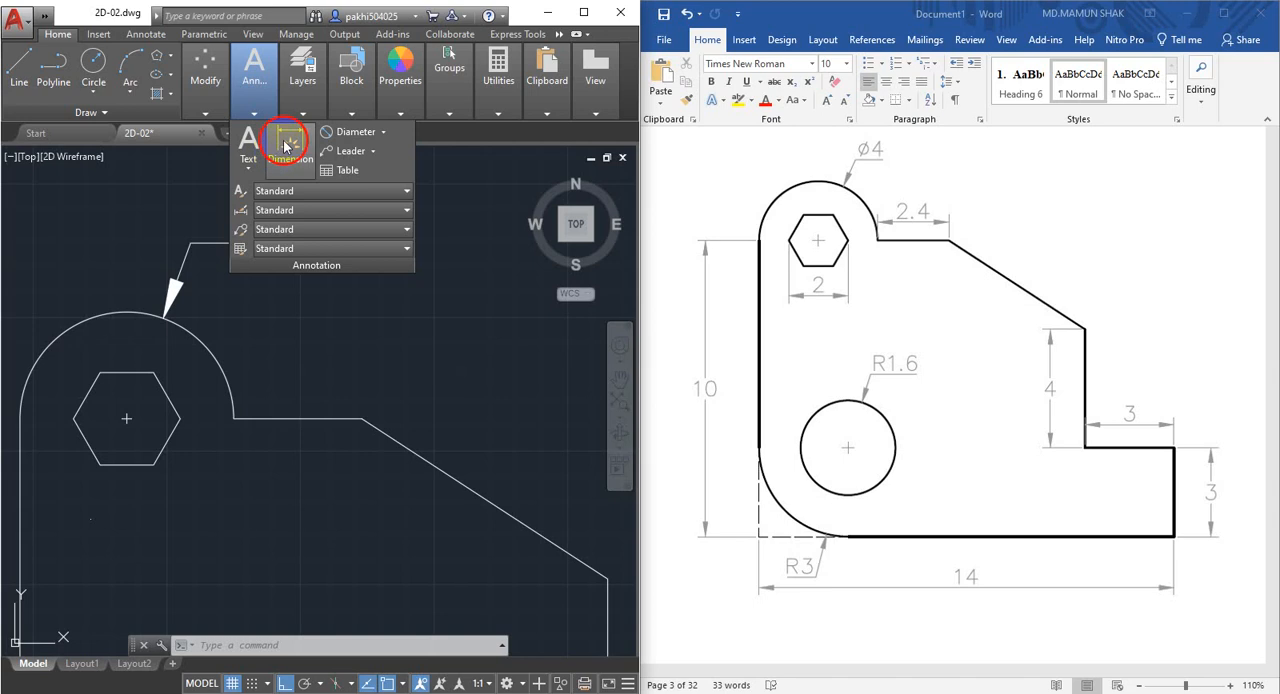
click(233, 417)
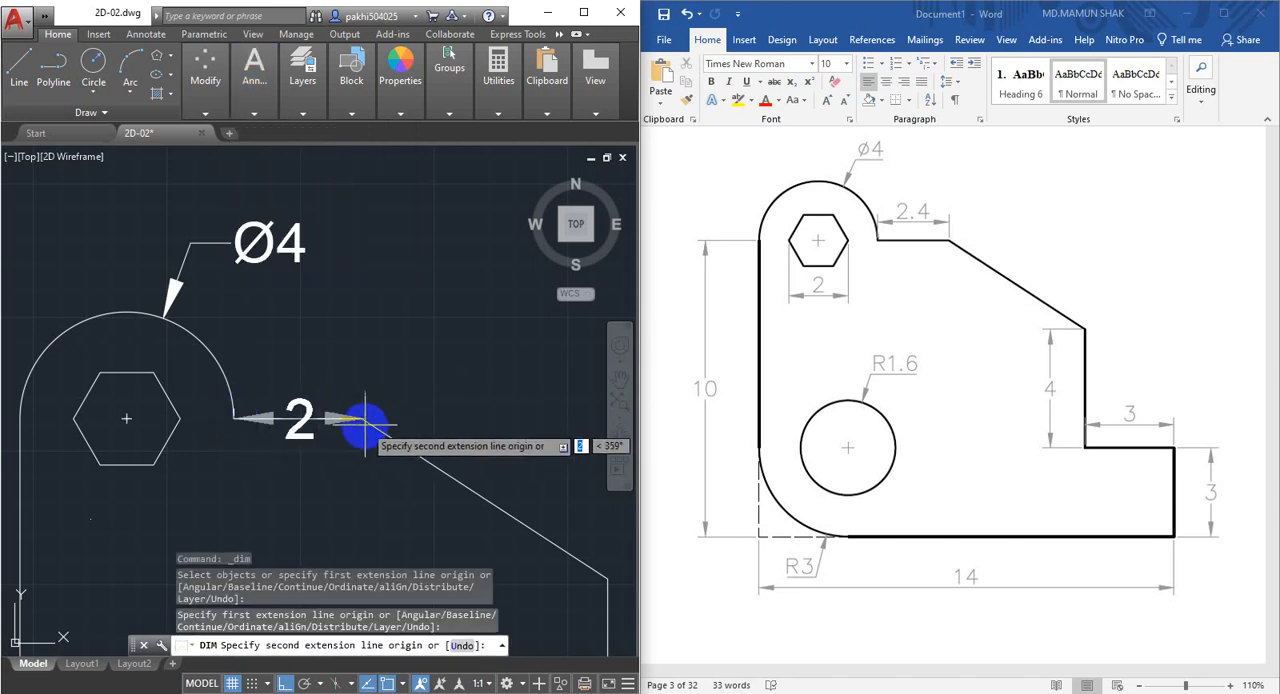
click(362, 418)
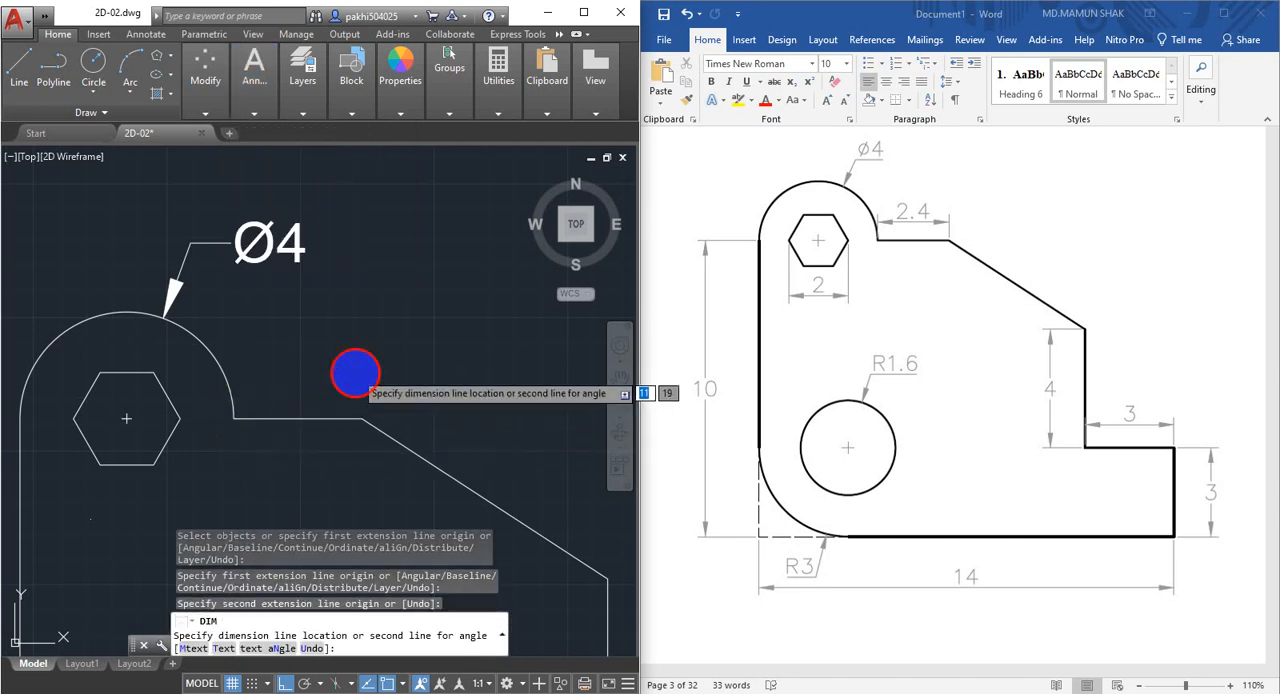
click(354, 373)
Examine the text and arrowheads of the new dimension above the short horizontal edge.
middle_drag(356, 396, 319, 377)
scroll(272, 350, up, 2)
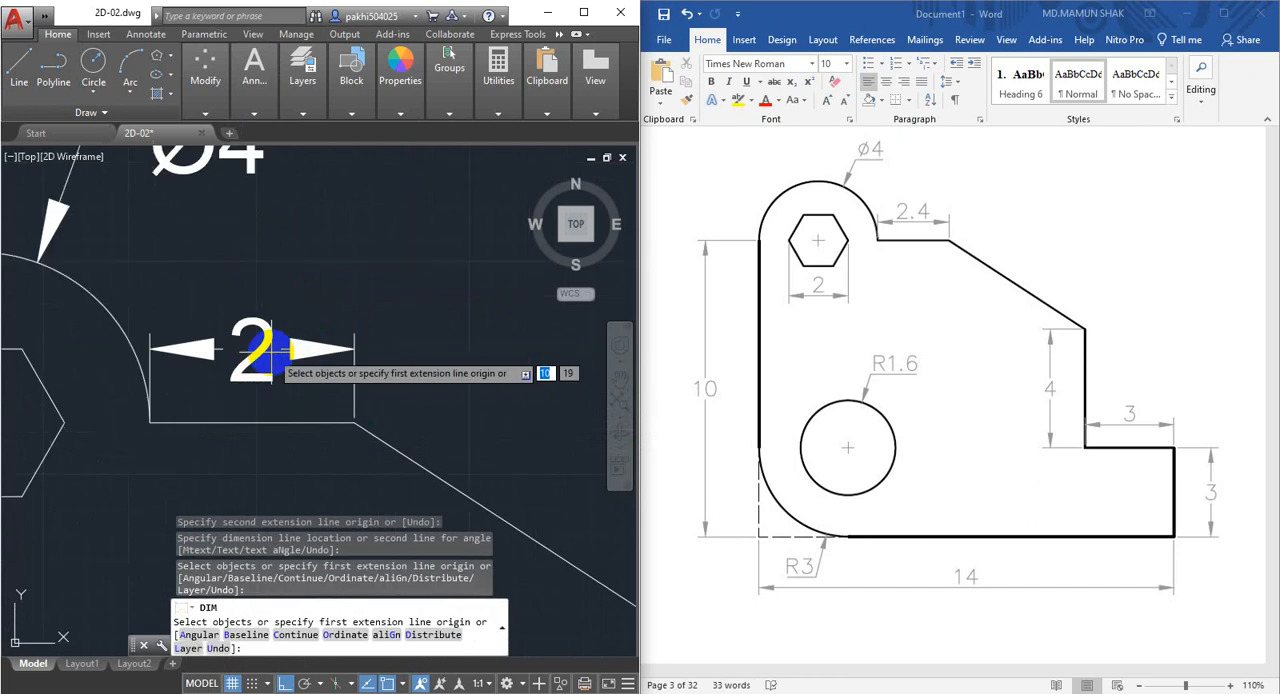
scroll(286, 394, down, 3)
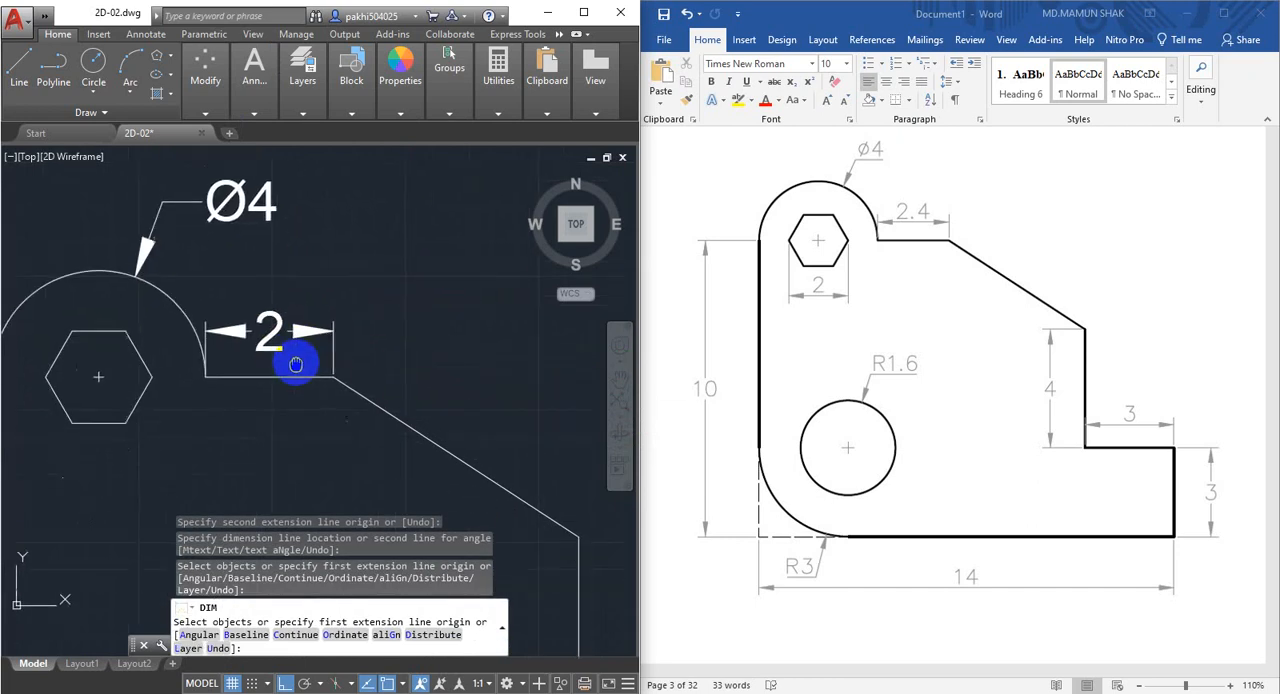
click(274, 343)
scroll(285, 348, up, 3)
scroll(334, 336, down, 2)
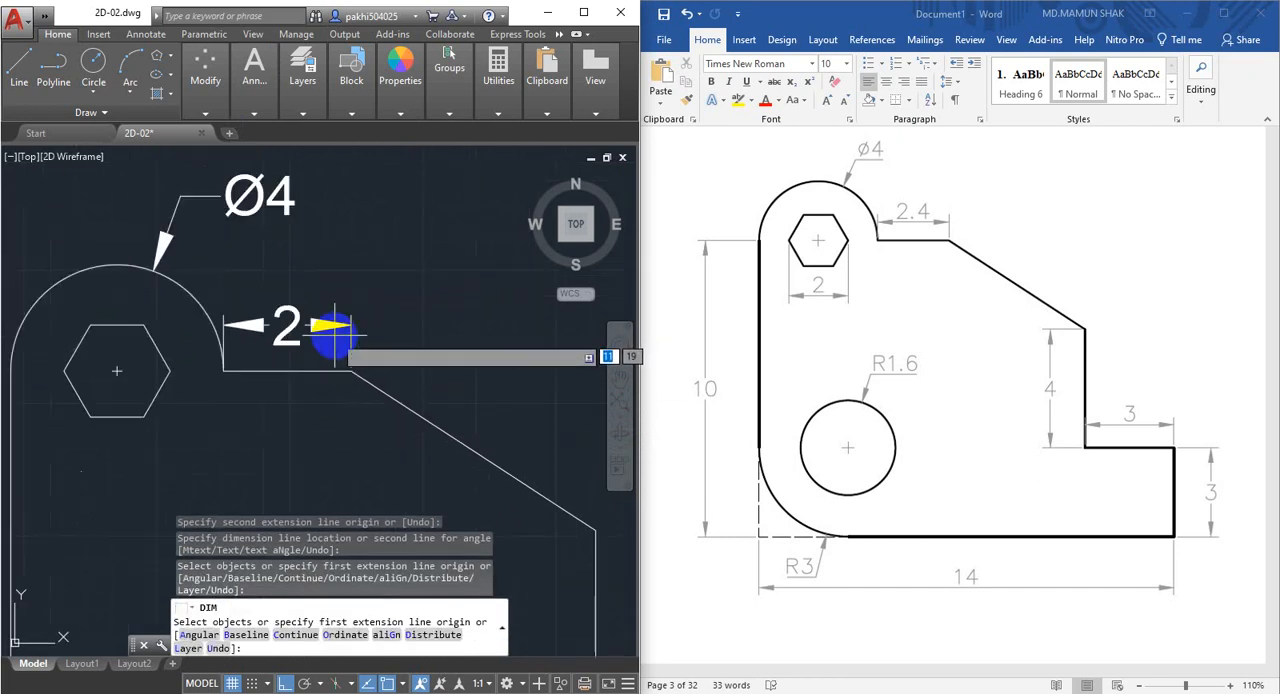
middle_drag(334, 336, 336, 376)
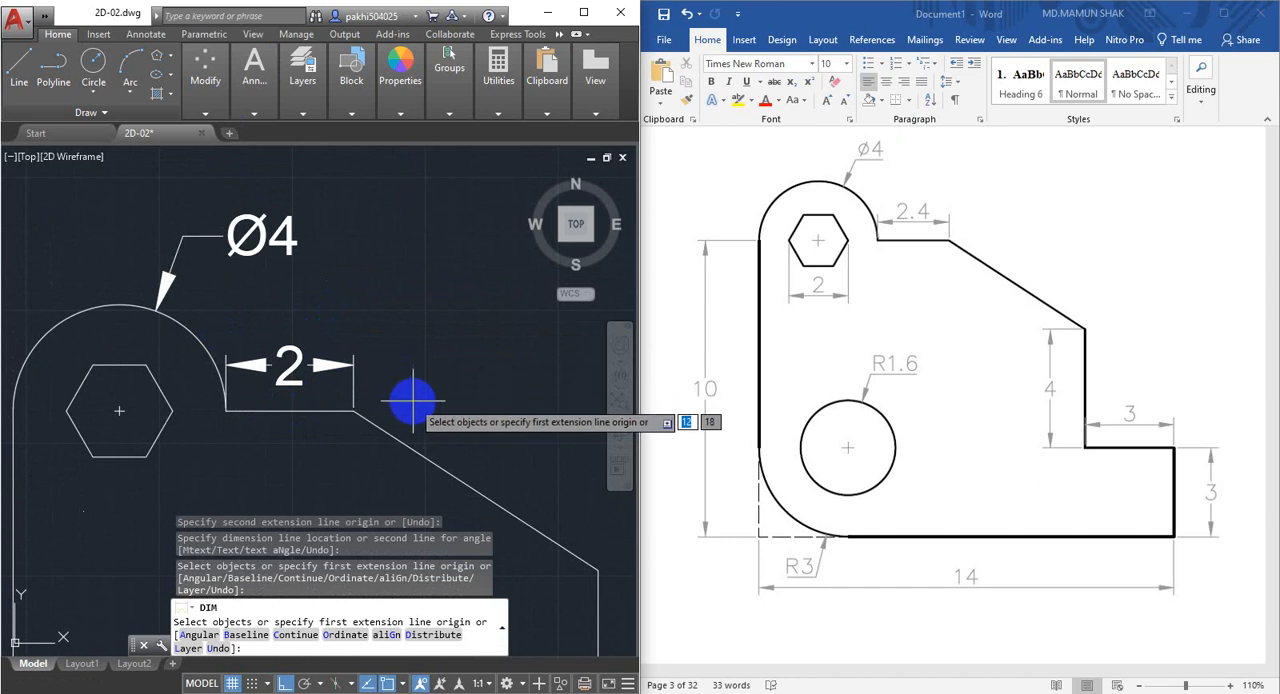
Dimension the vertical edge below the sloped line, placing the dimension just to the right of the edge.
scroll(300, 422, down, 2)
mouse_move(294, 428)
middle_down()
mouse_move(276, 354)
mouse_move(316, 341)
mouse_move(292, 249)
middle_up()
scroll(275, 352, down, 2)
scroll(258, 389, up, 2)
scroll(256, 326, down, 4)
scroll(323, 327, up, 4)
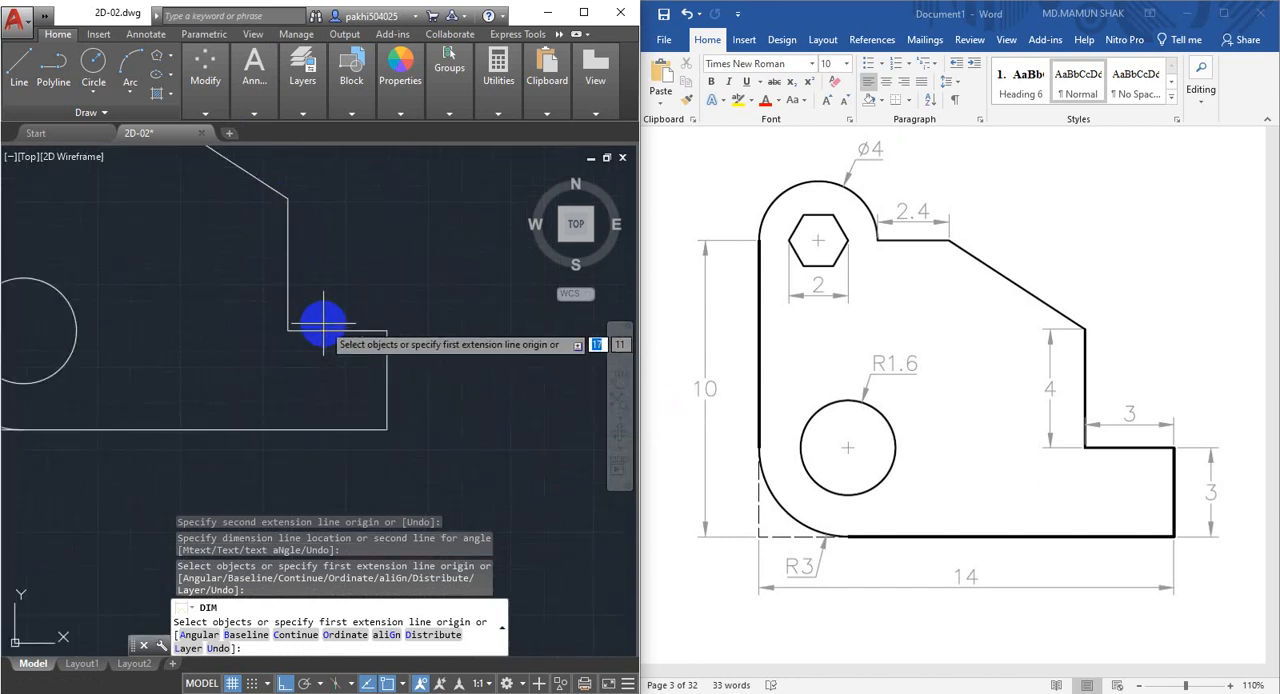
middle_drag(323, 326, 342, 398)
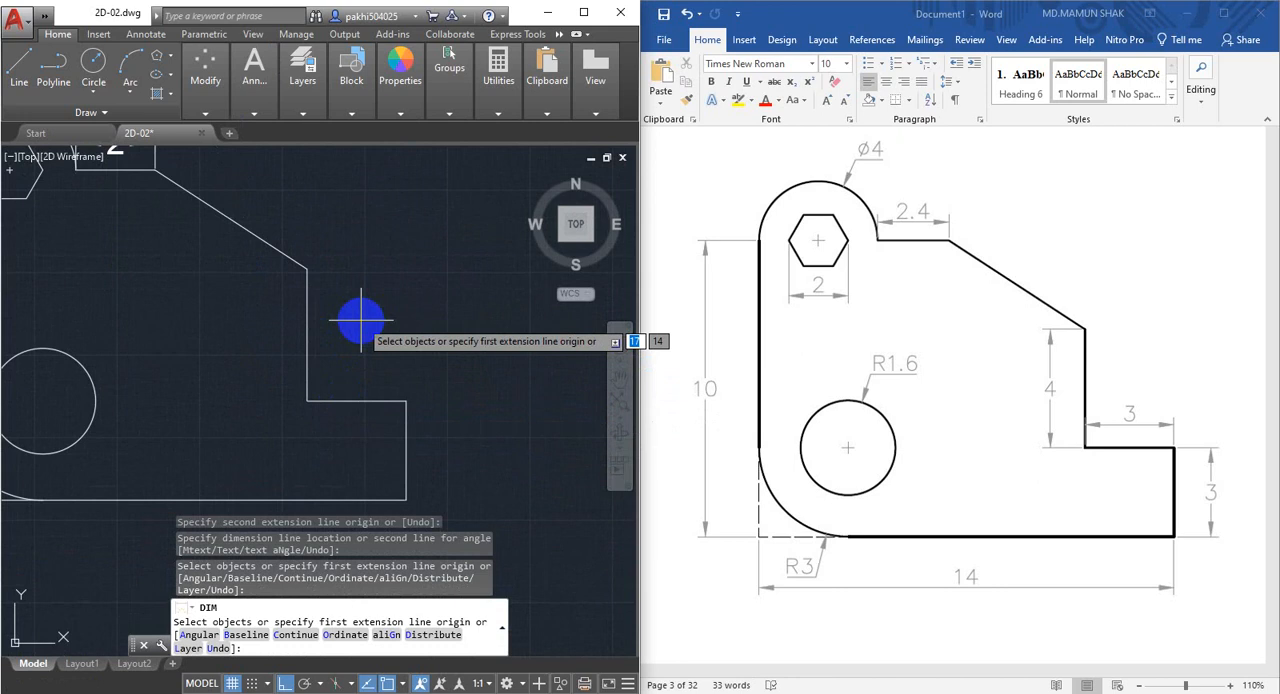
click(302, 72)
click(265, 85)
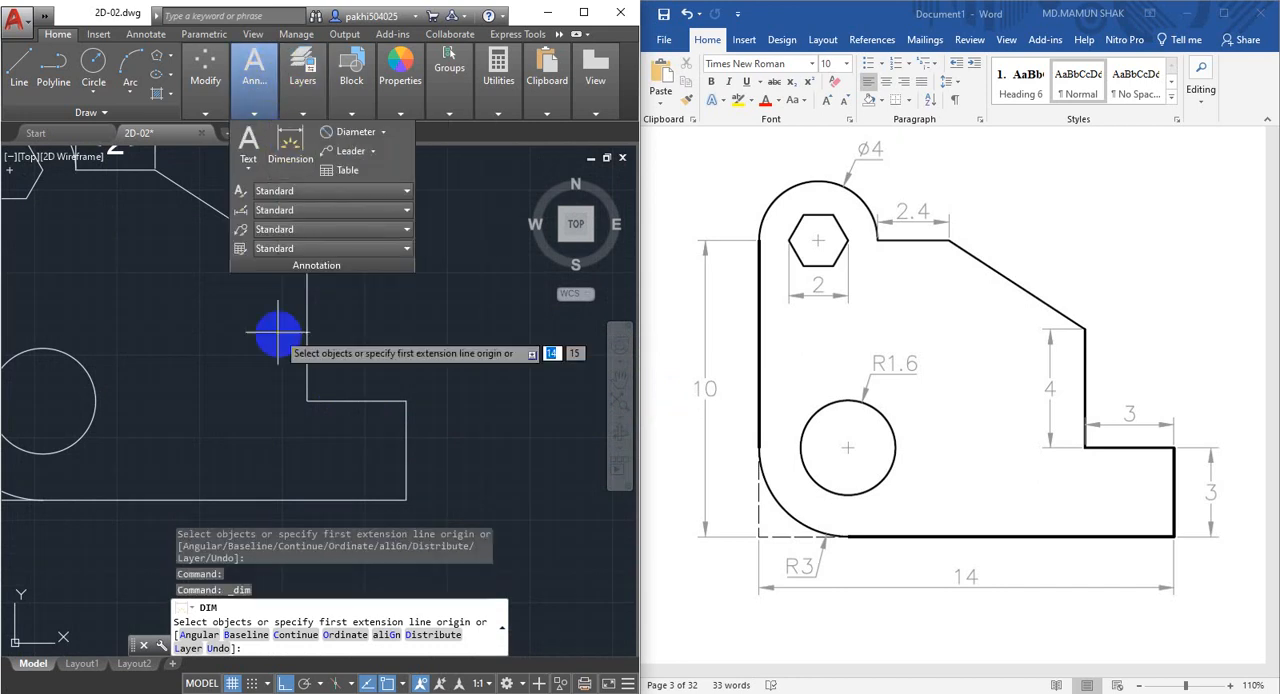
click(306, 400)
click(304, 265)
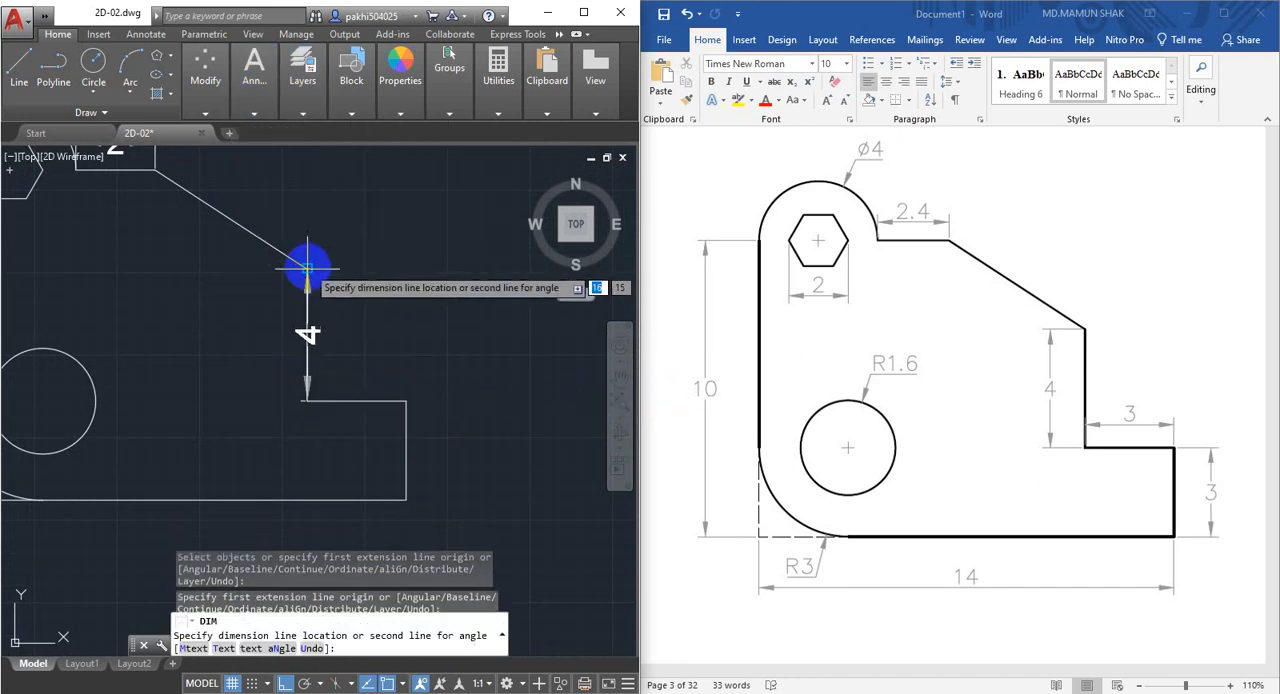
click(340, 277)
Dimension the horizontal step edge at the foot of the short vertical edge, placing the dimension just below the edge.
scroll(365, 383, down, 3)
middle_drag(365, 383, 300, 329)
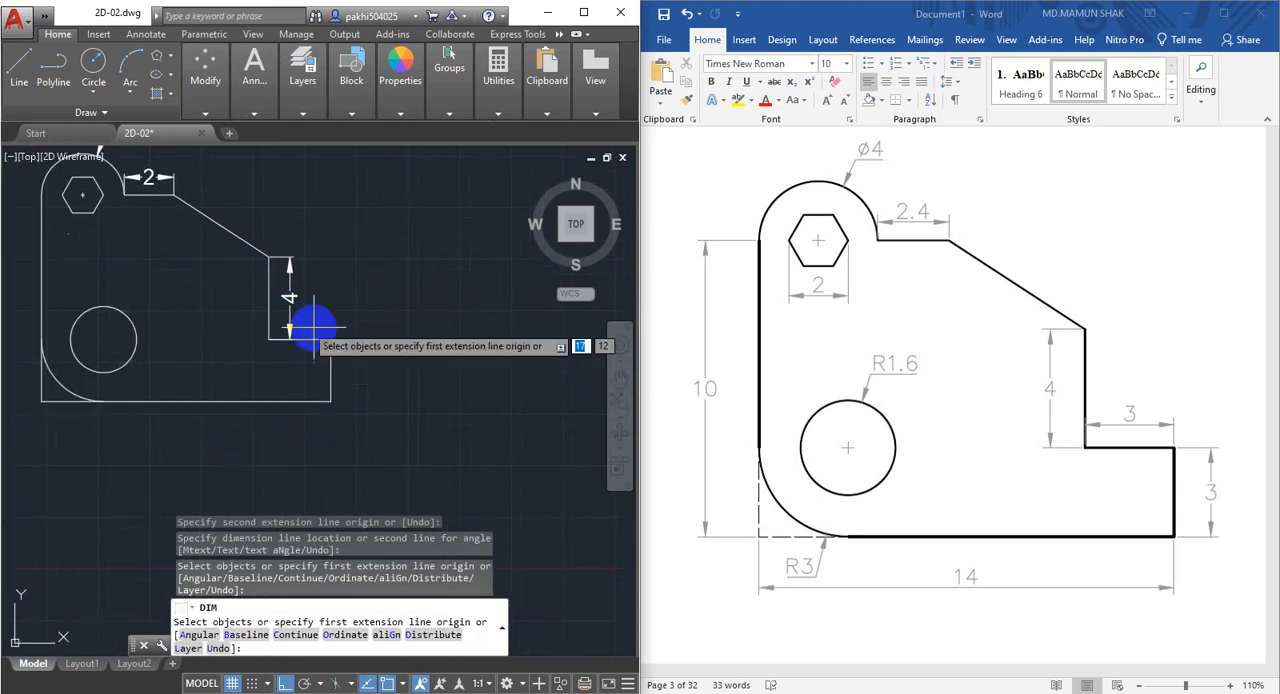
click(265, 85)
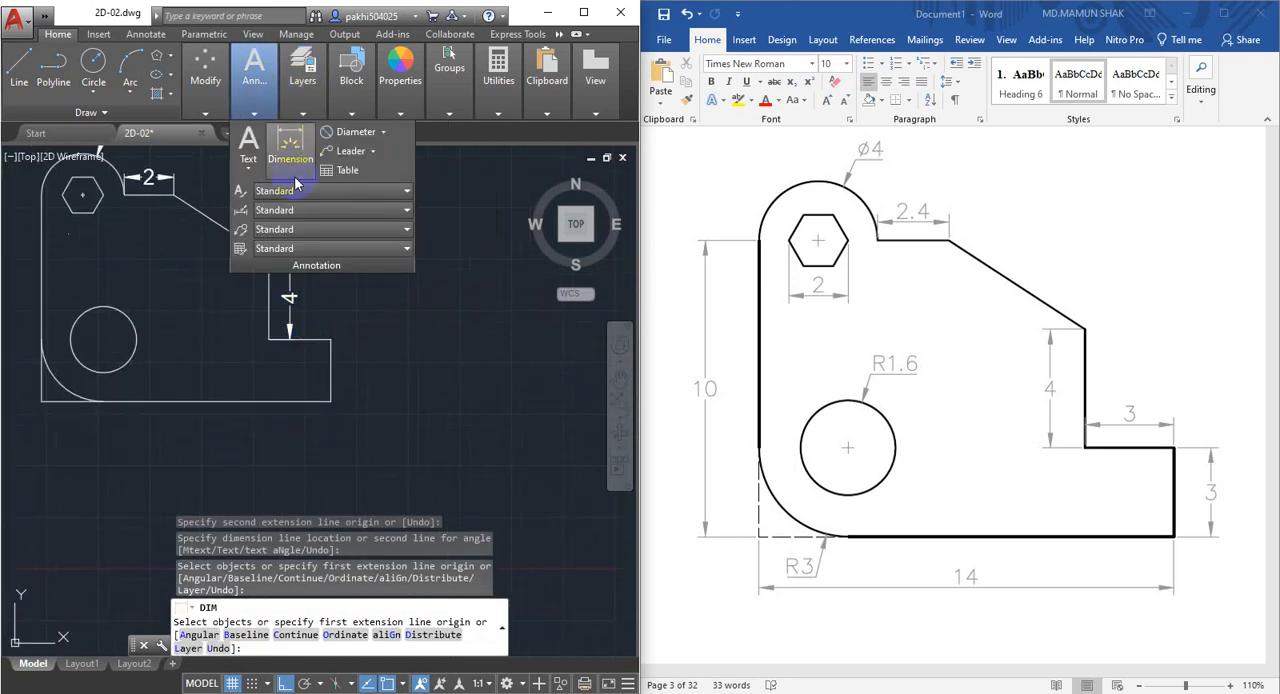
click(267, 337)
click(271, 340)
click(329, 342)
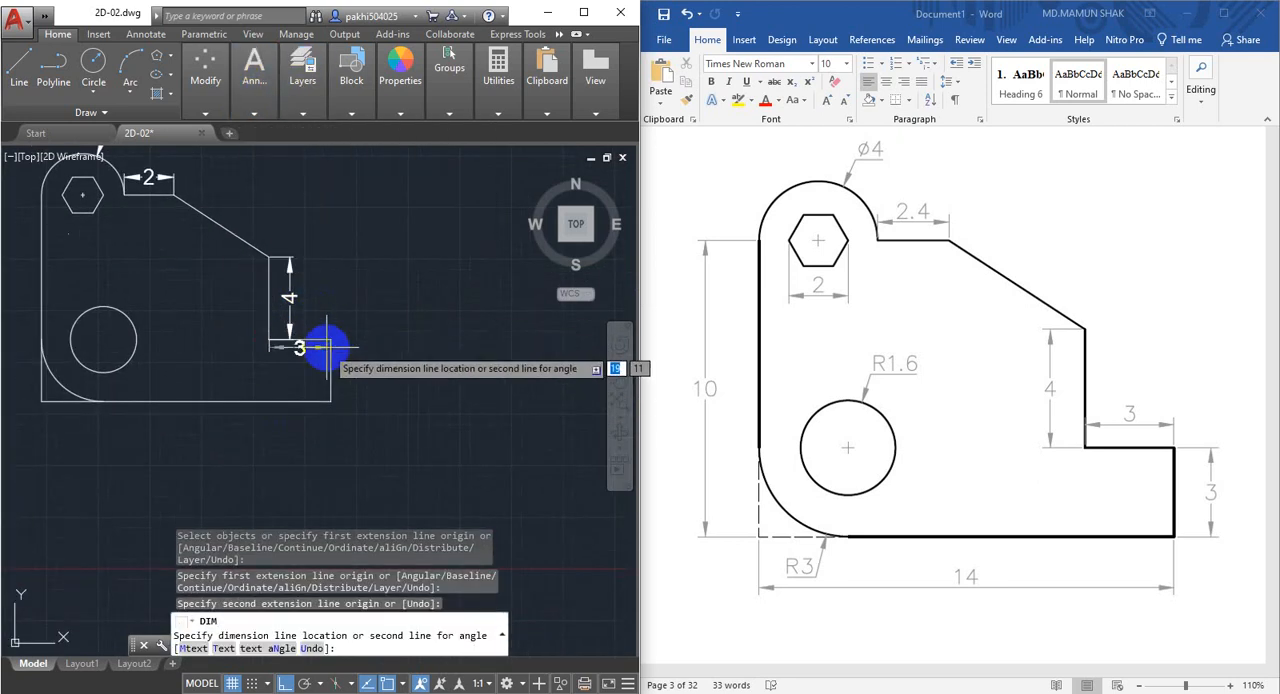
click(329, 356)
Dimension the vertical end edge of the lower step, placing the dimension just outside the profile.
scroll(282, 340, up, 2)
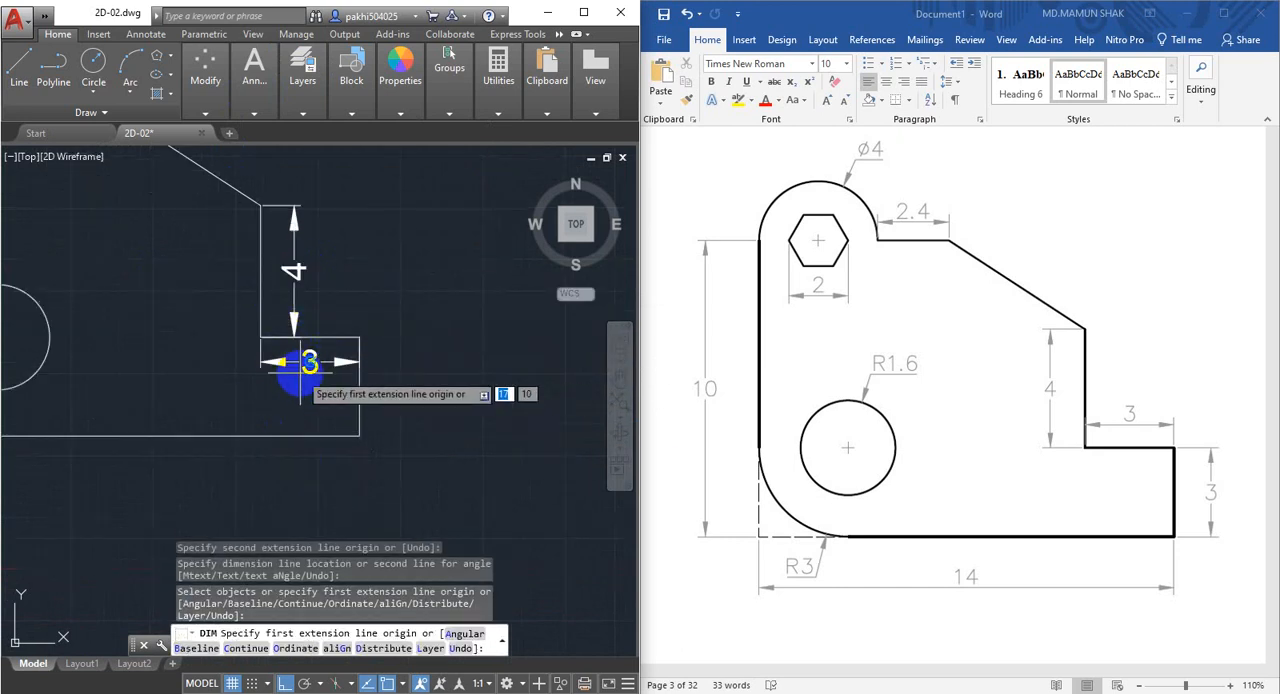
mouse_move(256, 85)
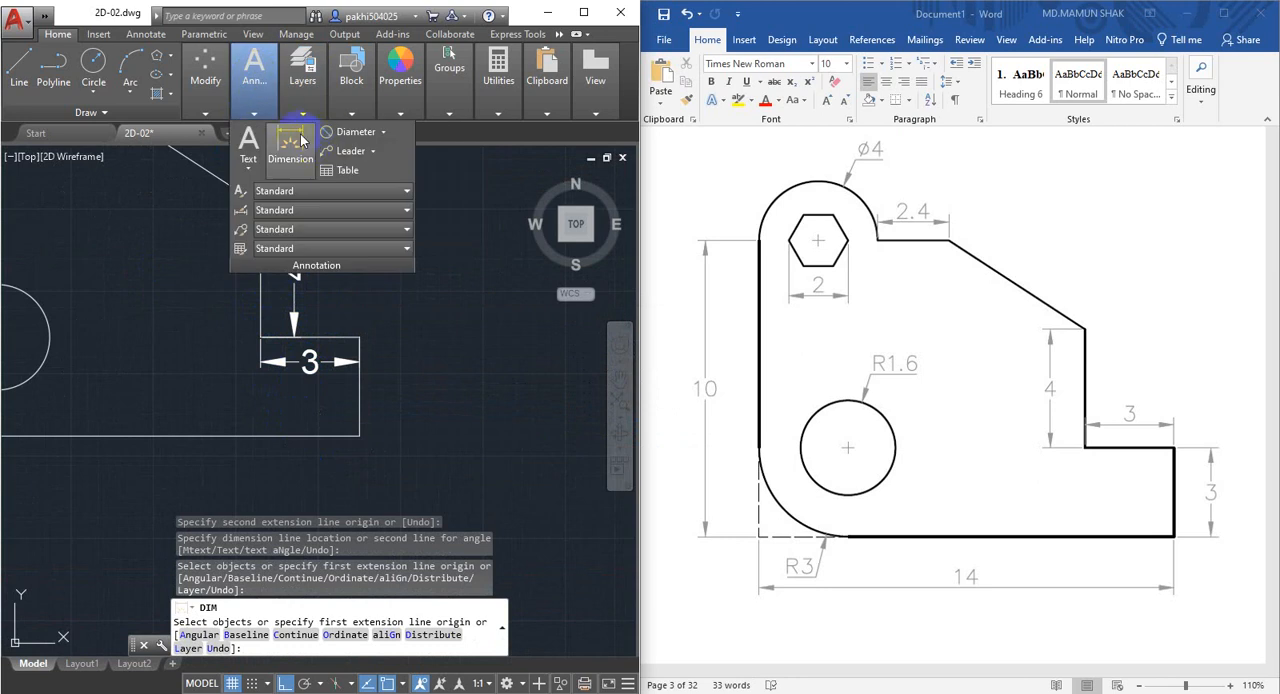
click(296, 143)
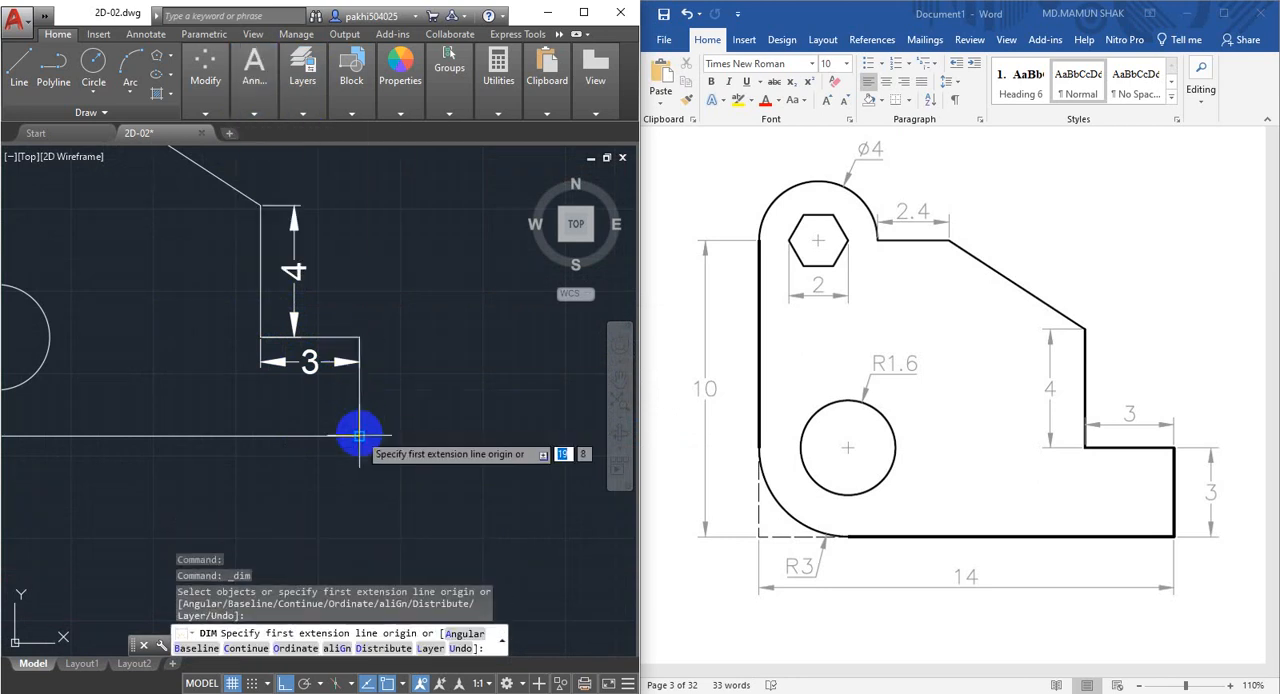
click(359, 435)
click(359, 337)
click(389, 340)
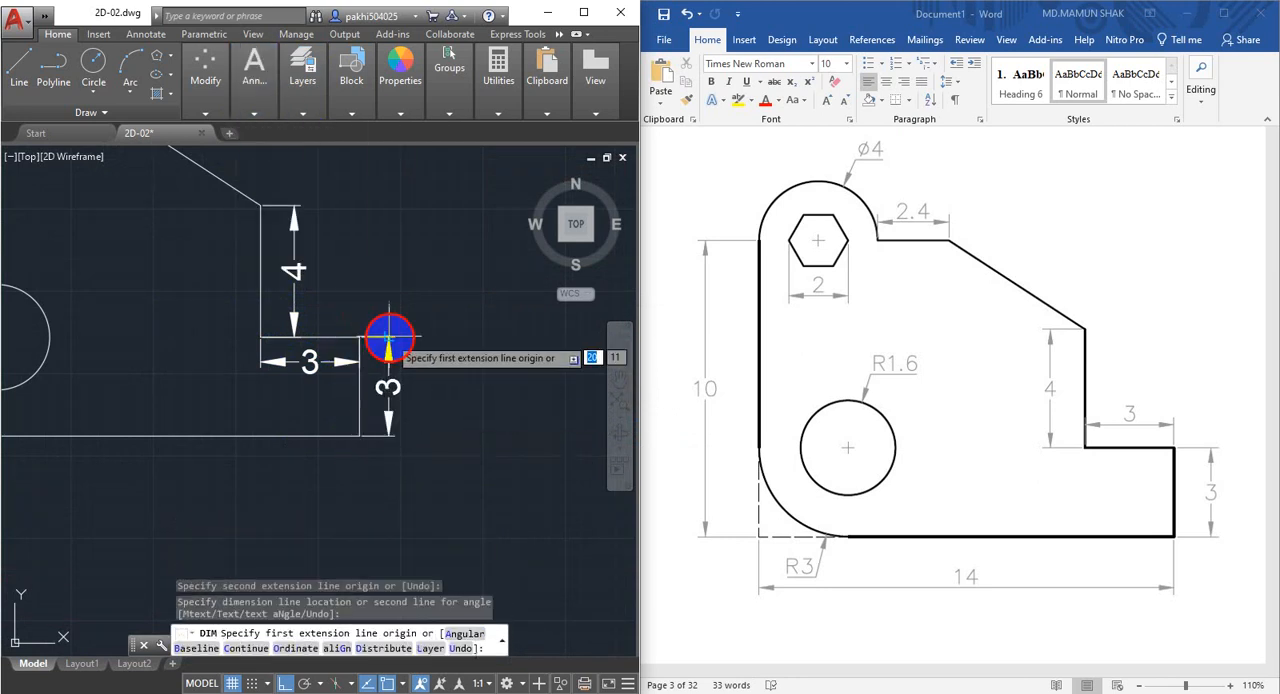
Dimension the overall width of the bracket from the sharp lower corner to the far end, placing the dimension below the base.
mouse_move(359, 318)
middle_down()
mouse_move(491, 251)
mouse_move(580, 251)
middle_up()
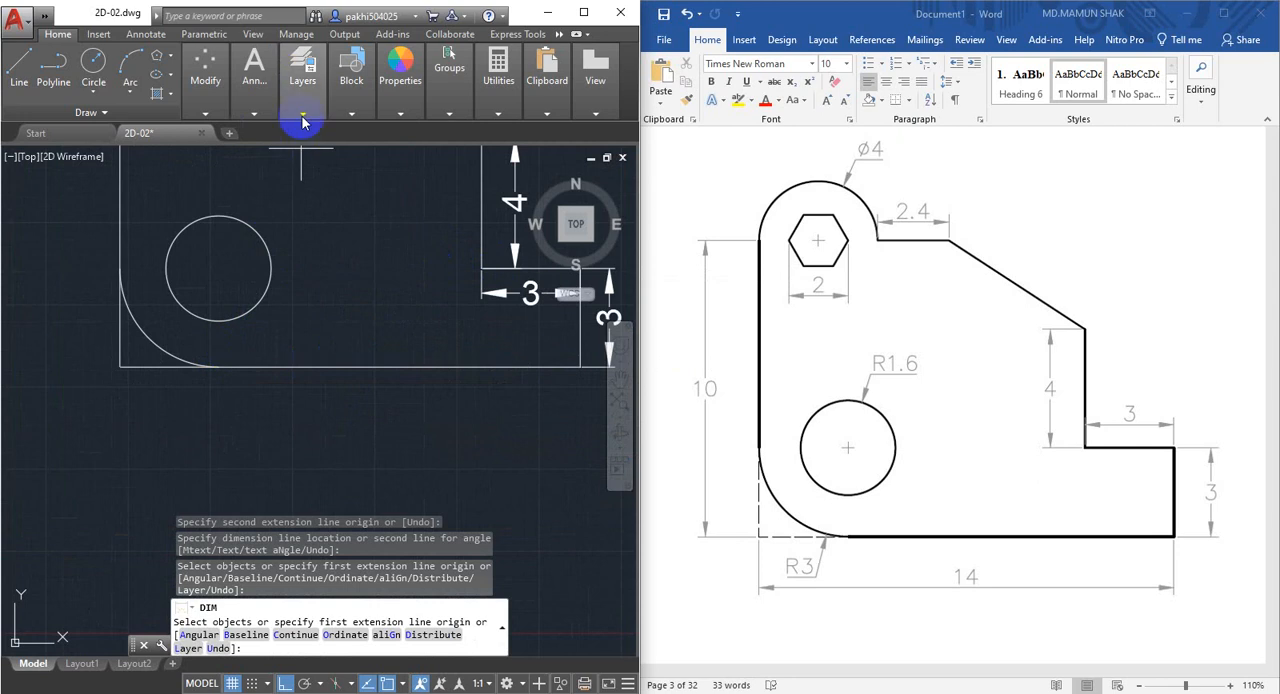
mouse_move(256, 87)
click(290, 145)
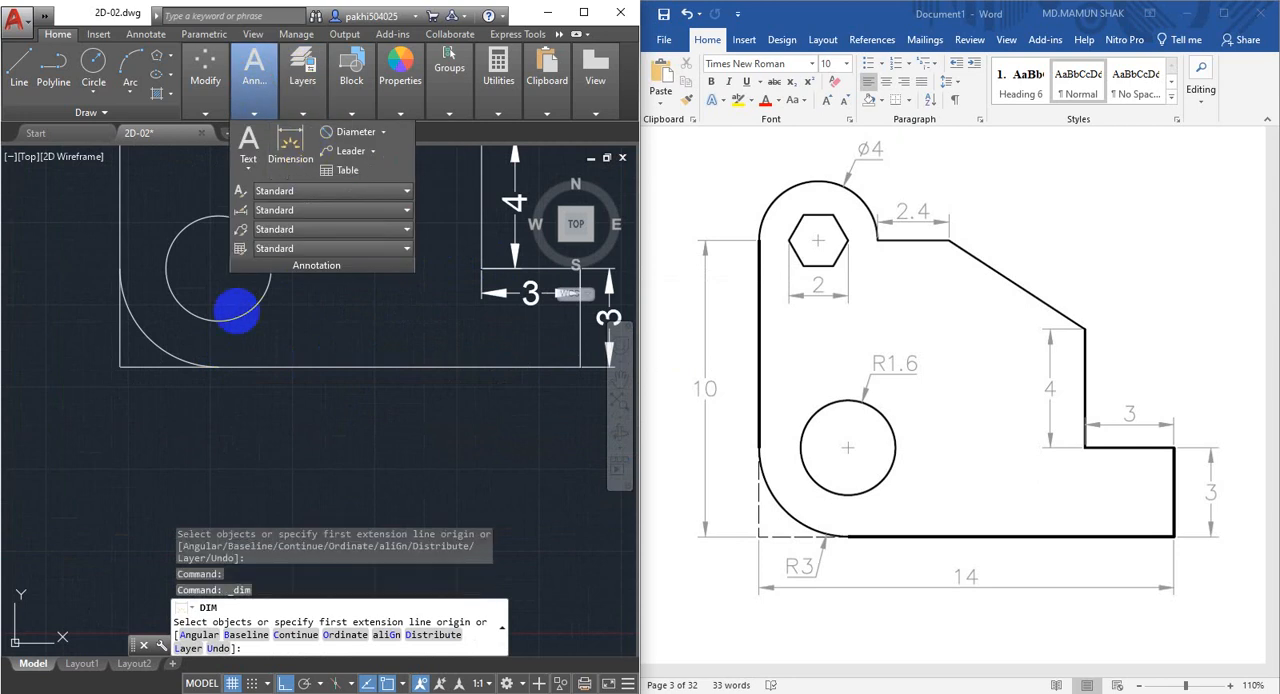
click(120, 367)
middle_drag(371, 371, 258, 351)
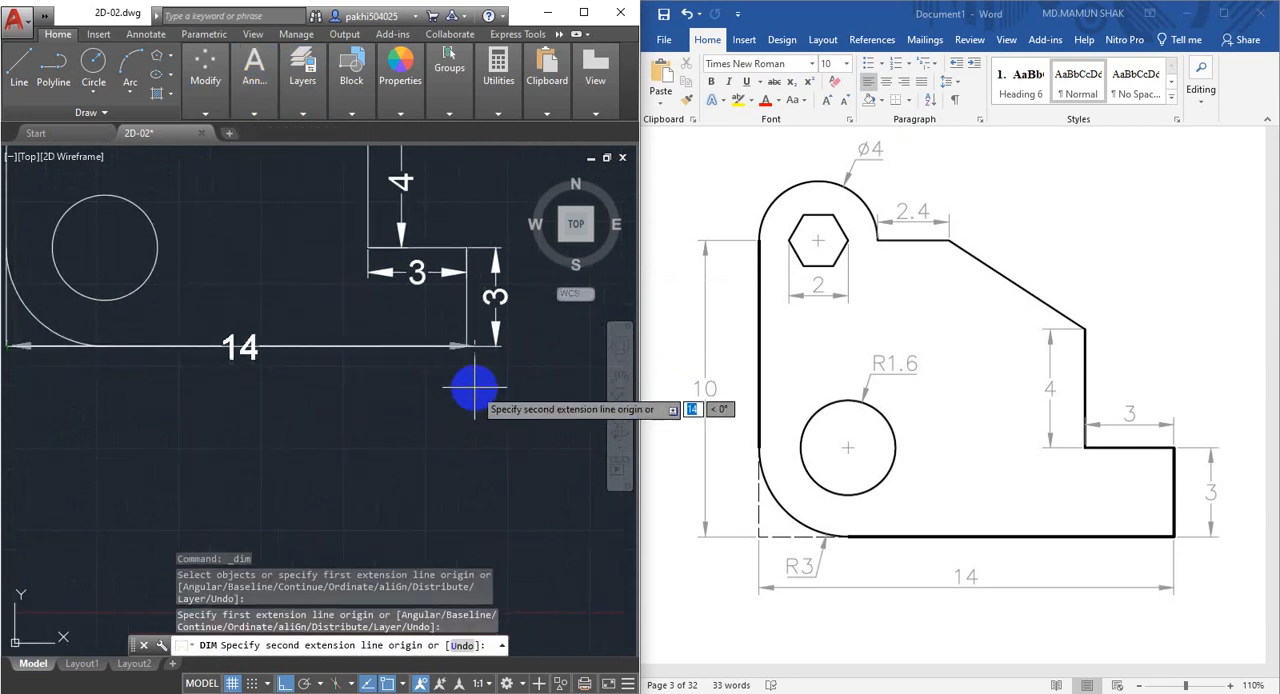
click(466, 348)
click(445, 392)
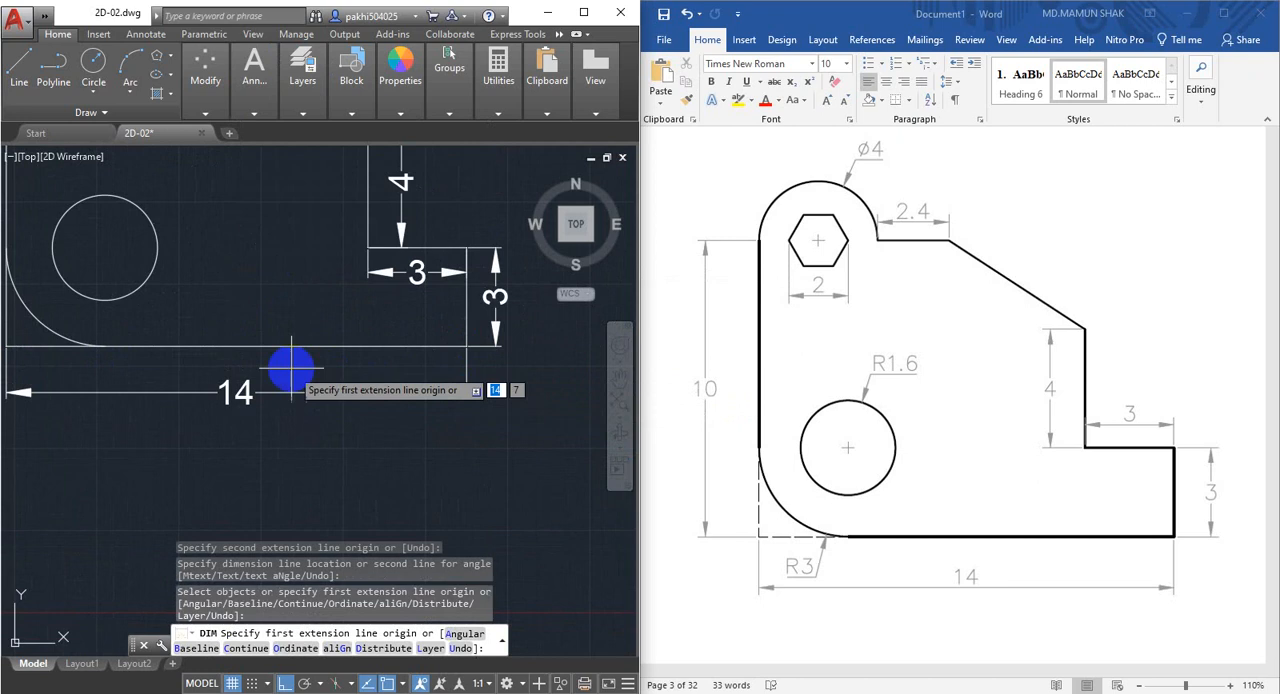
Dimension the height from the sharp lower corner to the start of the large upper arc, placing the dimension outside the long vertical edge.
scroll(361, 411, down, 2)
middle_drag(361, 411, 383, 433)
click(256, 72)
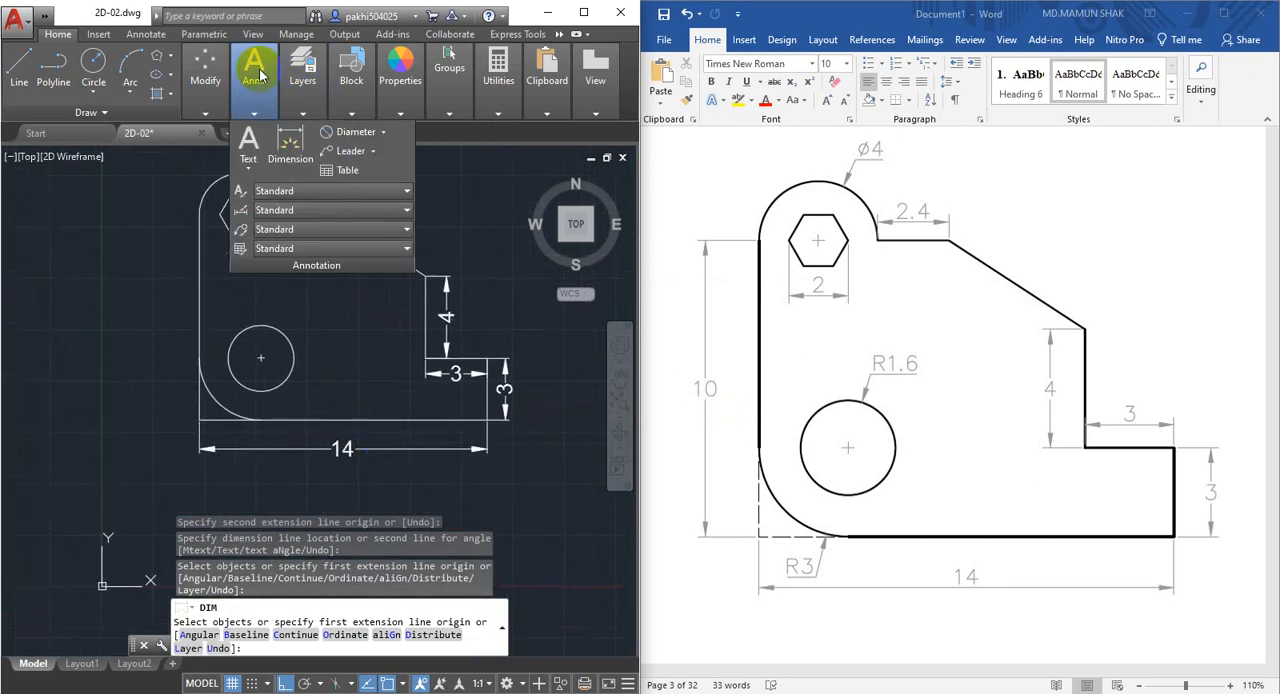
click(290, 145)
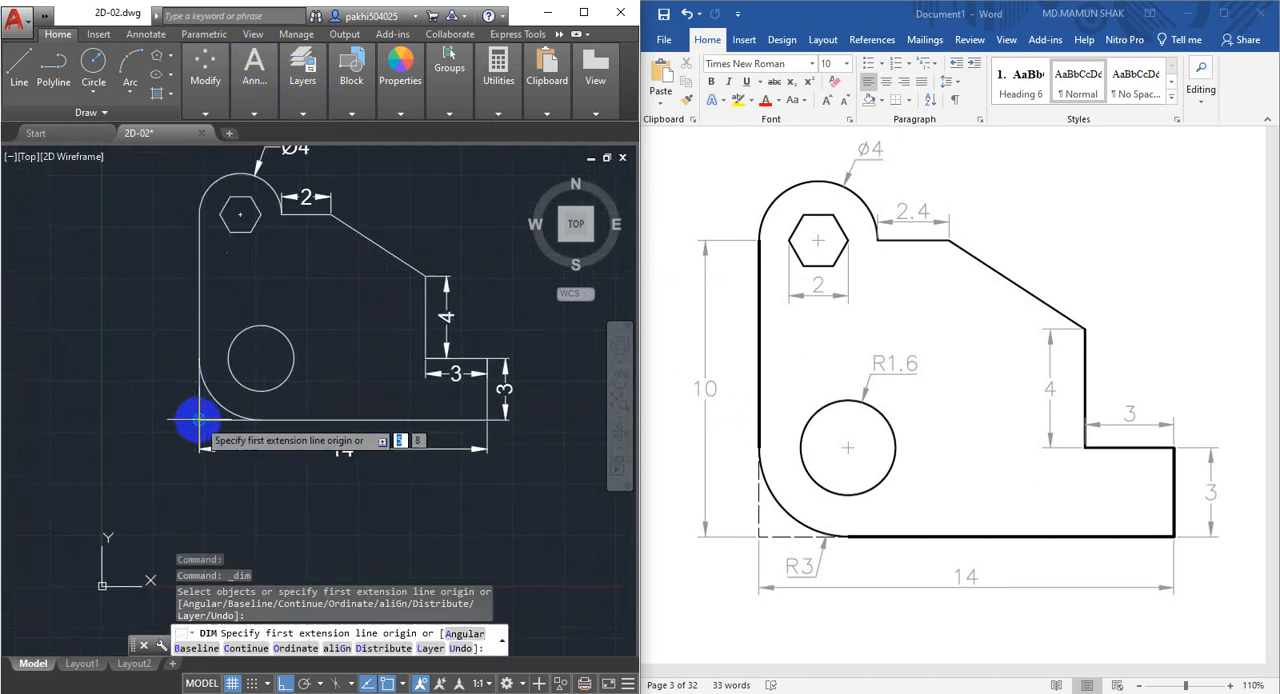
click(199, 419)
click(192, 208)
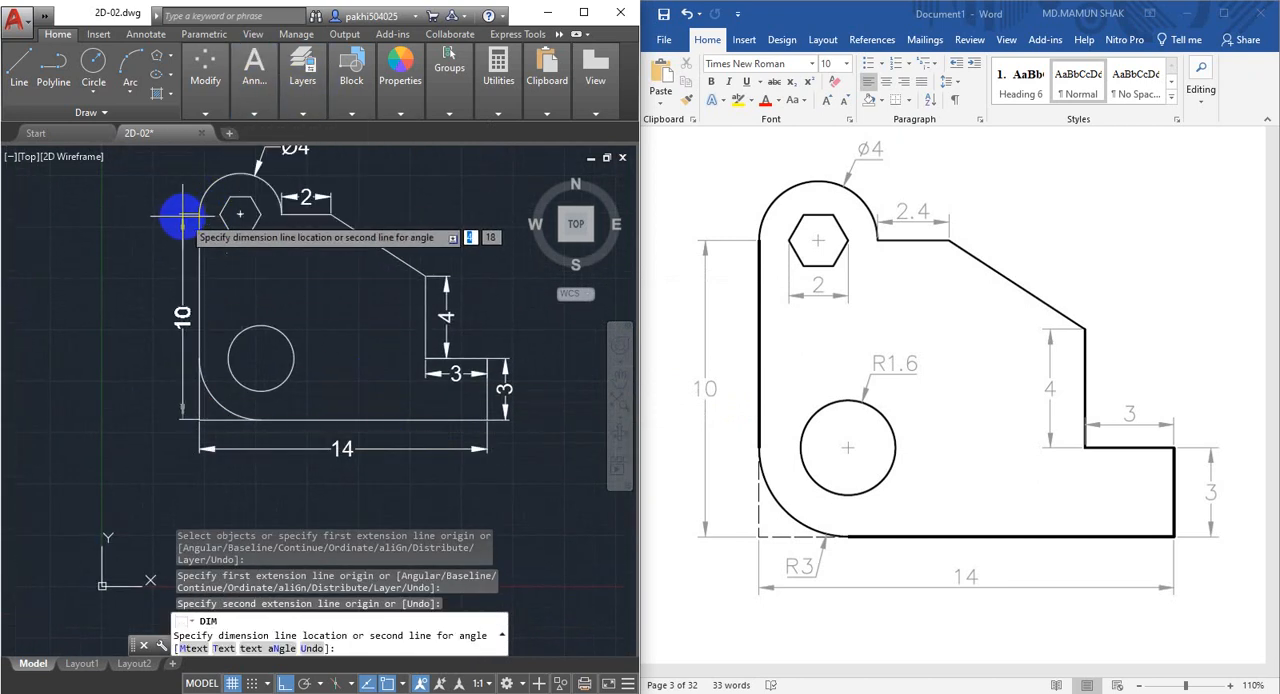
click(177, 215)
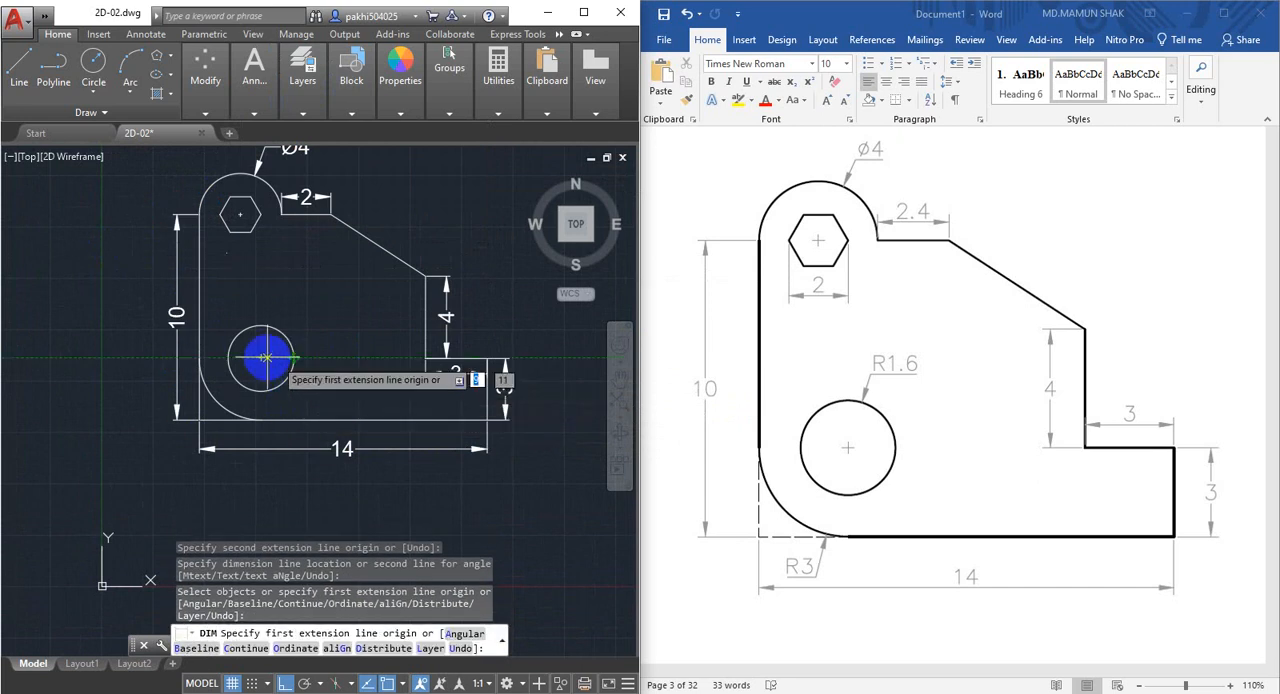
Add a radius dimension to the lower circle, placing its text above and outside the circle.
scroll(237, 350, up, 2)
click(262, 100)
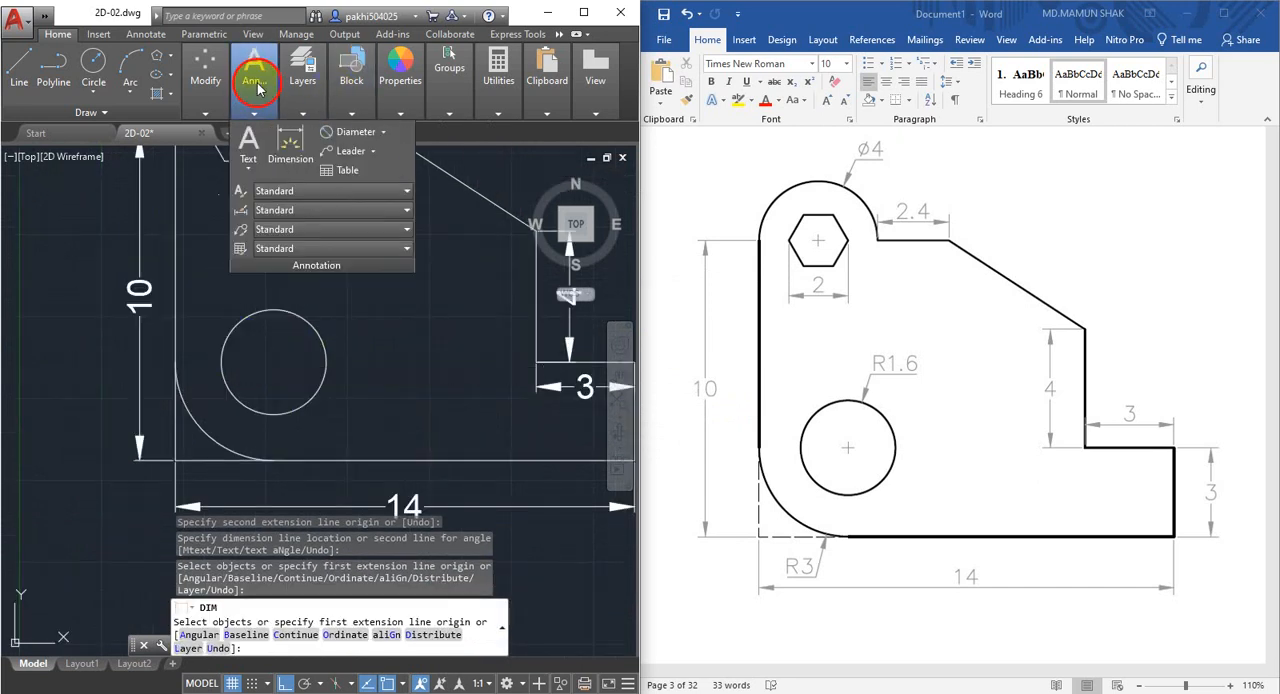
click(384, 134)
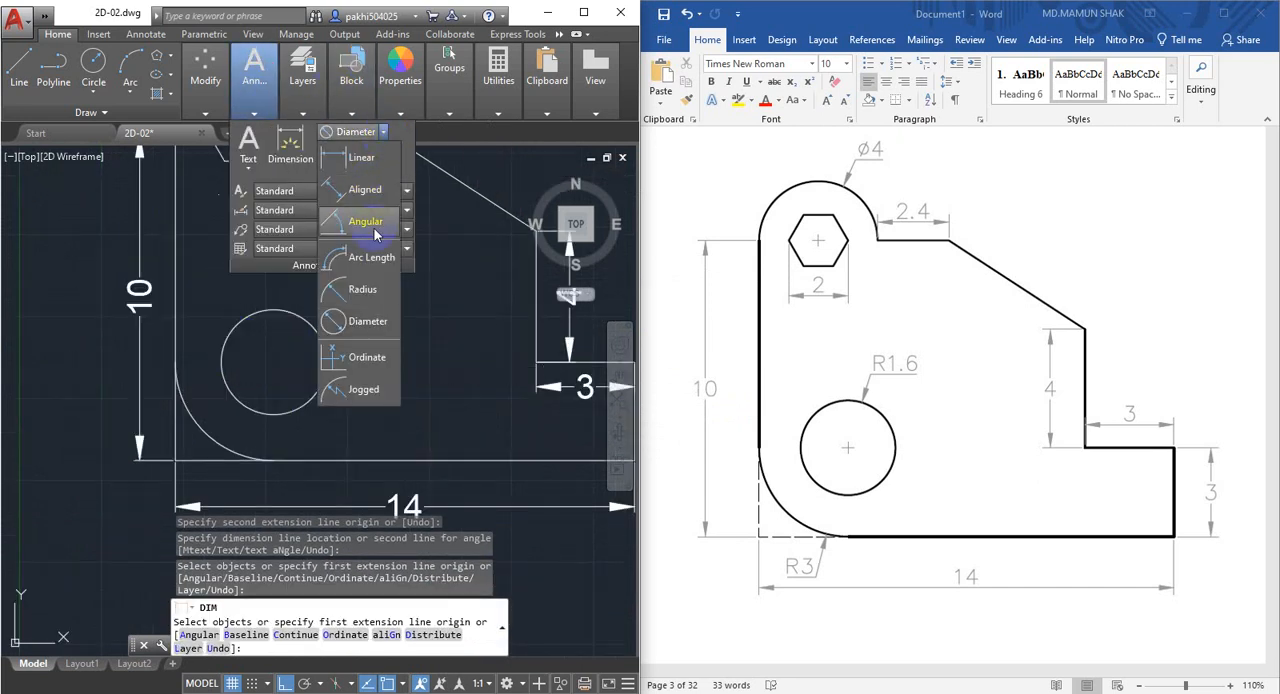
click(370, 305)
click(307, 330)
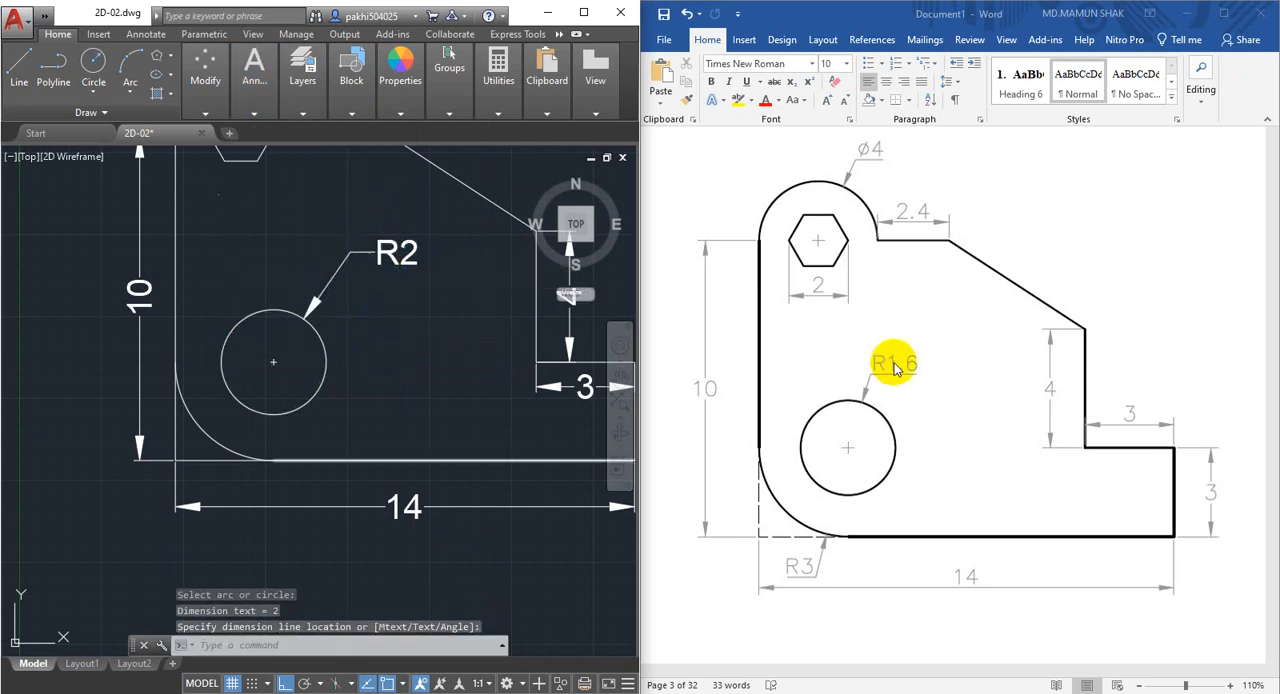
click(320, 323)
Add a radius dimension to the rounded lower corner arc, placing its text outside the corner between the base and the overall width dimension.
scroll(295, 350, down, 2)
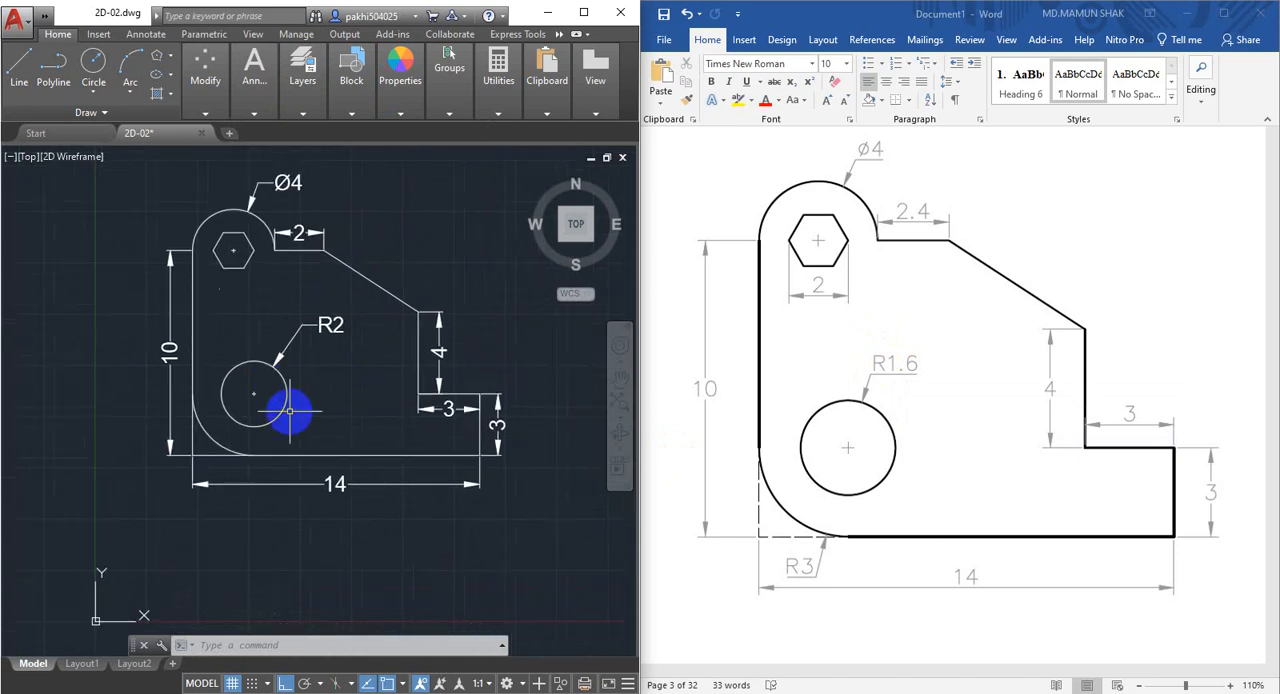
scroll(171, 471, up, 3)
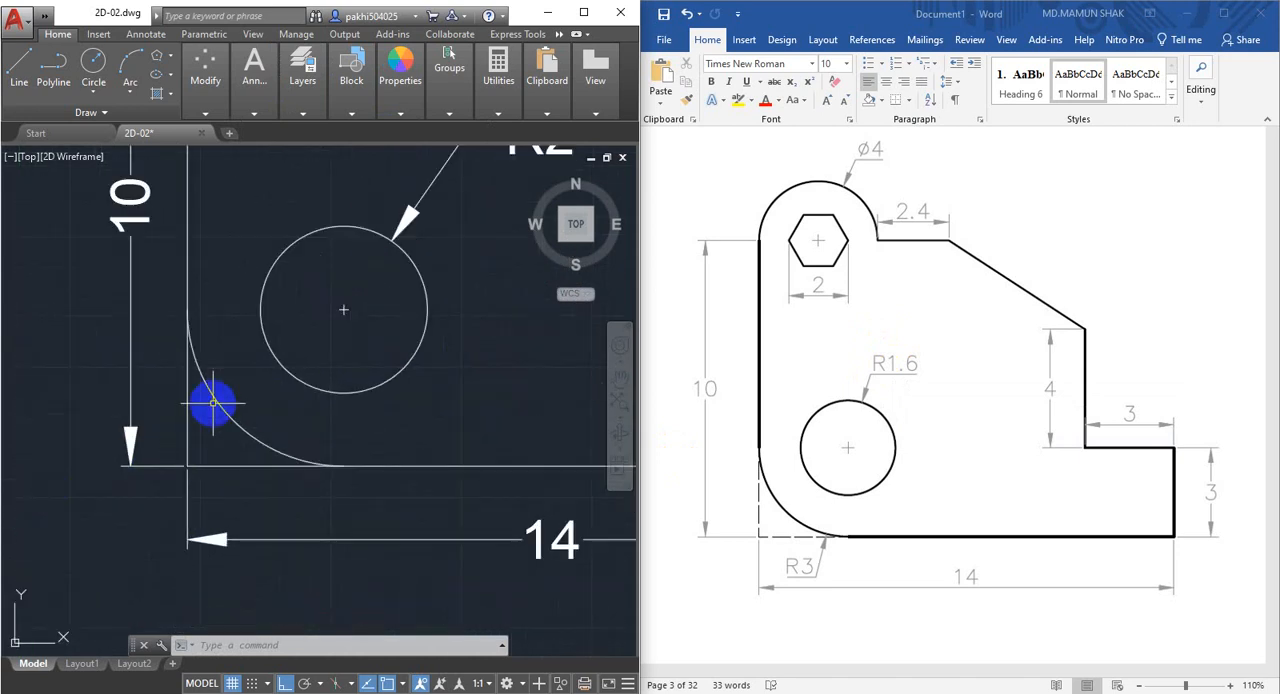
mouse_move(323, 76)
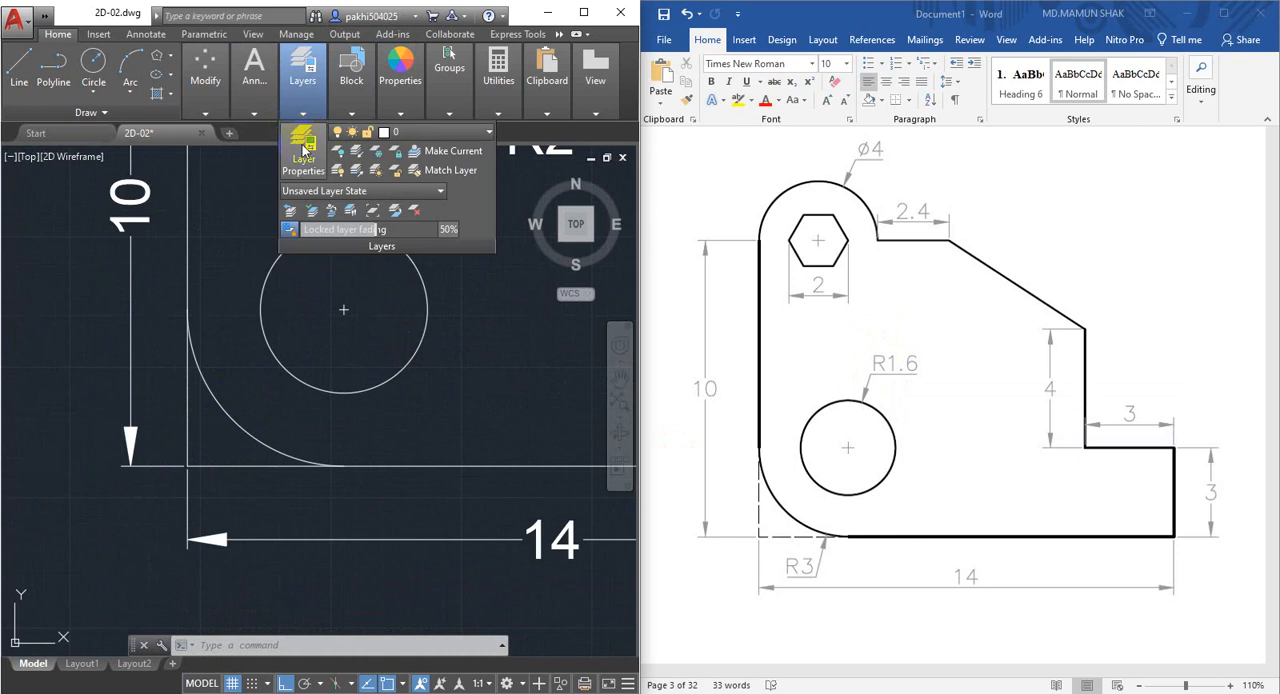
mouse_move(254, 84)
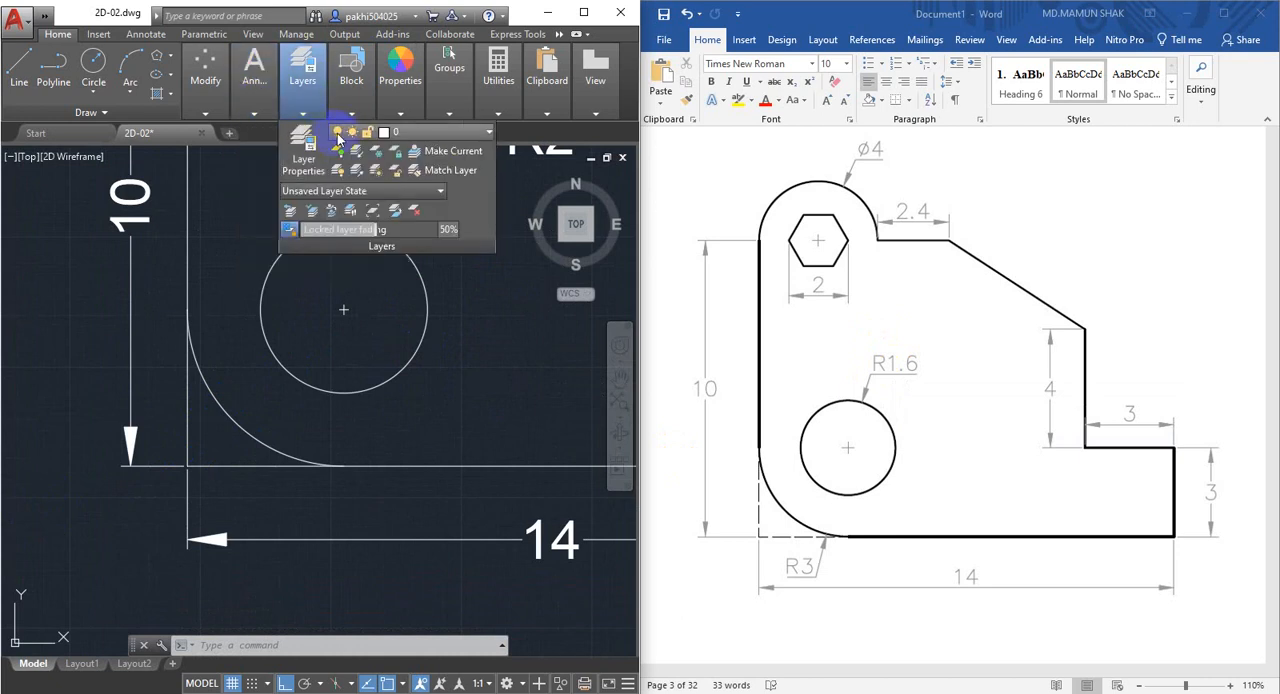
click(341, 141)
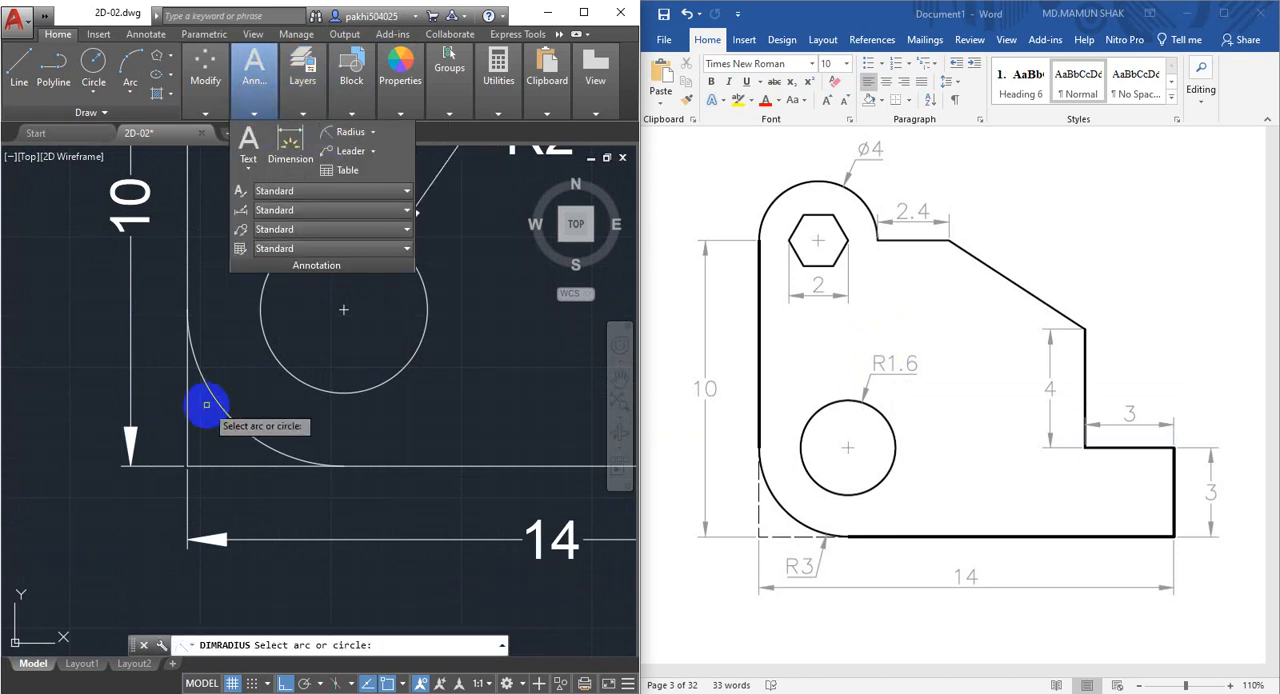
click(219, 409)
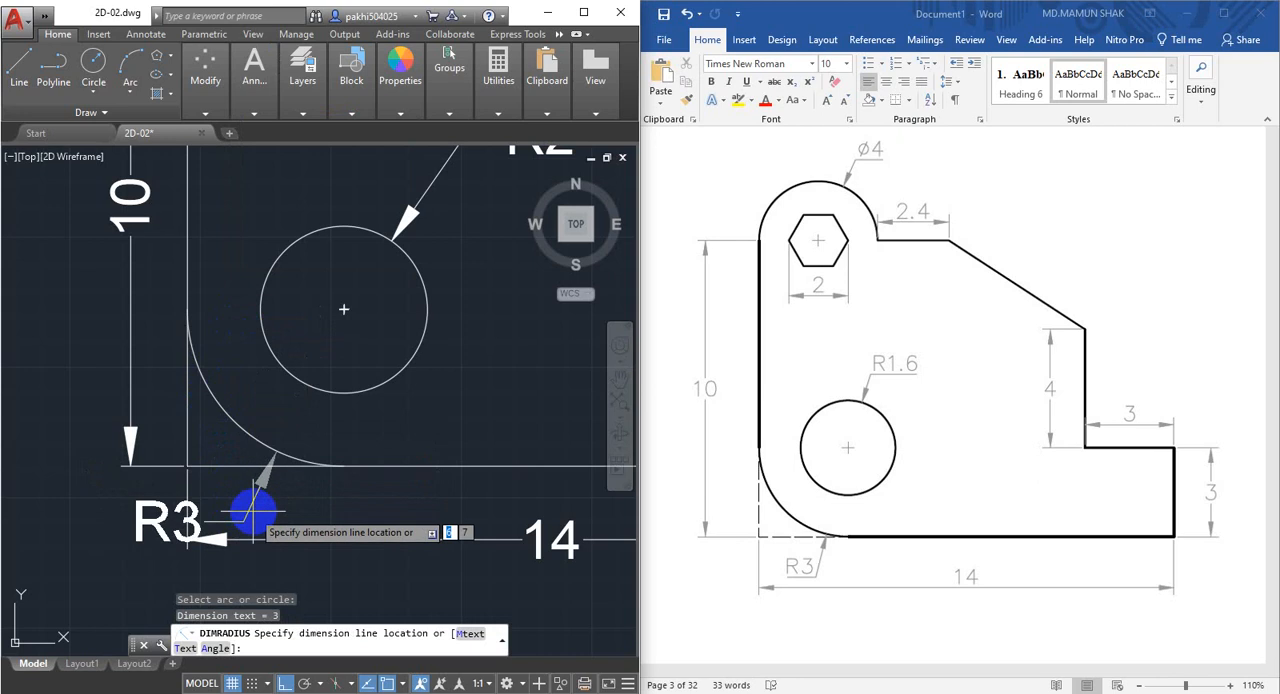
click(228, 497)
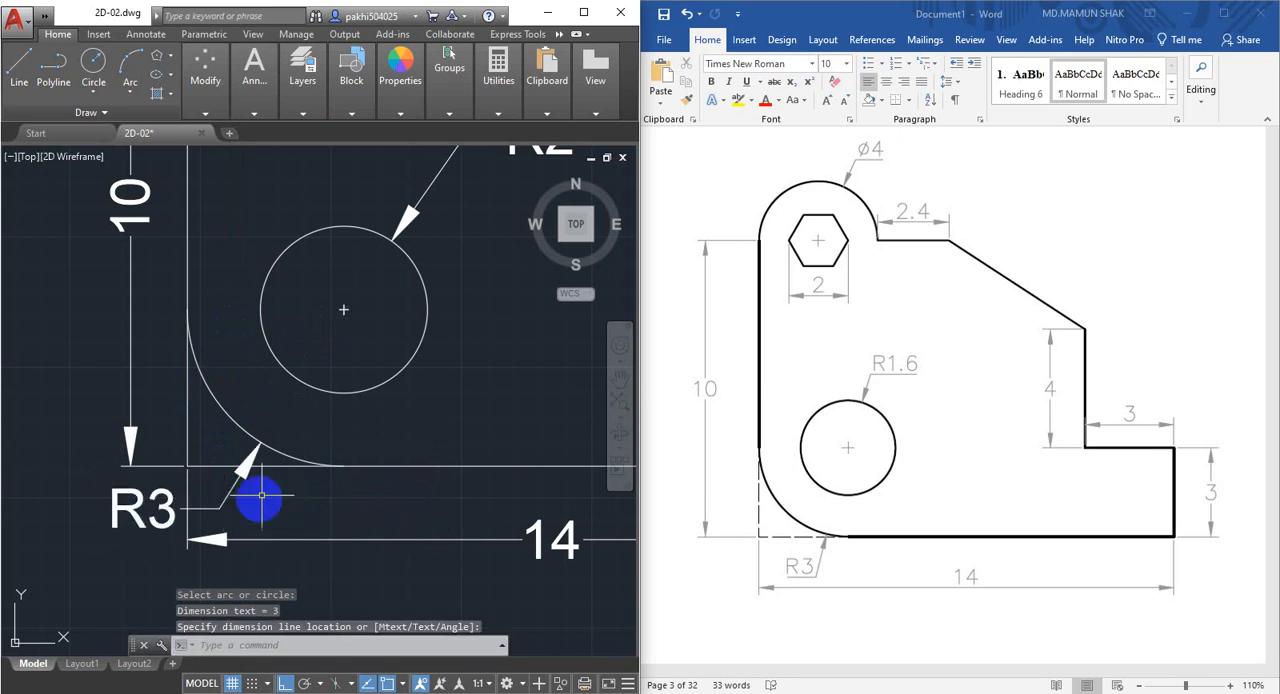
Select the entire bracket drawing together with all its dimensions.
scroll(249, 436, down, 5)
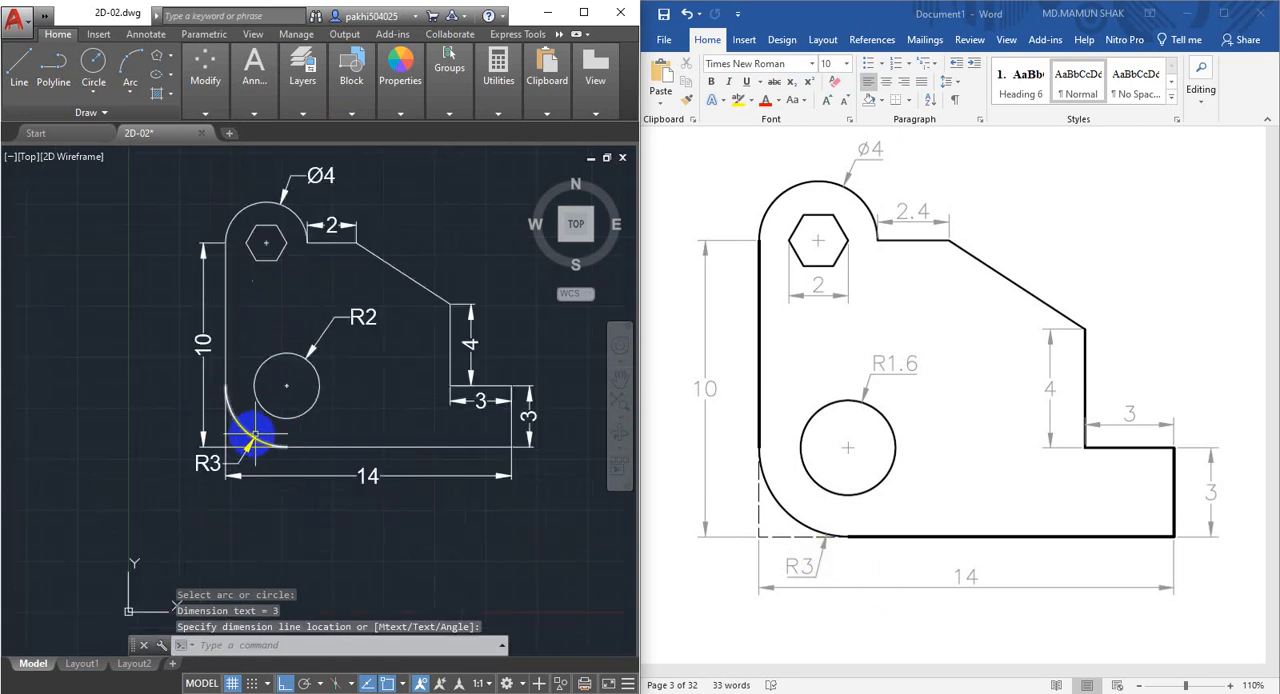
middle_drag(258, 424, 208, 480)
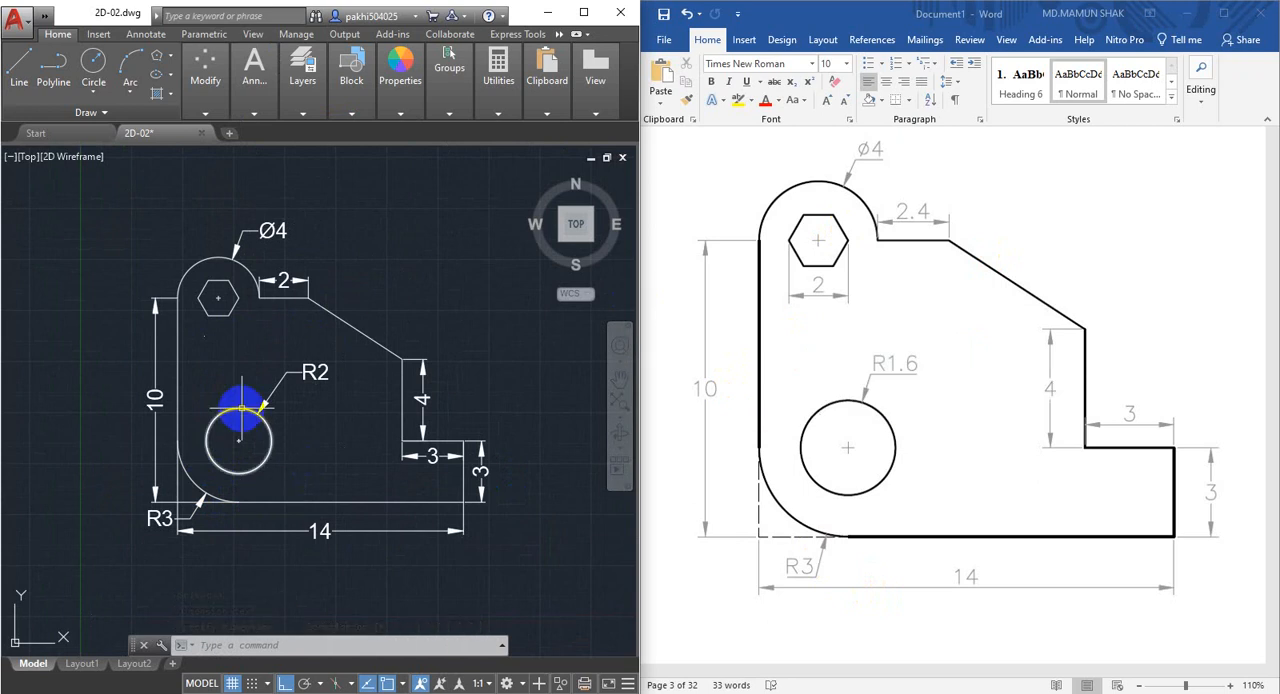
scroll(241, 410, up, 2)
scroll(229, 443, down, 2)
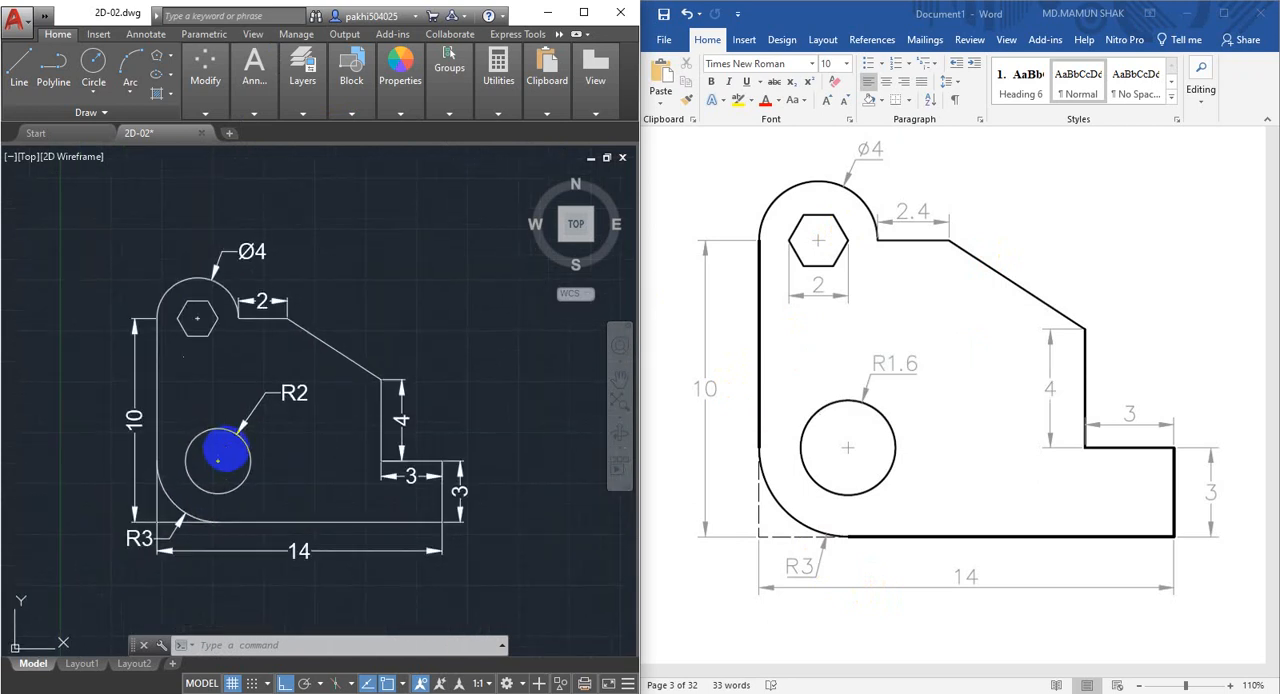
click(86, 196)
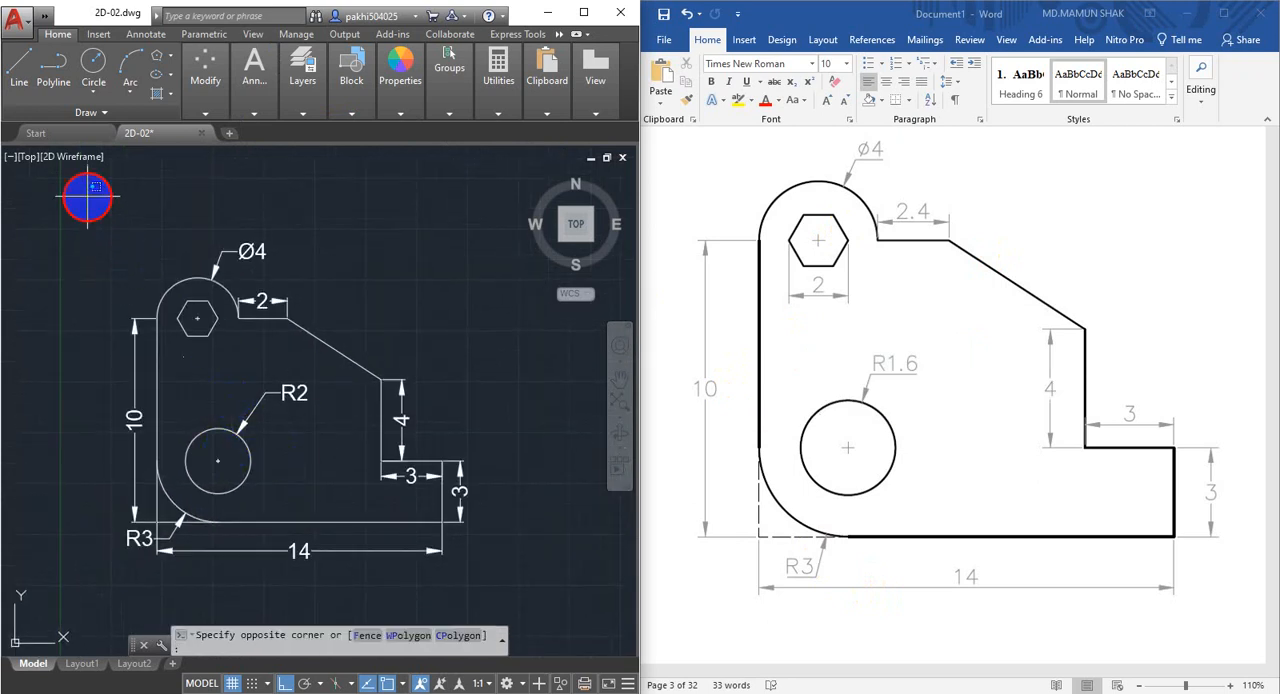
click(508, 602)
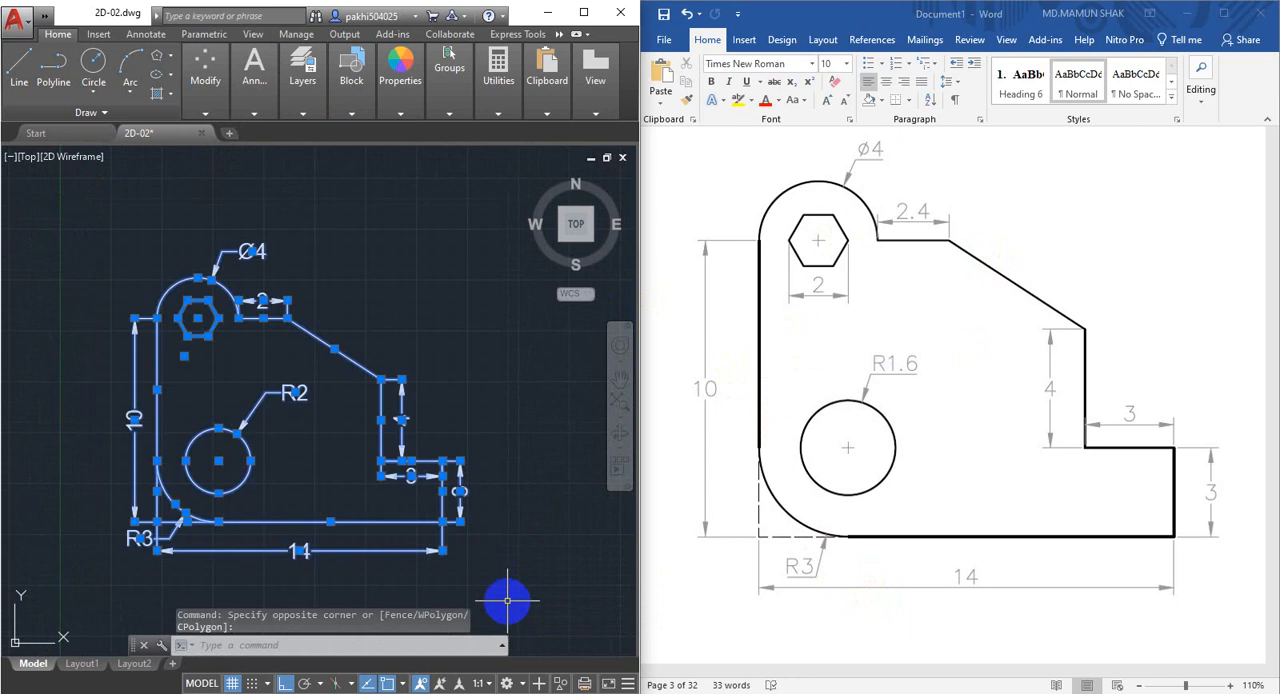
Open the Standard dimension style for modification and set its text style's height to 0.5.
key(Return)
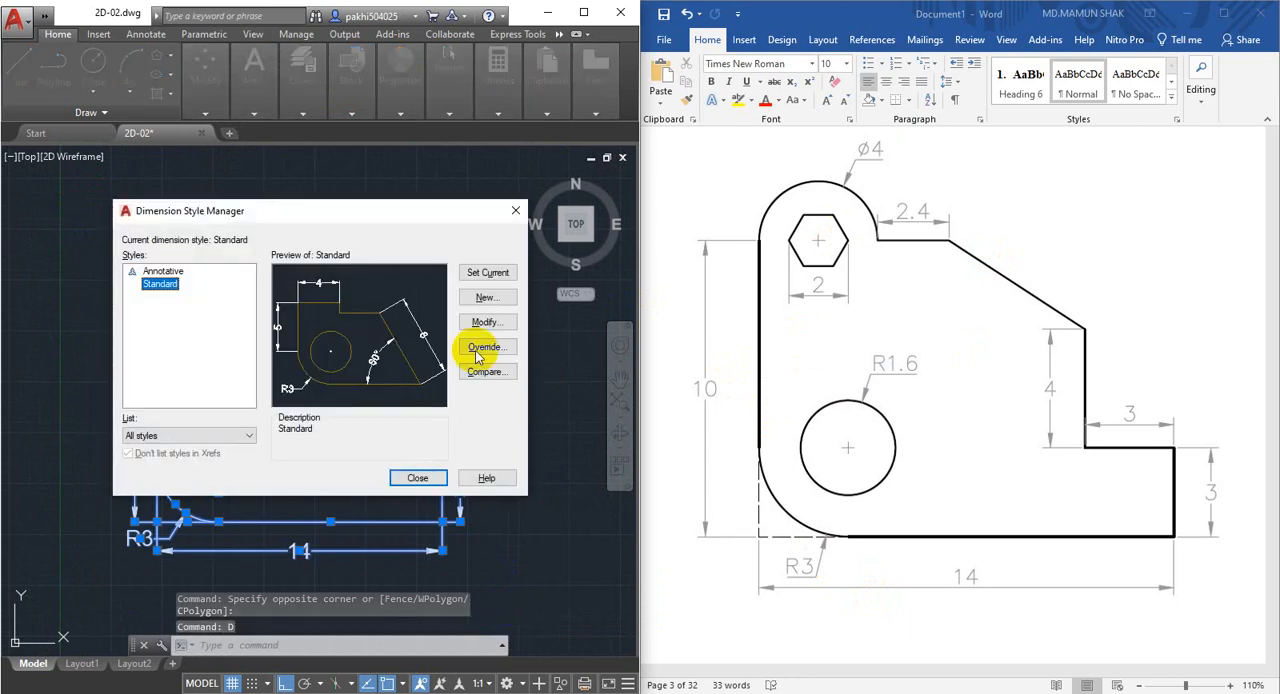
key(Return)
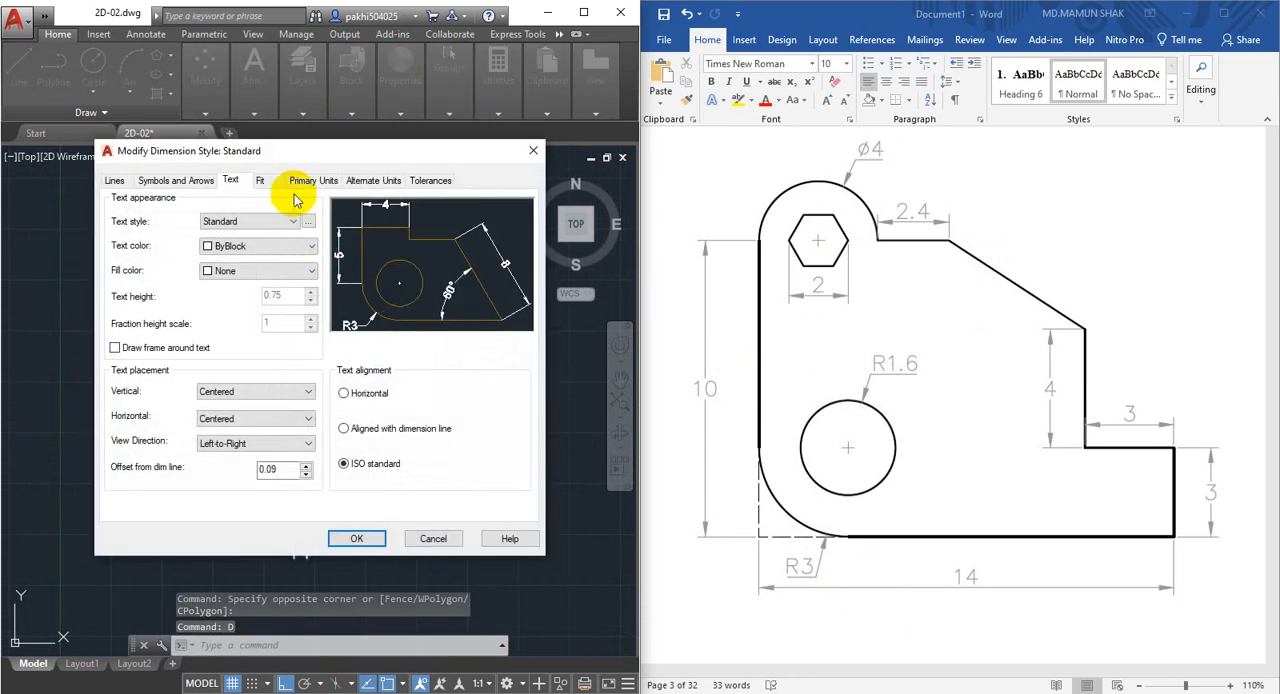
click(300, 181)
click(231, 180)
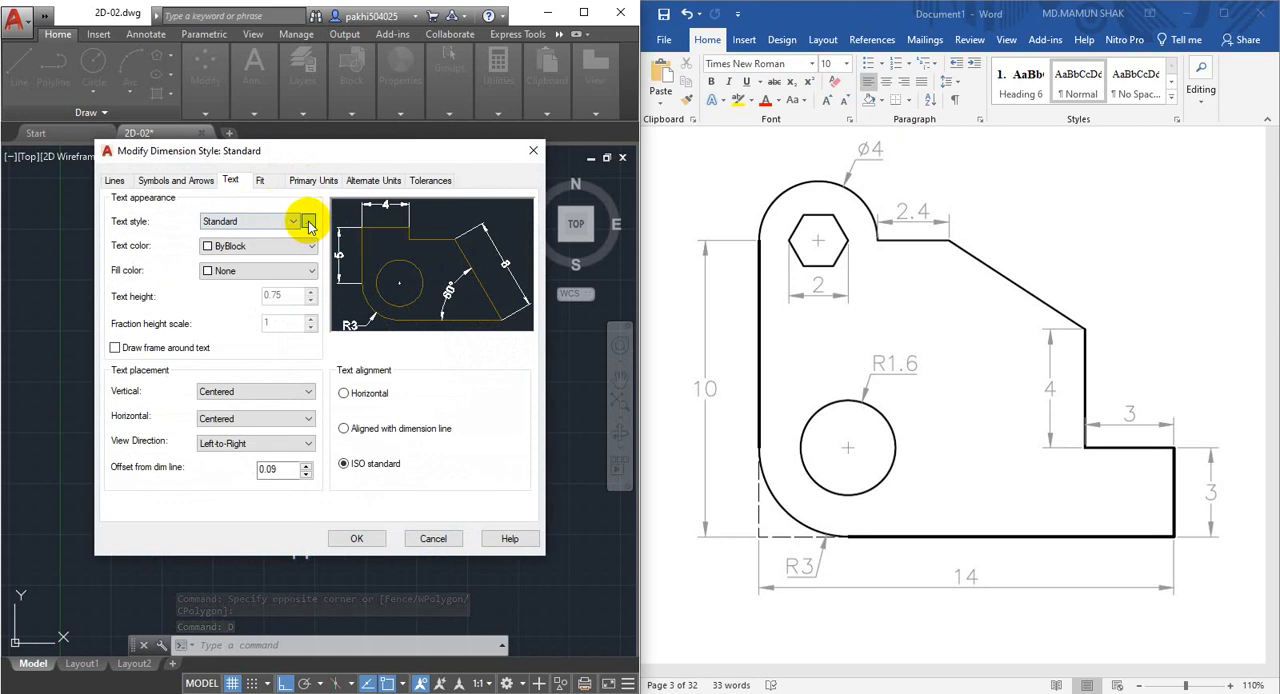
click(309, 222)
double_click(426, 358)
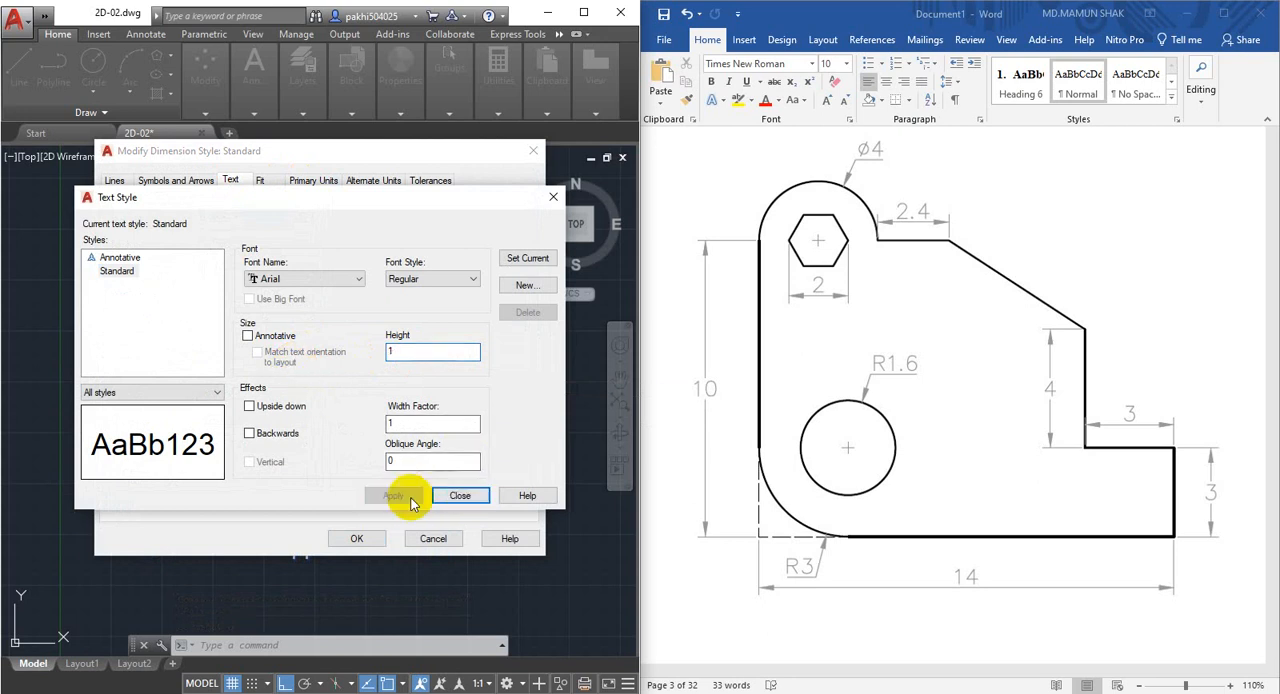
click(460, 498)
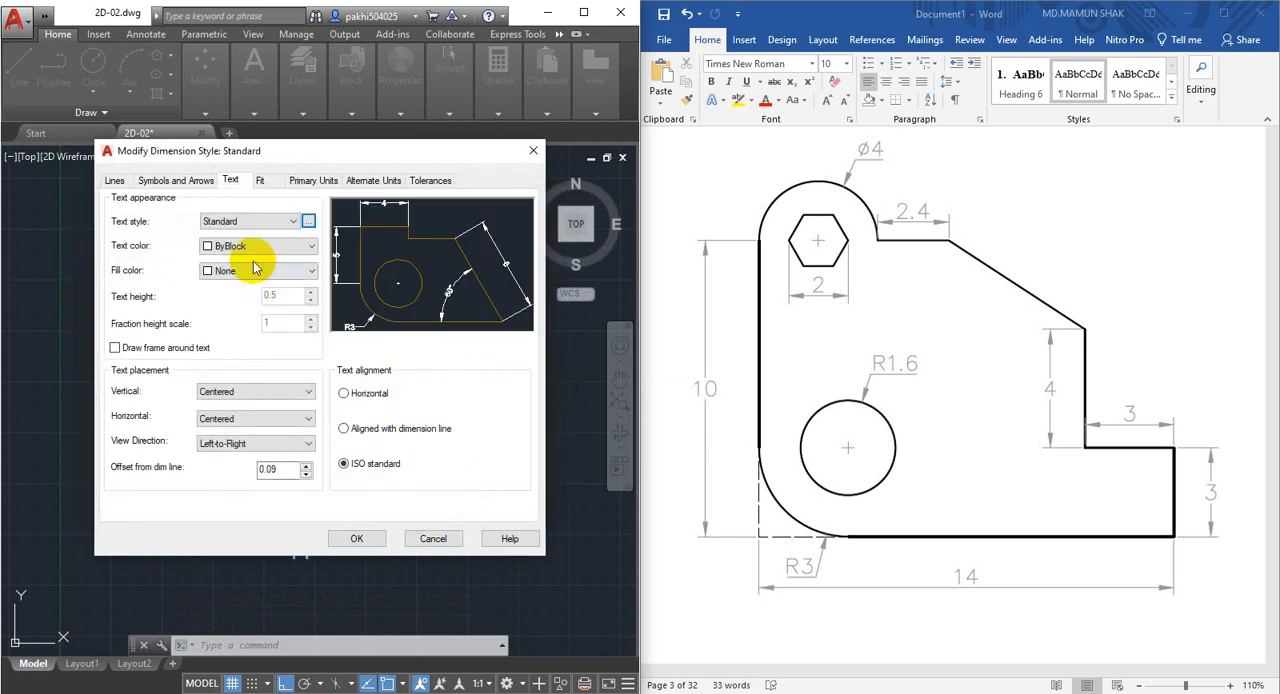
Set the Standard dimension style's arrow size to 0.45, apply the style changes and close the style manager.
click(148, 184)
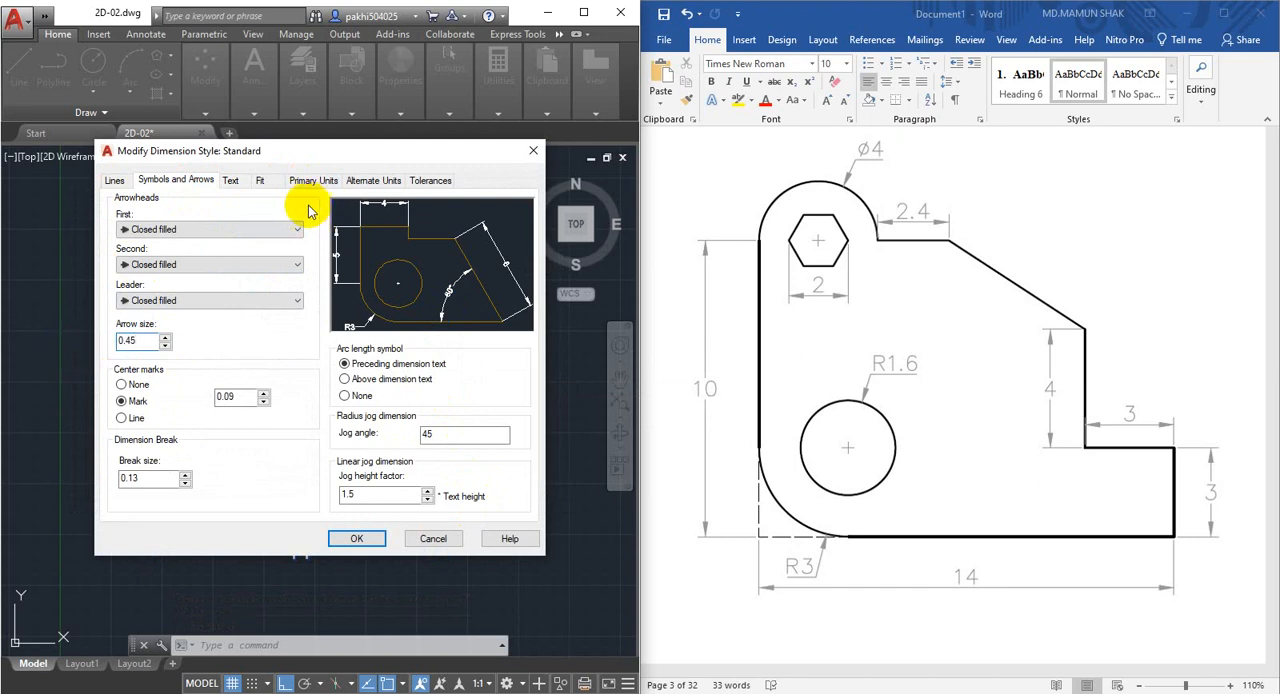
click(357, 540)
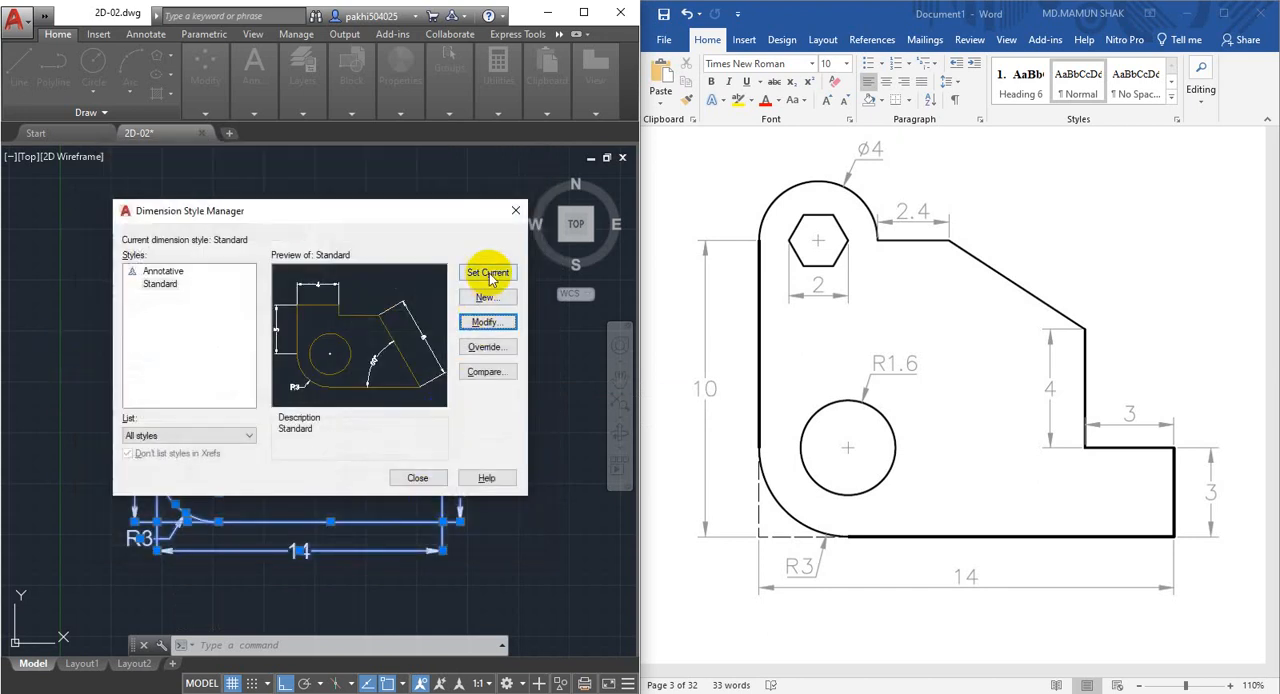
click(418, 479)
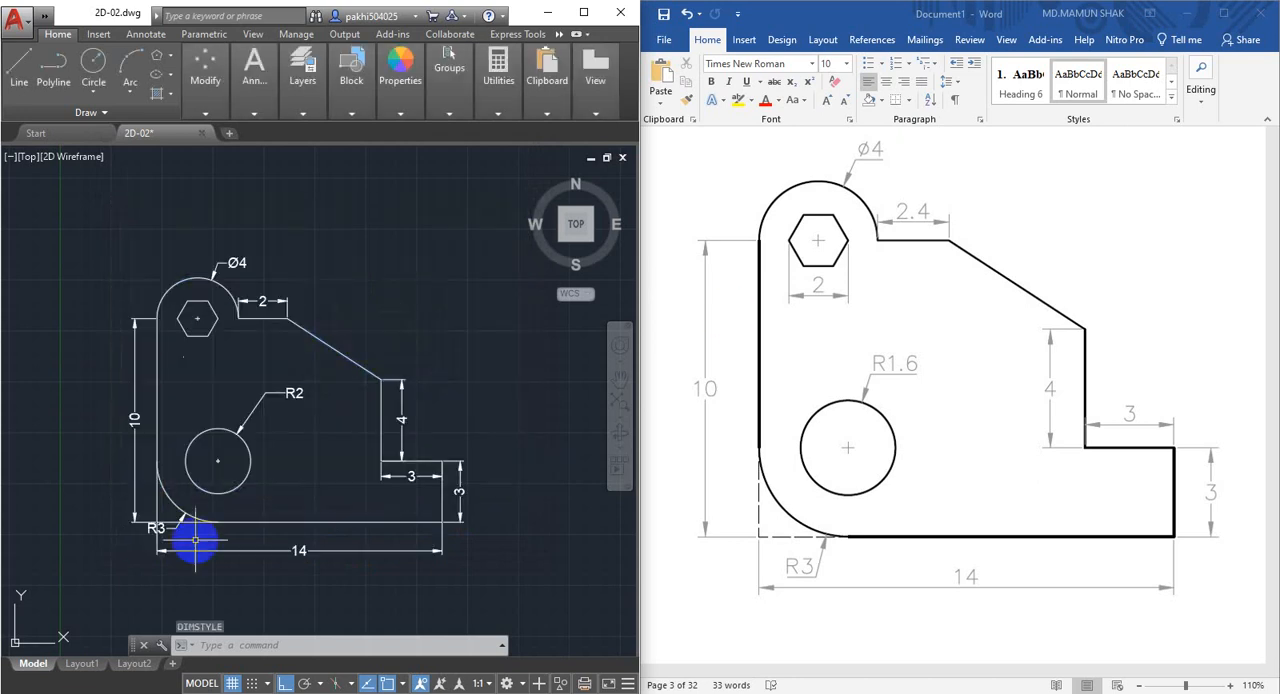
Examine the dimension text, arrowheads and values across the bracket against the reference drawing.
middle_drag(228, 485, 273, 495)
scroll(317, 409, up, 4)
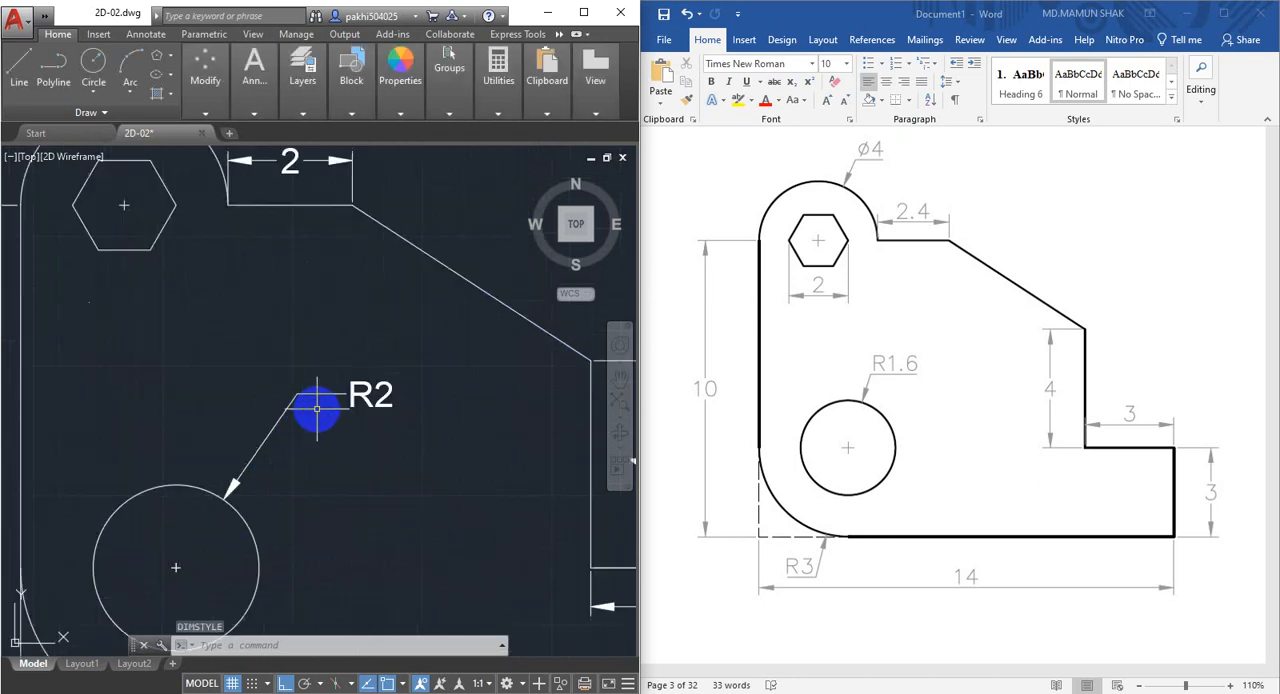
scroll(316, 409, down, 2)
middle_drag(317, 409, 325, 465)
scroll(294, 339, up, 2)
scroll(265, 319, down, 4)
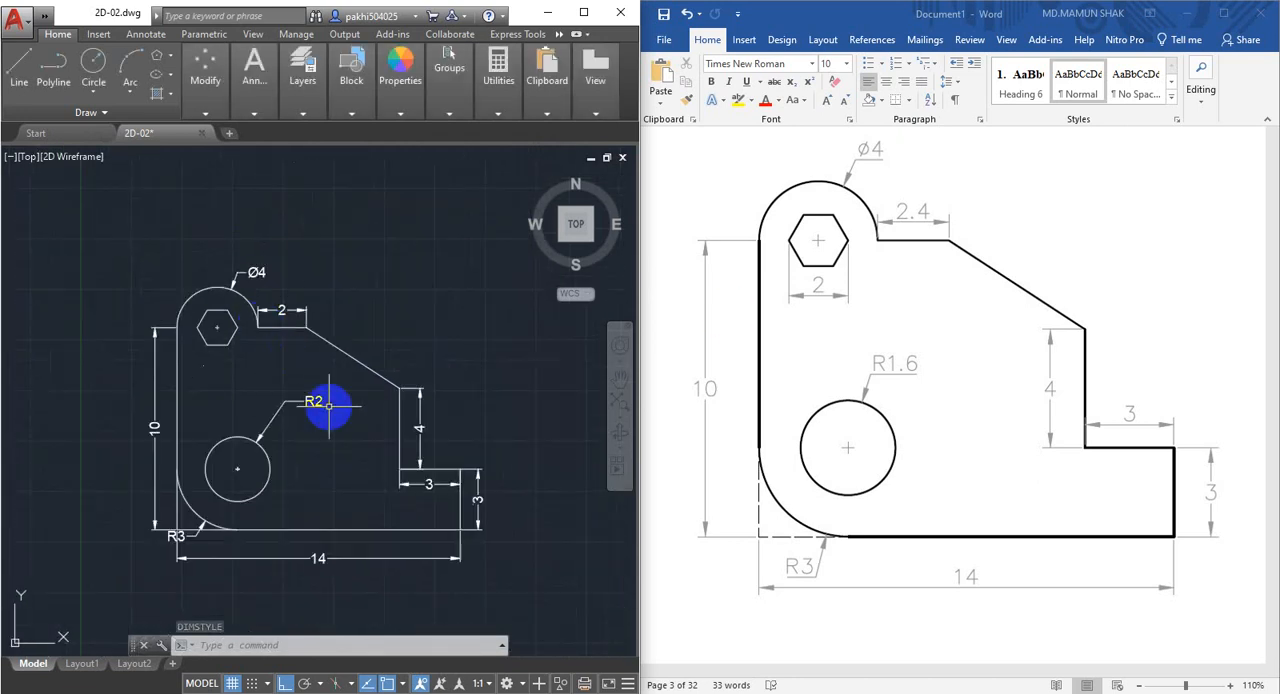
middle_drag(329, 409, 316, 376)
scroll(282, 427, up, 2)
middle_drag(281, 426, 284, 442)
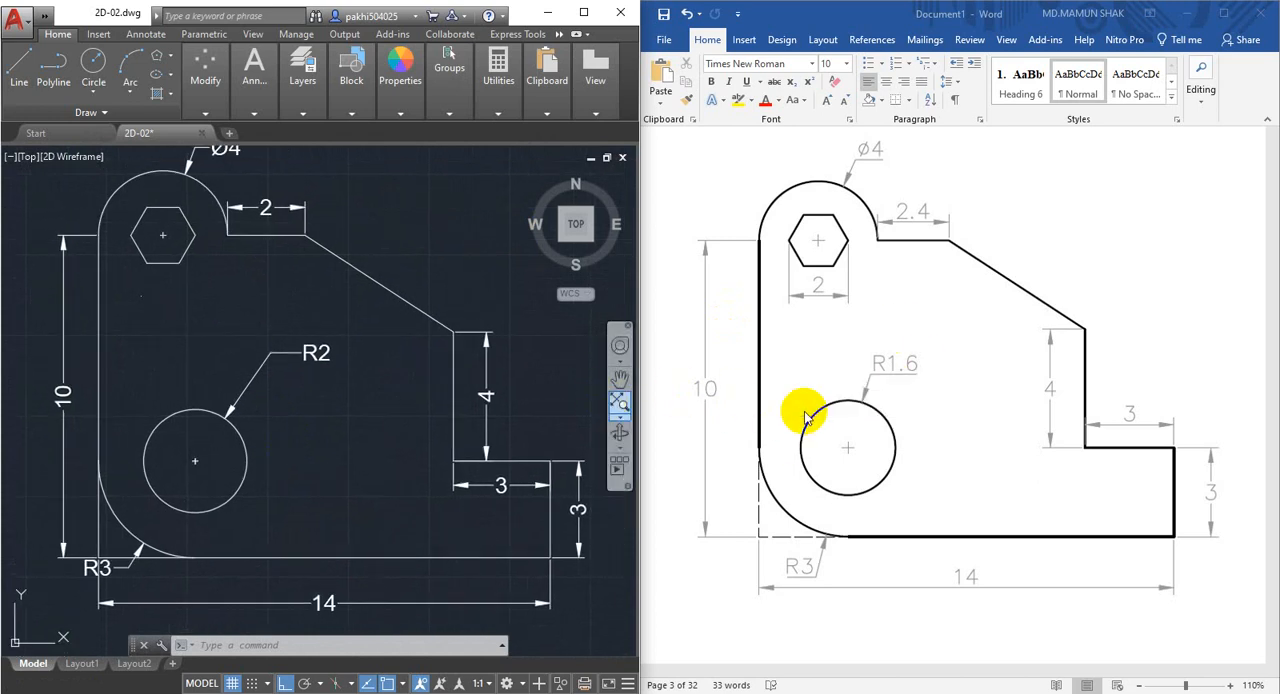
middle_drag(264, 322, 271, 341)
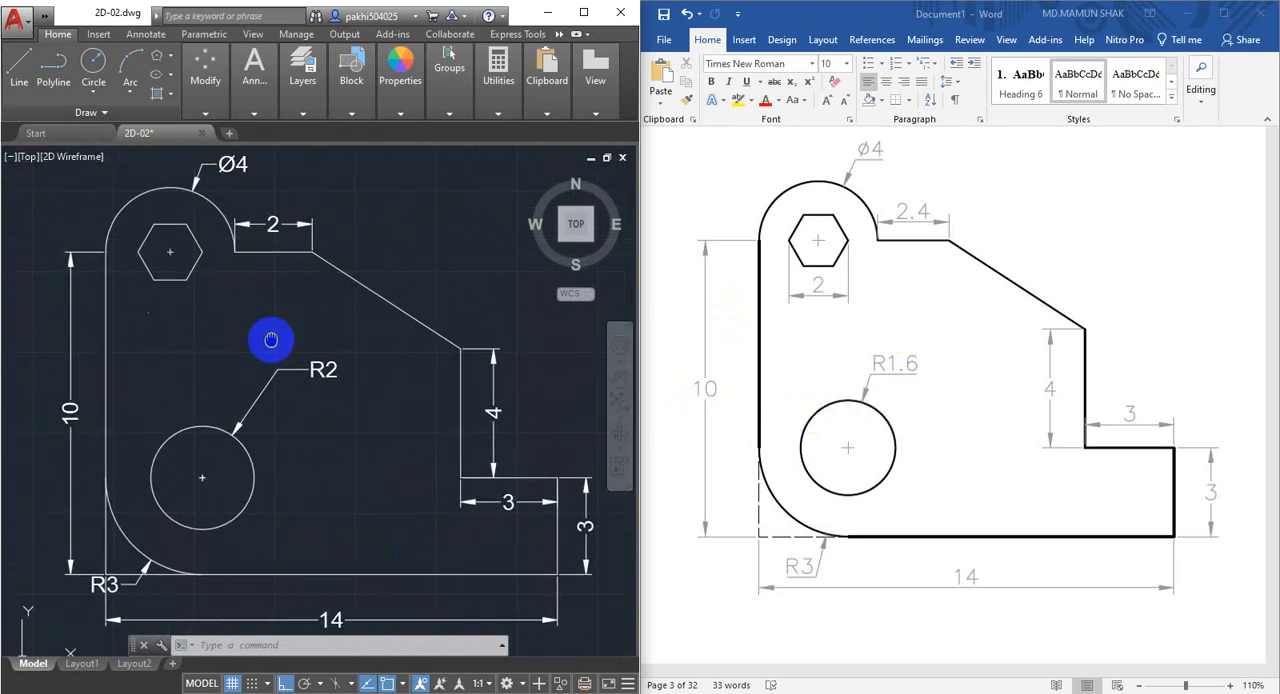